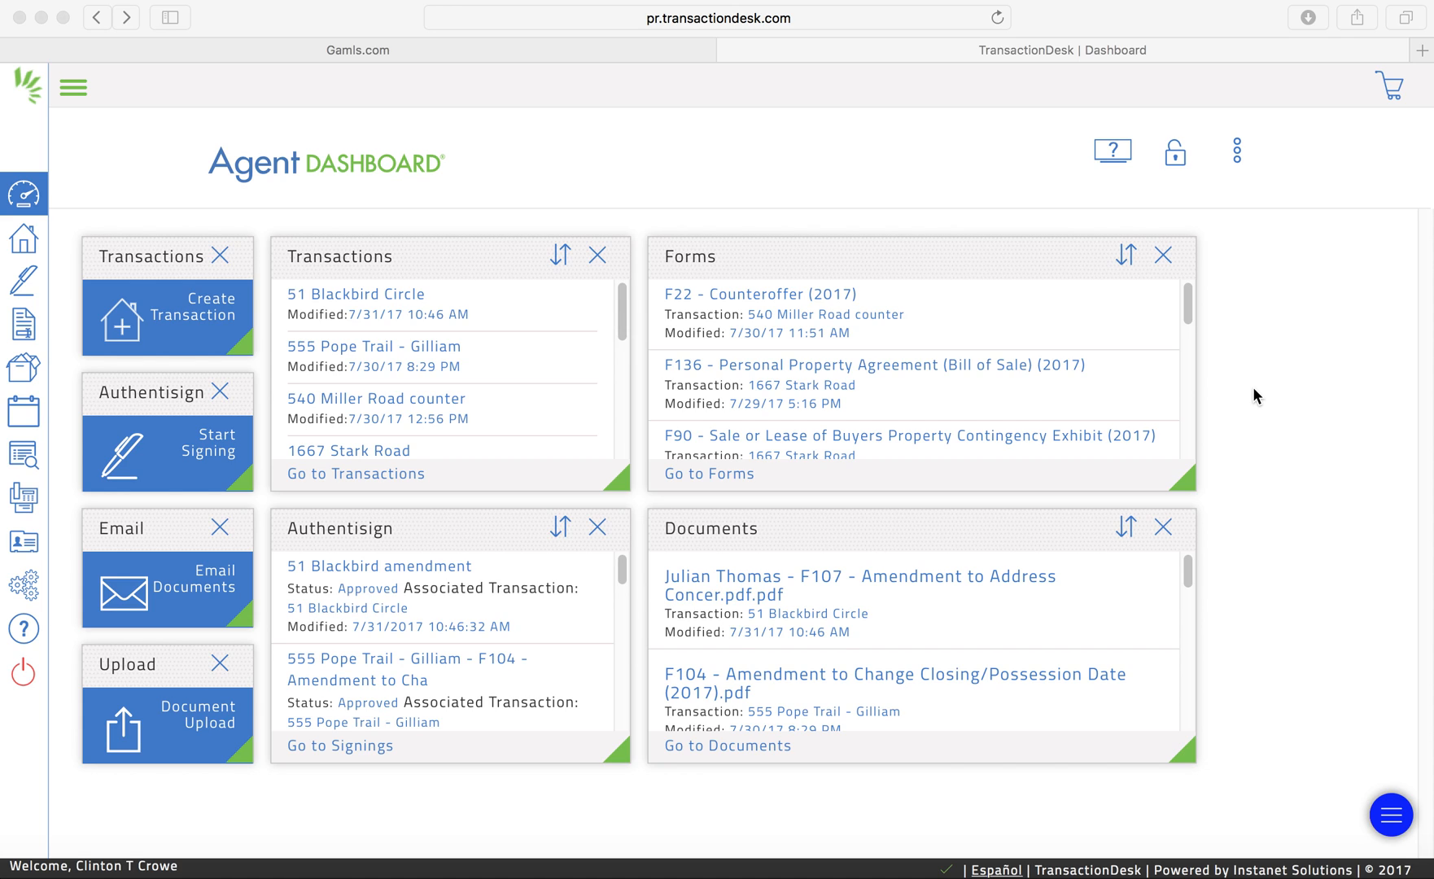
pyautogui.scroll(-5, 953, 379)
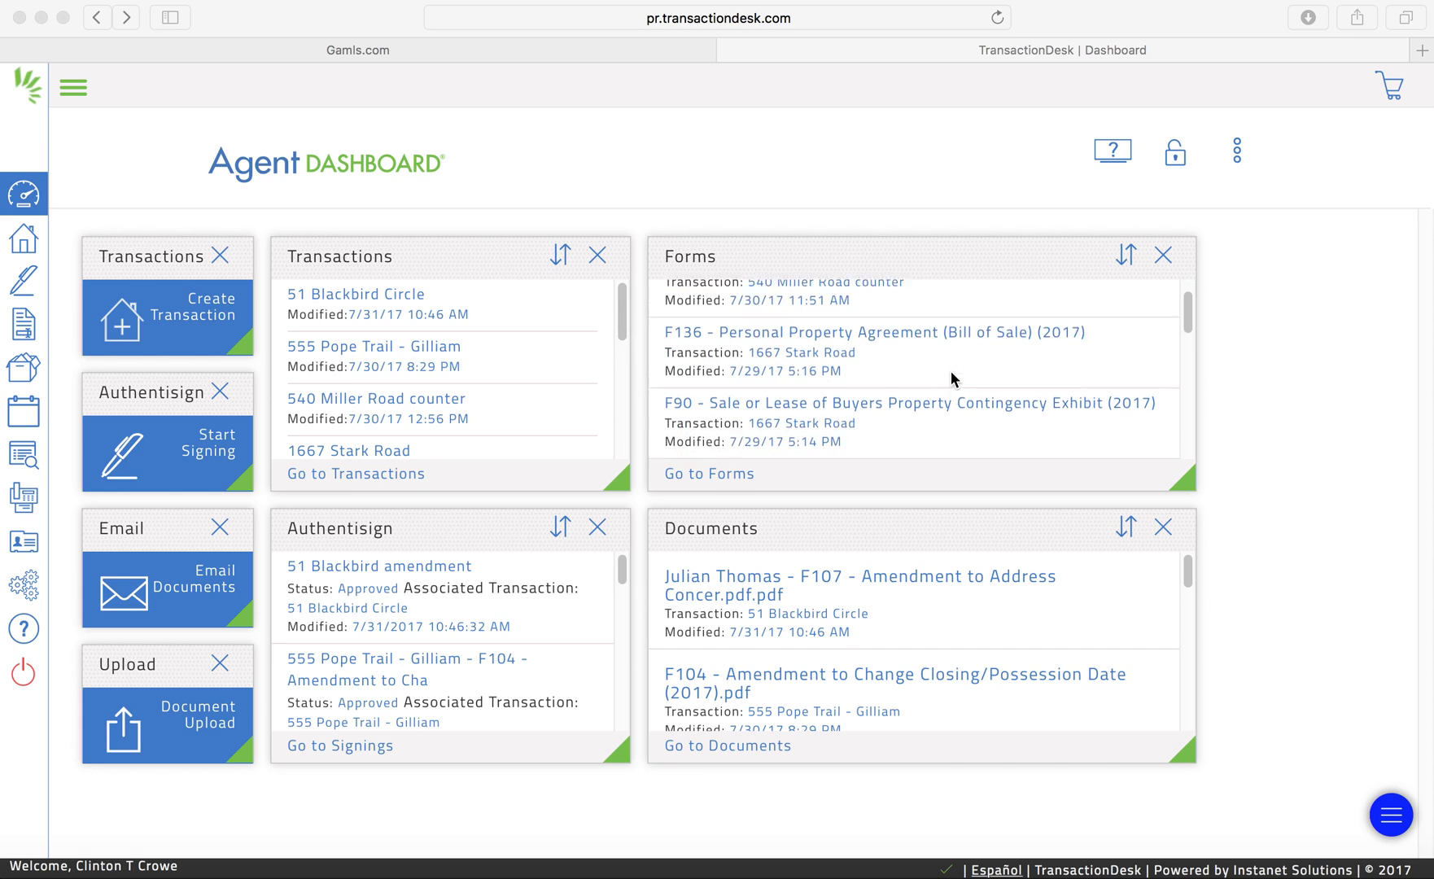
pyautogui.scroll(5, 953, 379)
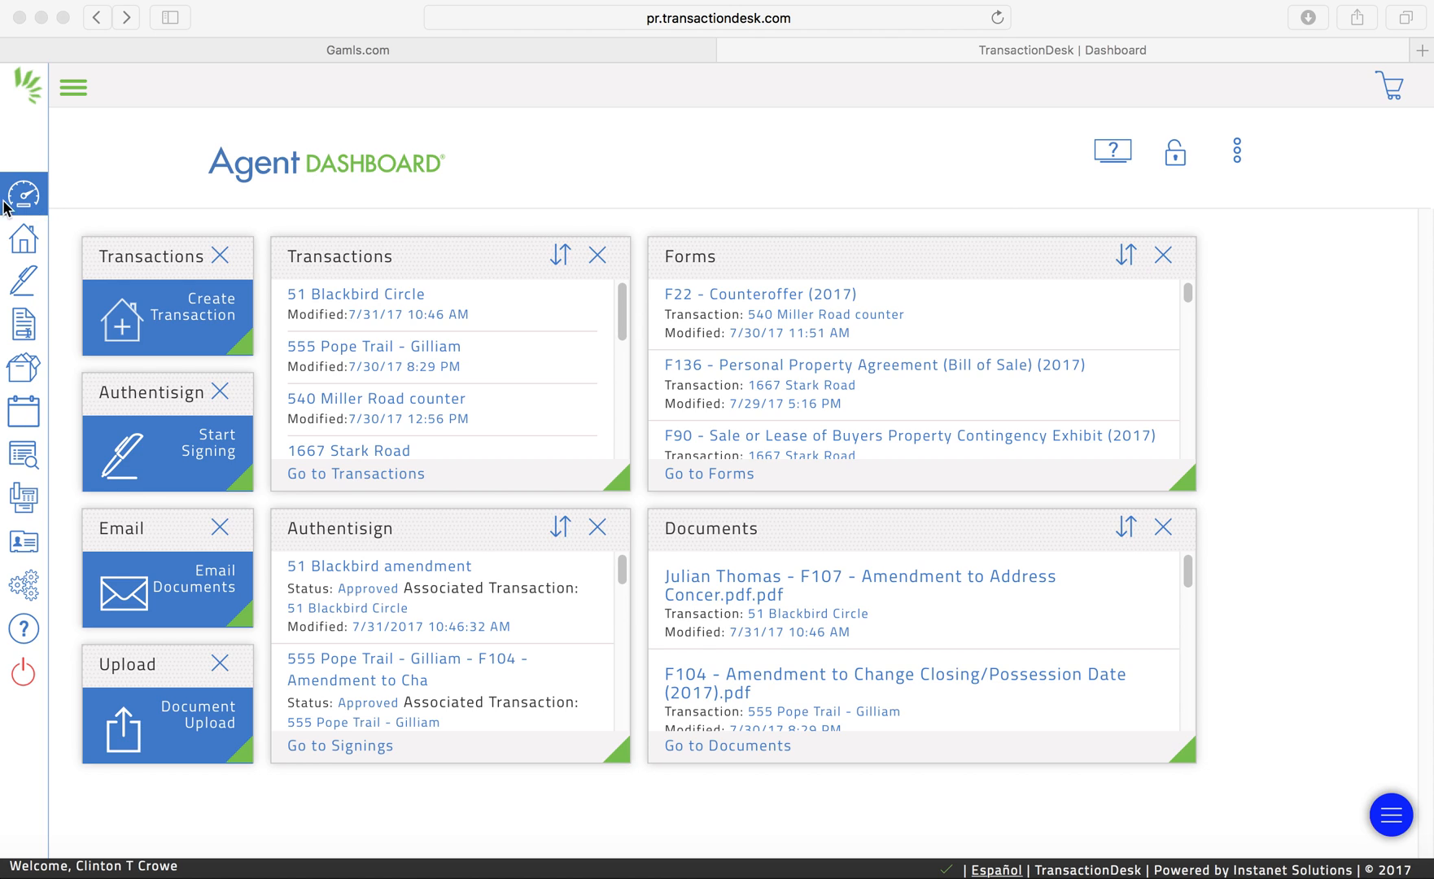
pyautogui.click(73, 94)
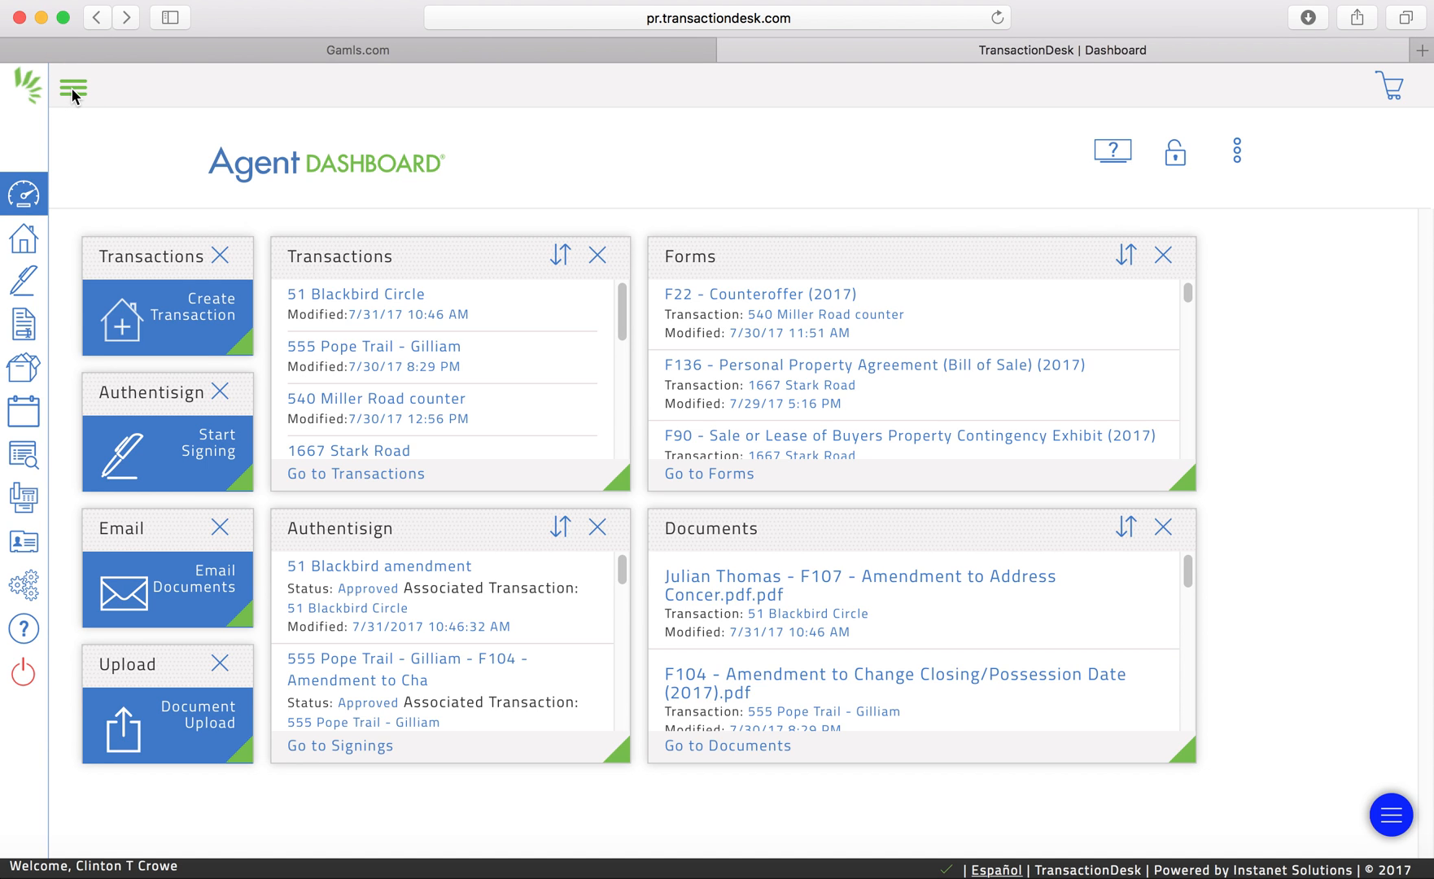
pyautogui.click(72, 95)
pyautogui.click(75, 197)
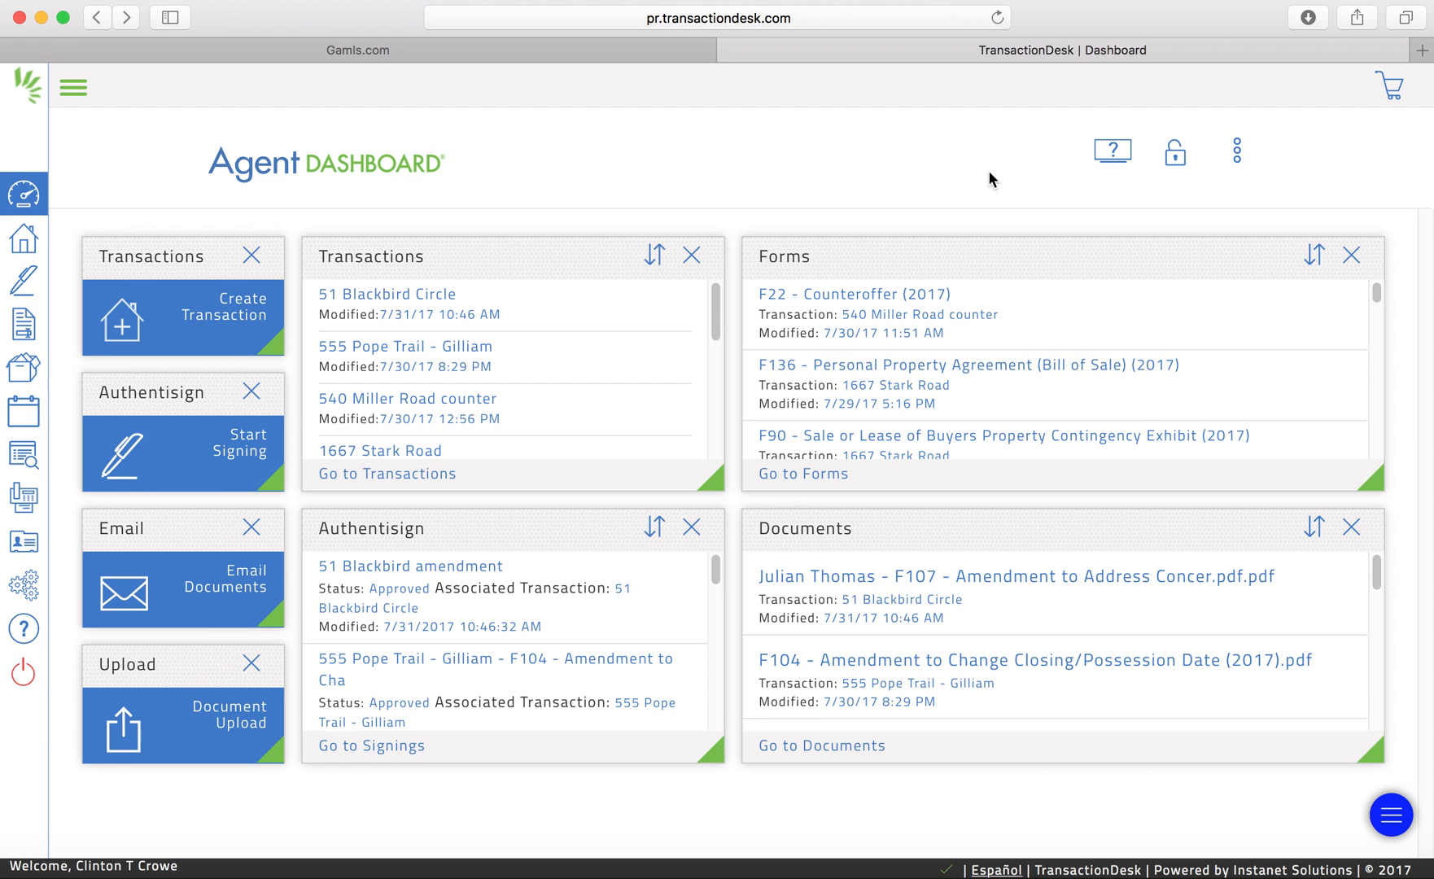
# Show the available widgets on the agent dashboard, look through the whole strip and hide it again
pyautogui.click(1238, 151)
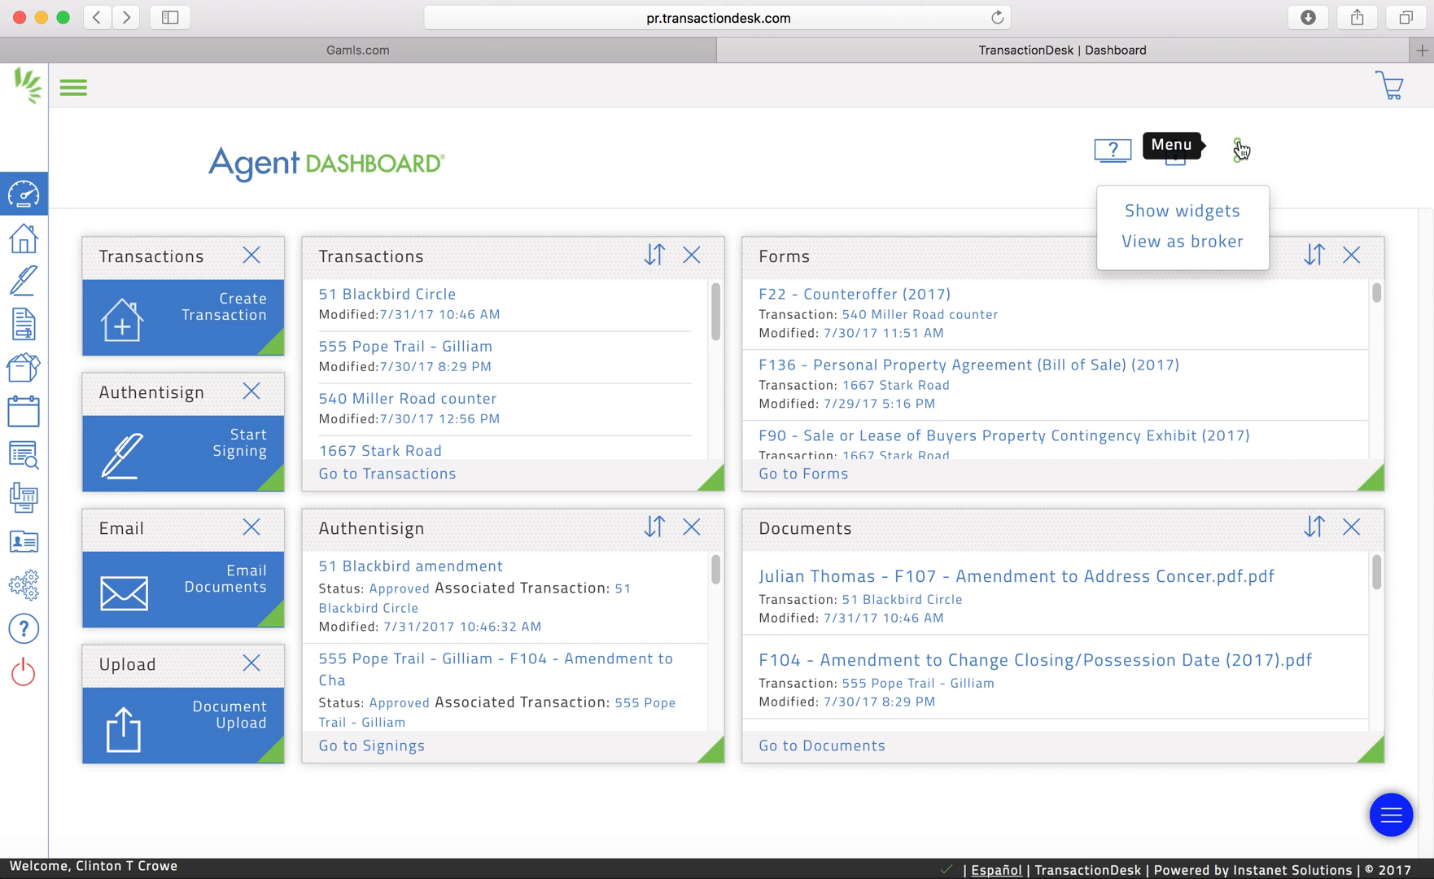
pyautogui.click(1180, 214)
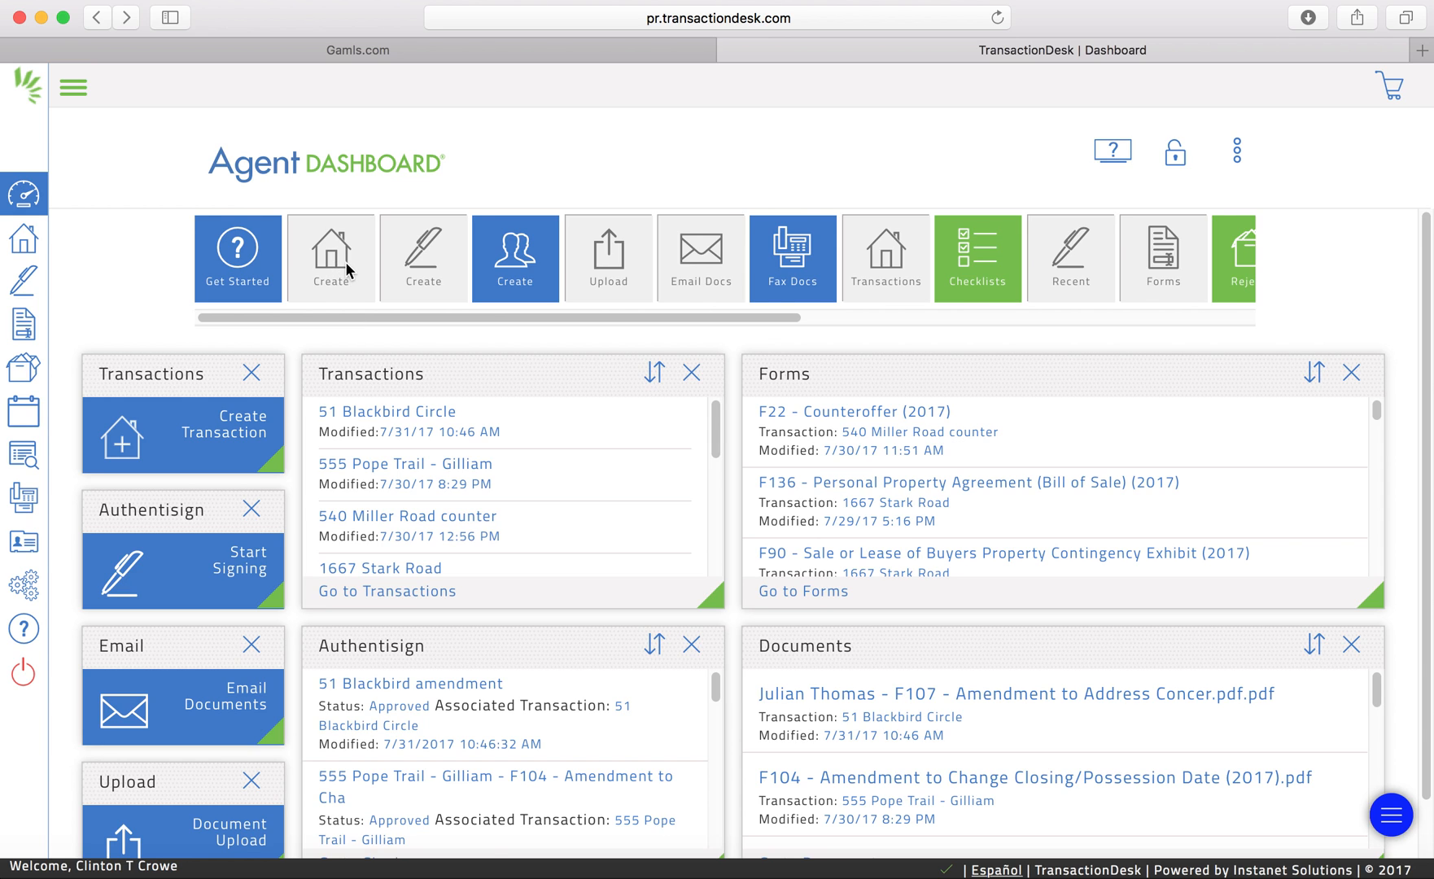
pyautogui.moveTo(517, 264)
pyautogui.mouseDown()
pyautogui.moveTo(525, 391)
pyautogui.moveTo(515, 256)
pyautogui.mouseUp()
pyautogui.hscroll(10, 1159, 280)
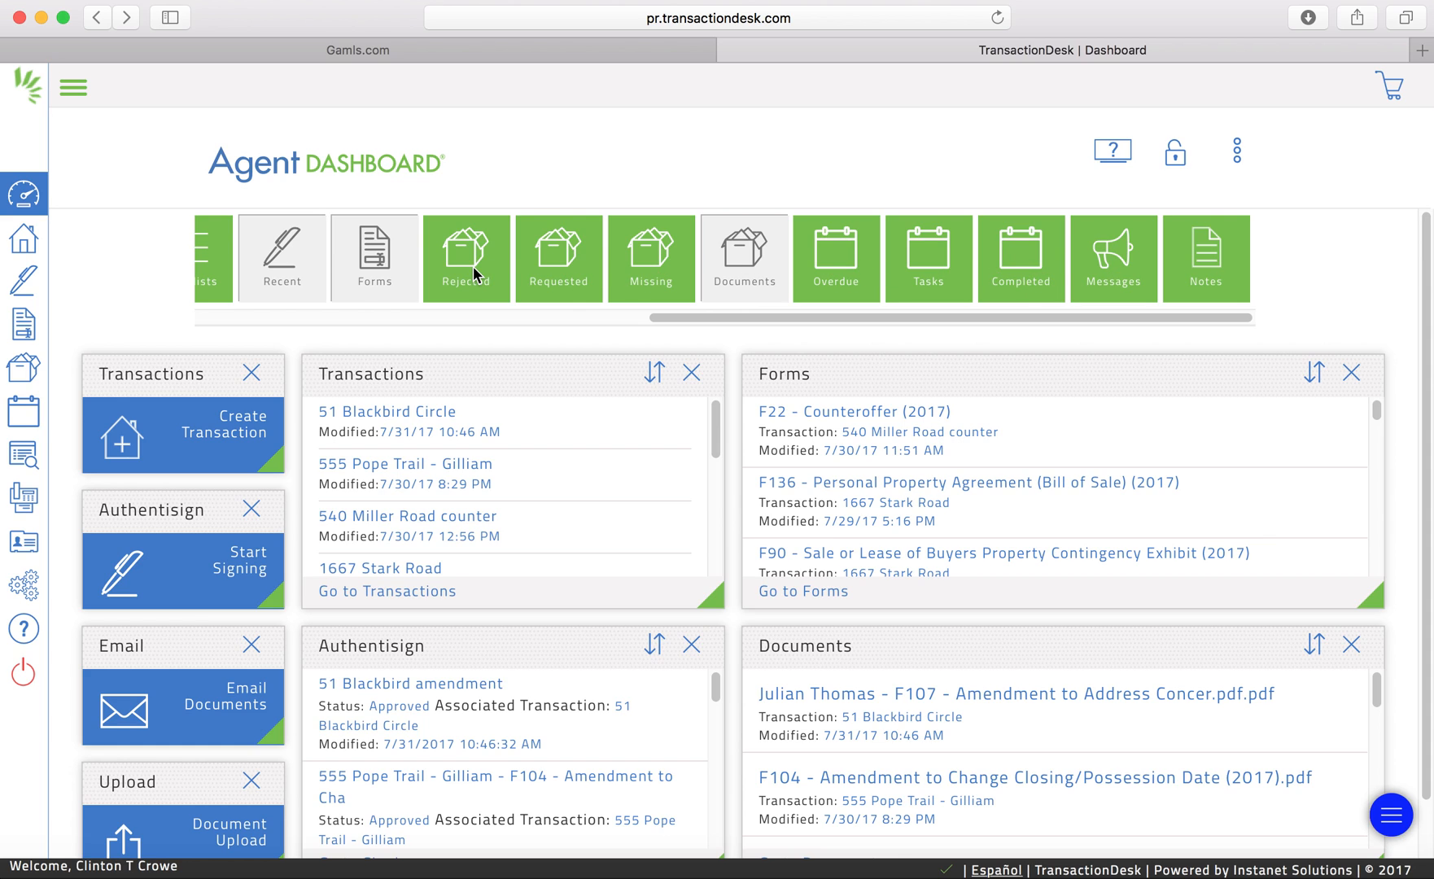
pyautogui.hscroll(-4, 477, 272)
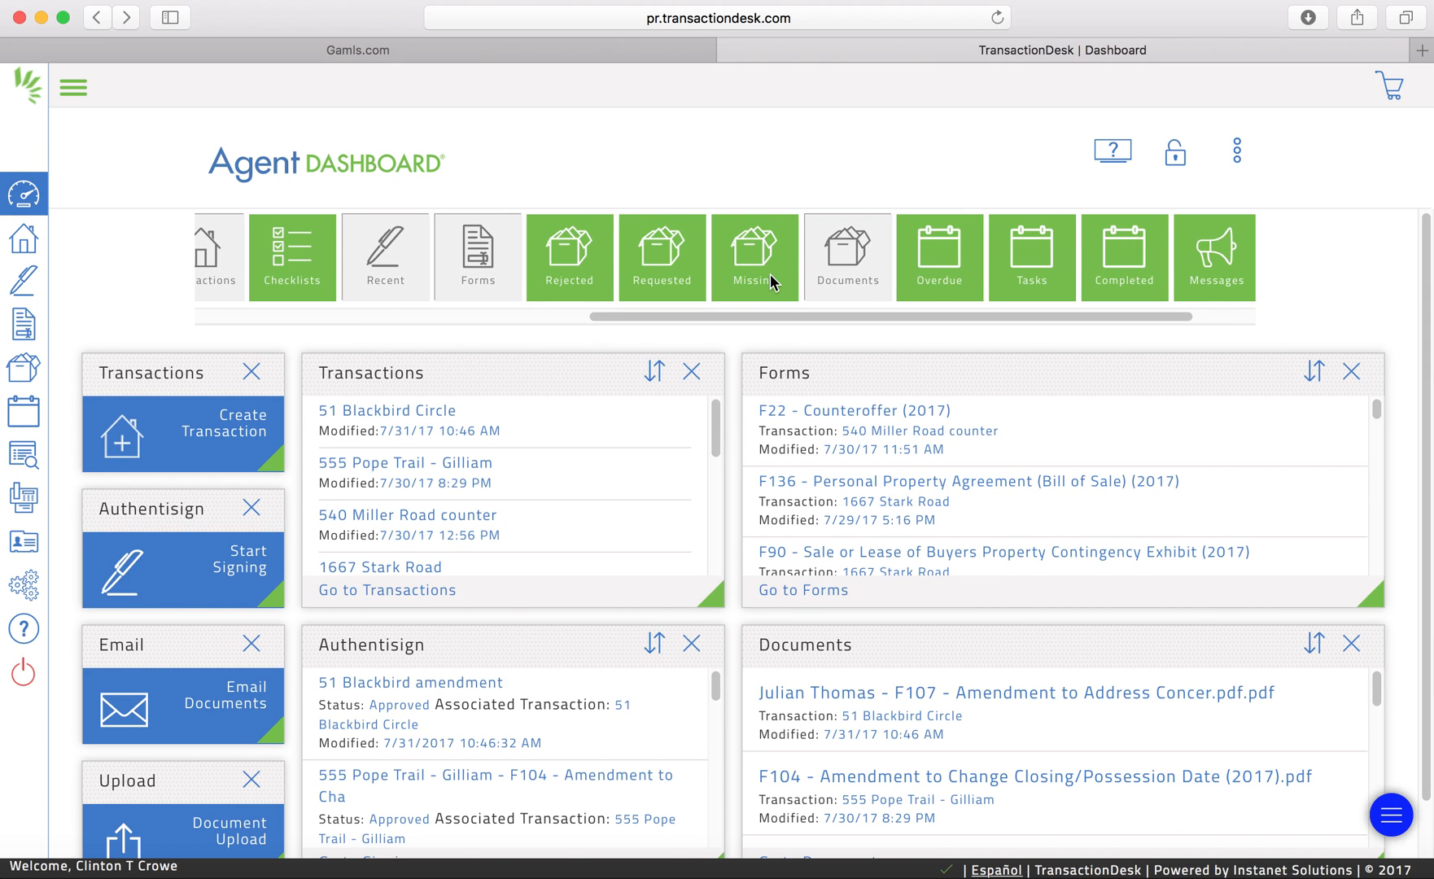
pyautogui.hscroll(-20, 770, 274)
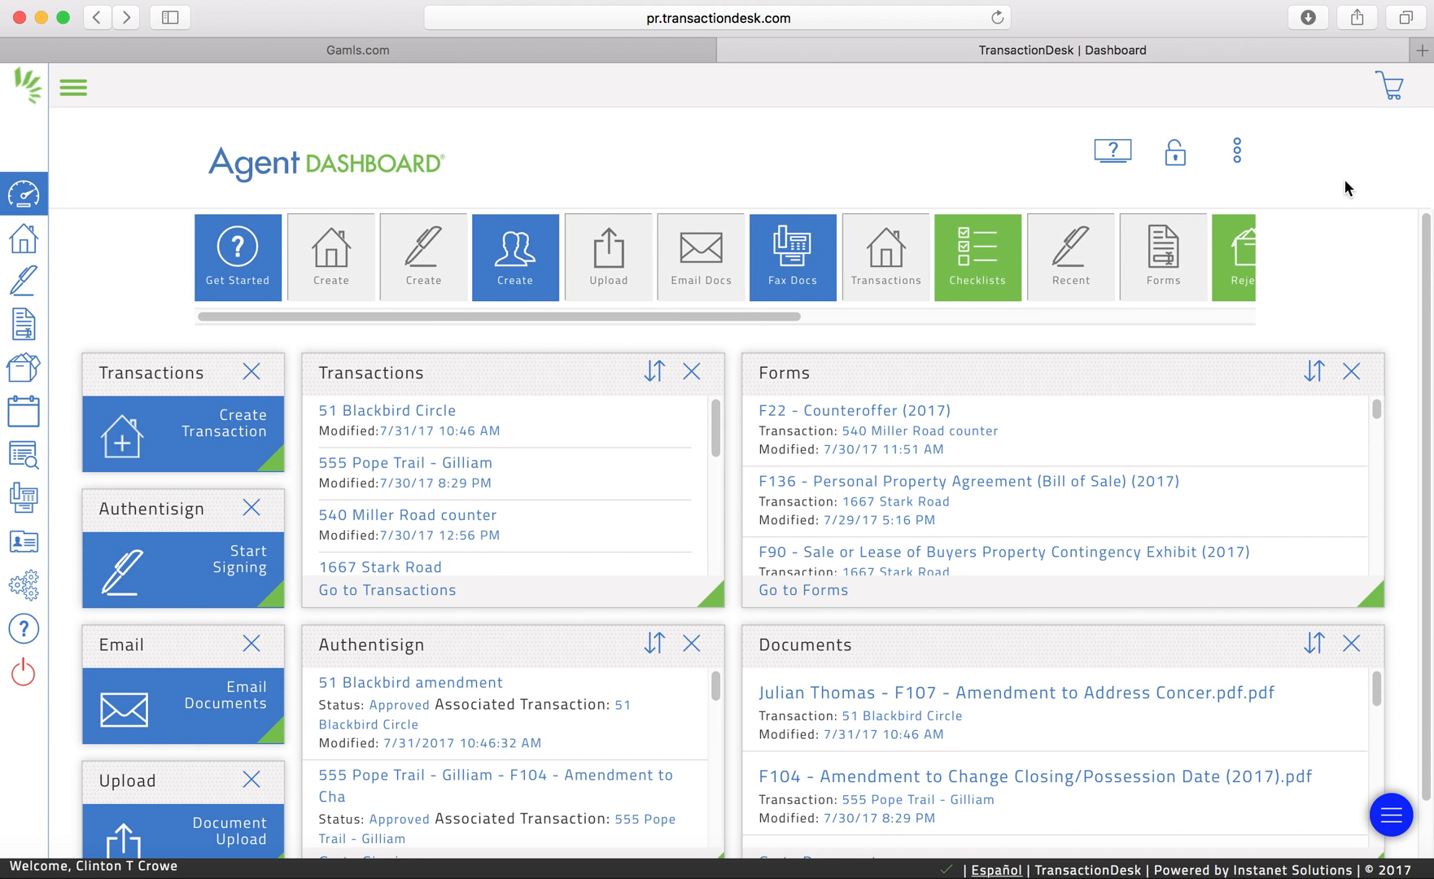
pyautogui.click(1240, 151)
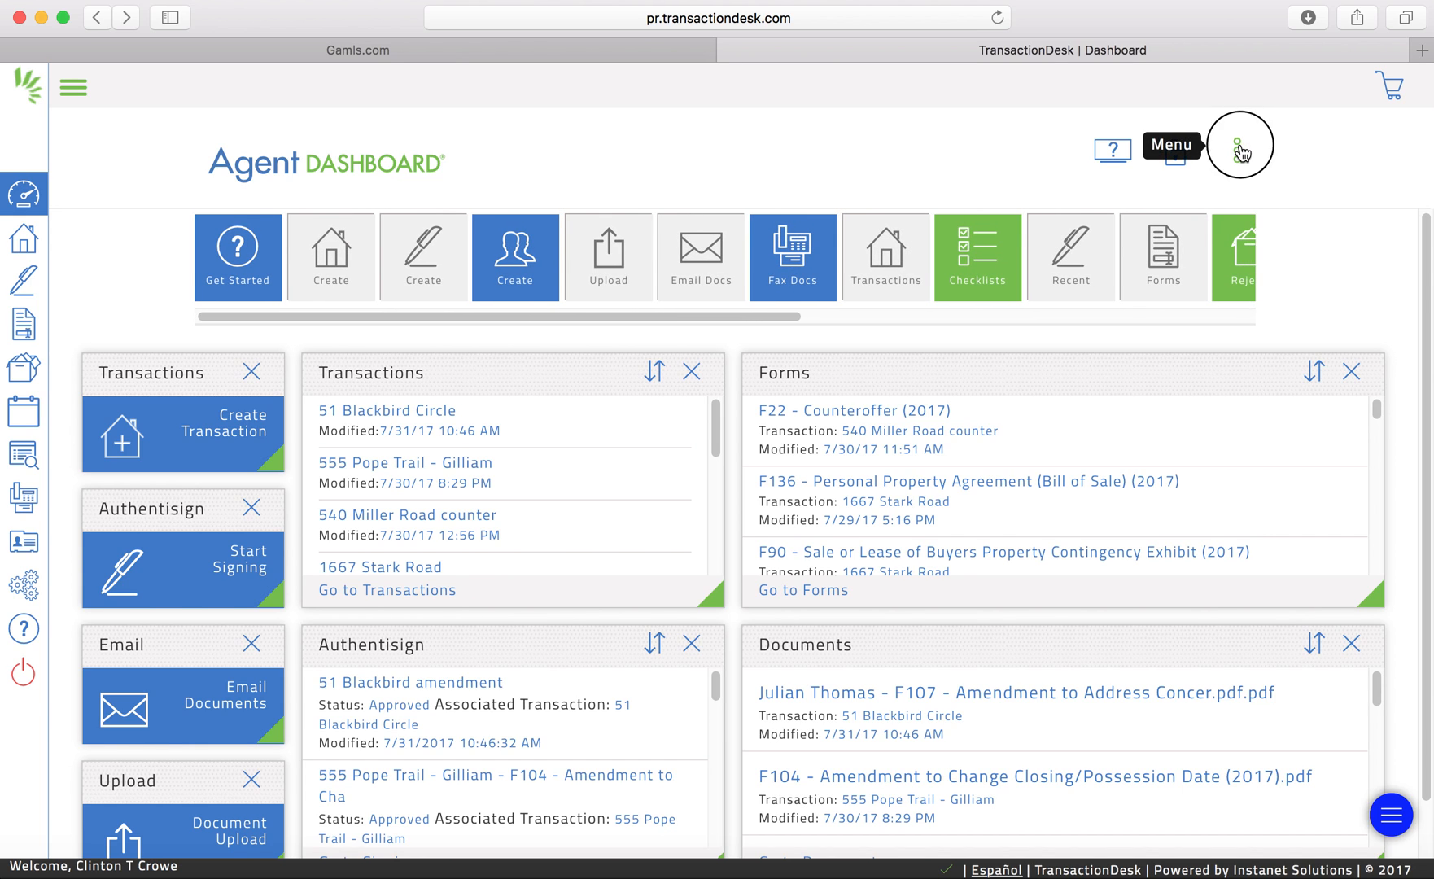
pyautogui.click(1184, 213)
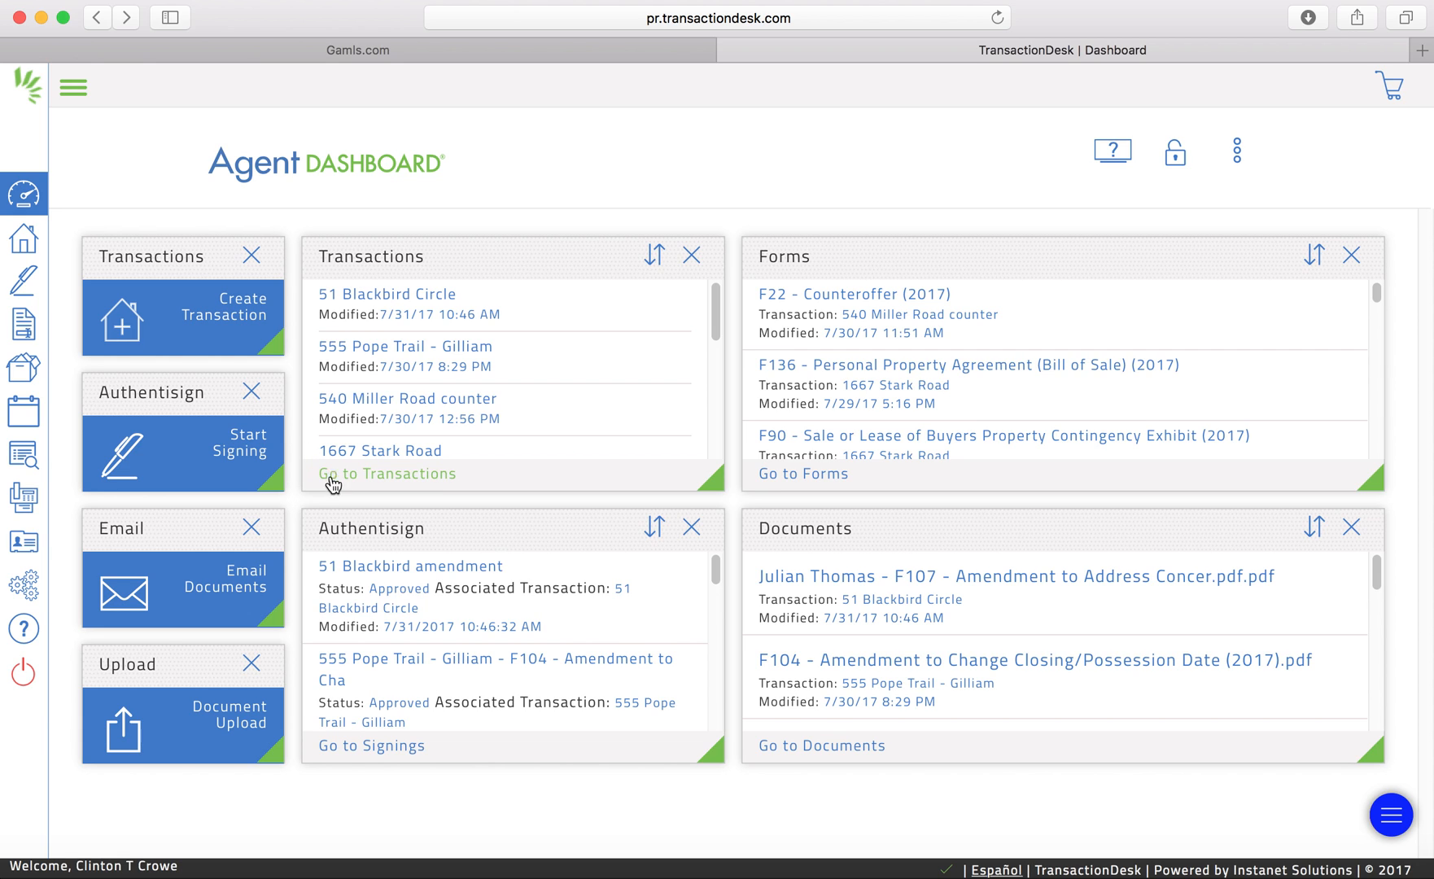
# Look through the recent entries in the dashboard's Transactions widget and go to the full transactions list
pyautogui.scroll(-5, 422, 441)
pyautogui.scroll(-3, 422, 441)
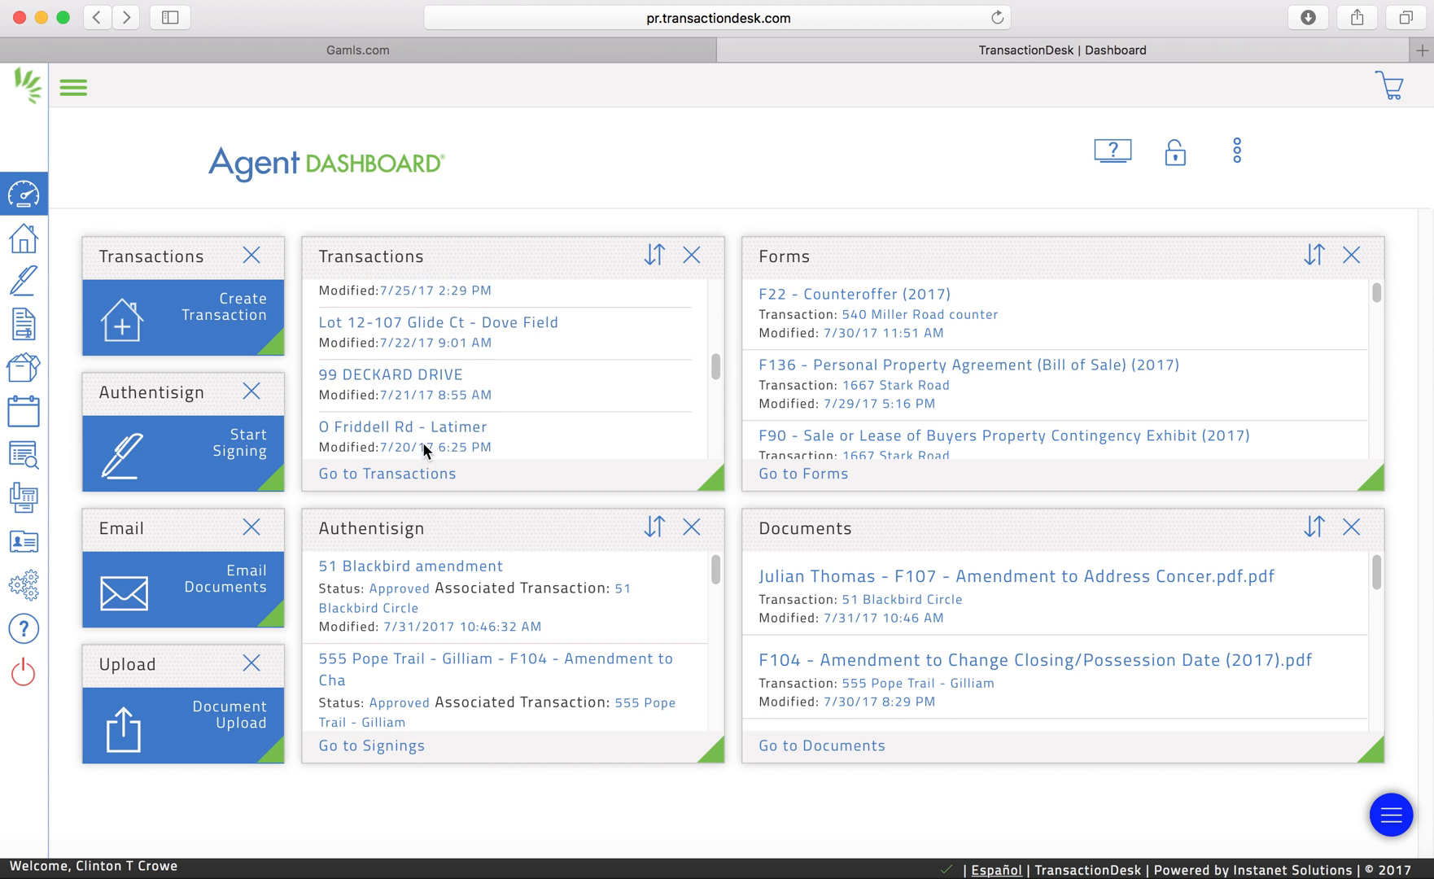
pyautogui.scroll(-5, 423, 444)
pyautogui.scroll(15, 424, 443)
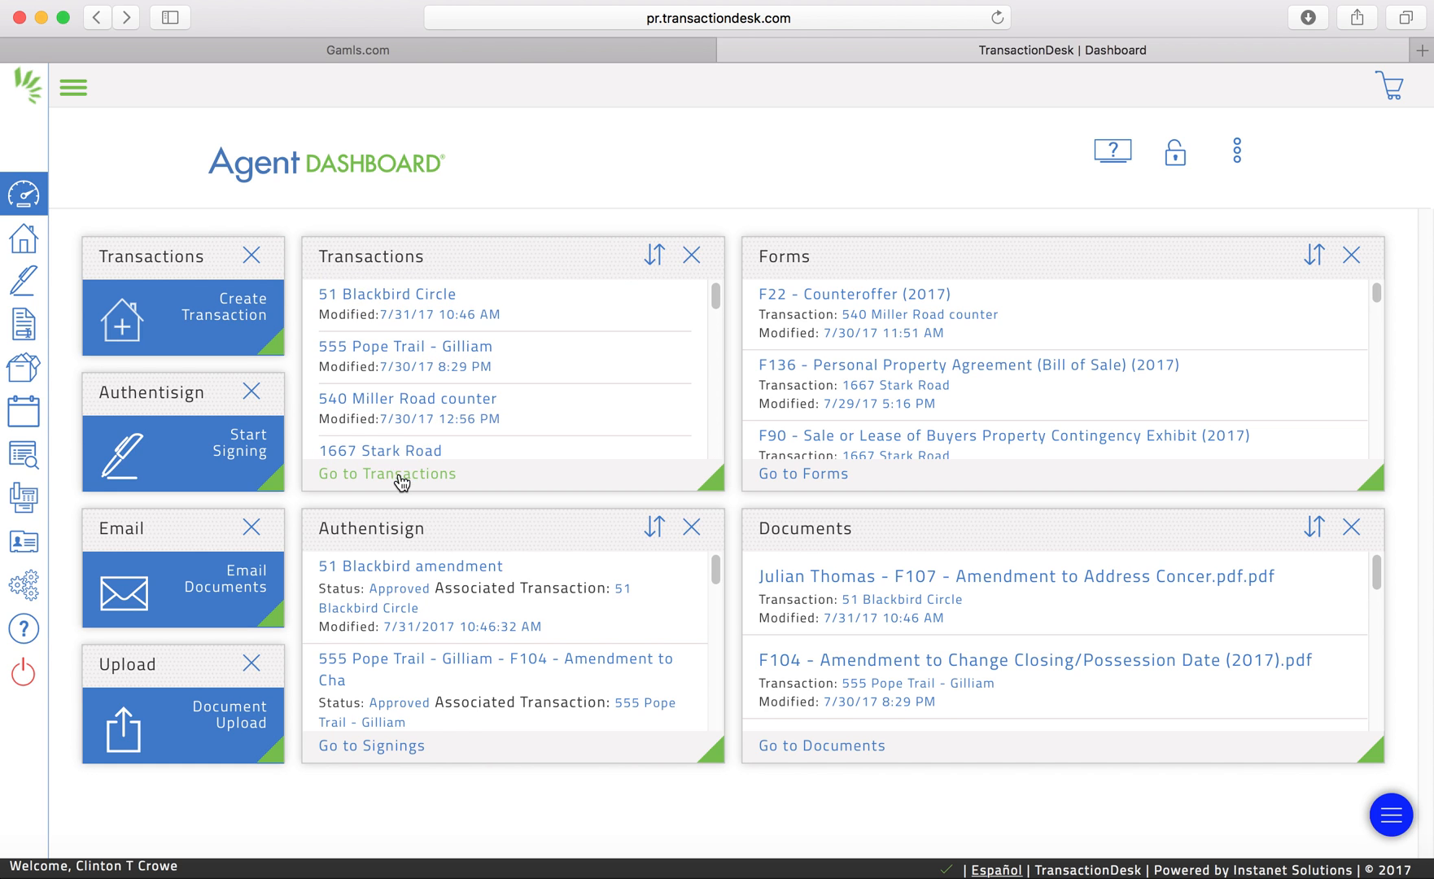
pyautogui.click(399, 474)
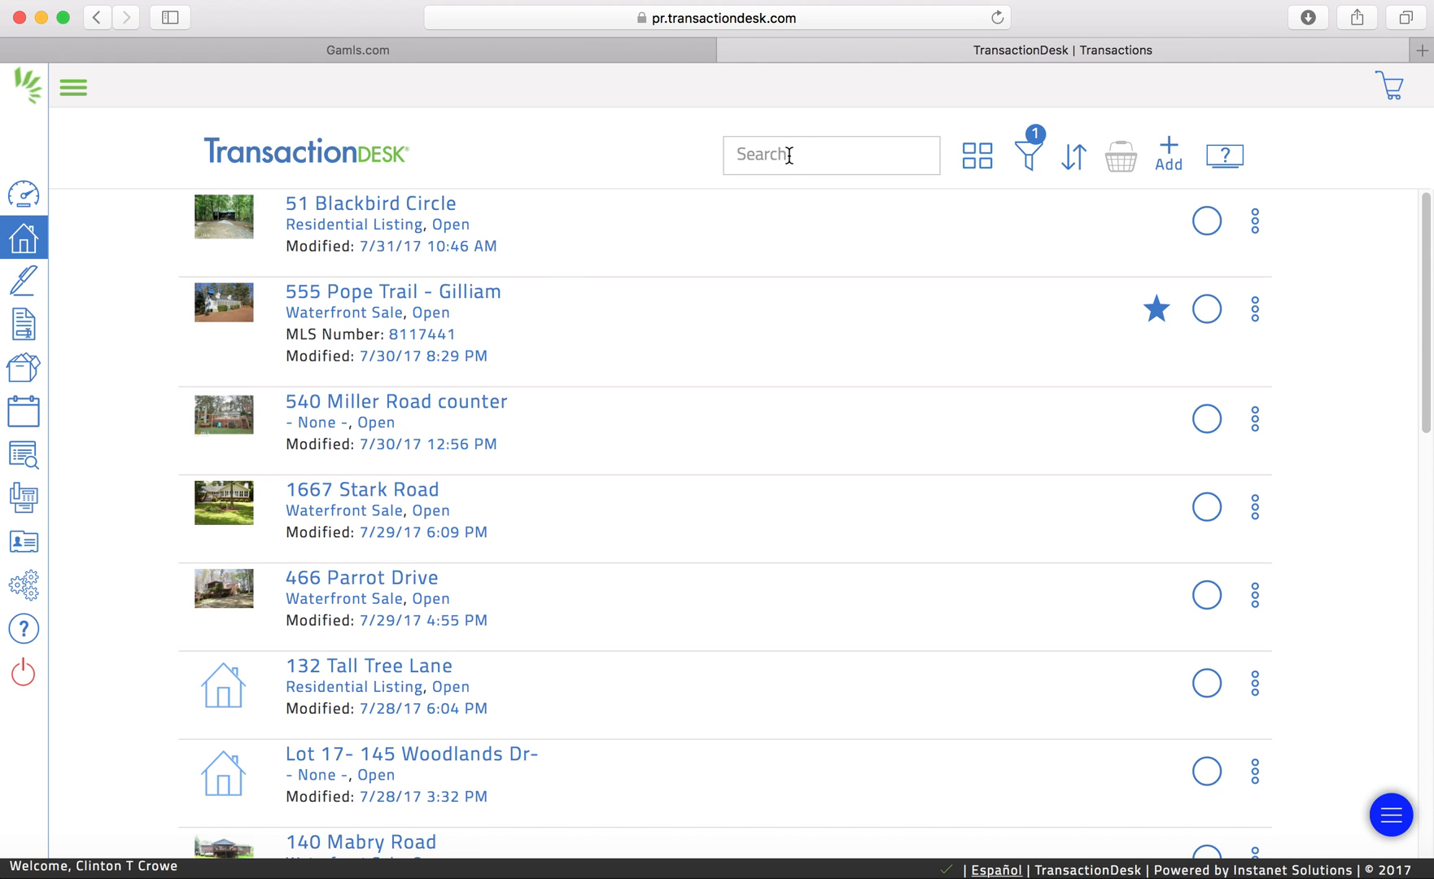
# Look through the transactions list and open the most recently modified residential listing
pyautogui.scroll(-8, 662, 522)
pyautogui.scroll(-6, 661, 522)
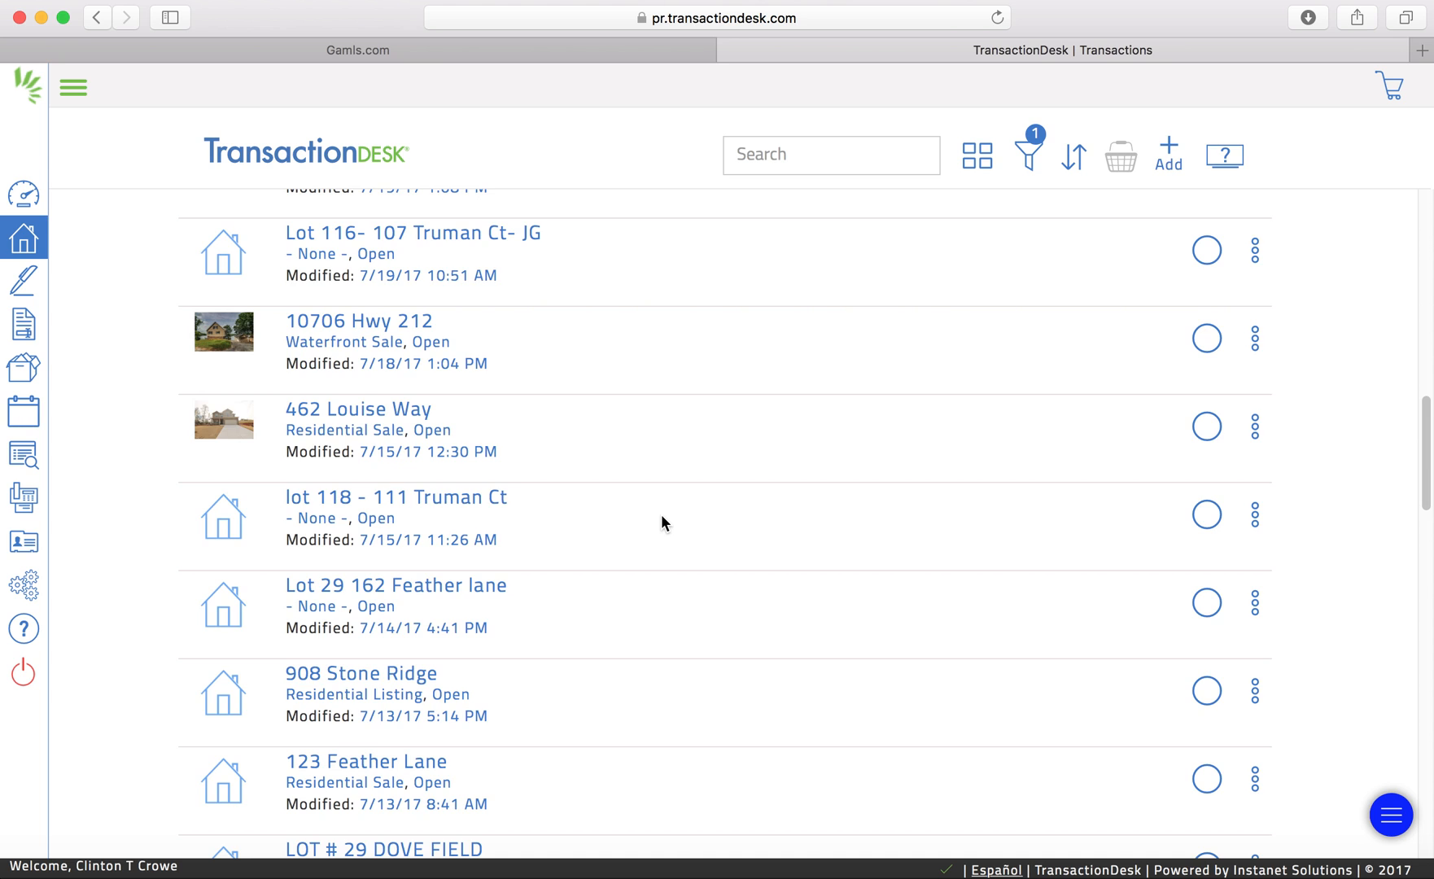
pyautogui.scroll(15, 661, 523)
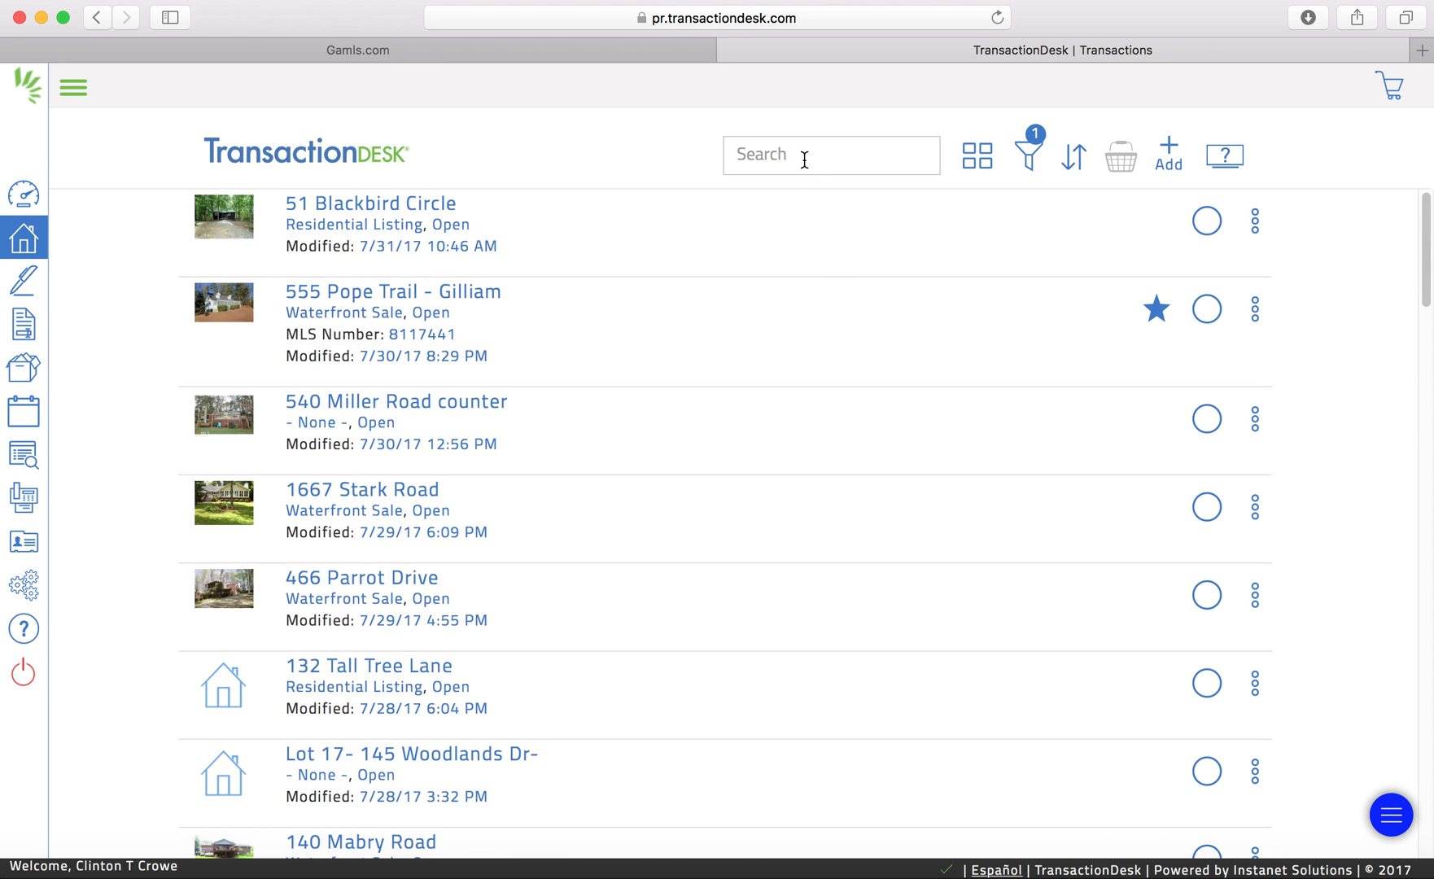
pyautogui.click(361, 209)
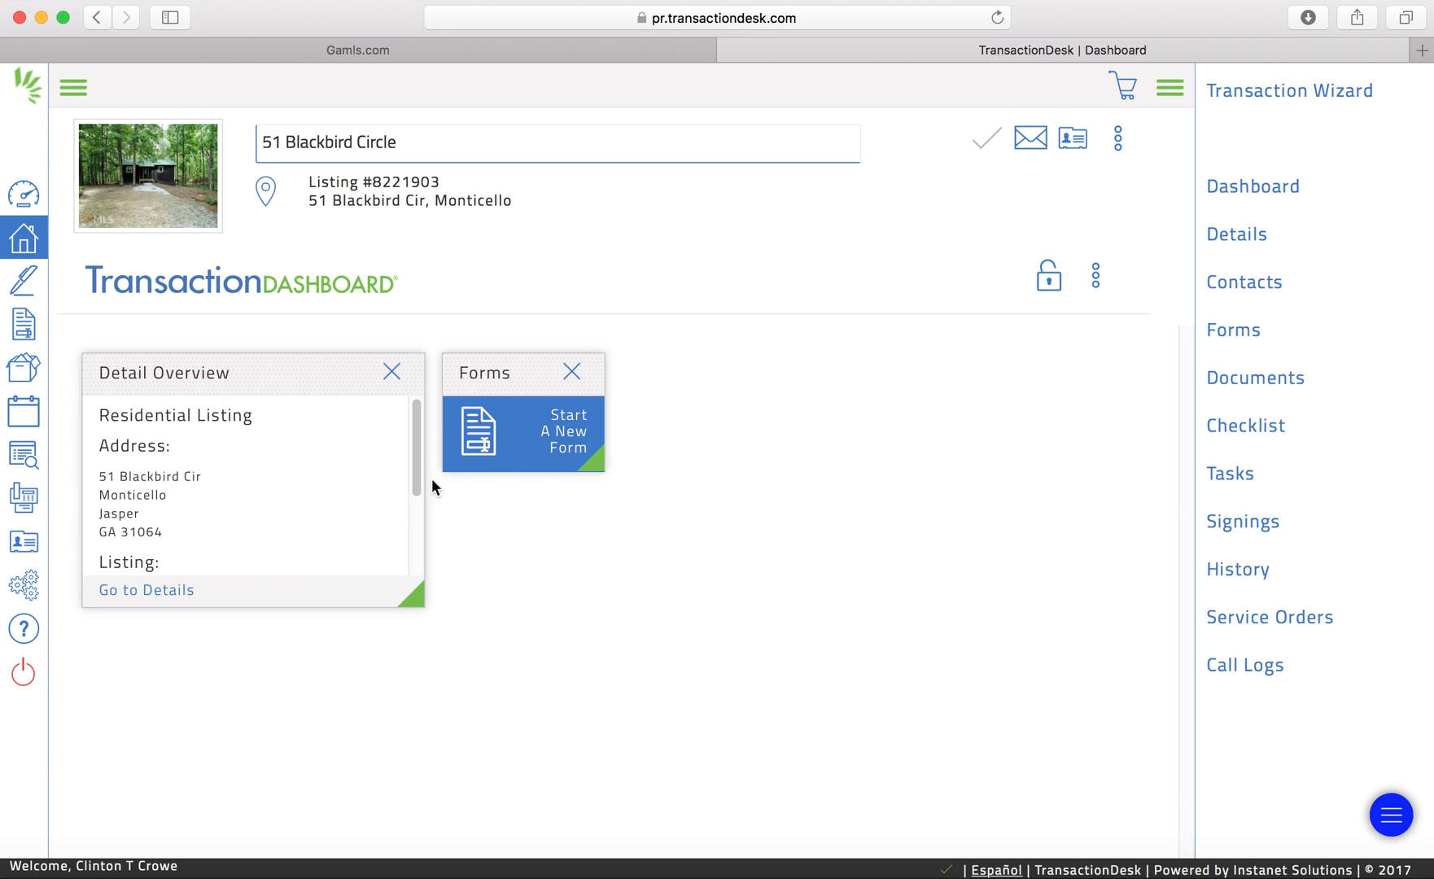
# View the transaction's forms from its dashboard's Forms widget and return to the dashboard
pyautogui.click(561, 419)
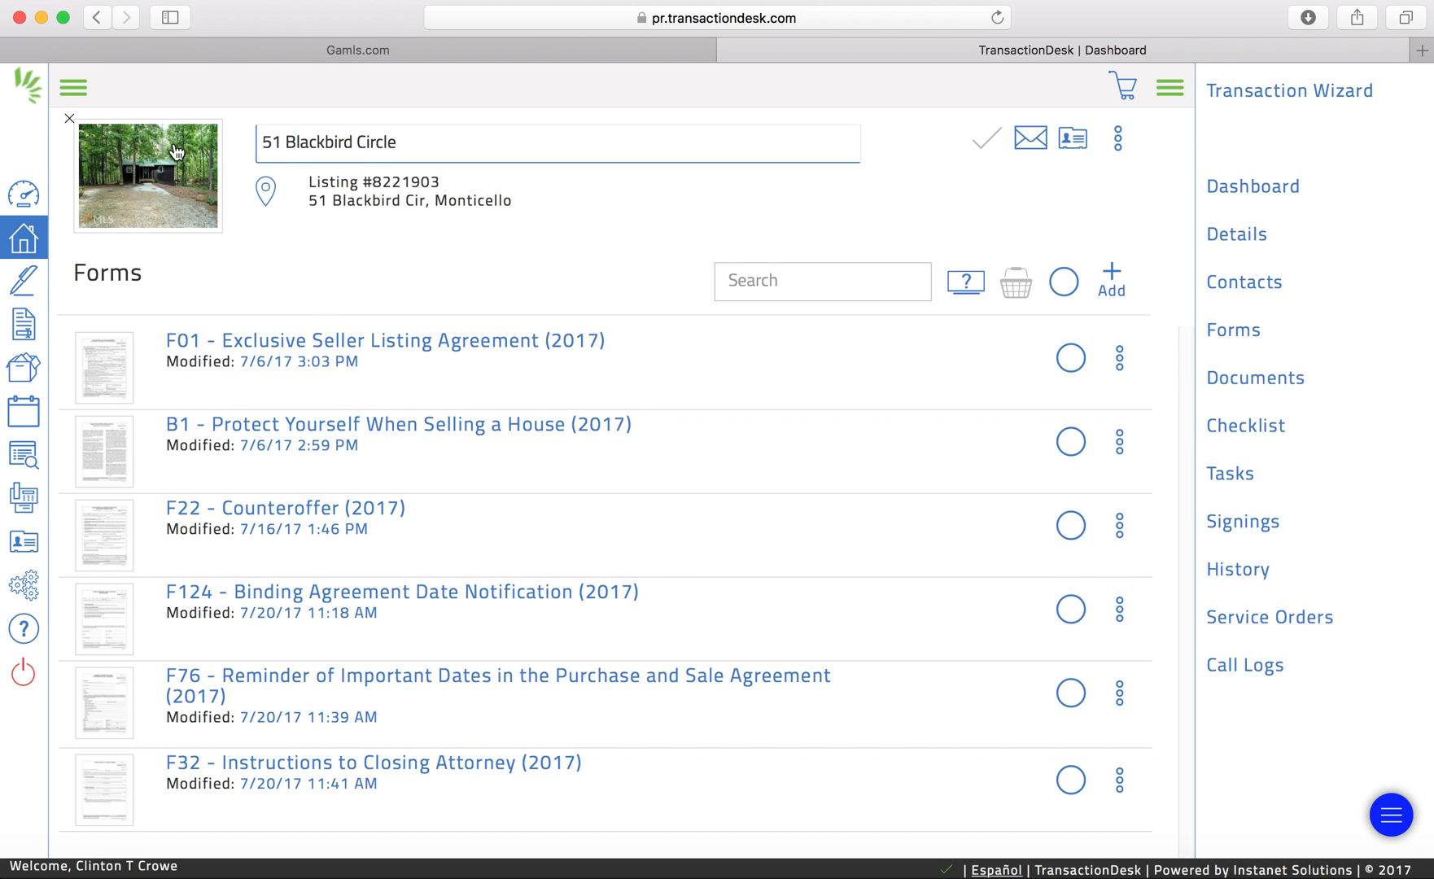
pyautogui.click(97, 17)
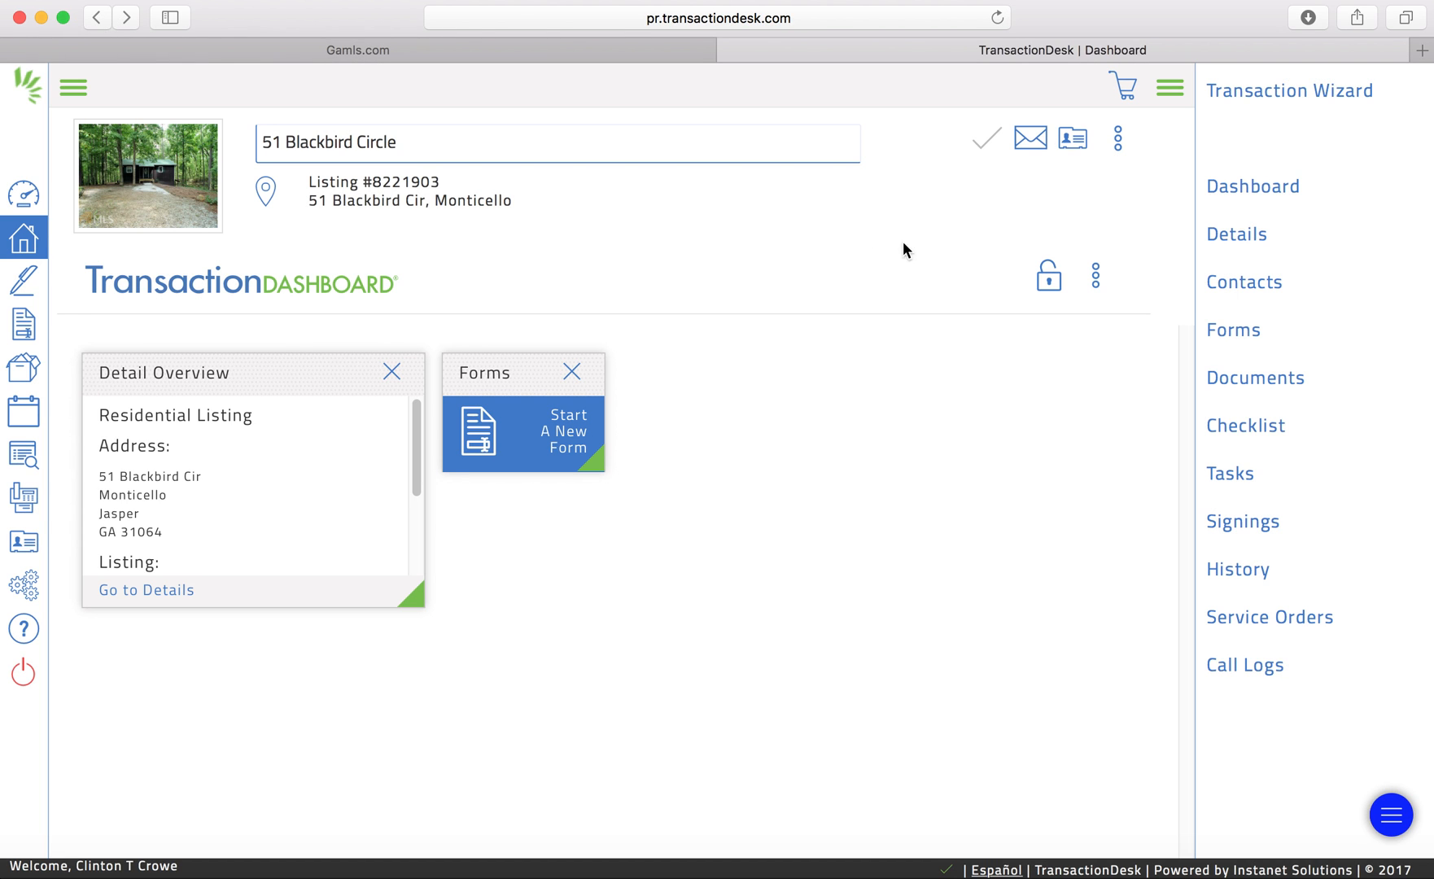
# Add the Documents widget to the transaction dashboard next to the Forms widget and hide the widget strip
pyautogui.click(1095, 276)
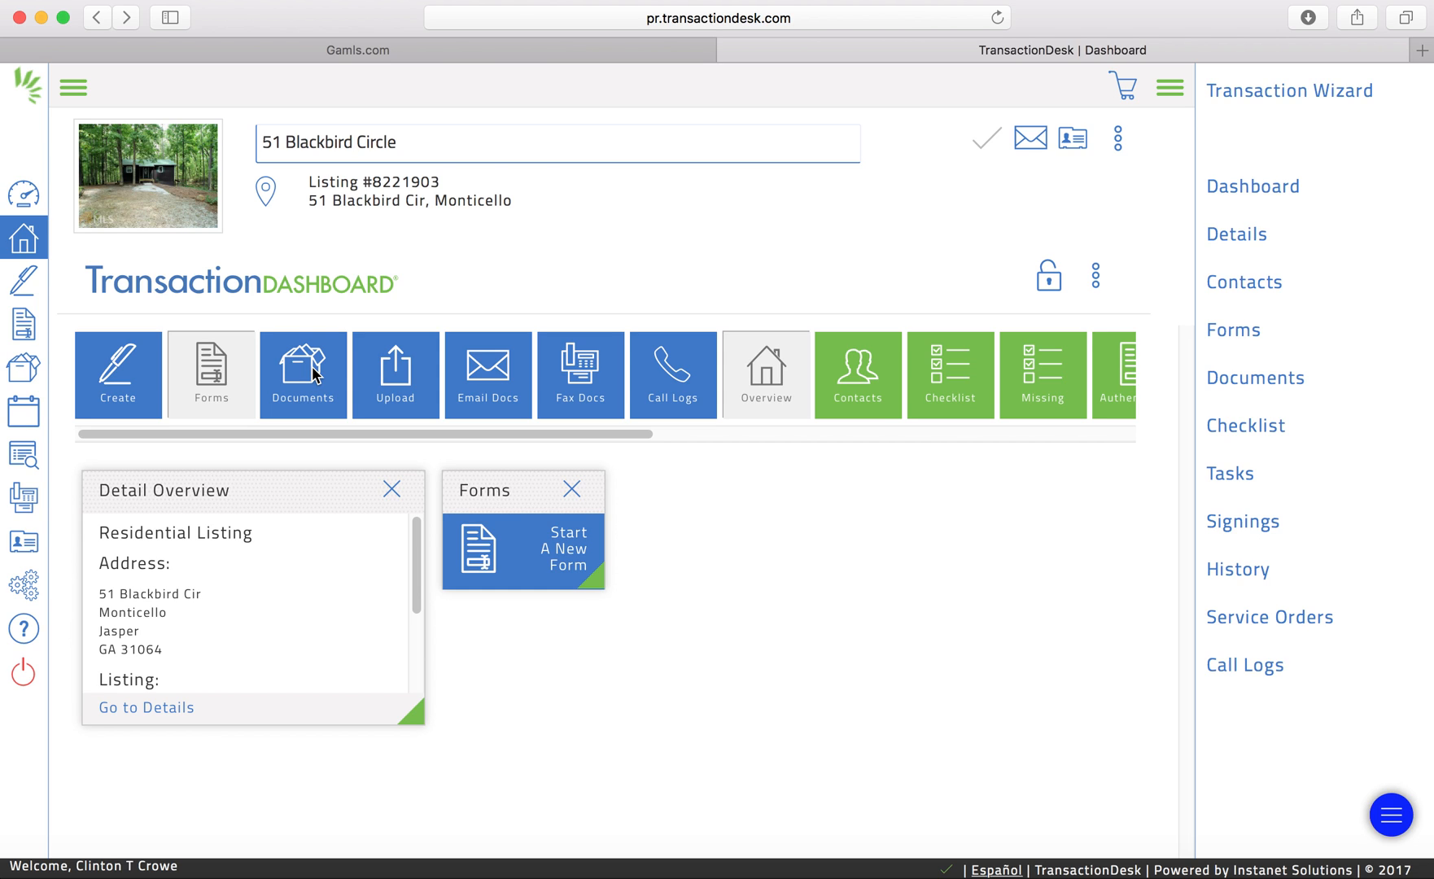
pyautogui.moveTo(313, 373); pyautogui.dragTo(712, 545)
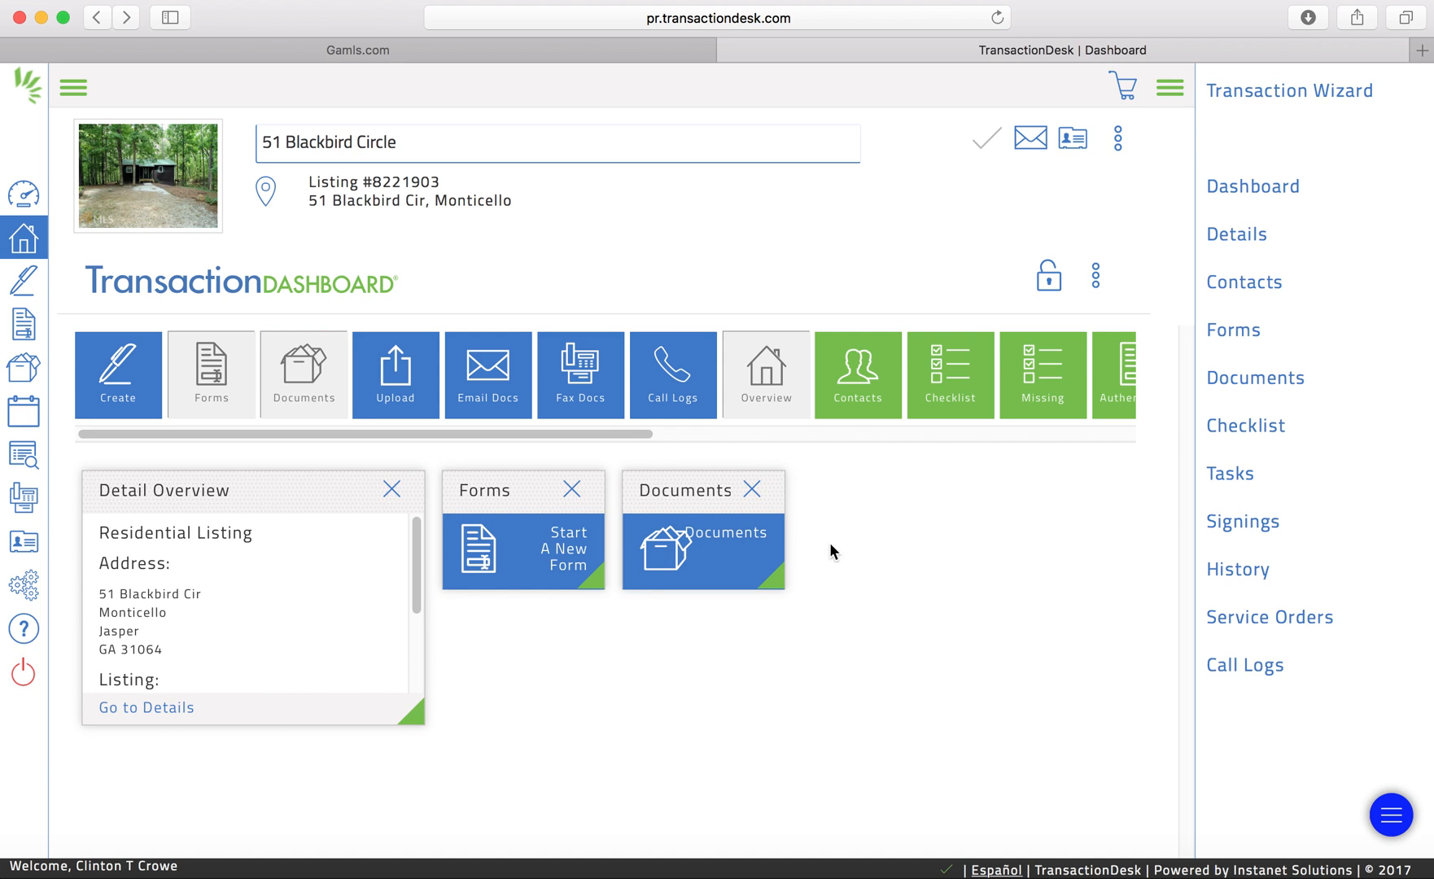
pyautogui.click(1098, 280)
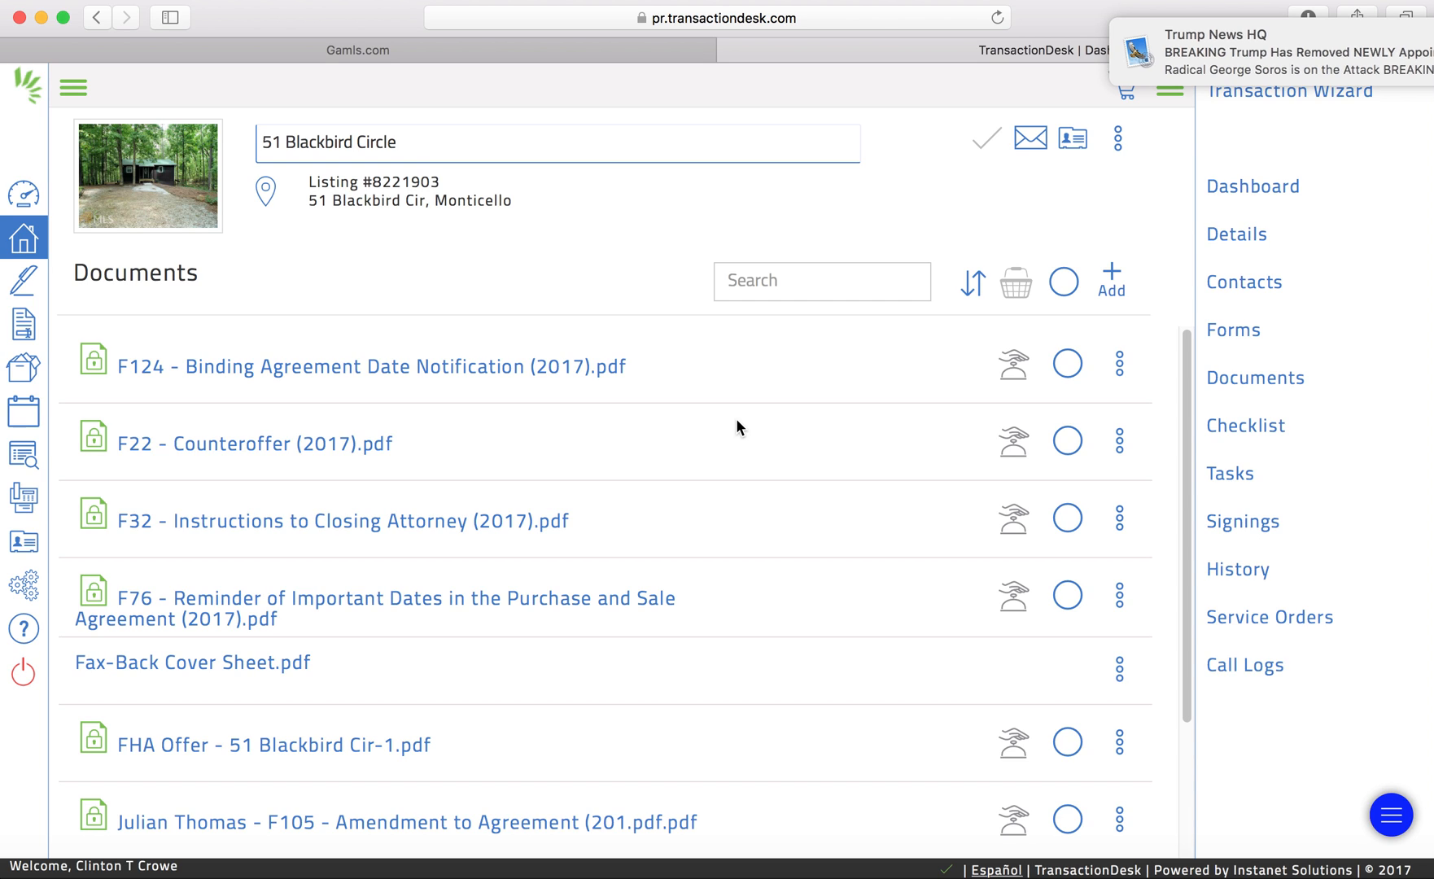
# Examine the list of documents stored in the transaction from start to end
pyautogui.scroll(-5, 737, 423)
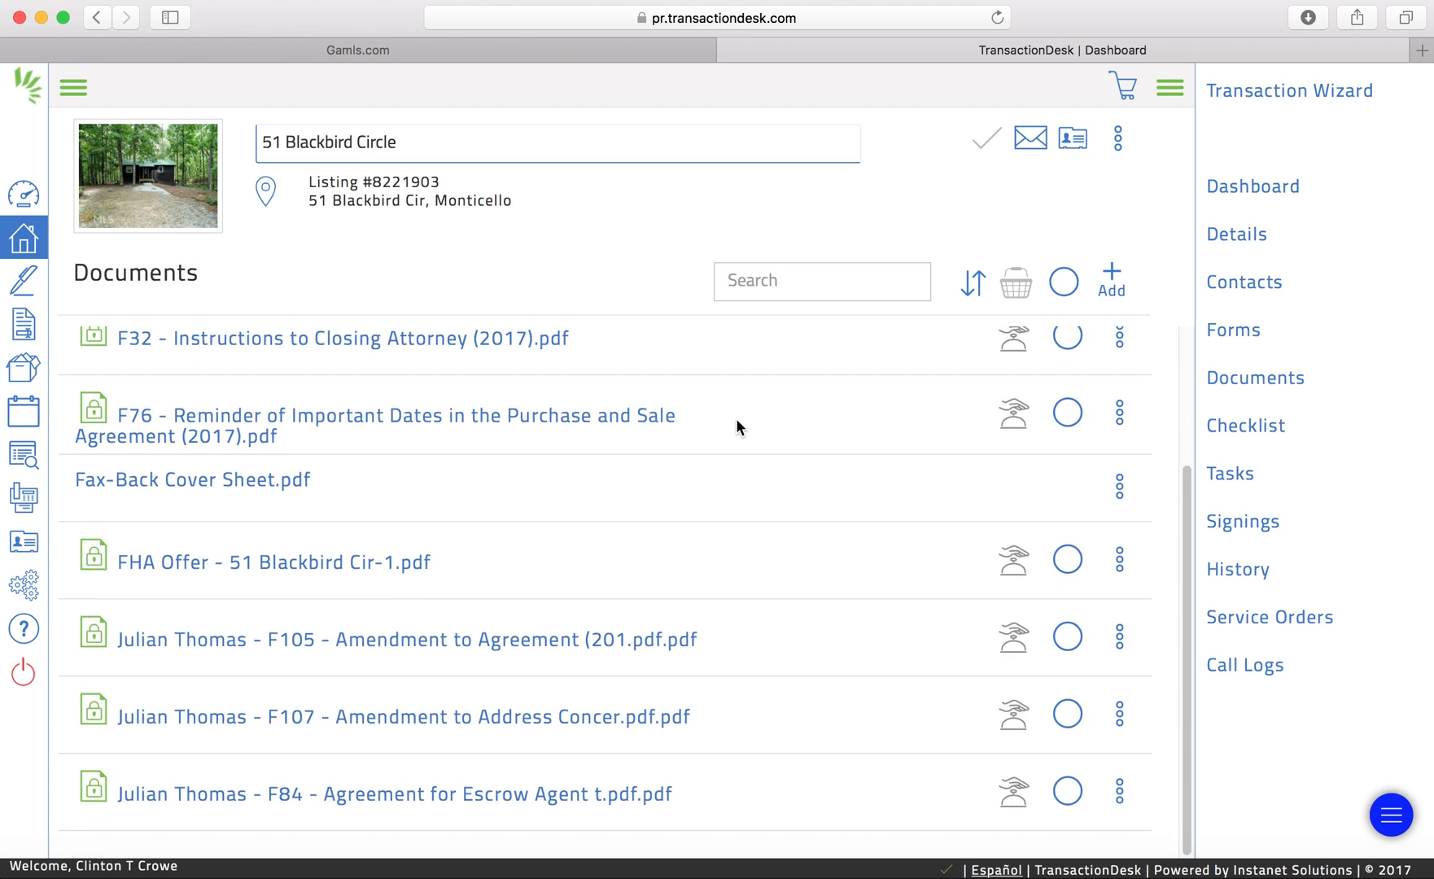
pyautogui.scroll(5, 737, 421)
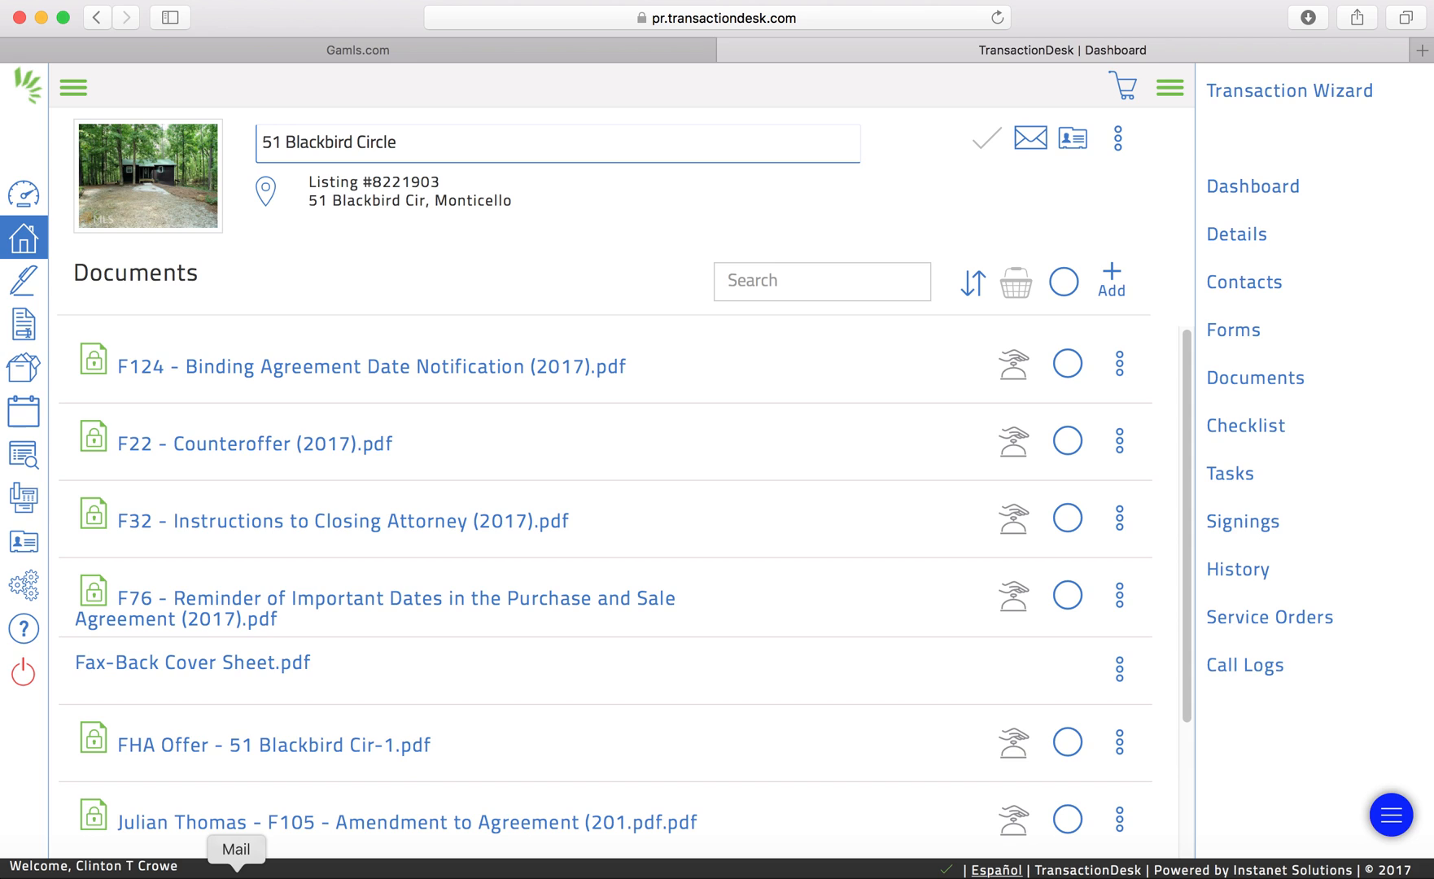
pyautogui.rightClick(236, 874)
pyautogui.click(245, 842)
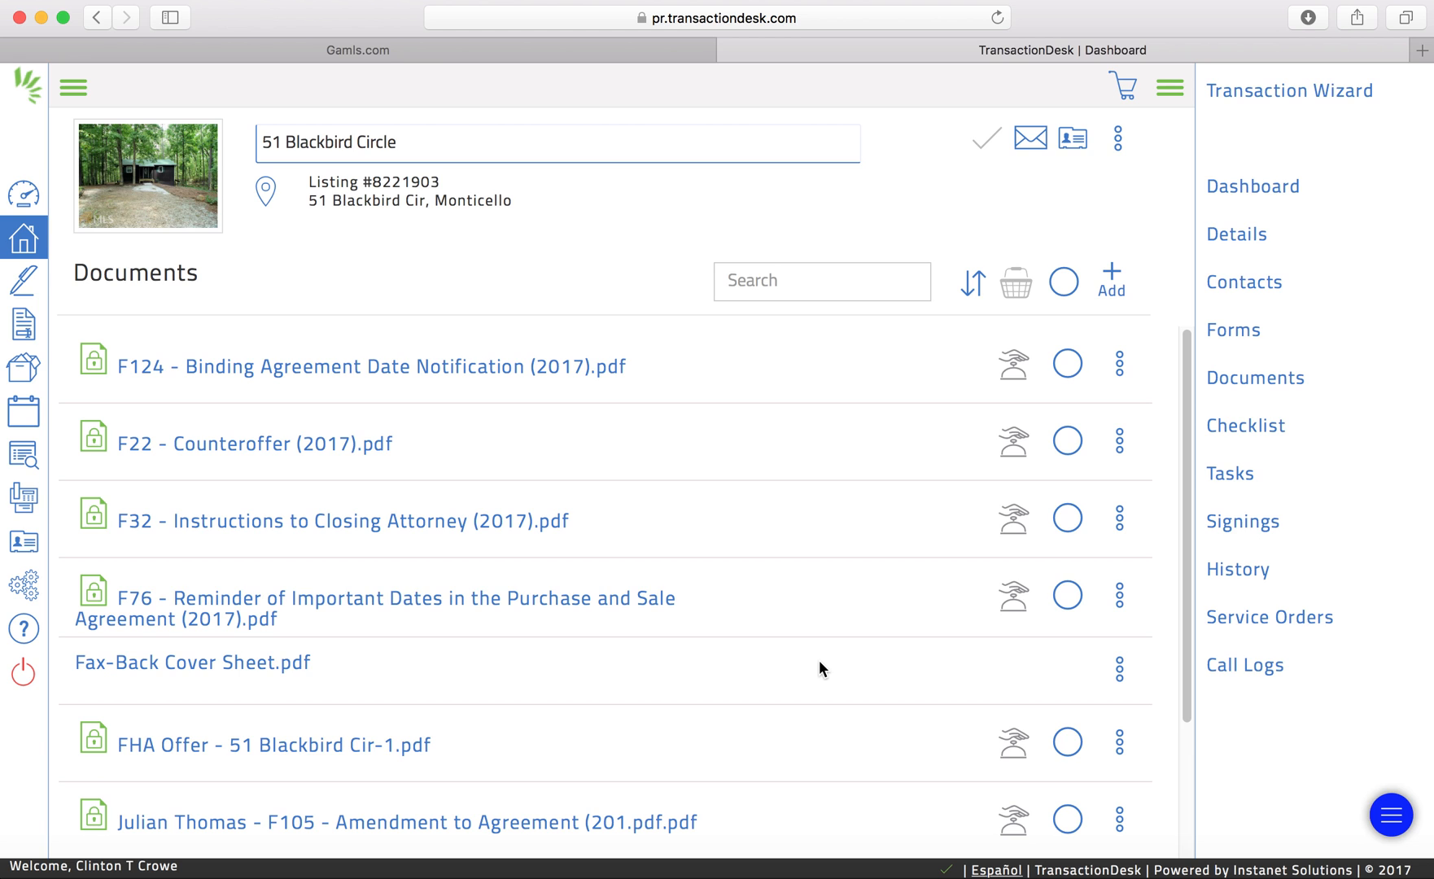
pyautogui.scroll(-4, 820, 665)
pyautogui.scroll(4, 819, 663)
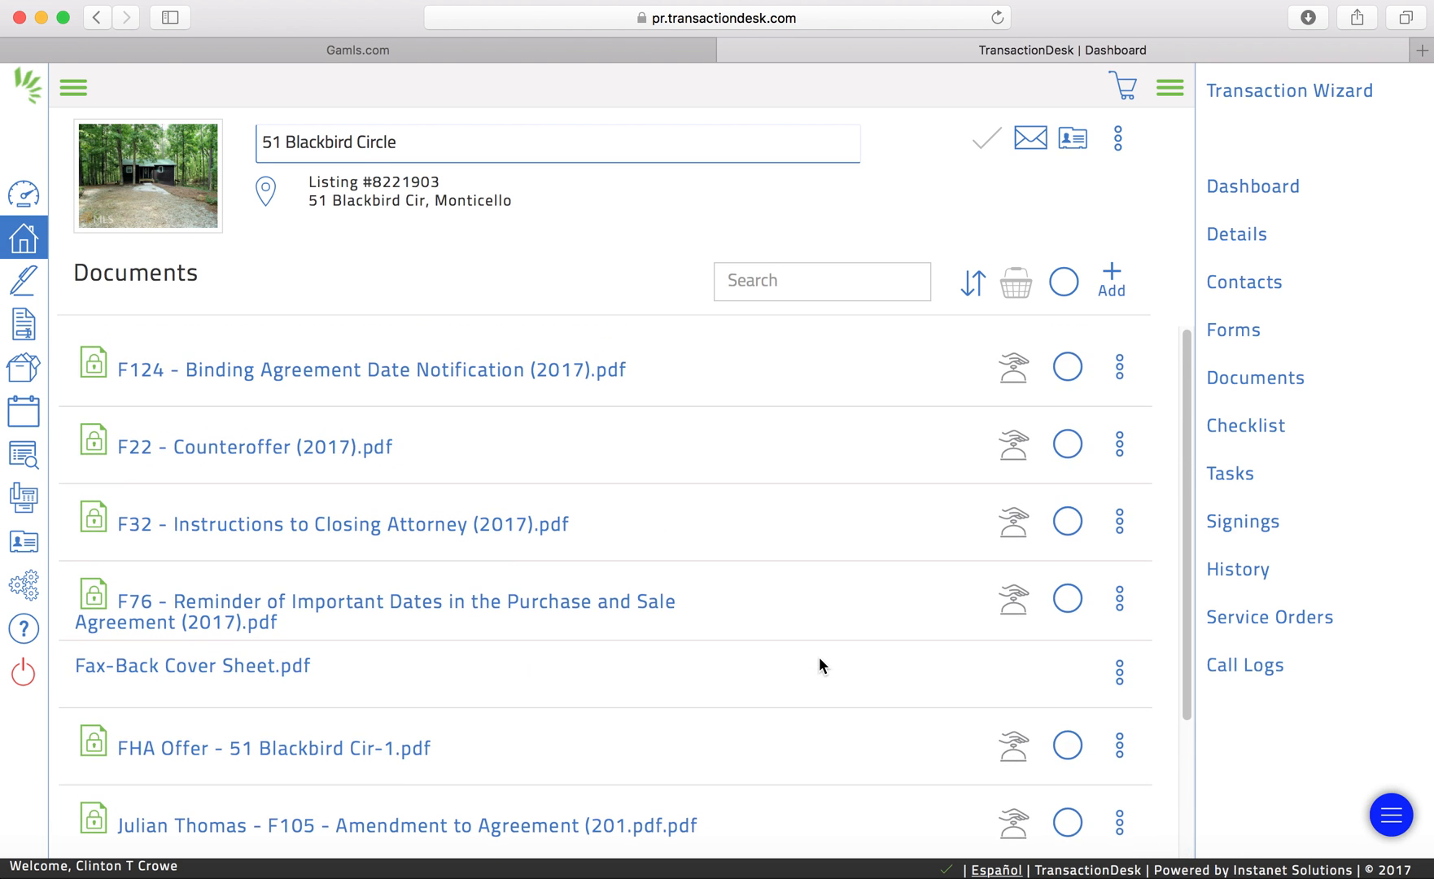
pyautogui.scroll(-4, 819, 657)
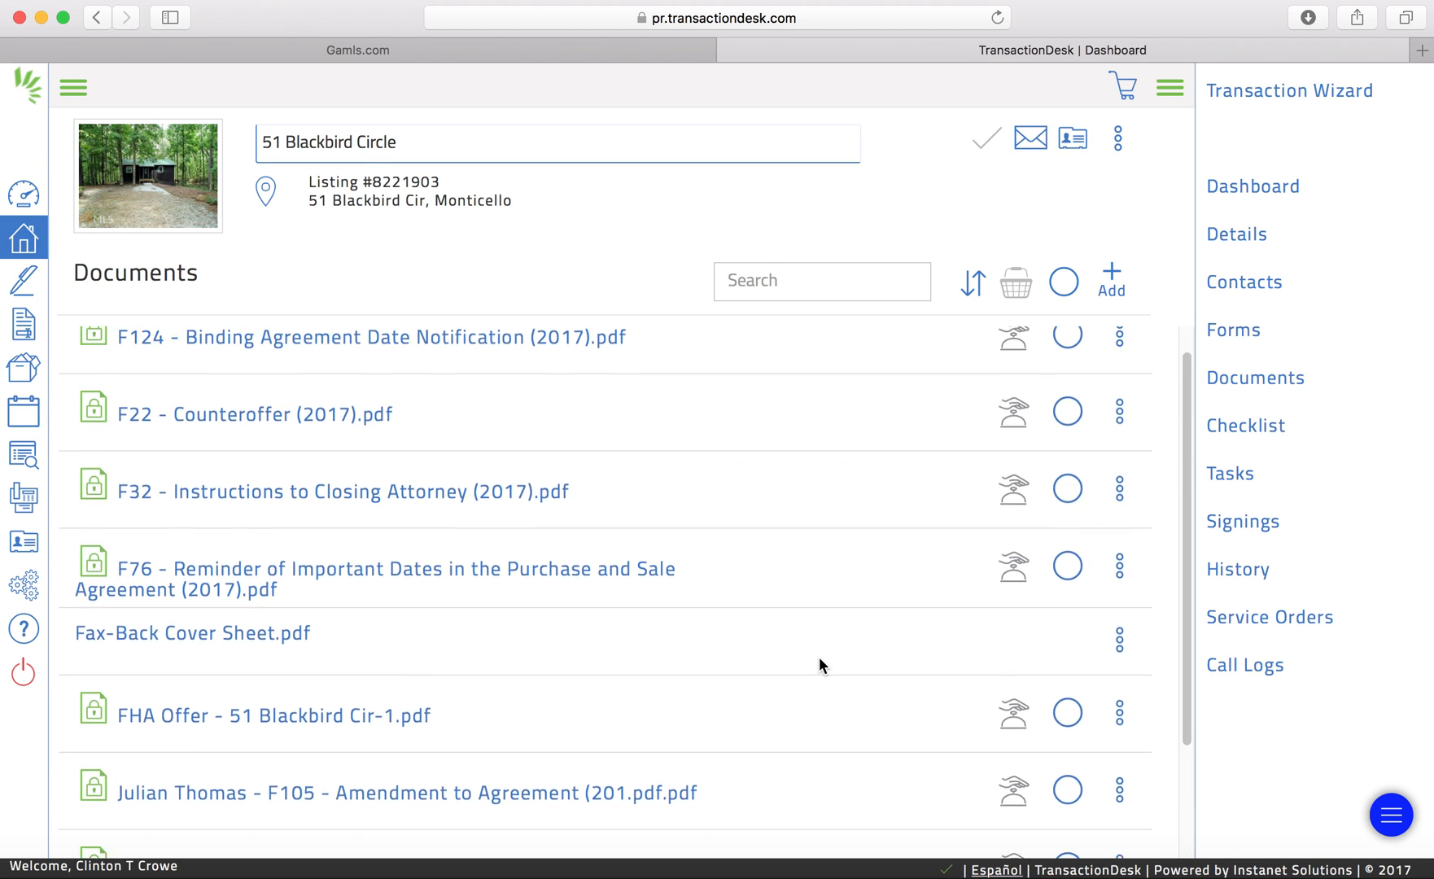
pyautogui.scroll(4, 819, 657)
pyautogui.scroll(-4, 806, 677)
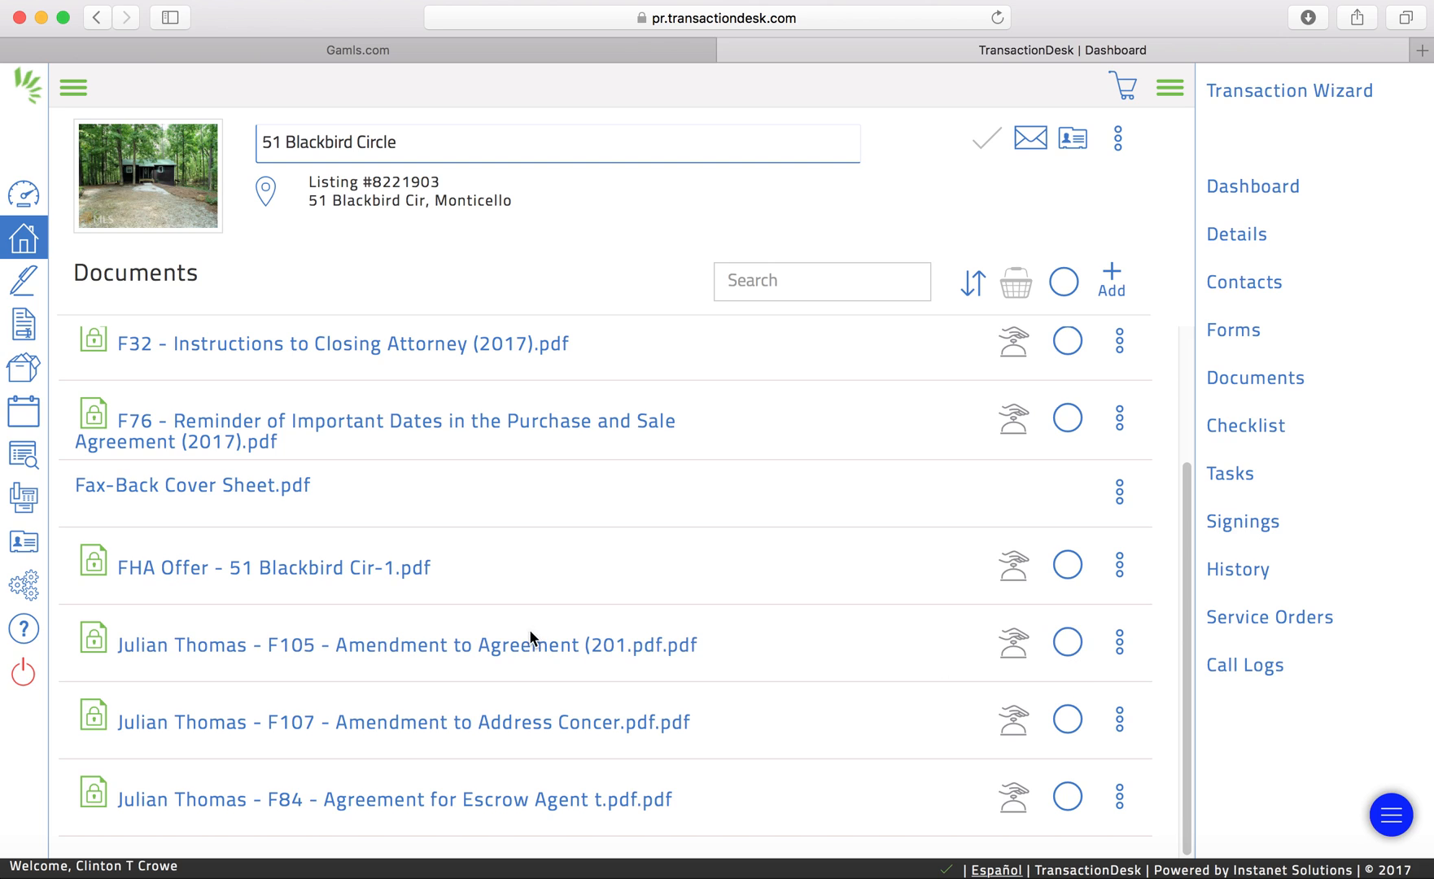
# Select the FHA Offer document, view the actions available for selected documents, and clear the selection
pyautogui.click(1068, 568)
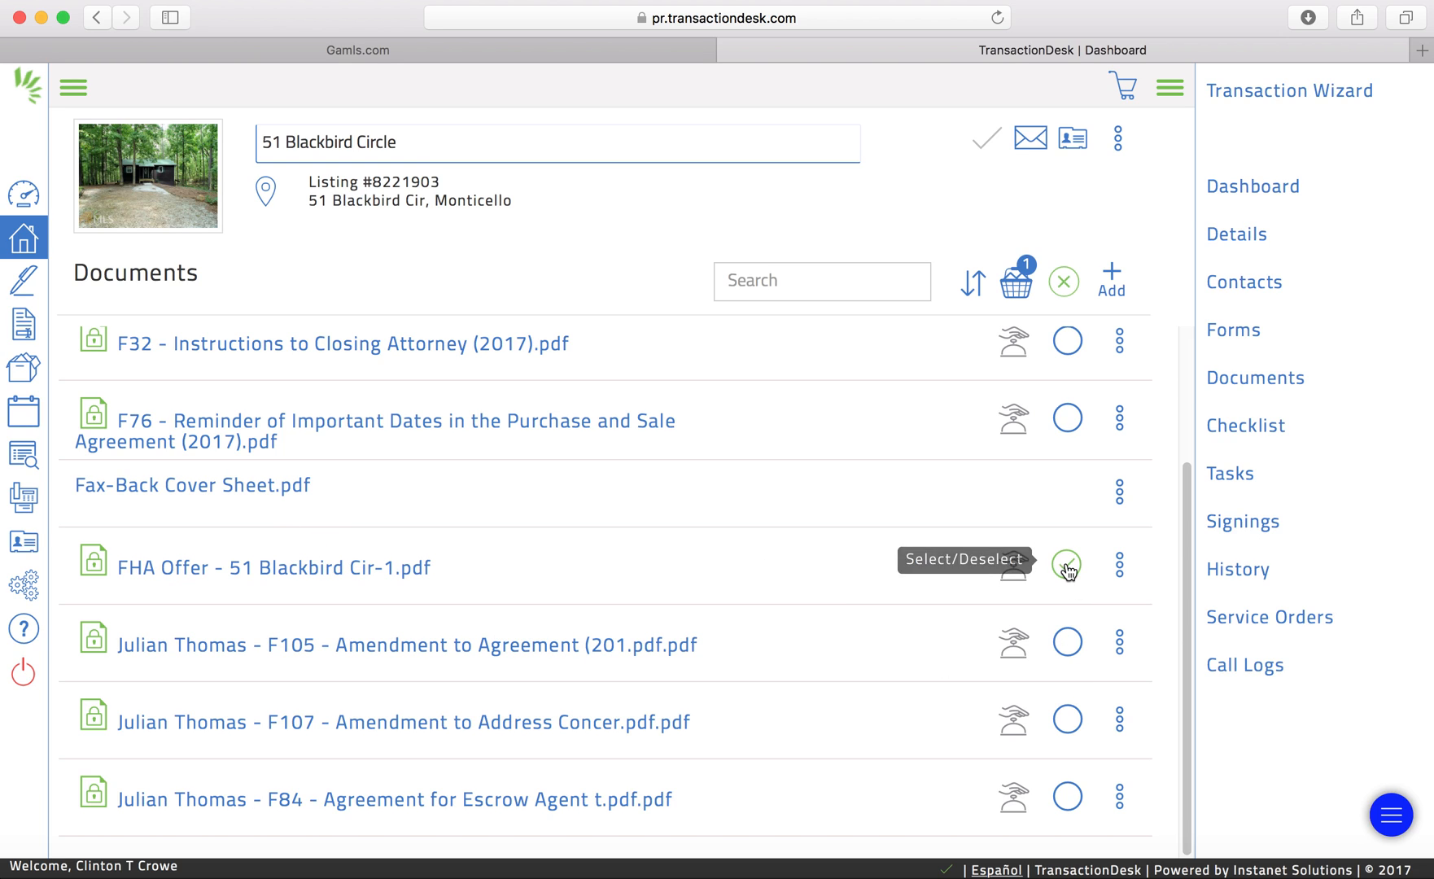
pyautogui.click(1018, 282)
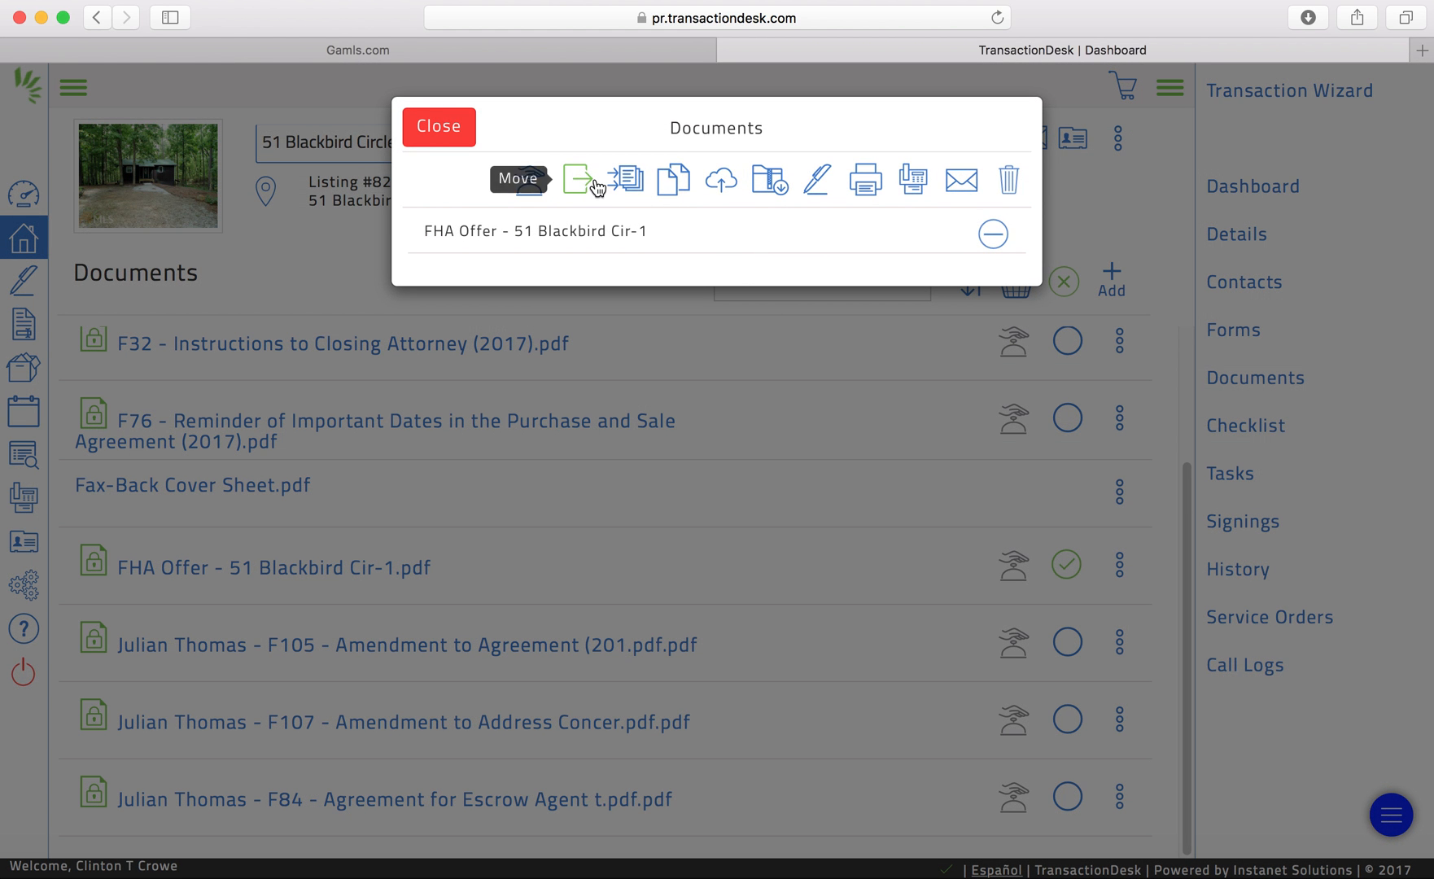
pyautogui.click(446, 143)
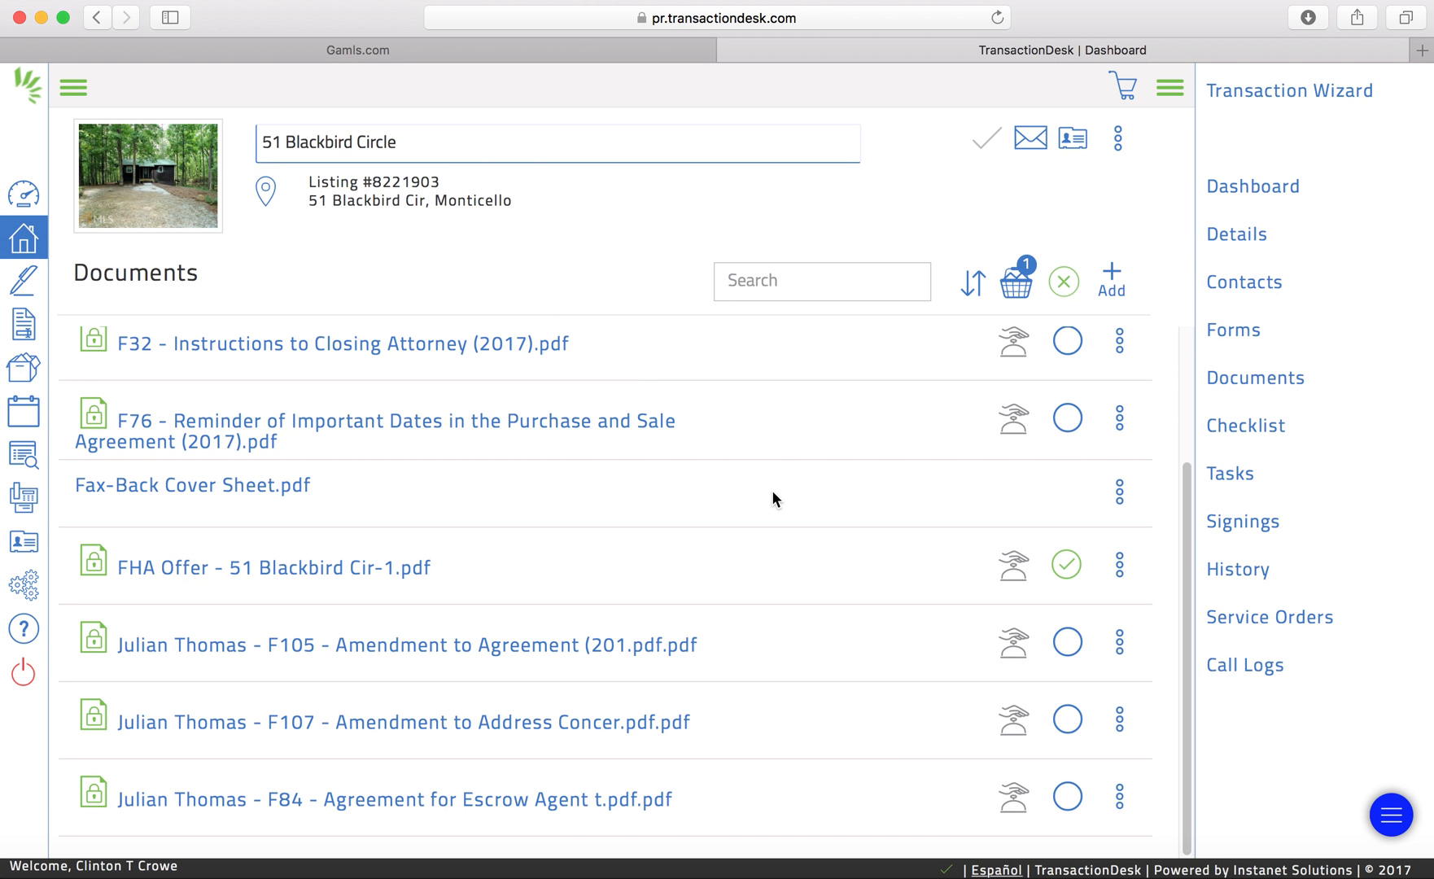
pyautogui.click(1067, 564)
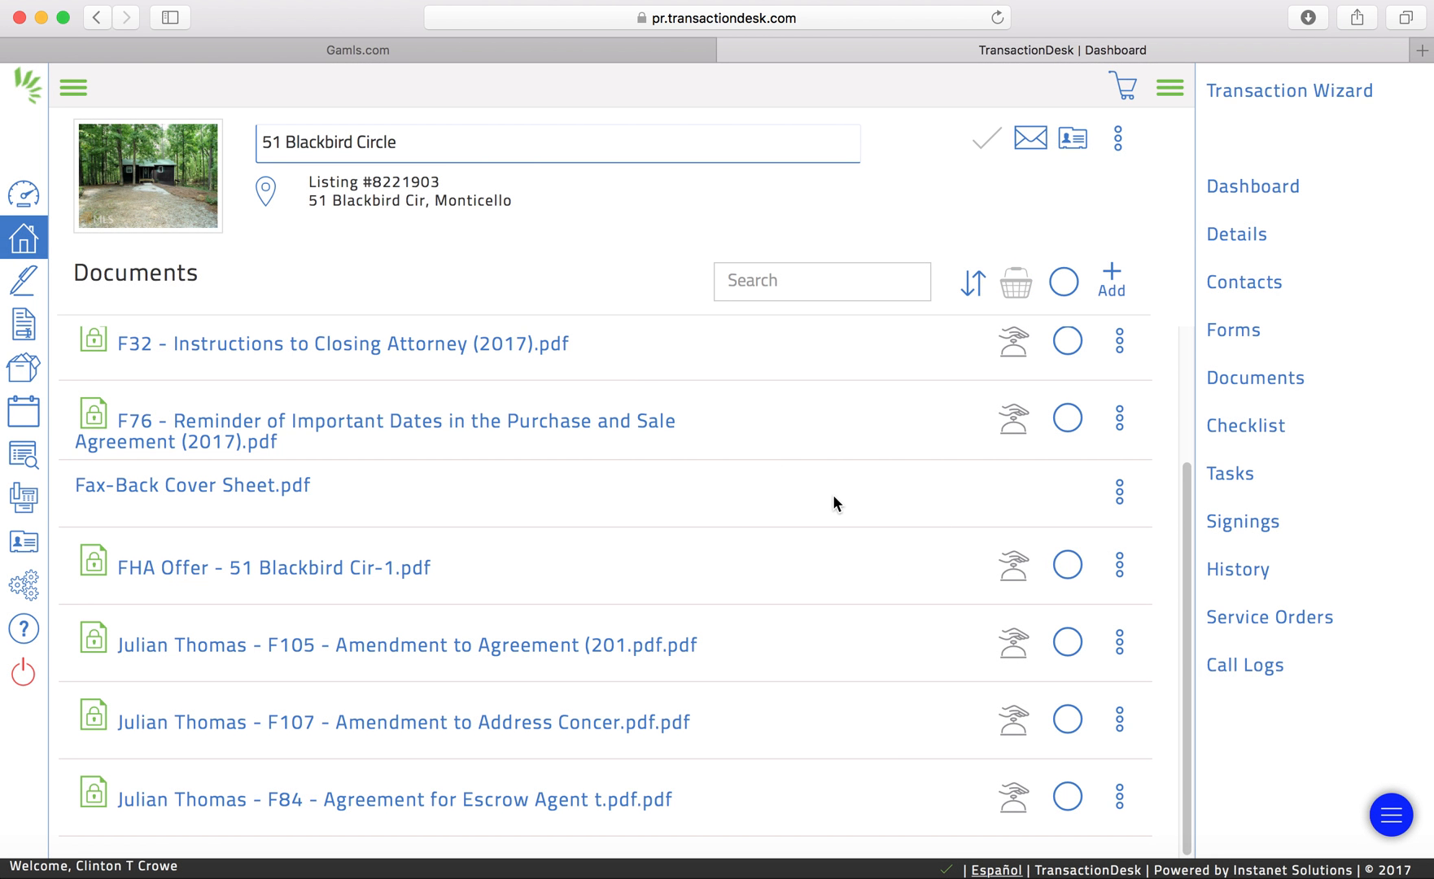
pyautogui.scroll(5, 833, 494)
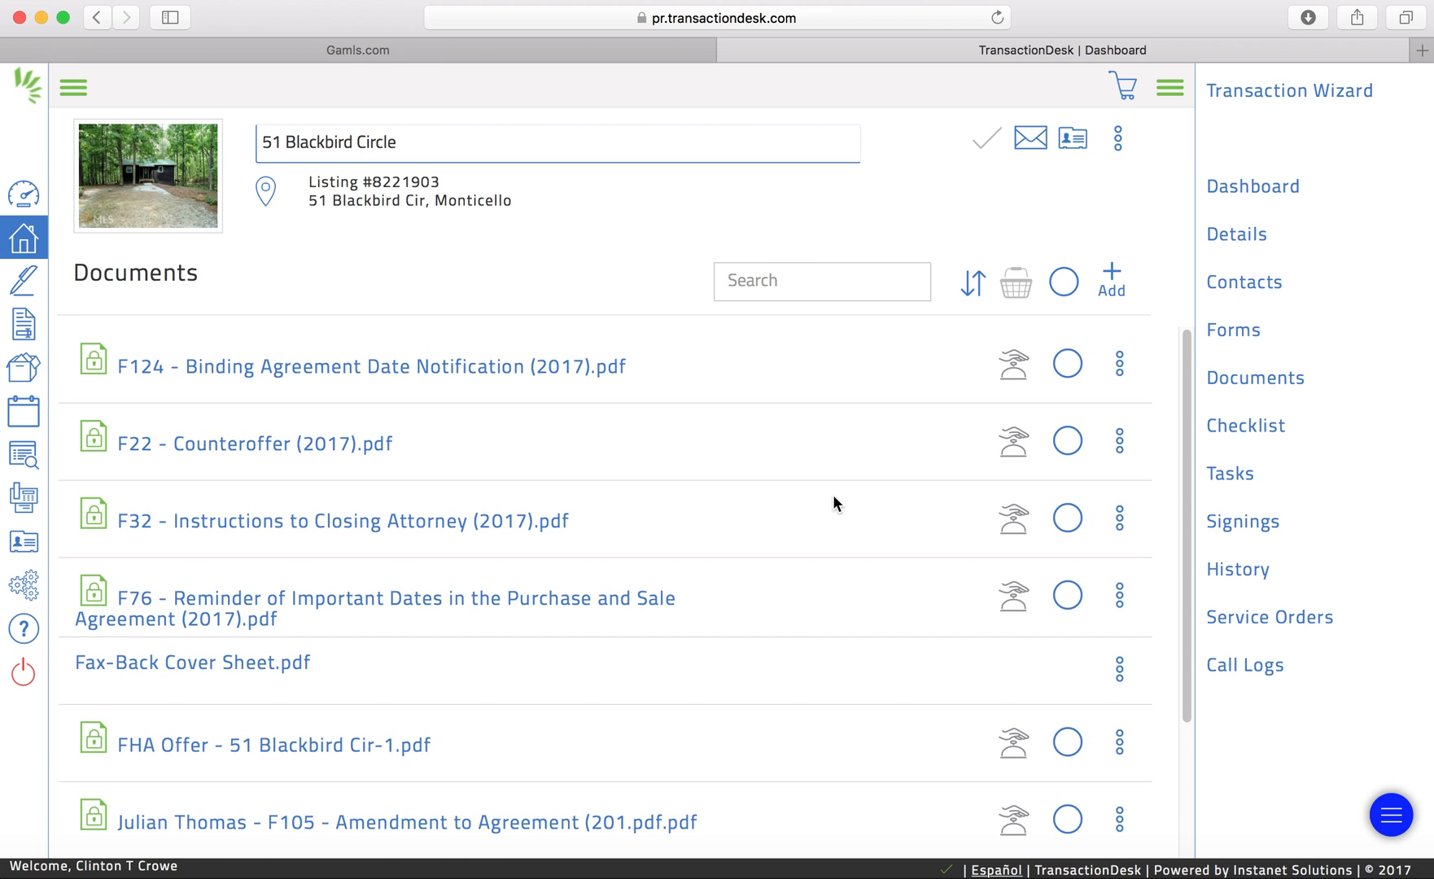
pyautogui.scroll(-5, 832, 494)
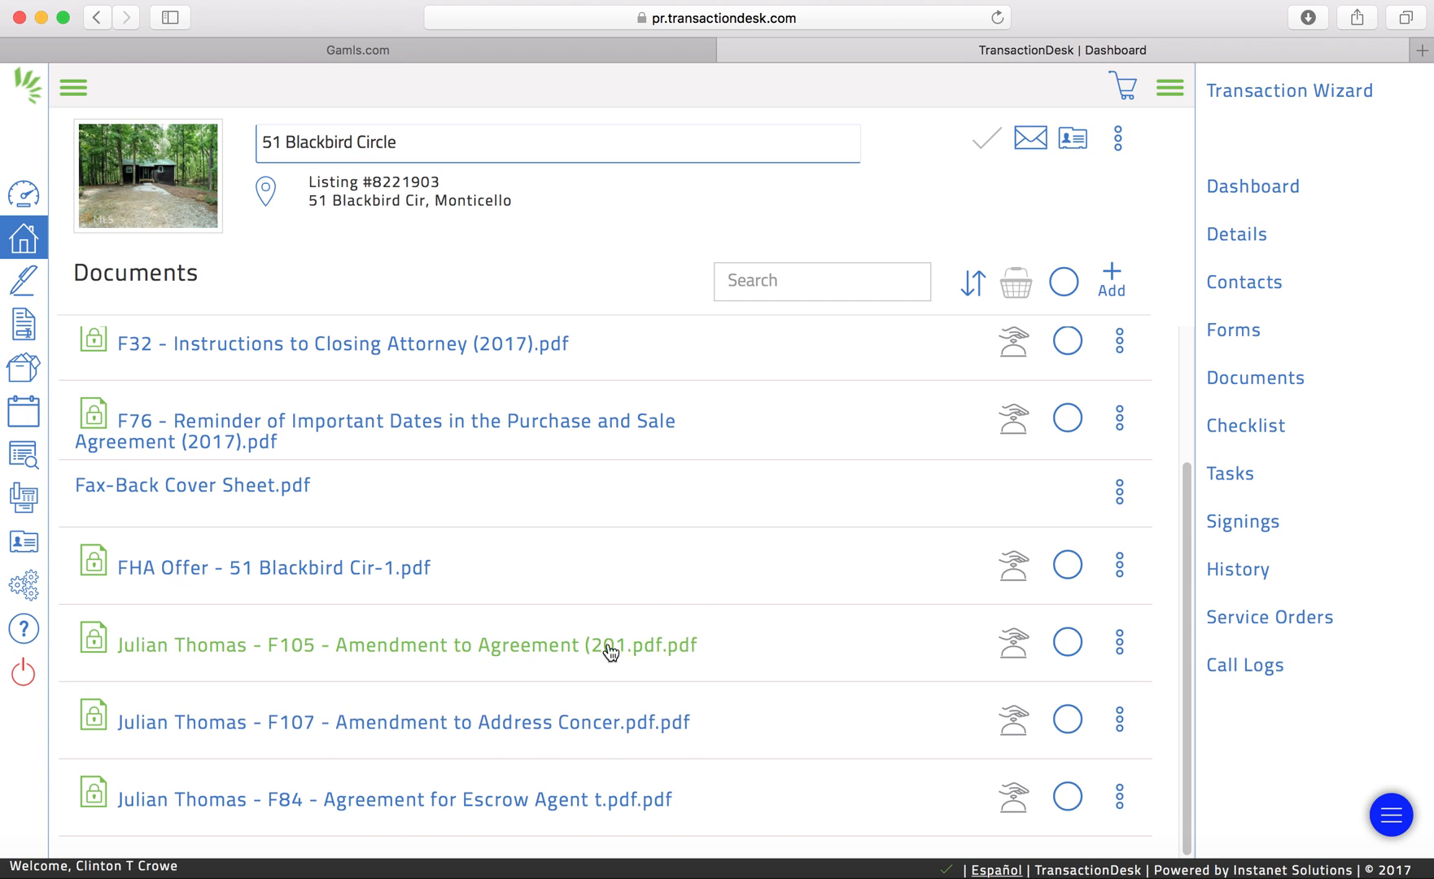
pyautogui.scroll(5, 814, 551)
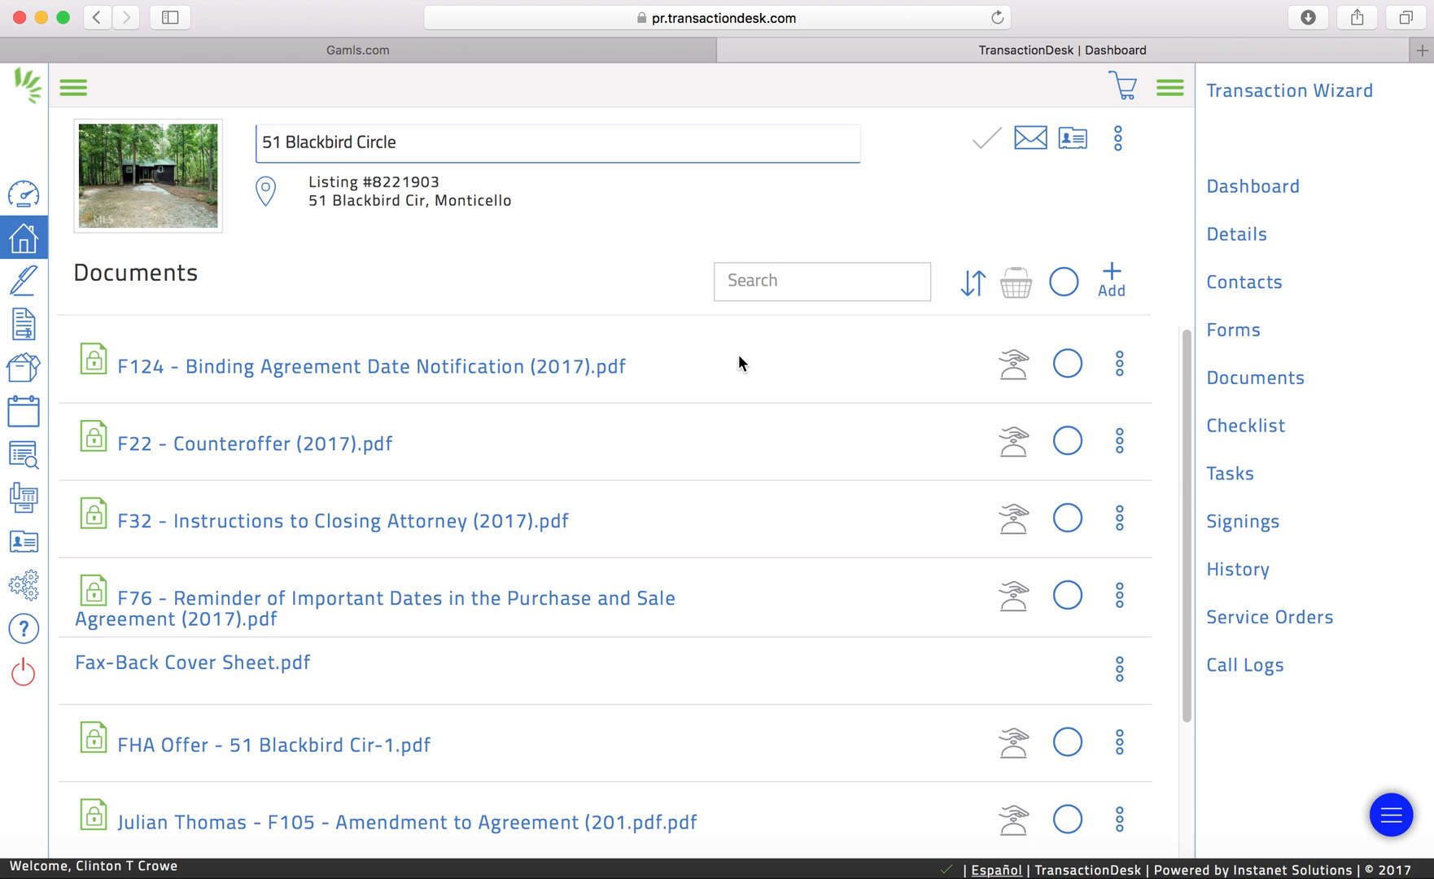
pyautogui.click(1113, 277)
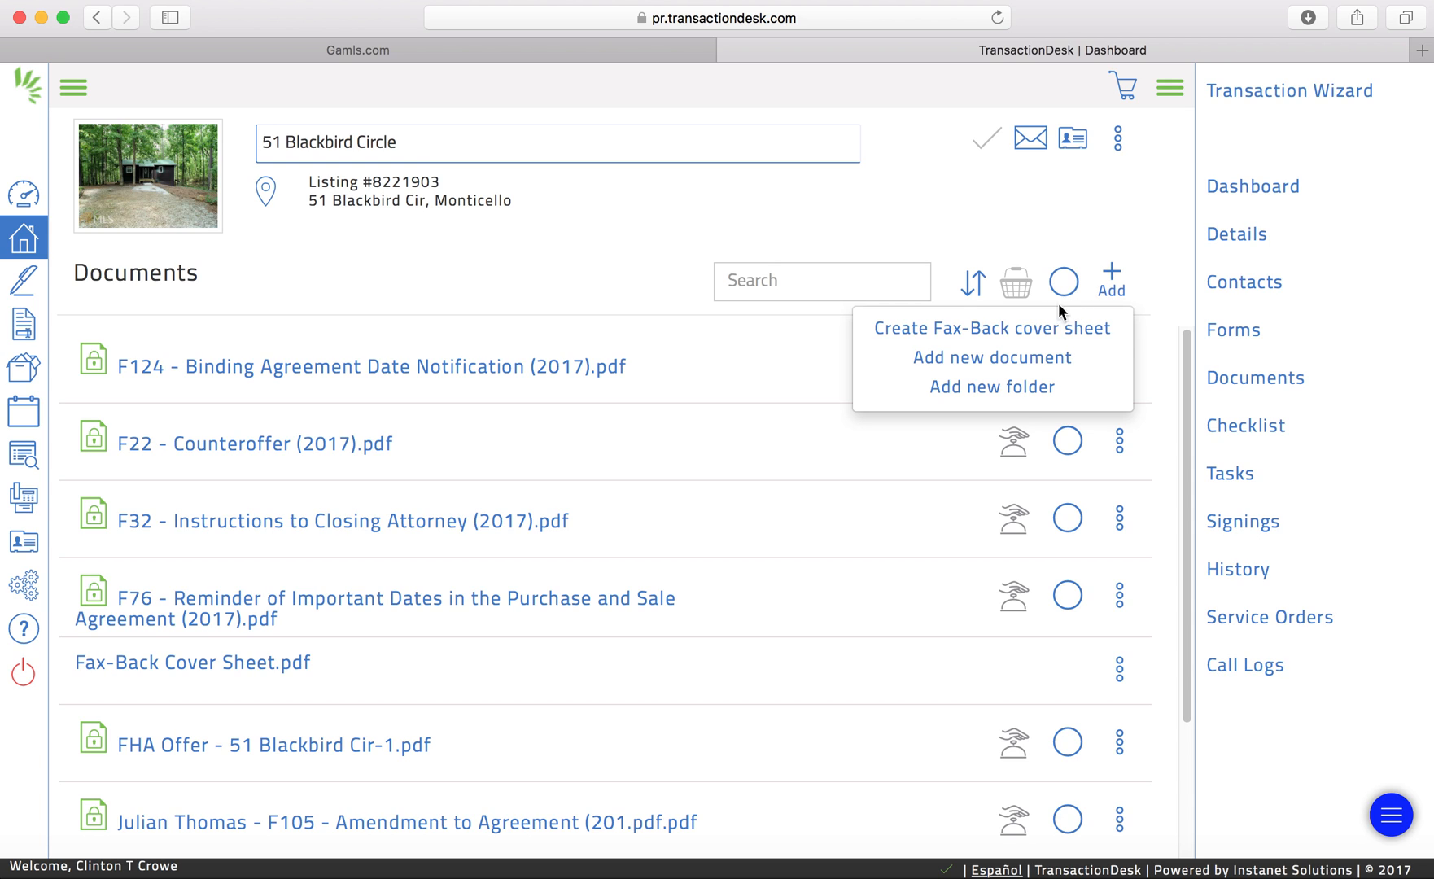
pyautogui.click(985, 361)
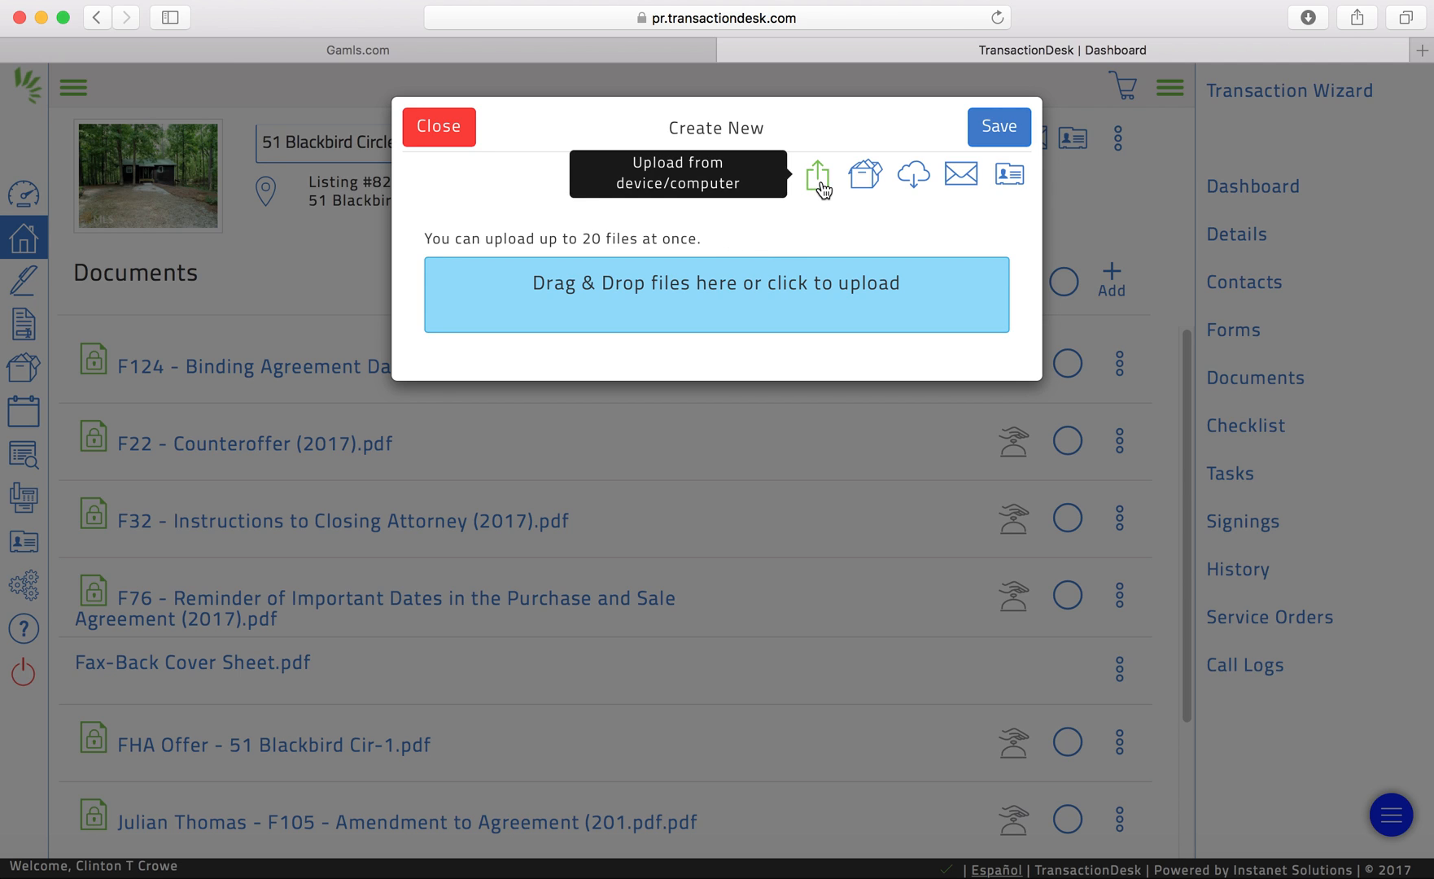
pyautogui.click(740, 286)
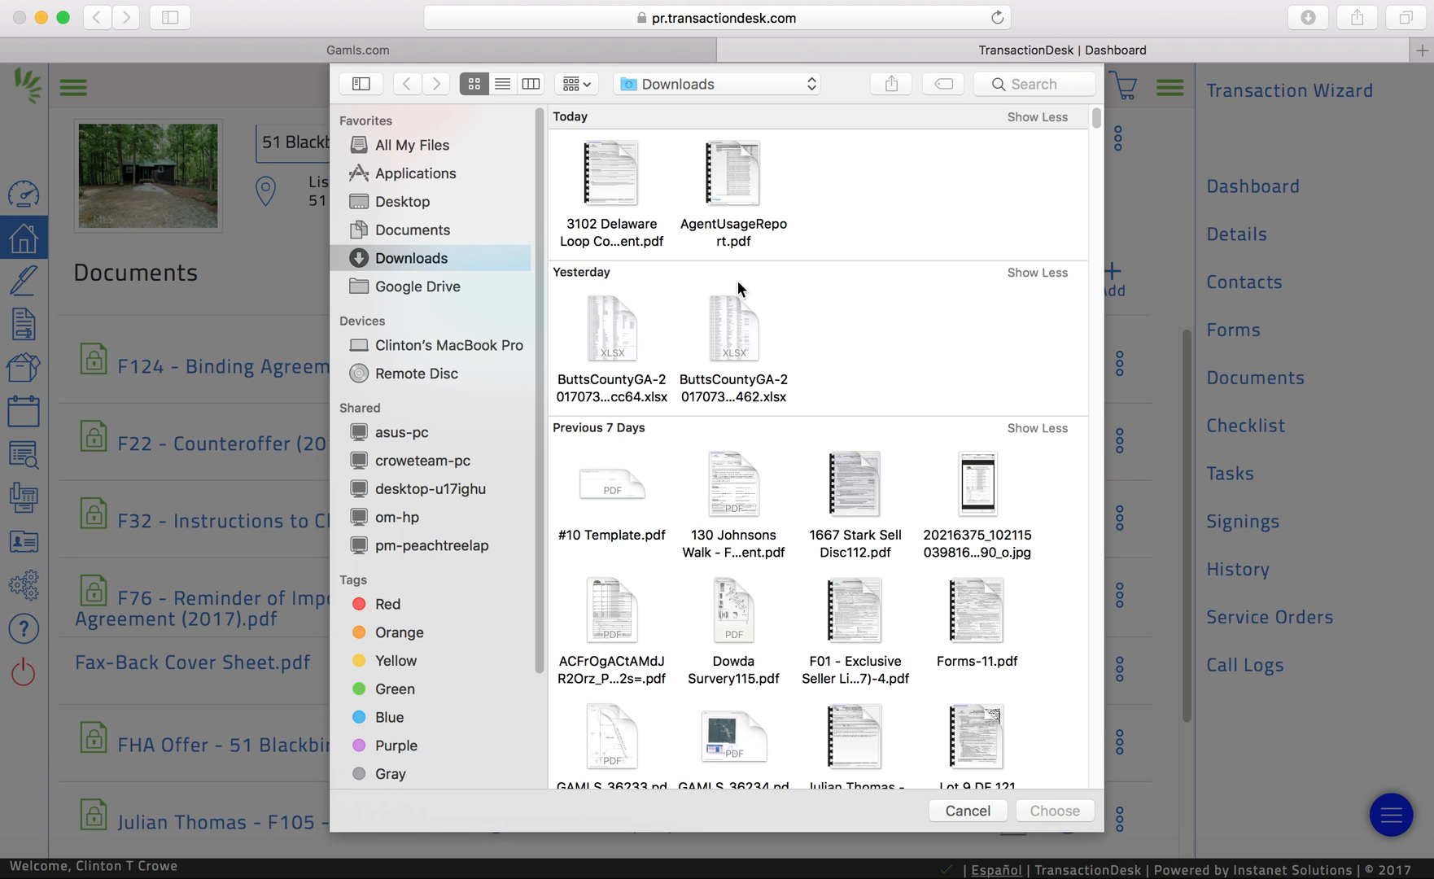
pyautogui.click(389, 201)
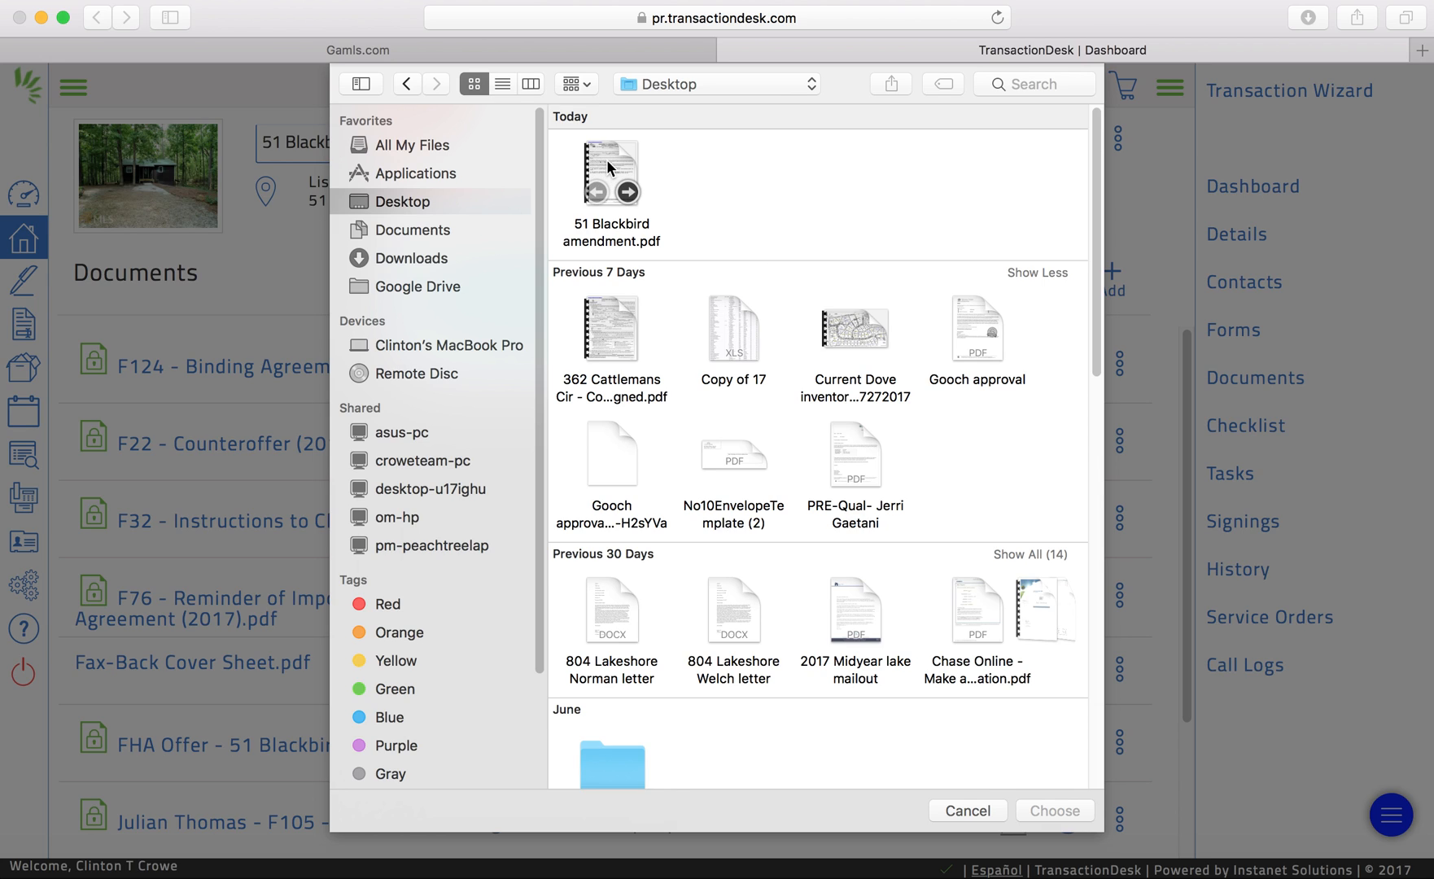
pyautogui.click(607, 158)
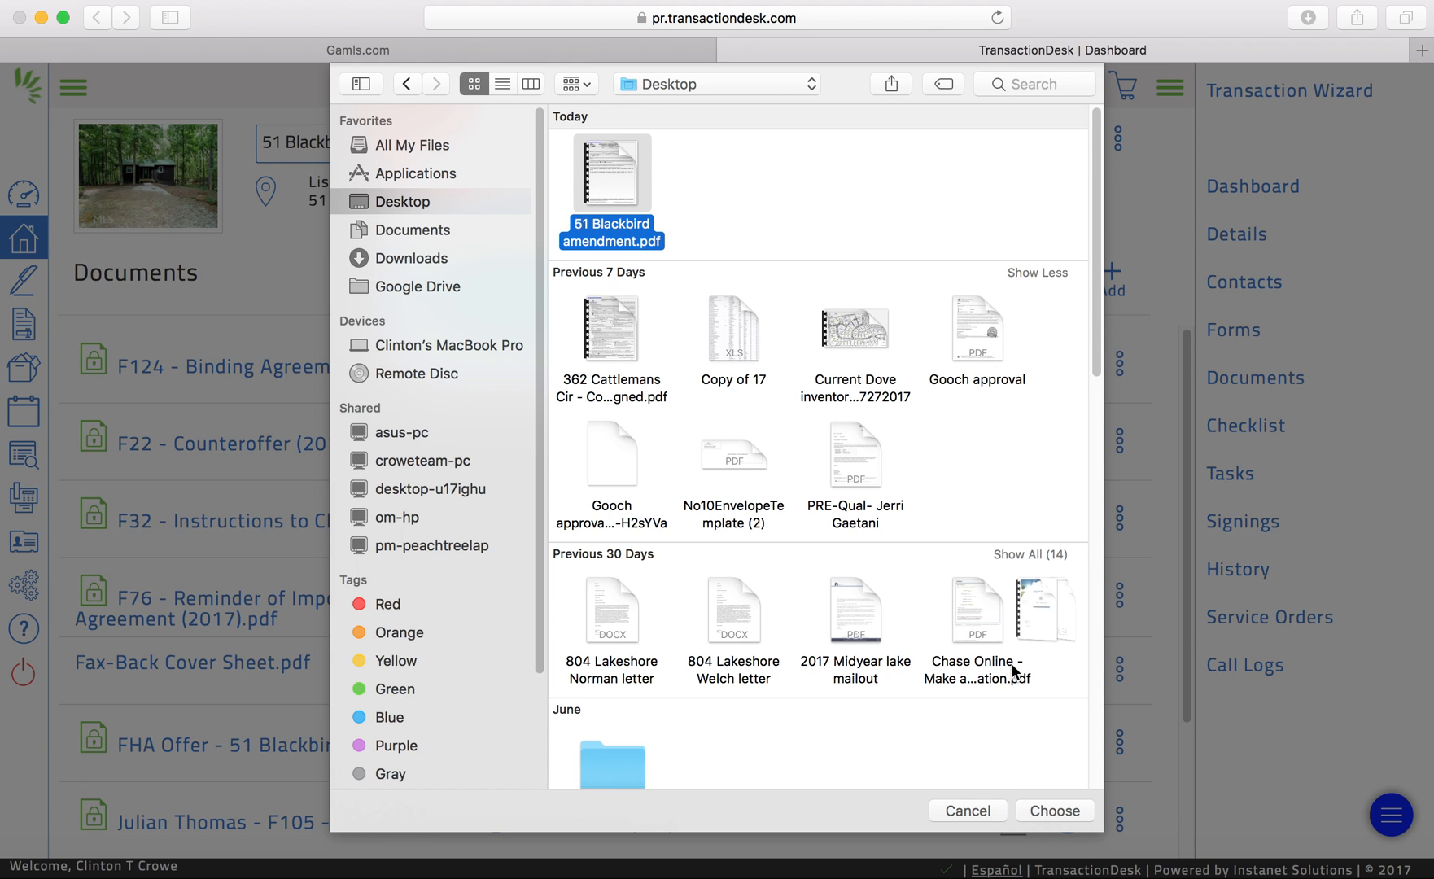
pyautogui.click(1052, 809)
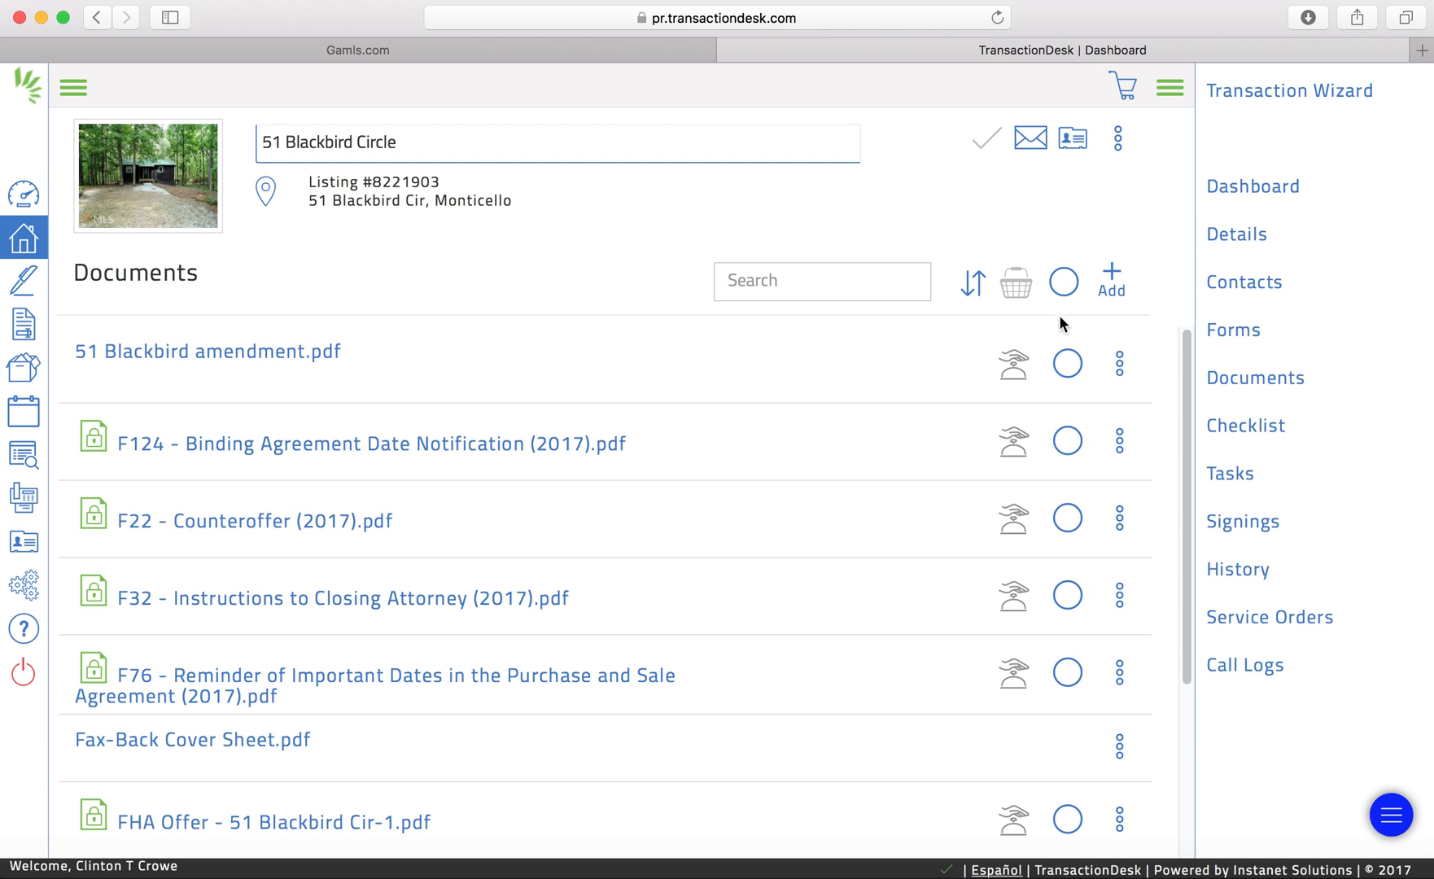
# Show the transaction's email upload information, start an upload email in the email client, cancel the server certificate prompt and close the inbox window
pyautogui.click(1110, 281)
pyautogui.click(977, 365)
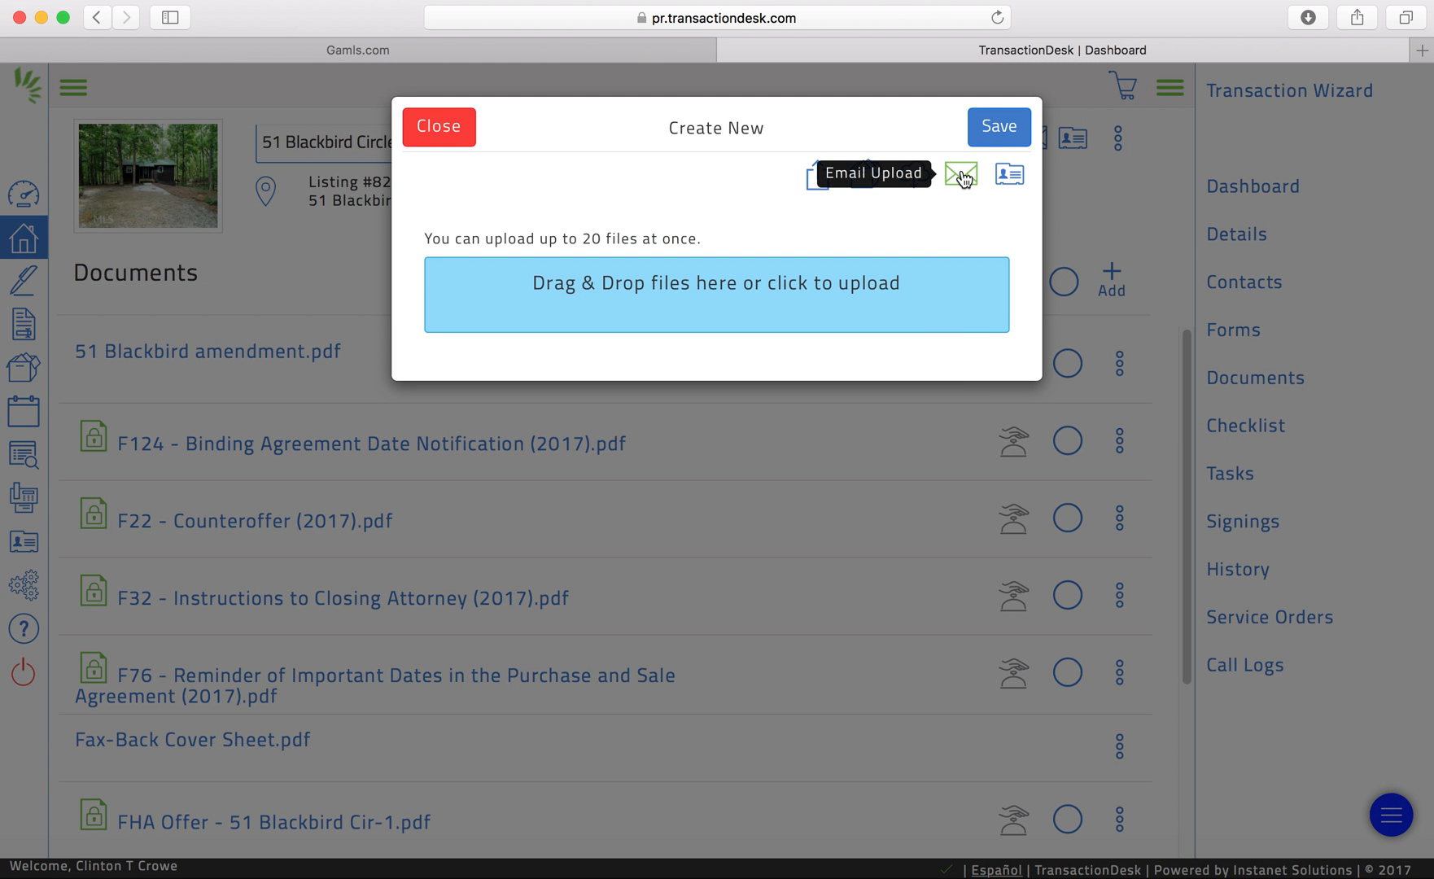
pyautogui.click(961, 175)
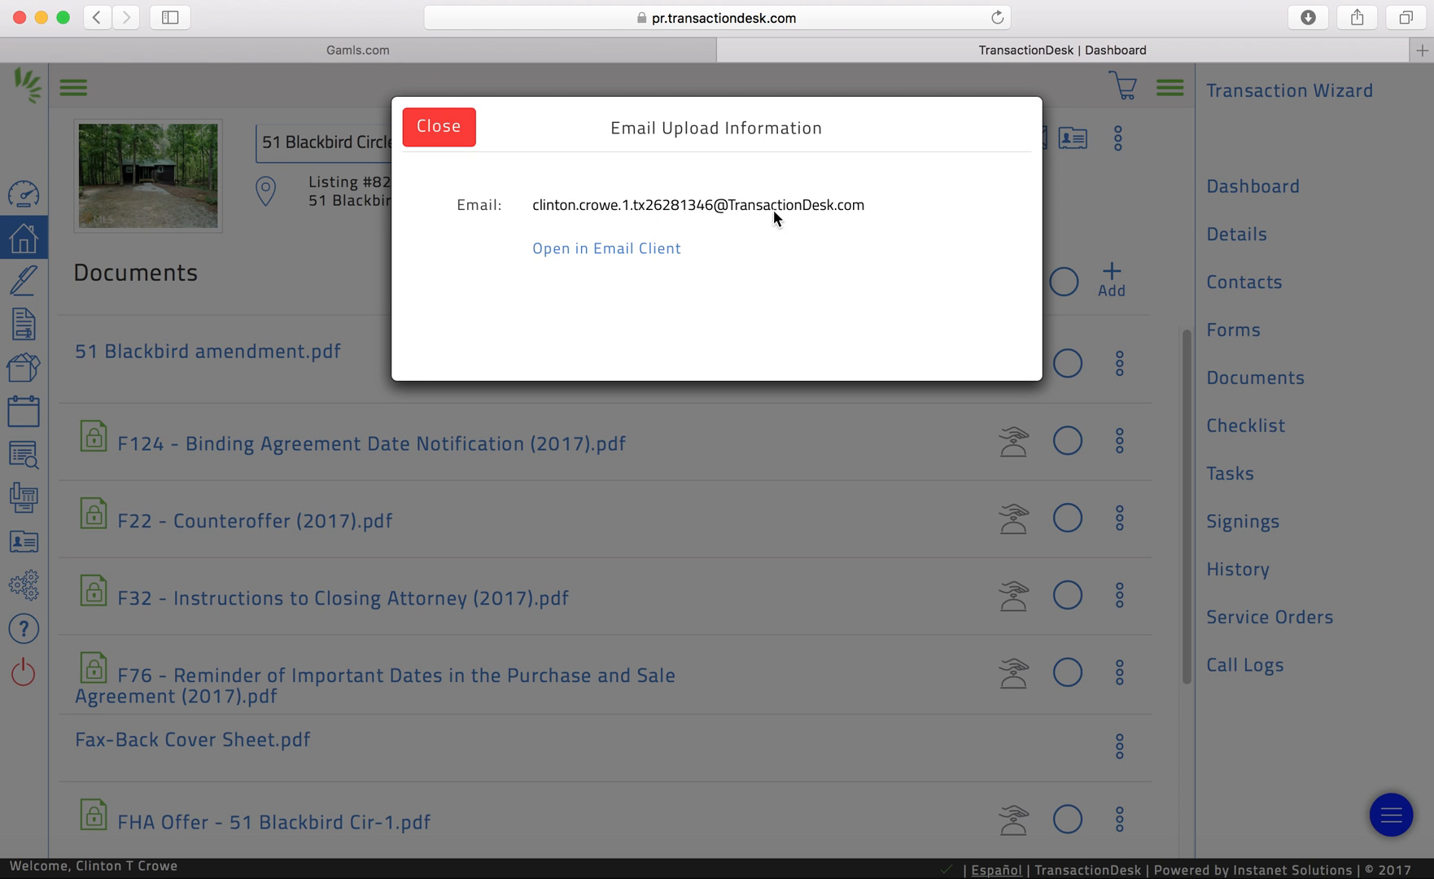
pyautogui.click(602, 247)
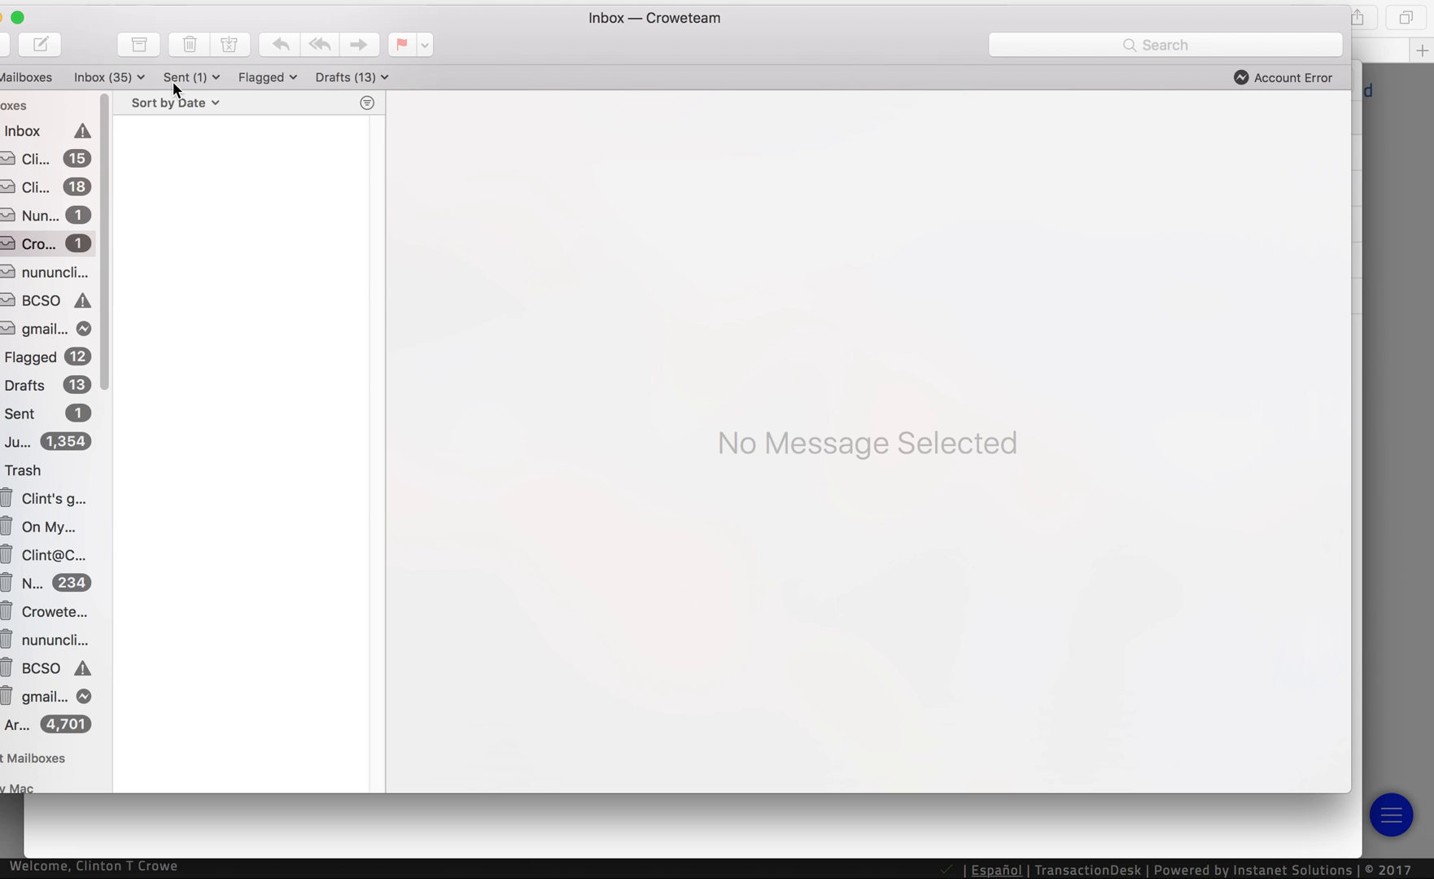
pyautogui.moveTo(54, 18); pyautogui.dragTo(96, 15)
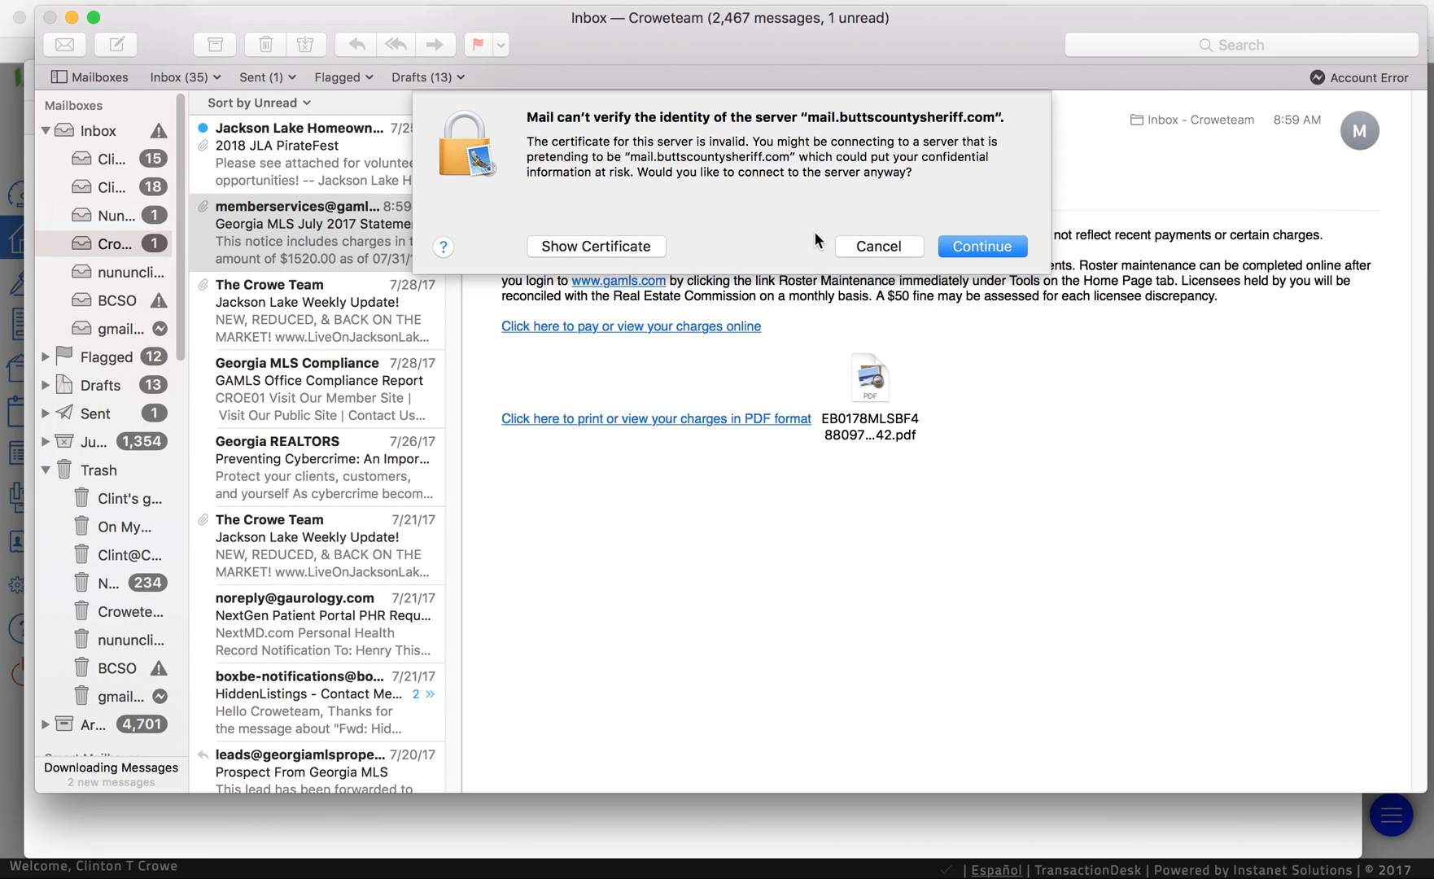
pyautogui.click(891, 247)
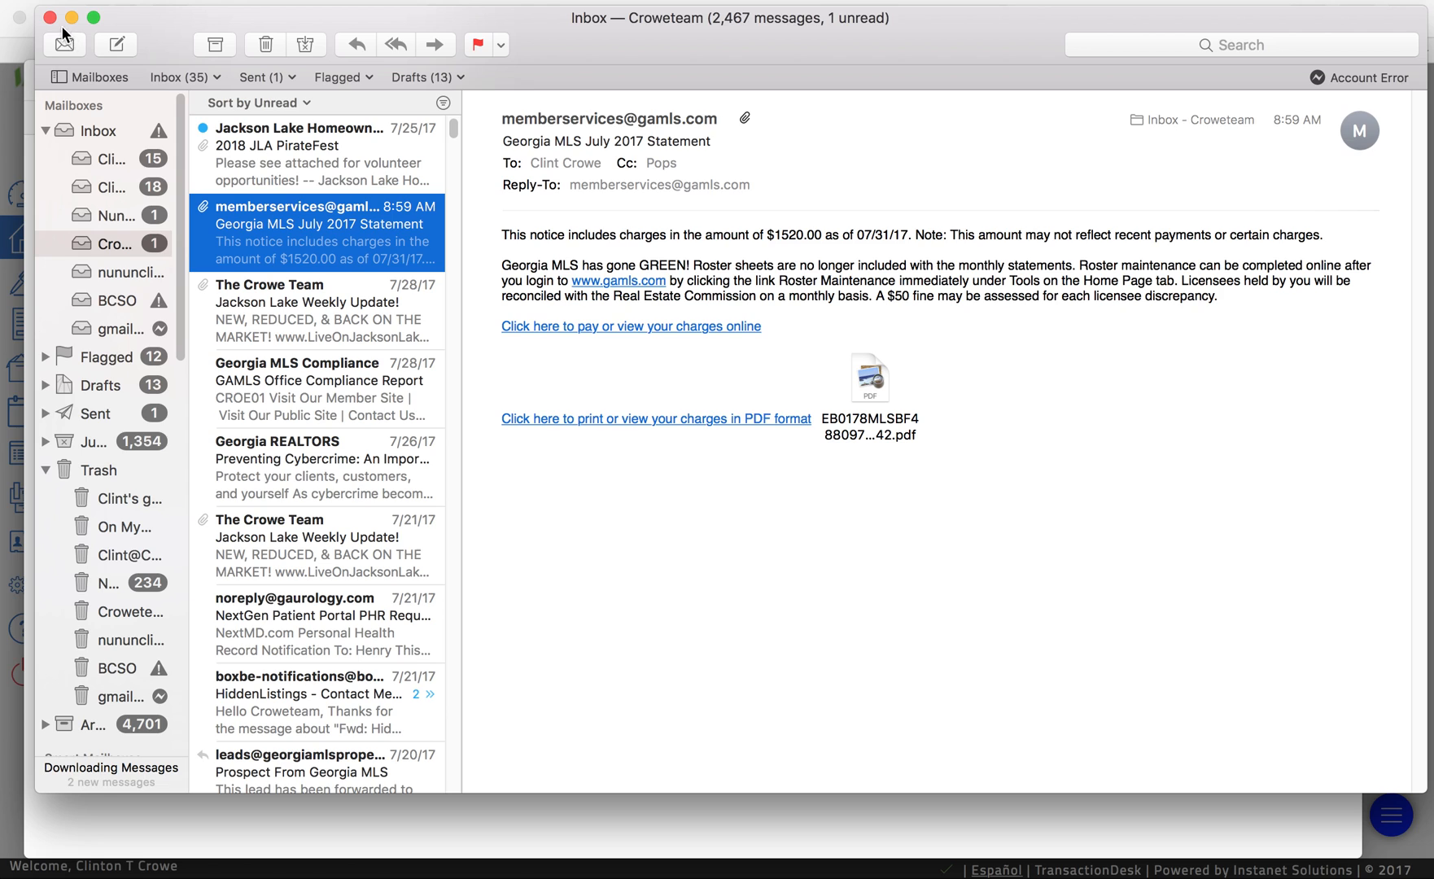
pyautogui.click(47, 18)
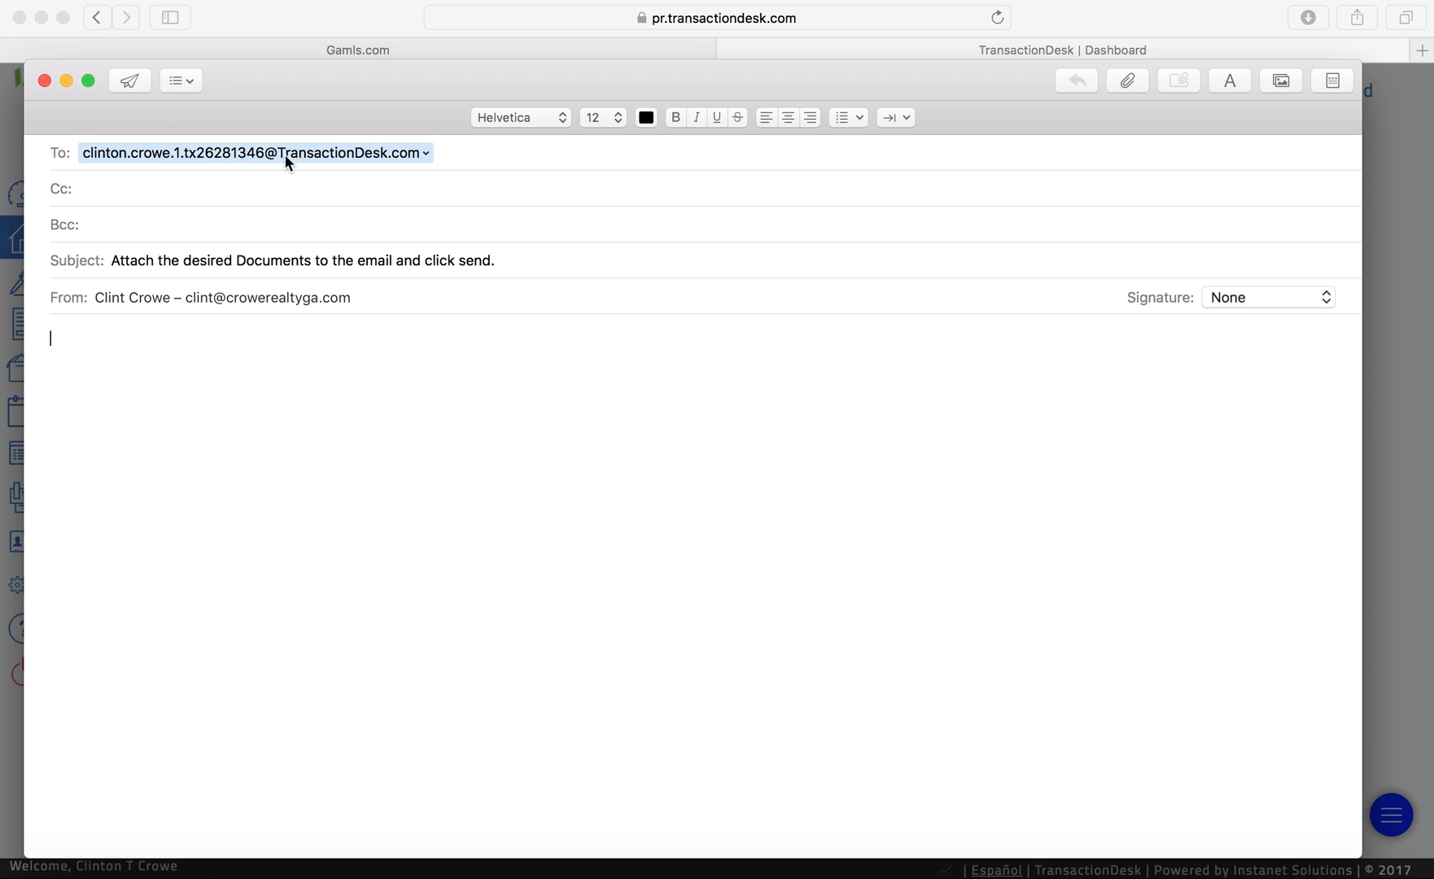
# Discard the upload email without saving a draft and close the email upload and new document dialogs
pyautogui.click(44, 81)
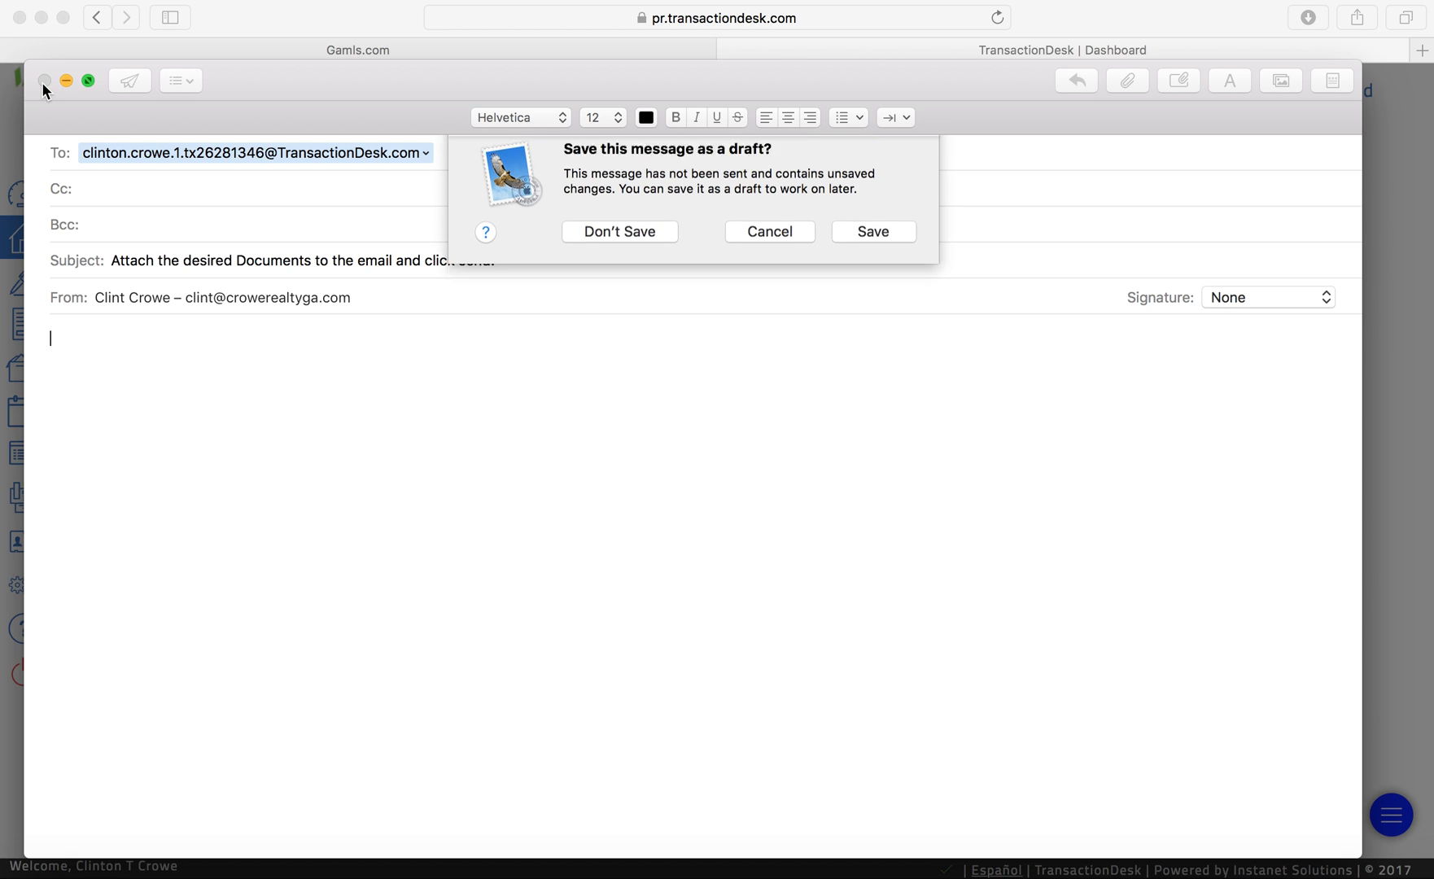
pyautogui.click(632, 245)
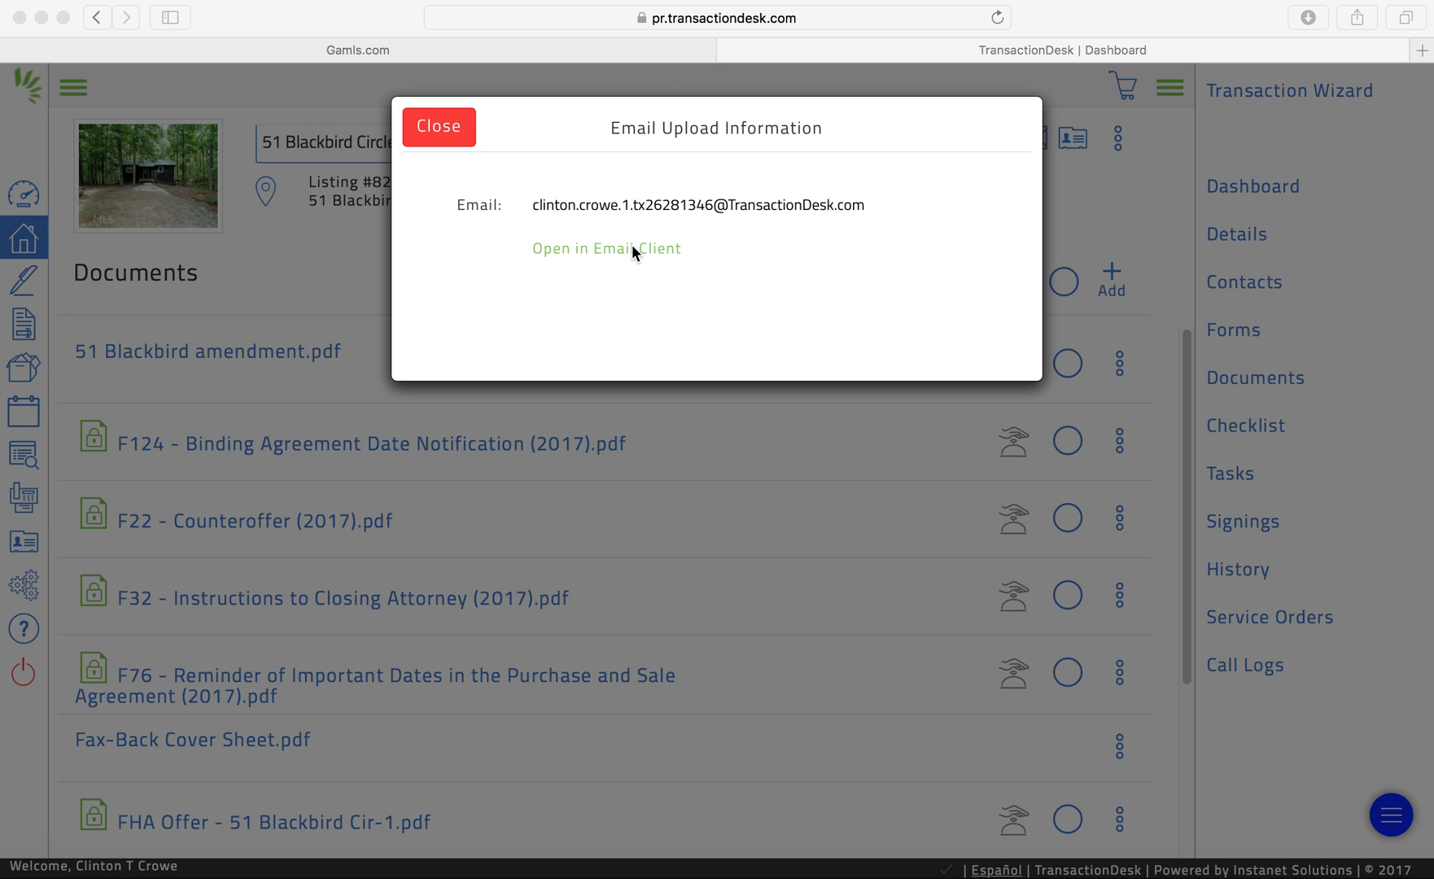
pyautogui.click(442, 131)
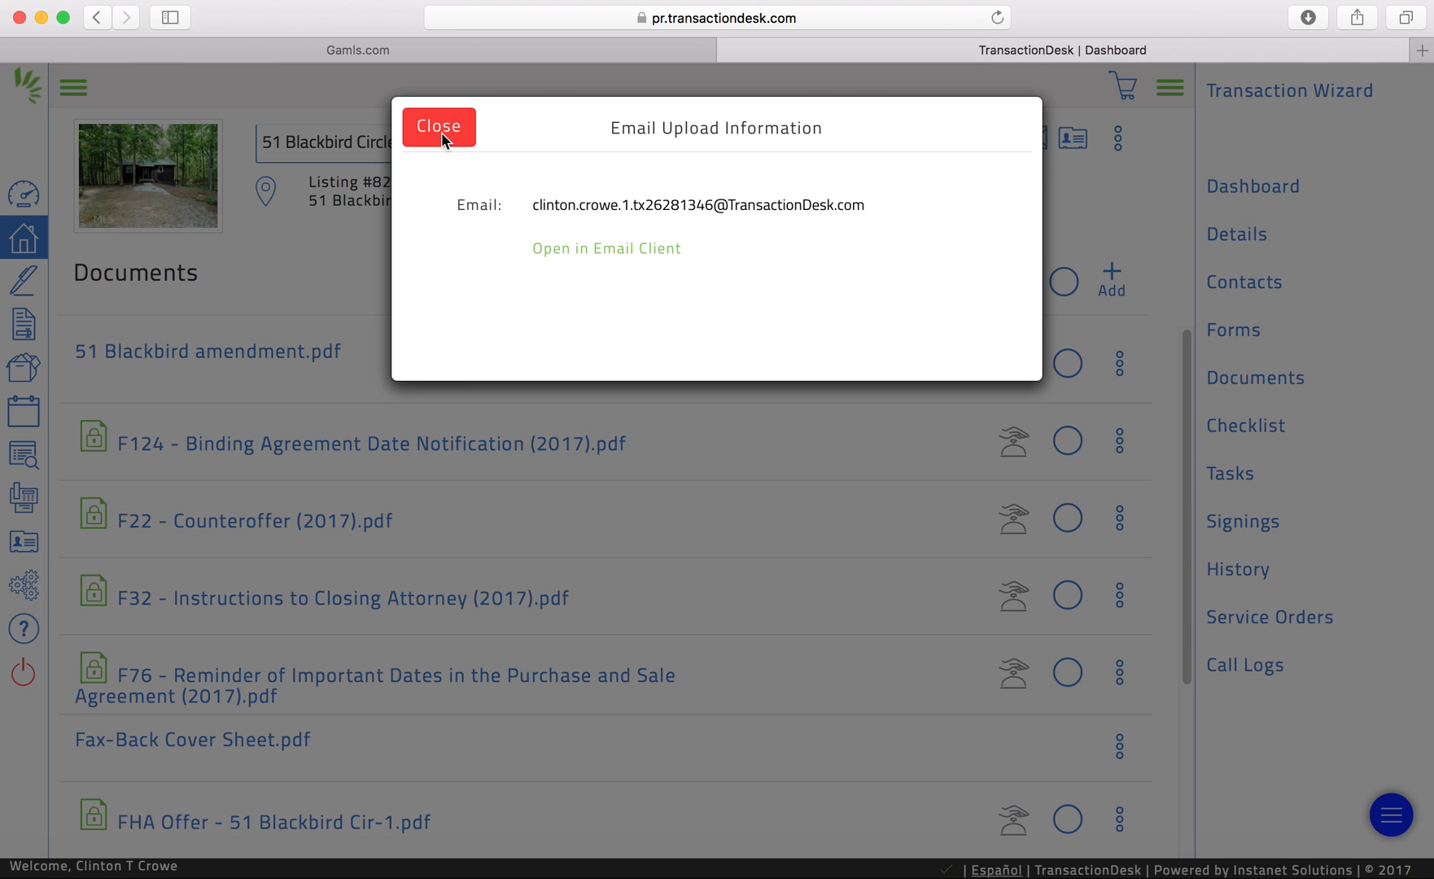
pyautogui.click(441, 132)
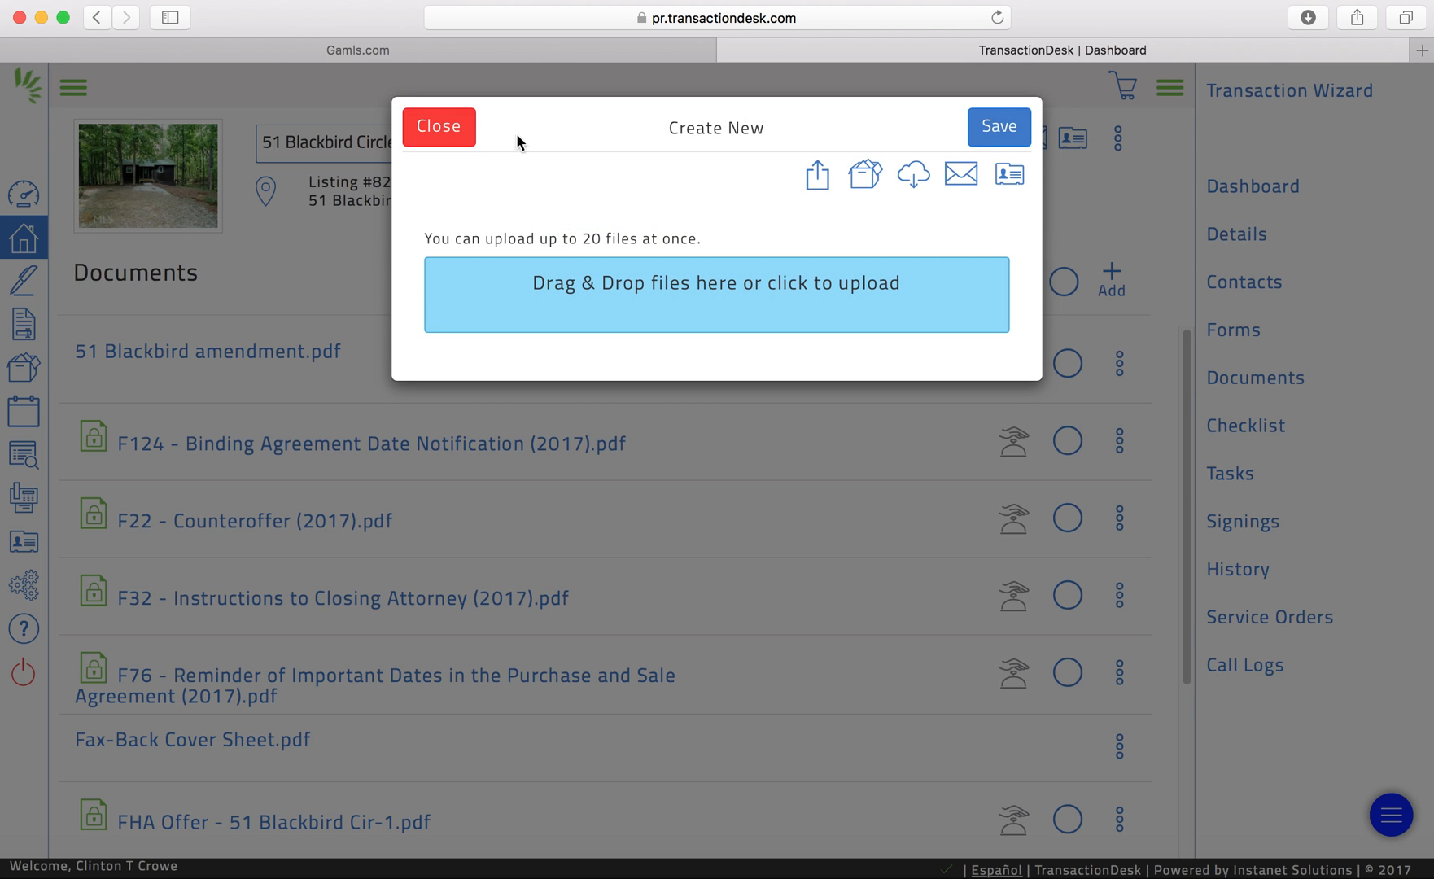
pyautogui.click(446, 128)
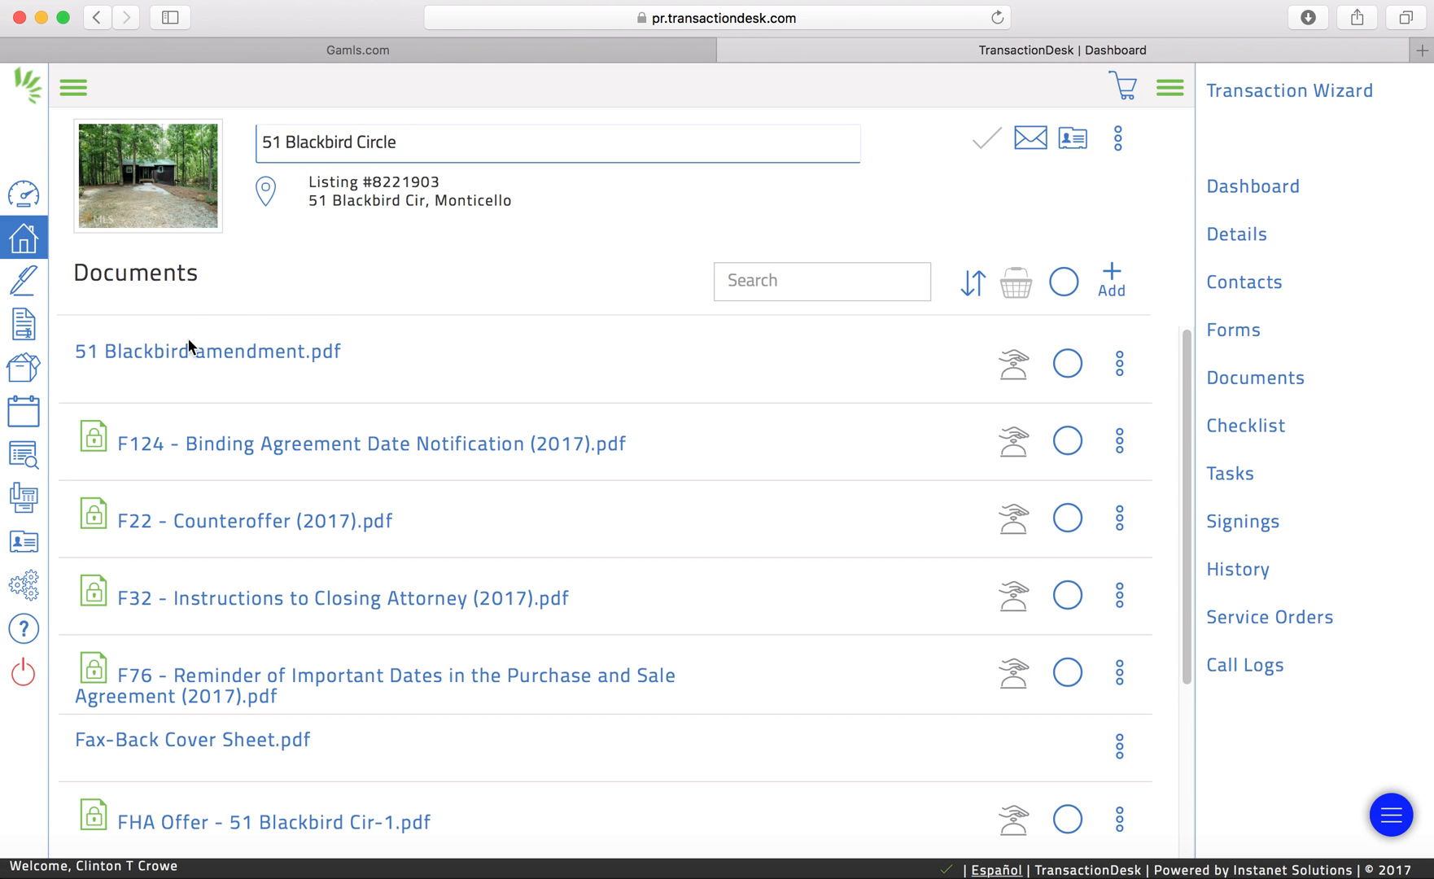
# Preview 51 Blackbird amendment.pdf and examine page 1 and the signatures on page 2
pyautogui.click(246, 364)
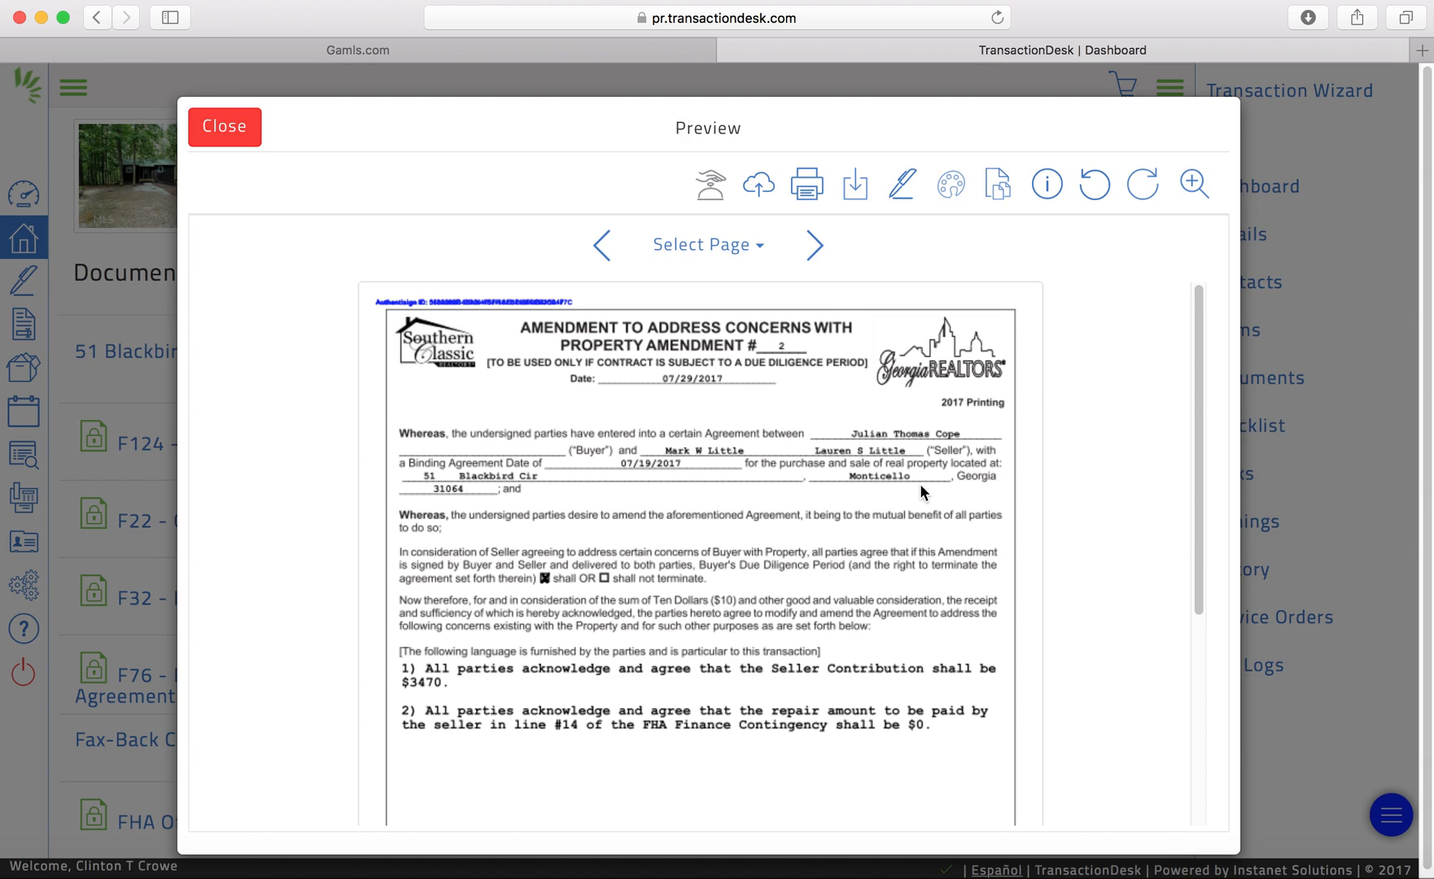
pyautogui.scroll(-5, 920, 484)
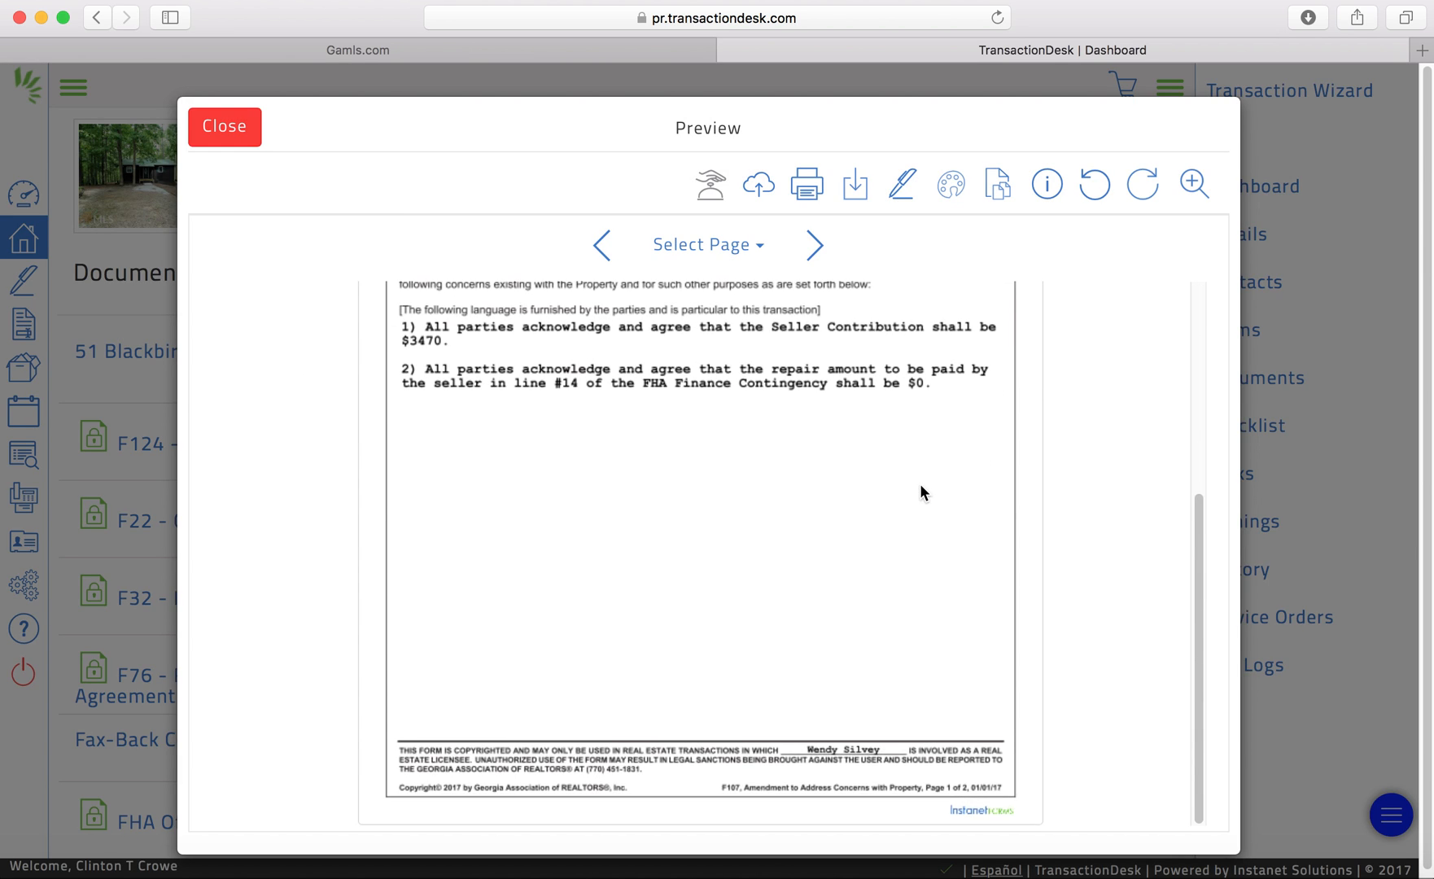
pyautogui.click(757, 248)
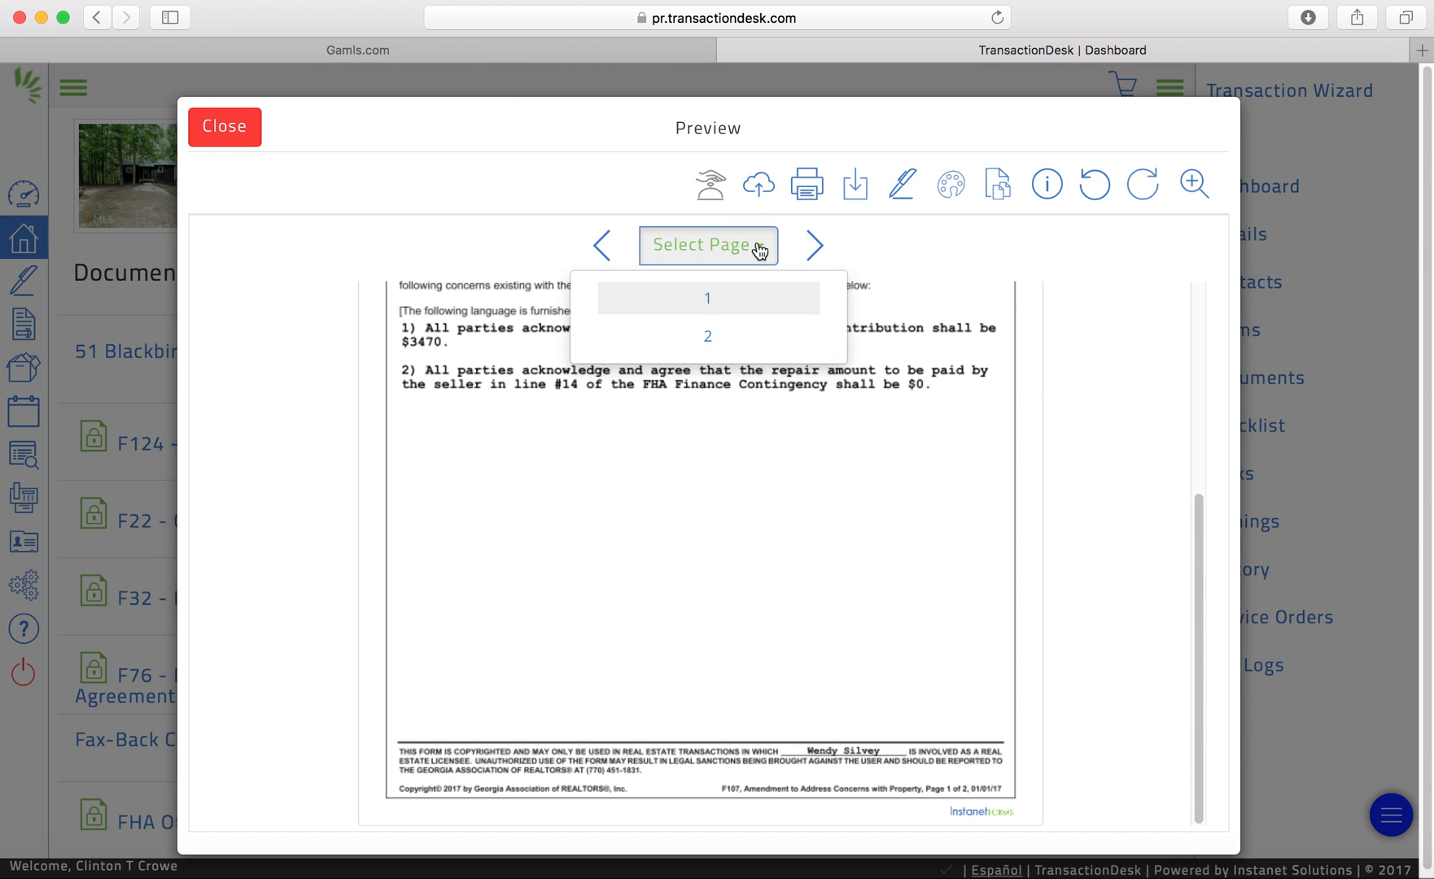
pyautogui.click(722, 337)
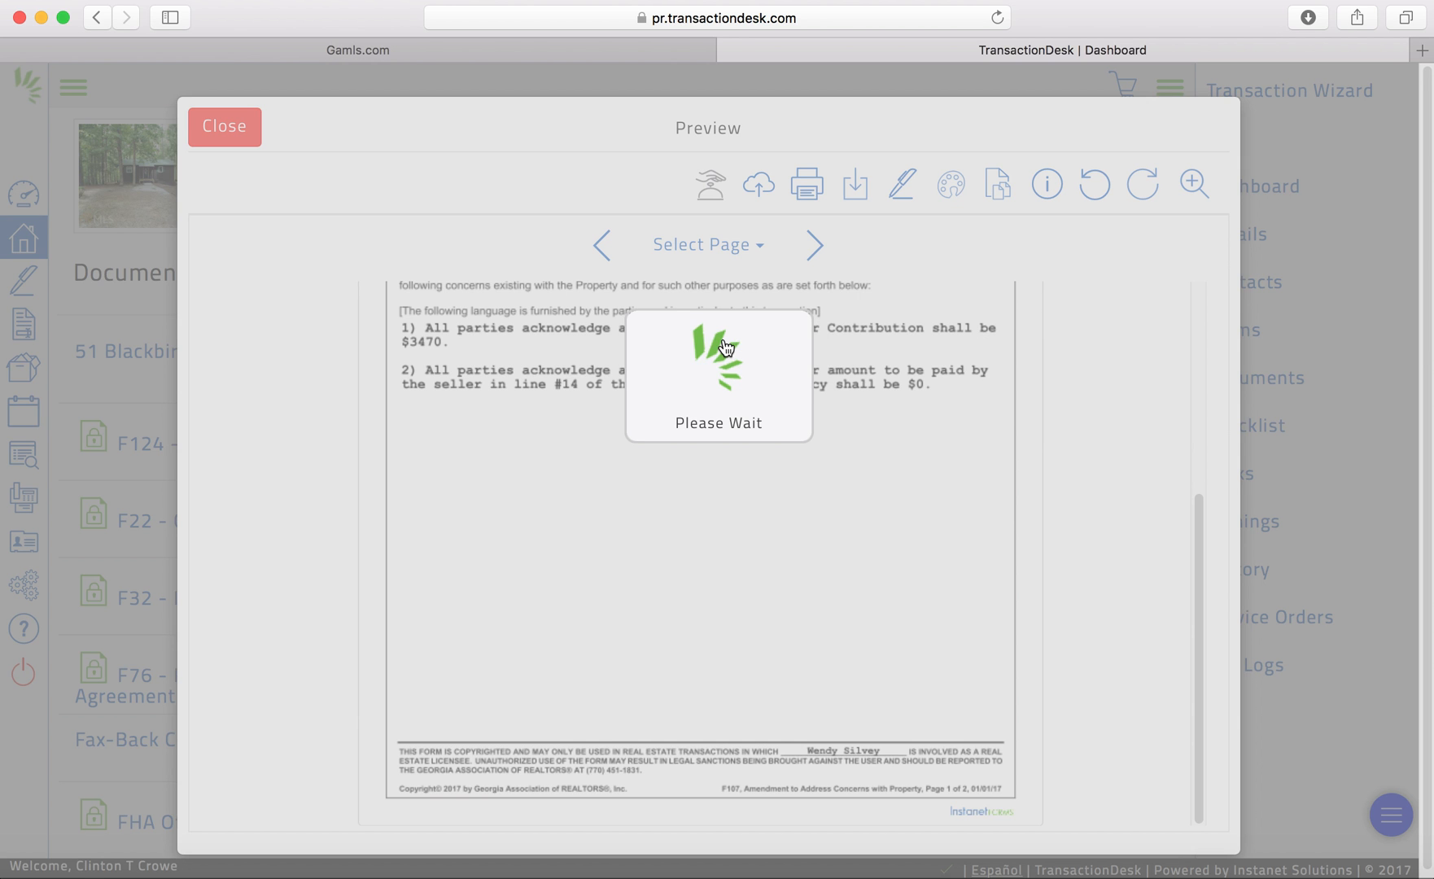
pyautogui.scroll(-5, 896, 502)
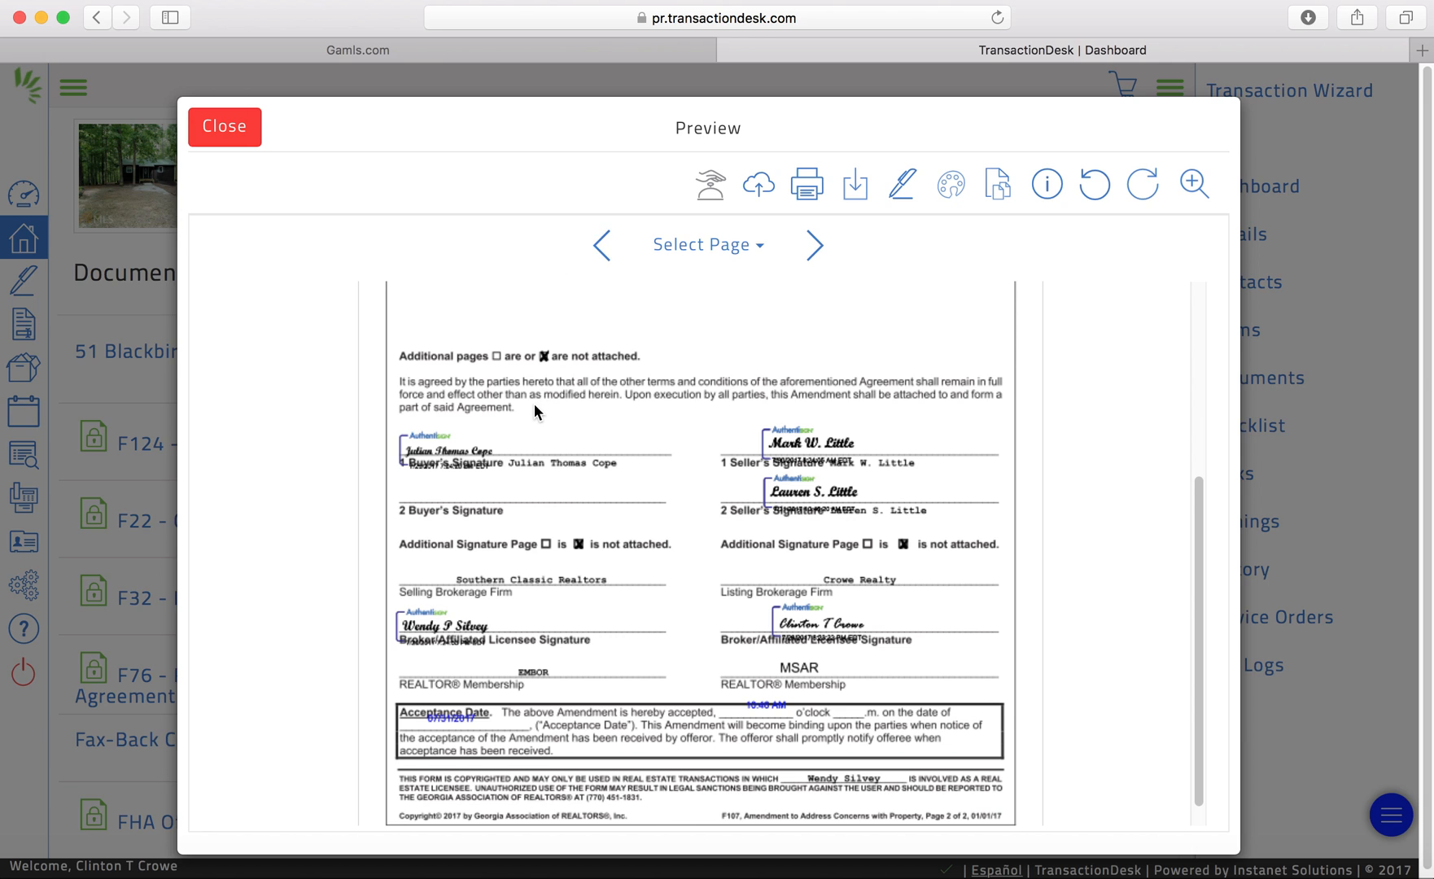
pyautogui.scroll(-1, 553, 467)
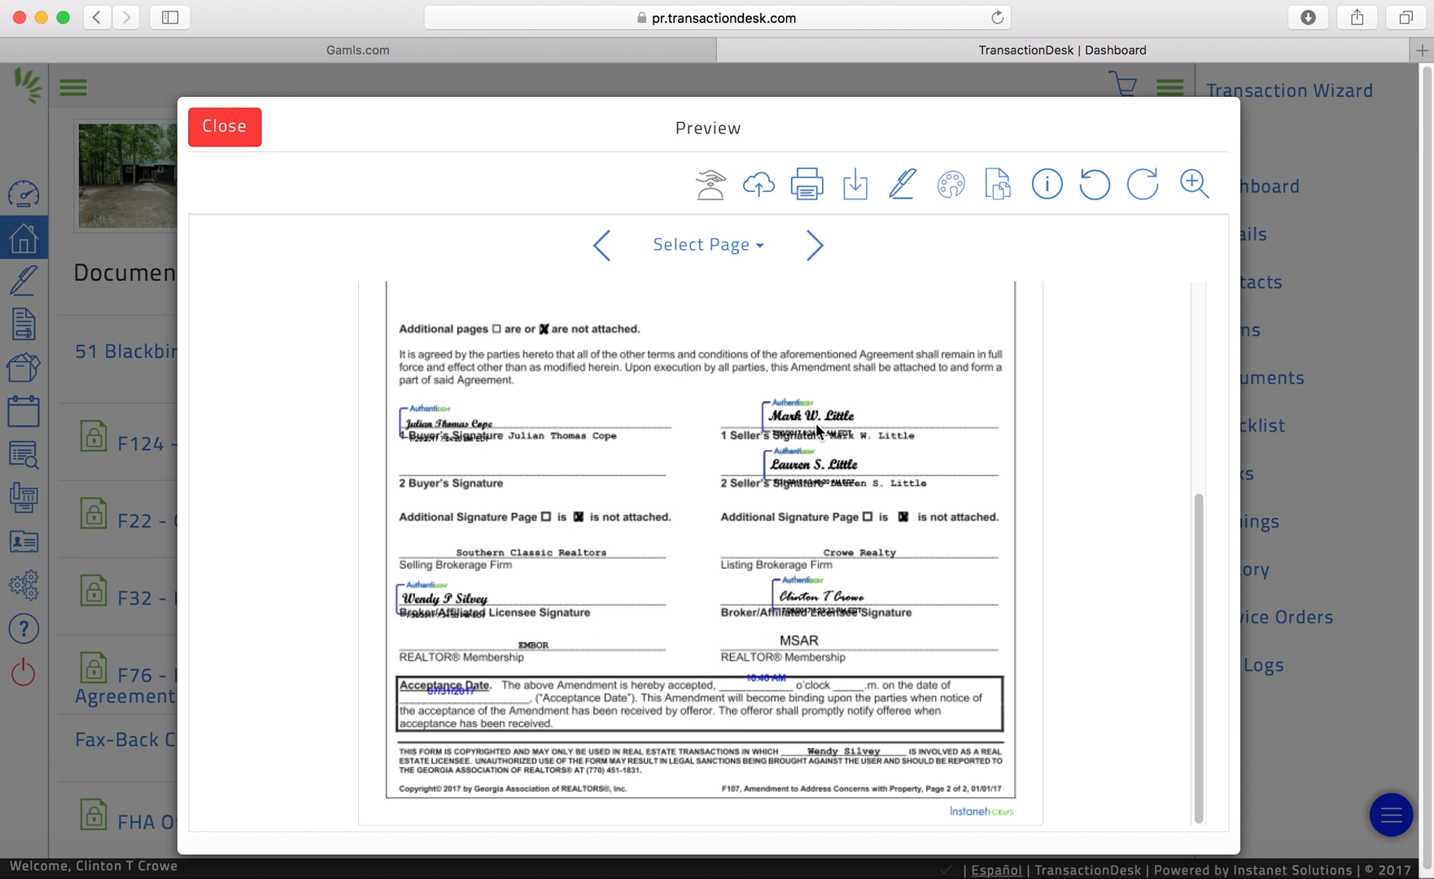
pyautogui.scroll(10, 815, 422)
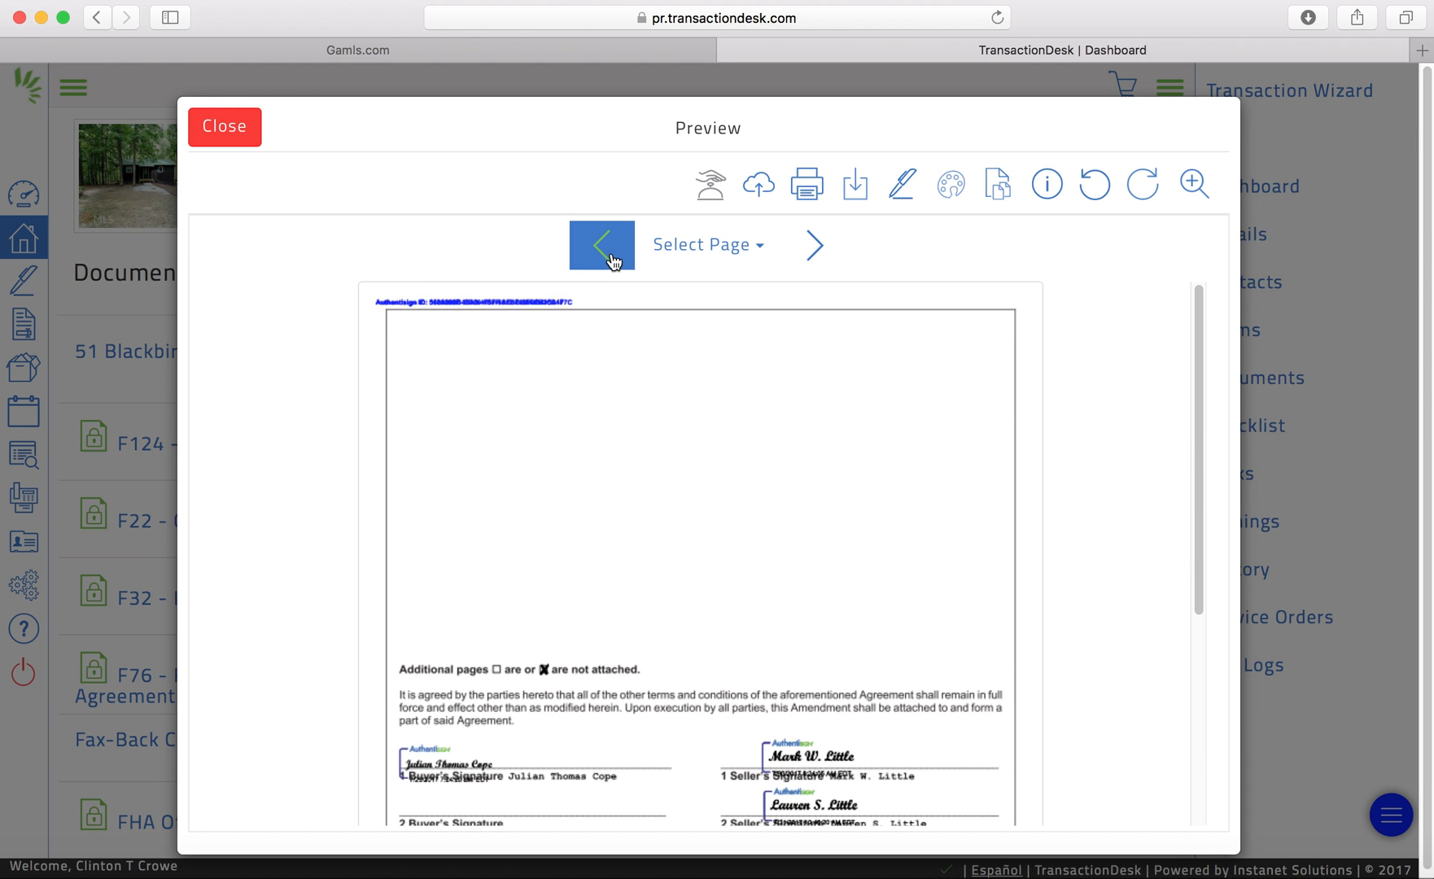
# Return to page 1 of the amendment, look over the available preview tools, and close the preview
pyautogui.click(610, 256)
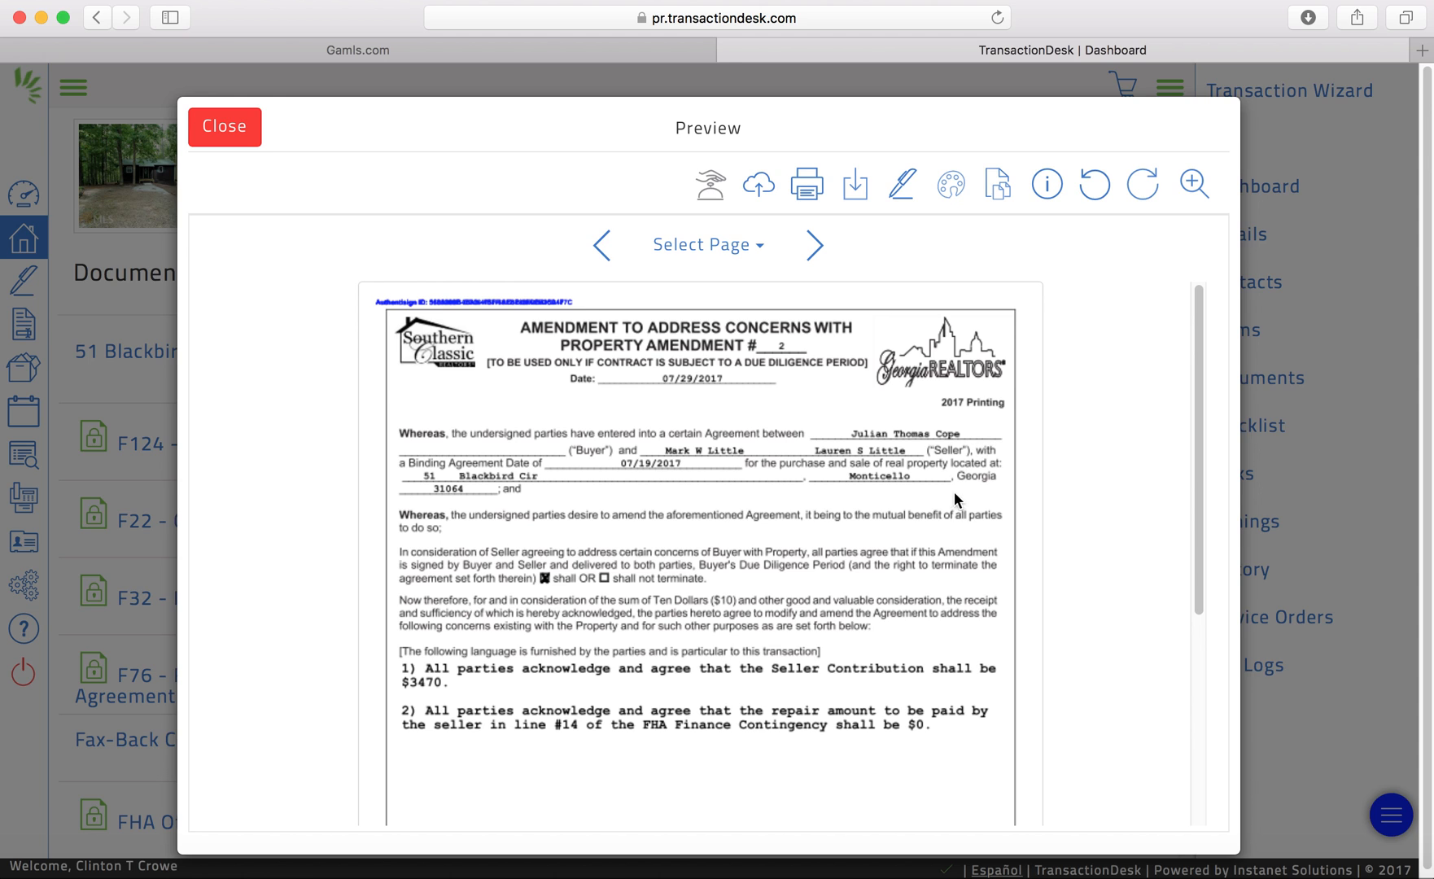
pyautogui.scroll(-5, 955, 494)
pyautogui.scroll(5, 955, 494)
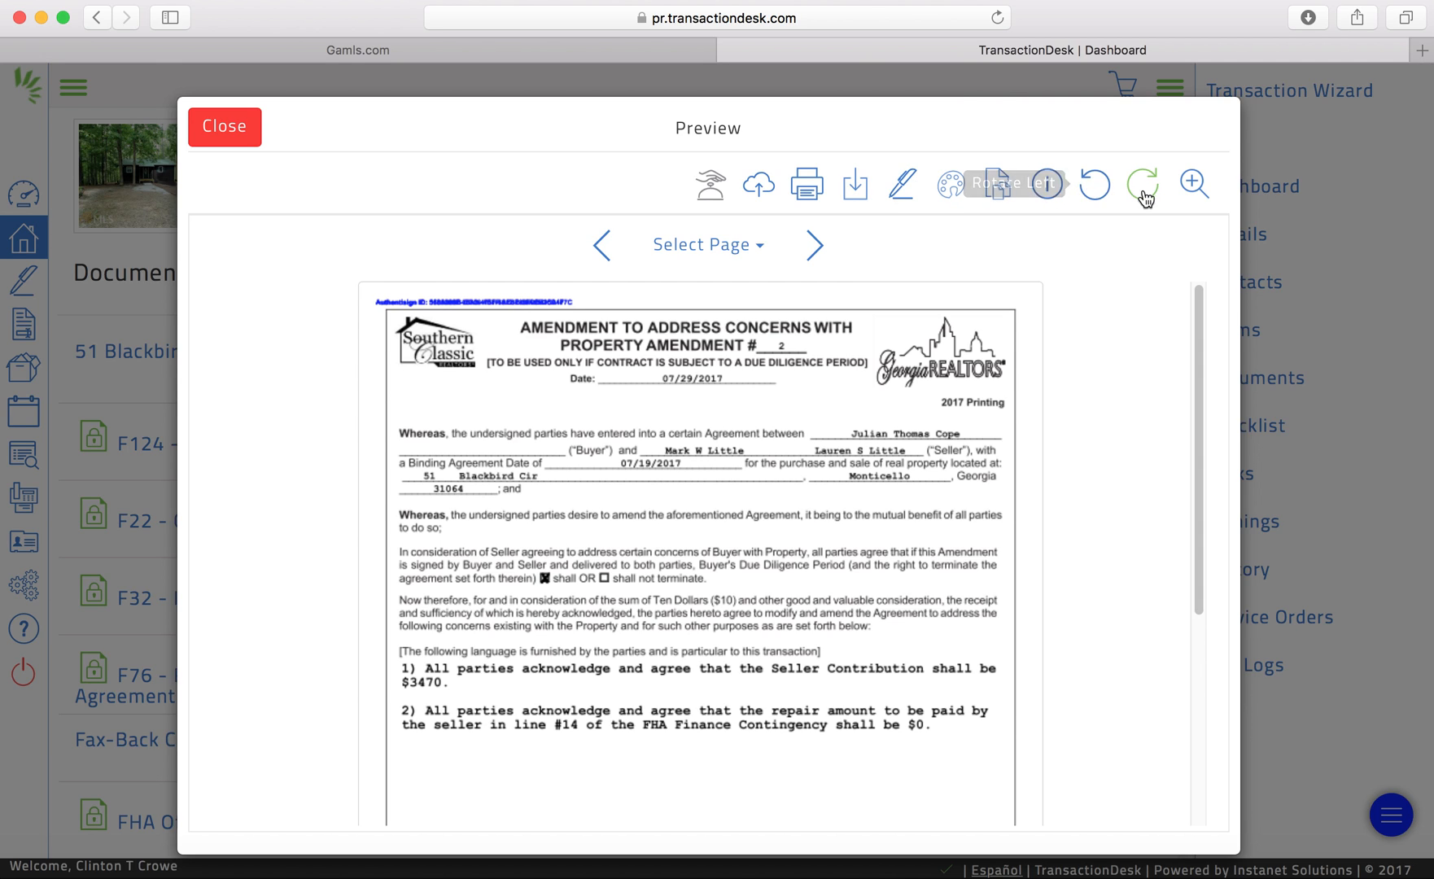
pyautogui.moveTo(1196, 185)
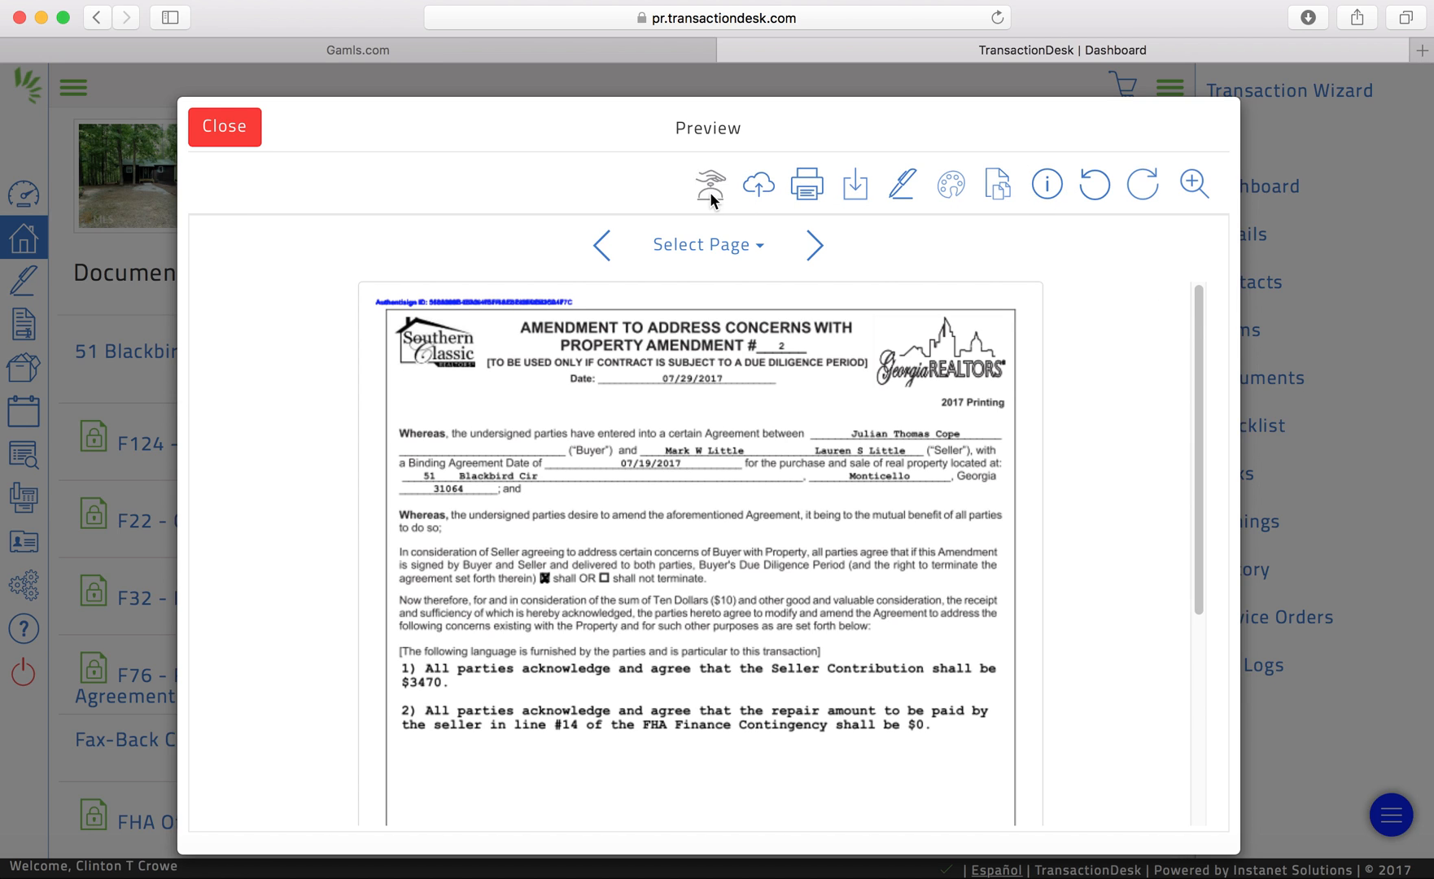
pyautogui.click(225, 129)
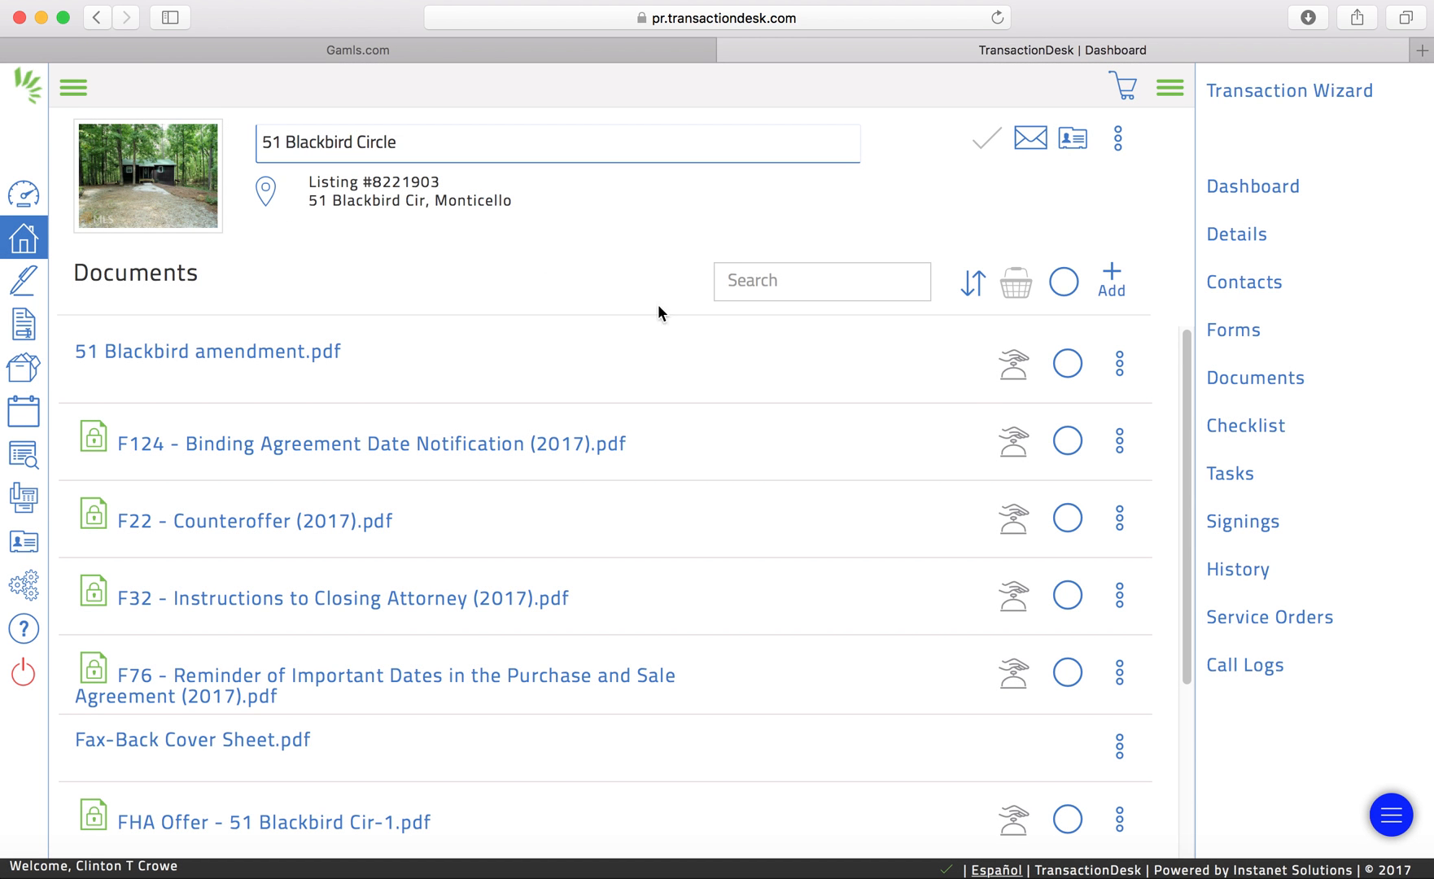
# Upload 51 Blackbird amendment.pdf from the Desktop as a revision of the existing 51 Blackbird amendment document
pyautogui.click(1067, 363)
pyautogui.click(1120, 363)
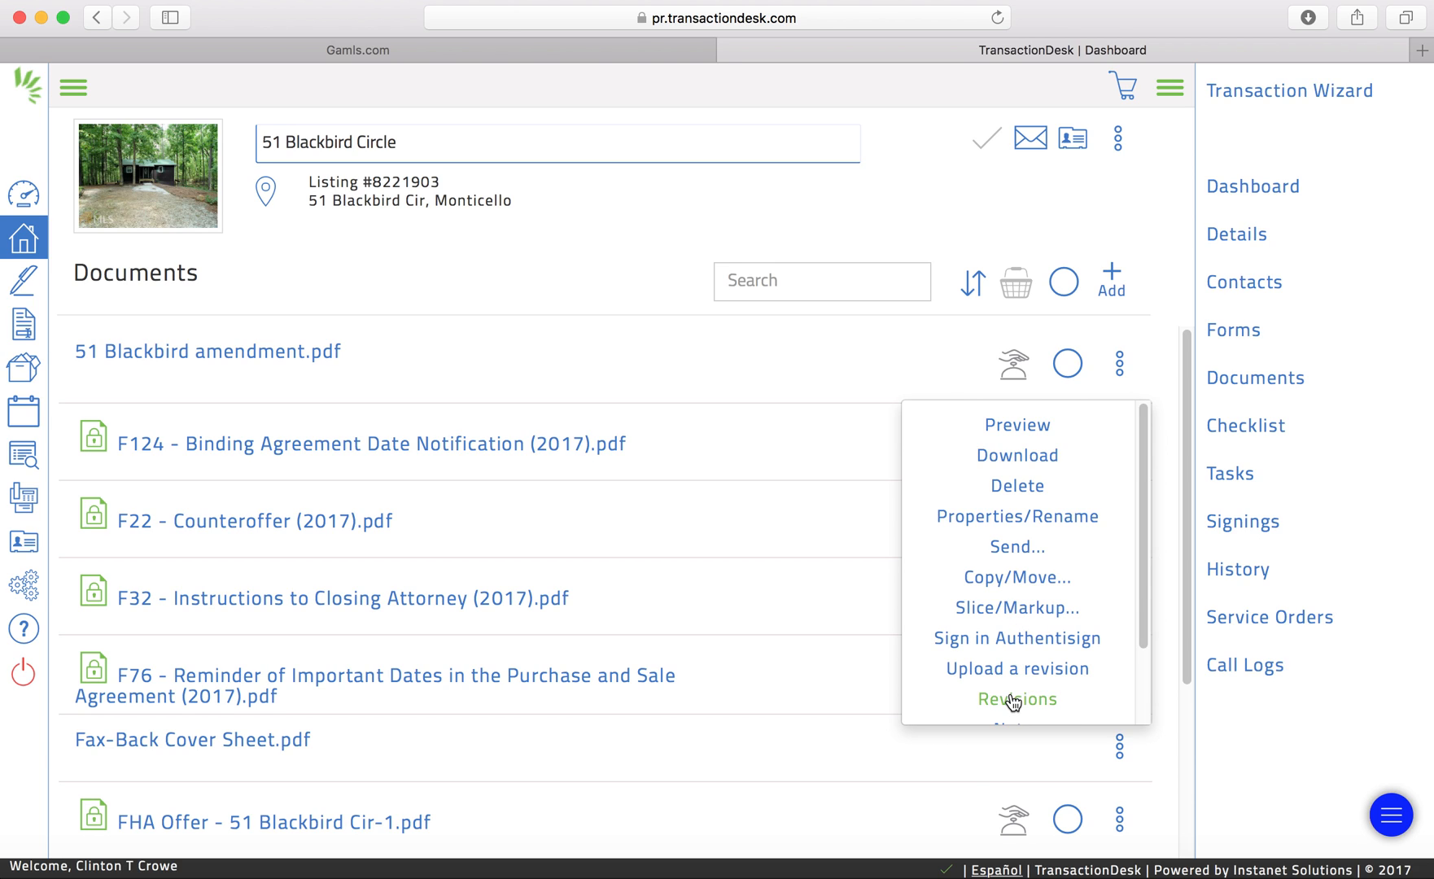
pyautogui.scroll(-2, 1013, 698)
pyautogui.scroll(-1, 1013, 700)
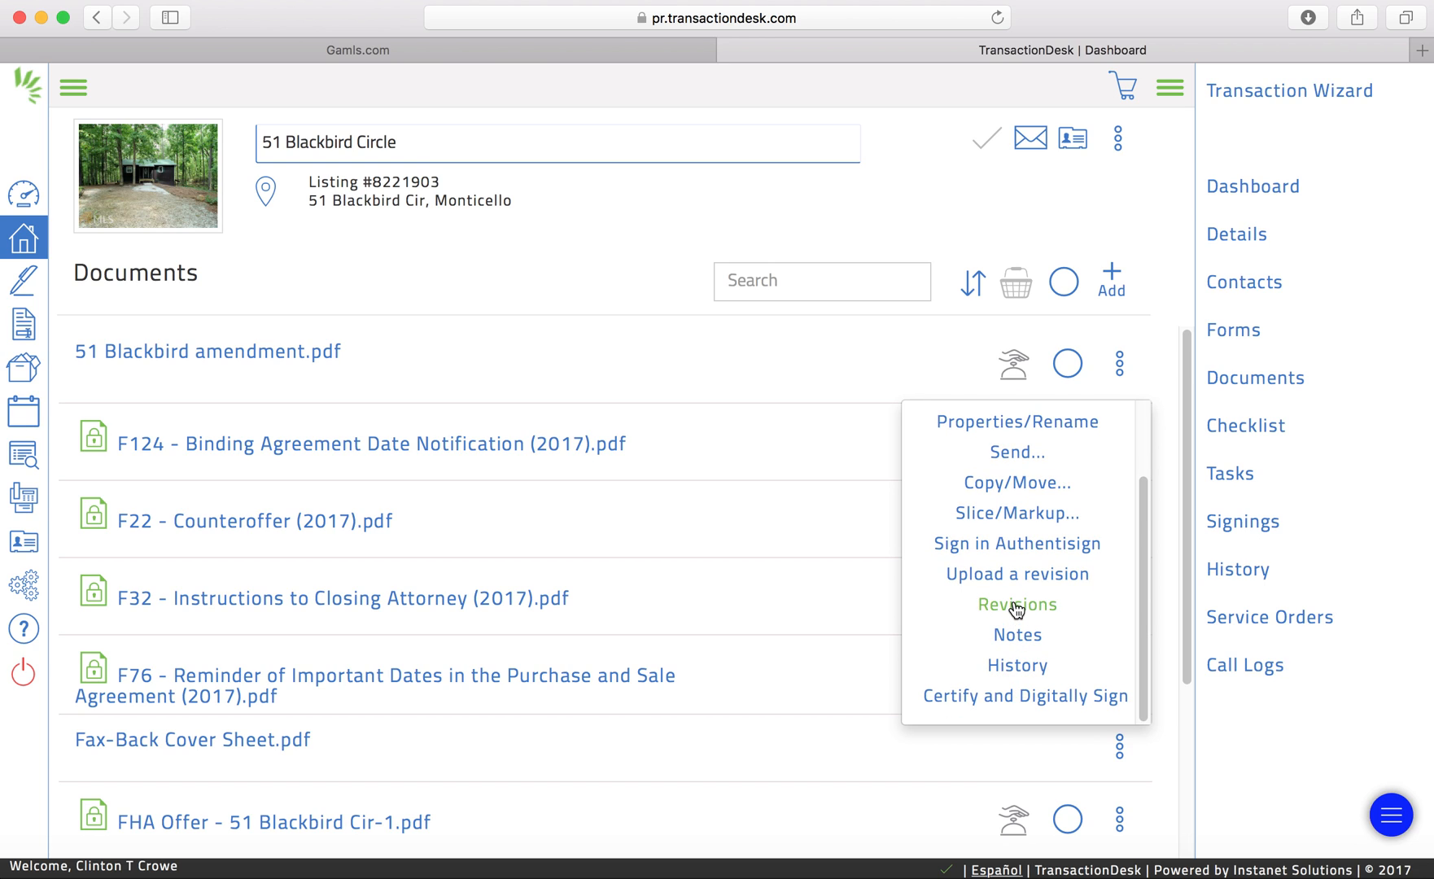
pyautogui.click(1014, 578)
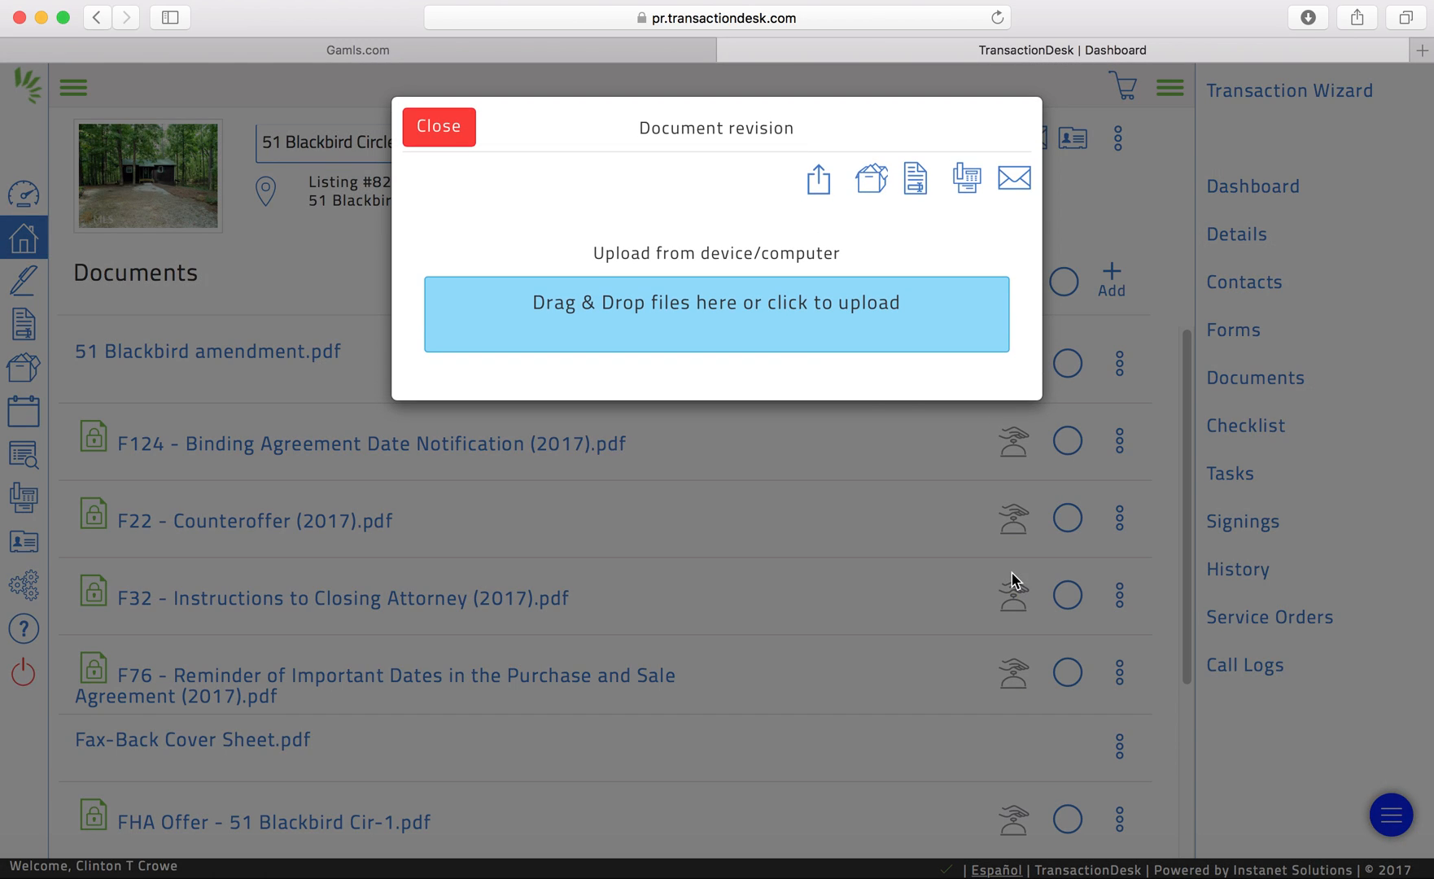
pyautogui.click(697, 302)
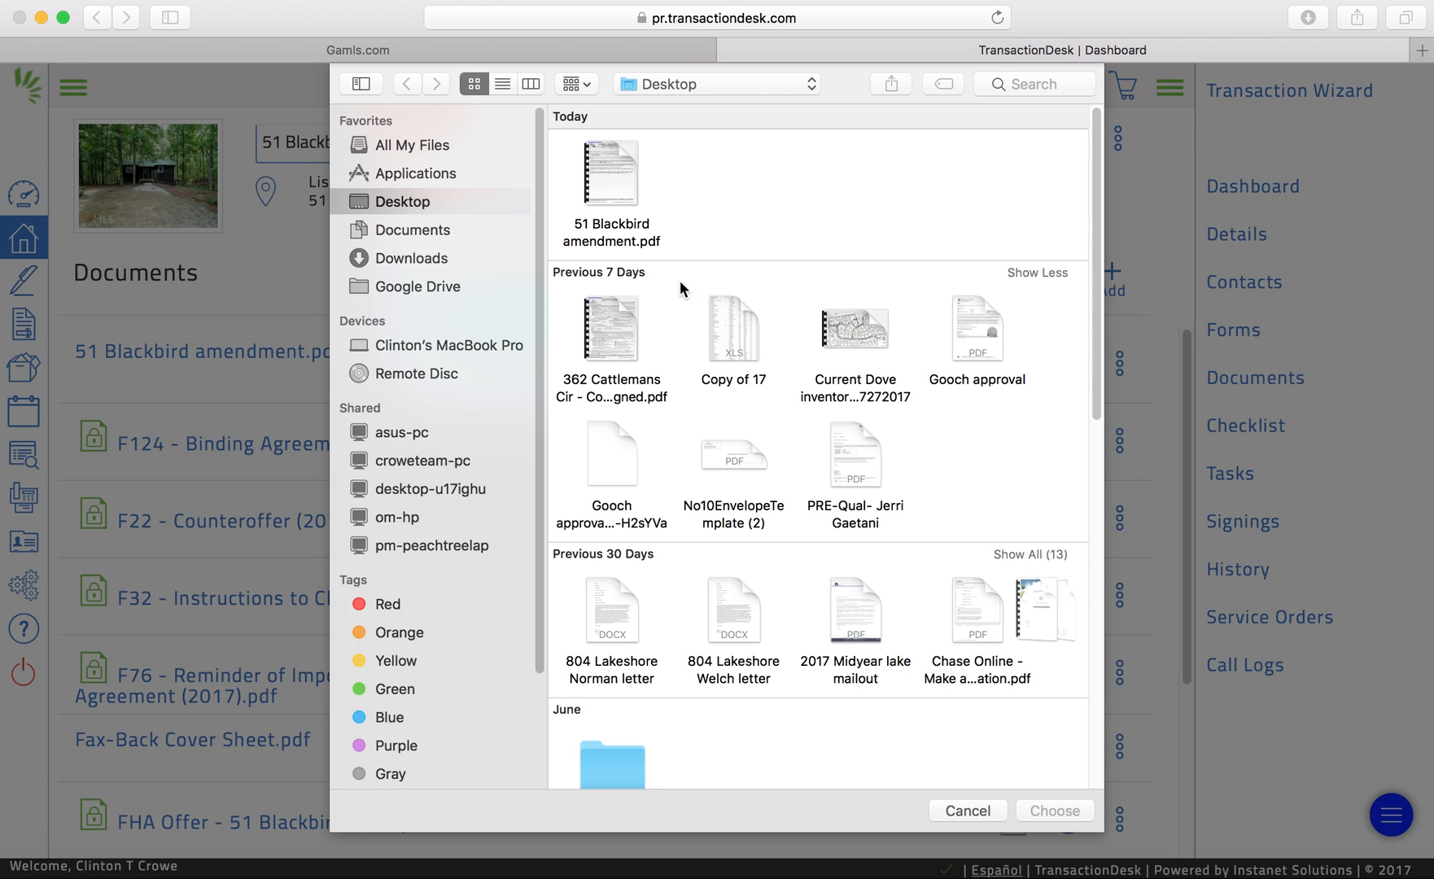
pyautogui.click(619, 167)
pyautogui.click(1053, 809)
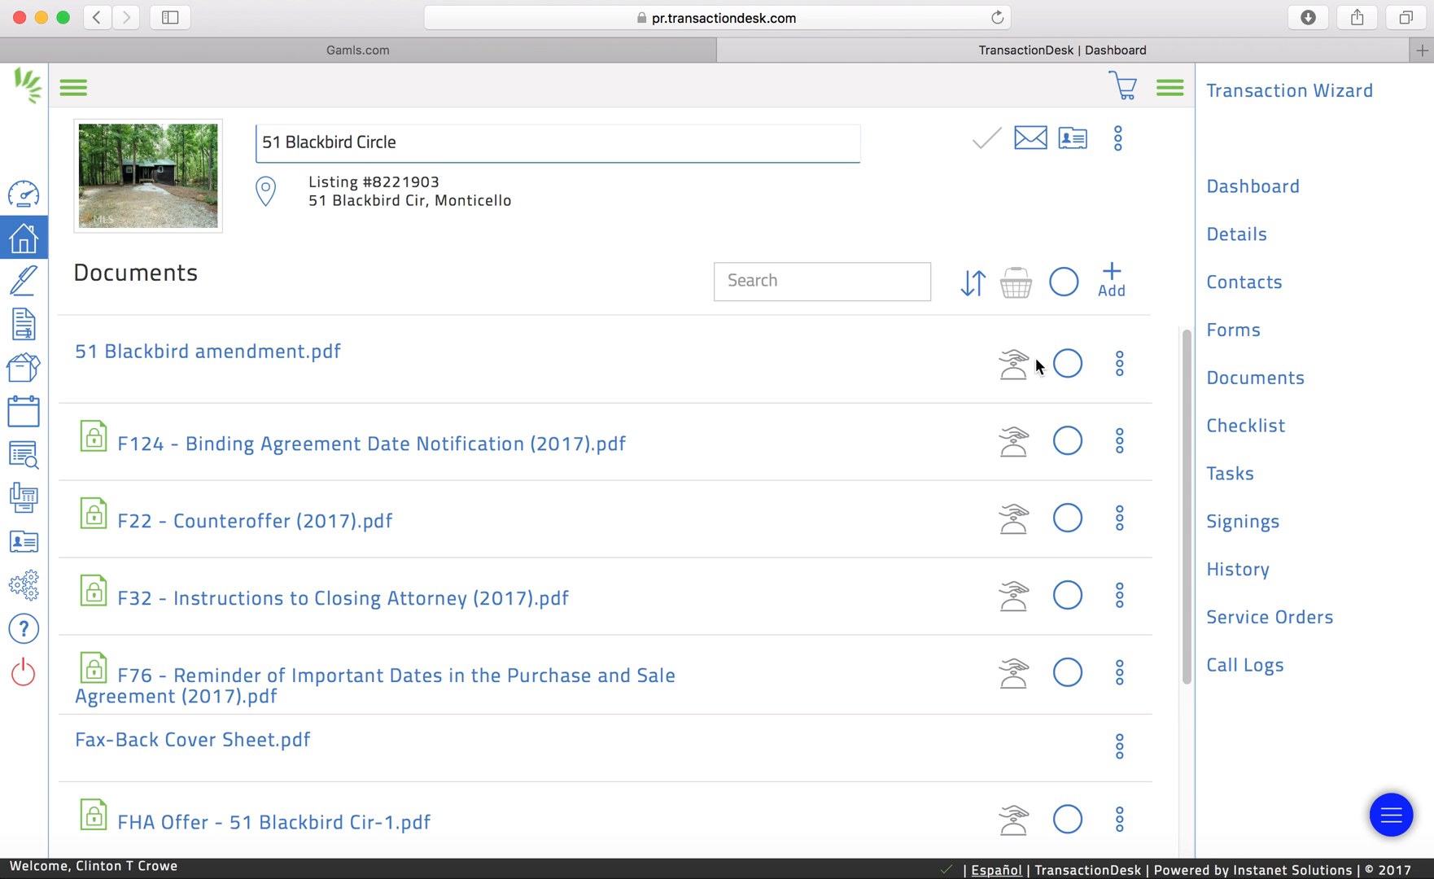
# Look over the email and fax sending forms for 51 Blackbird amendment.pdf, and close both without sending
pyautogui.click(1119, 364)
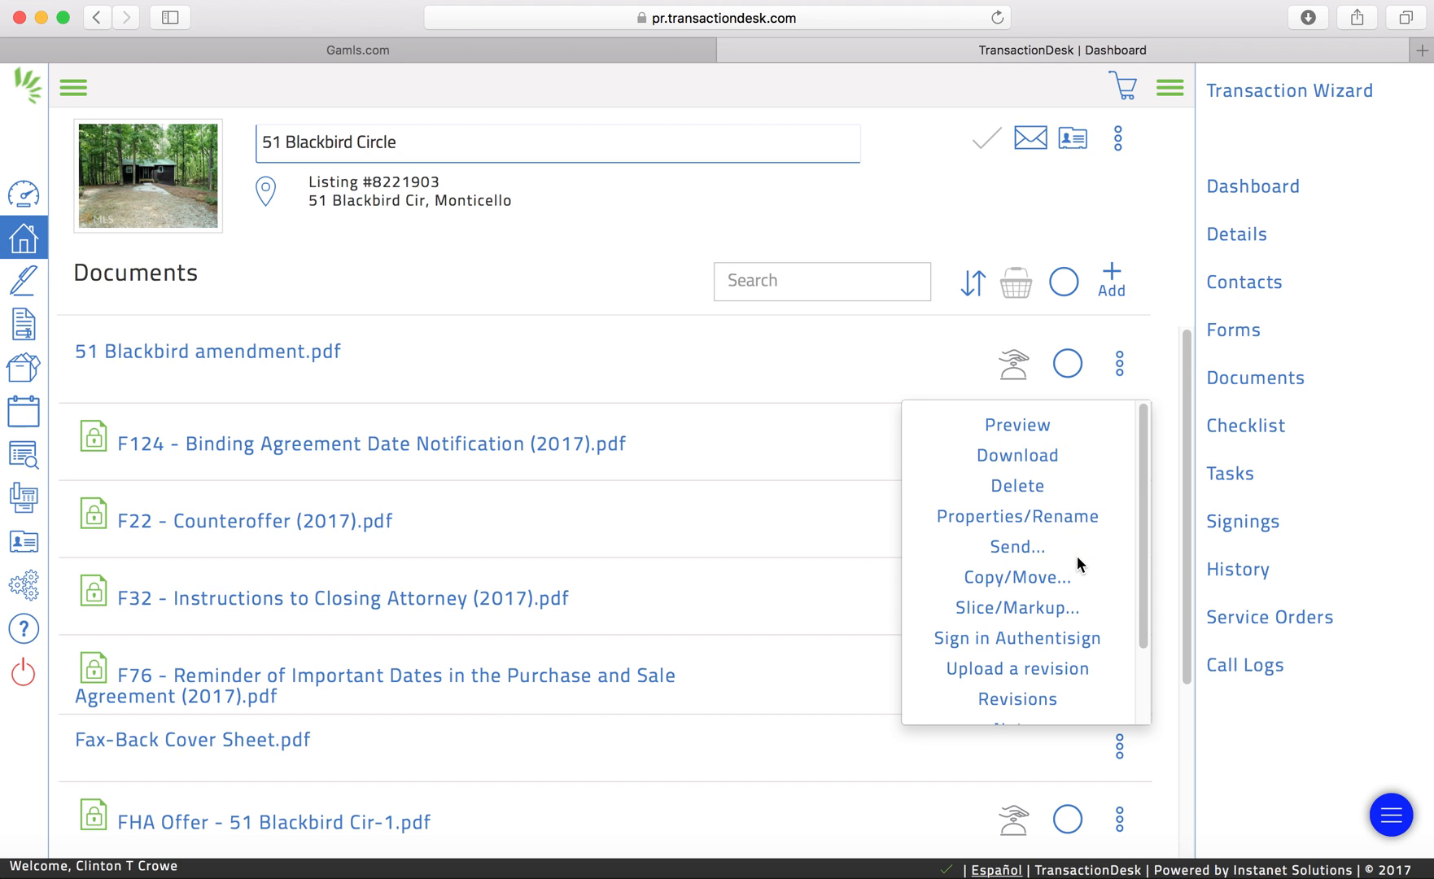
pyautogui.click(1012, 554)
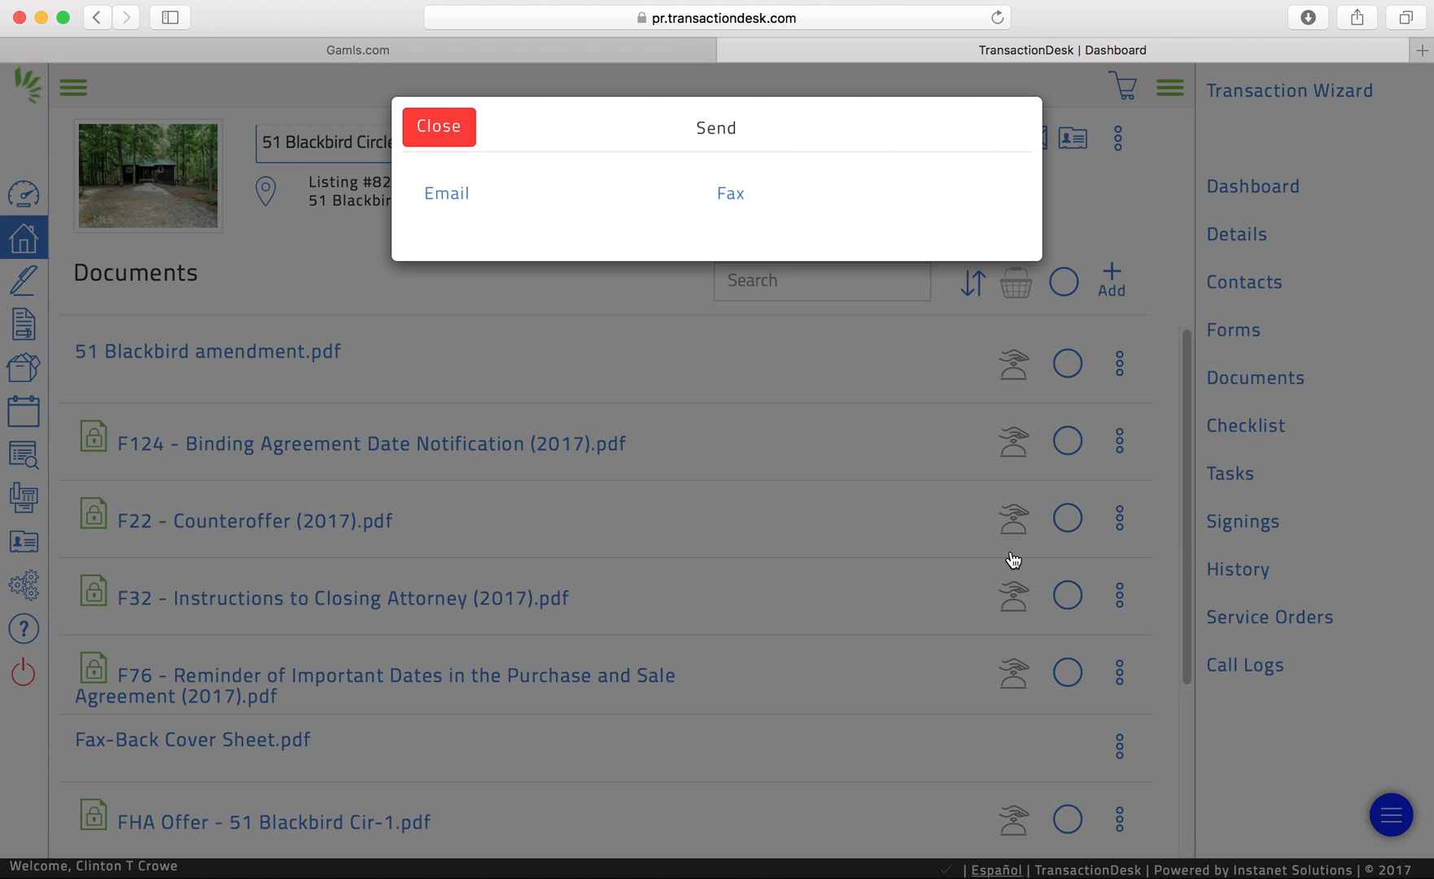
pyautogui.click(446, 193)
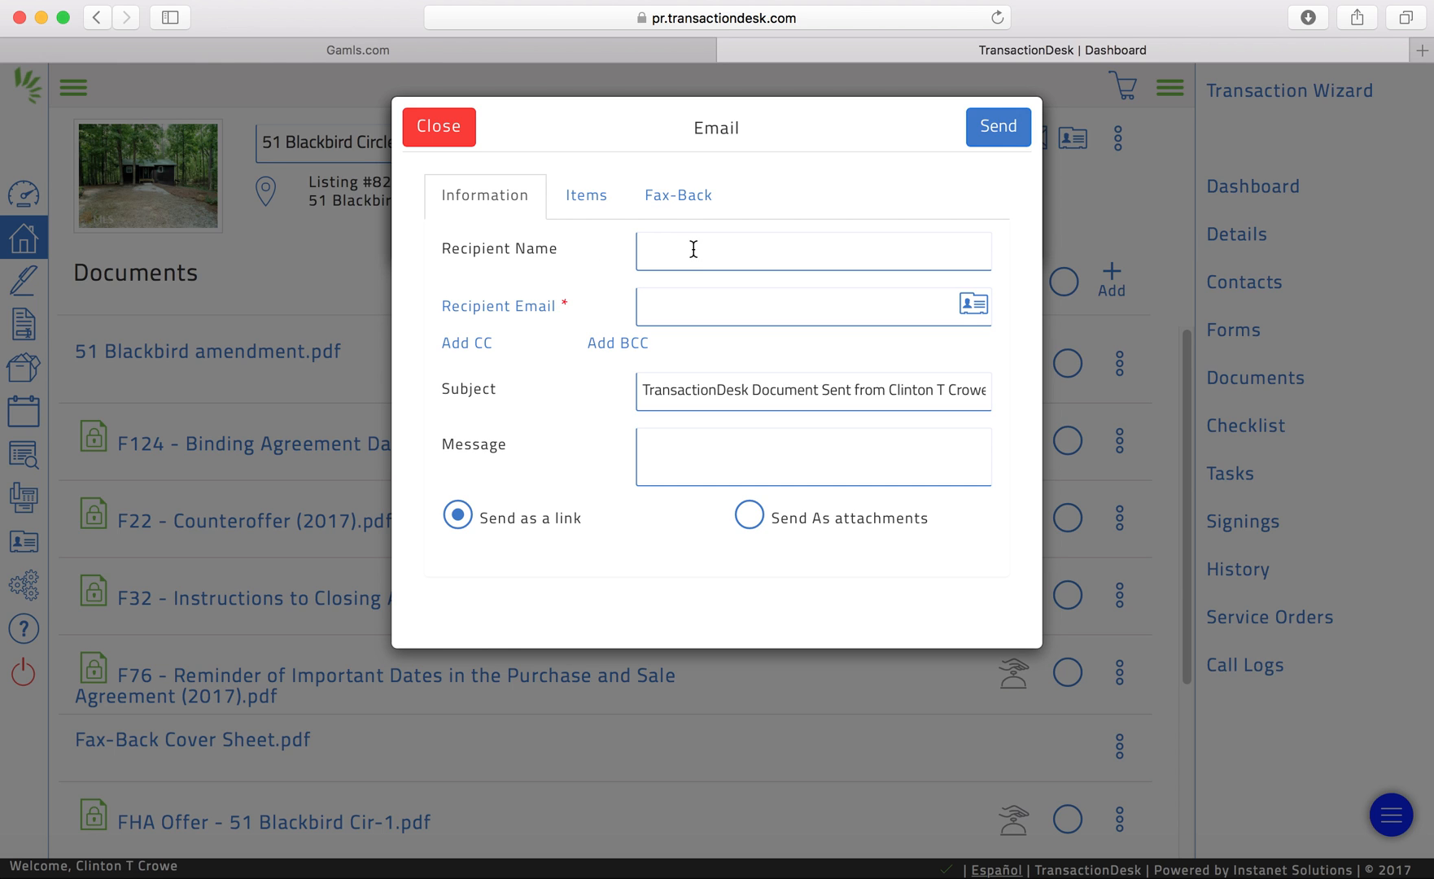
pyautogui.click(443, 135)
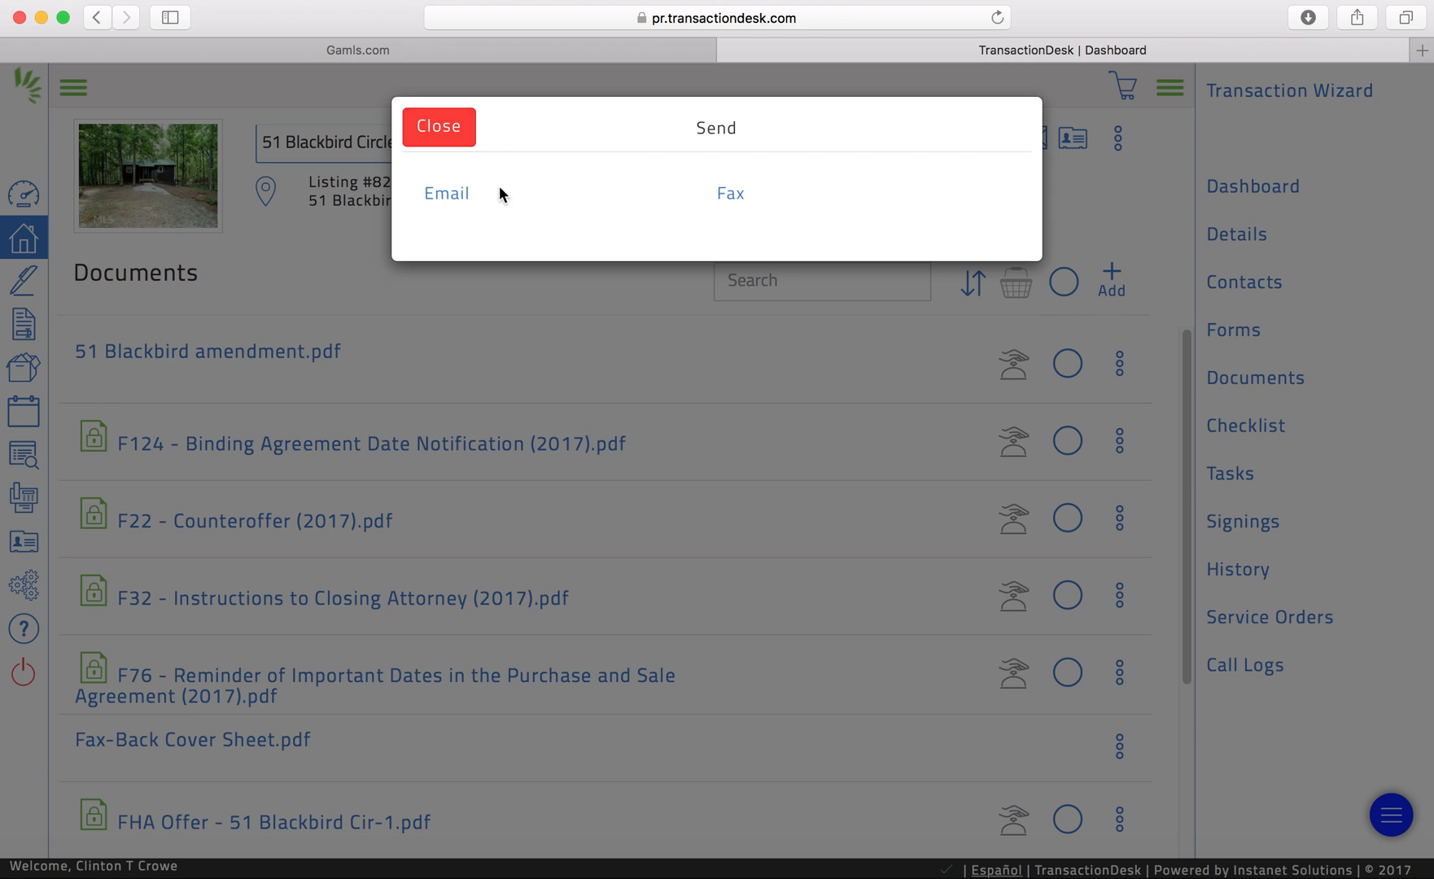
pyautogui.click(733, 197)
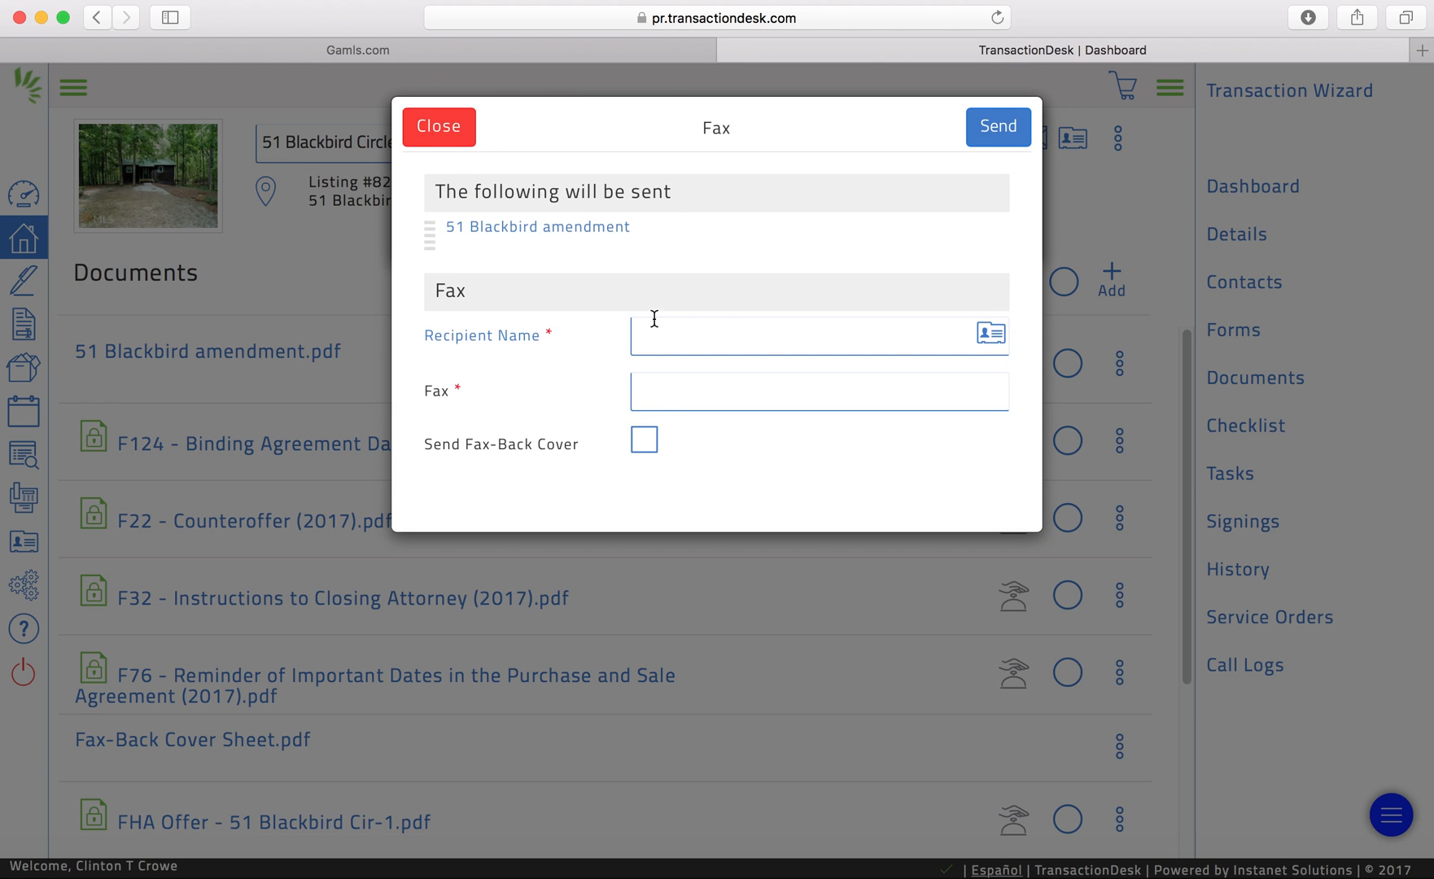
pyautogui.click(446, 135)
pyautogui.click(437, 132)
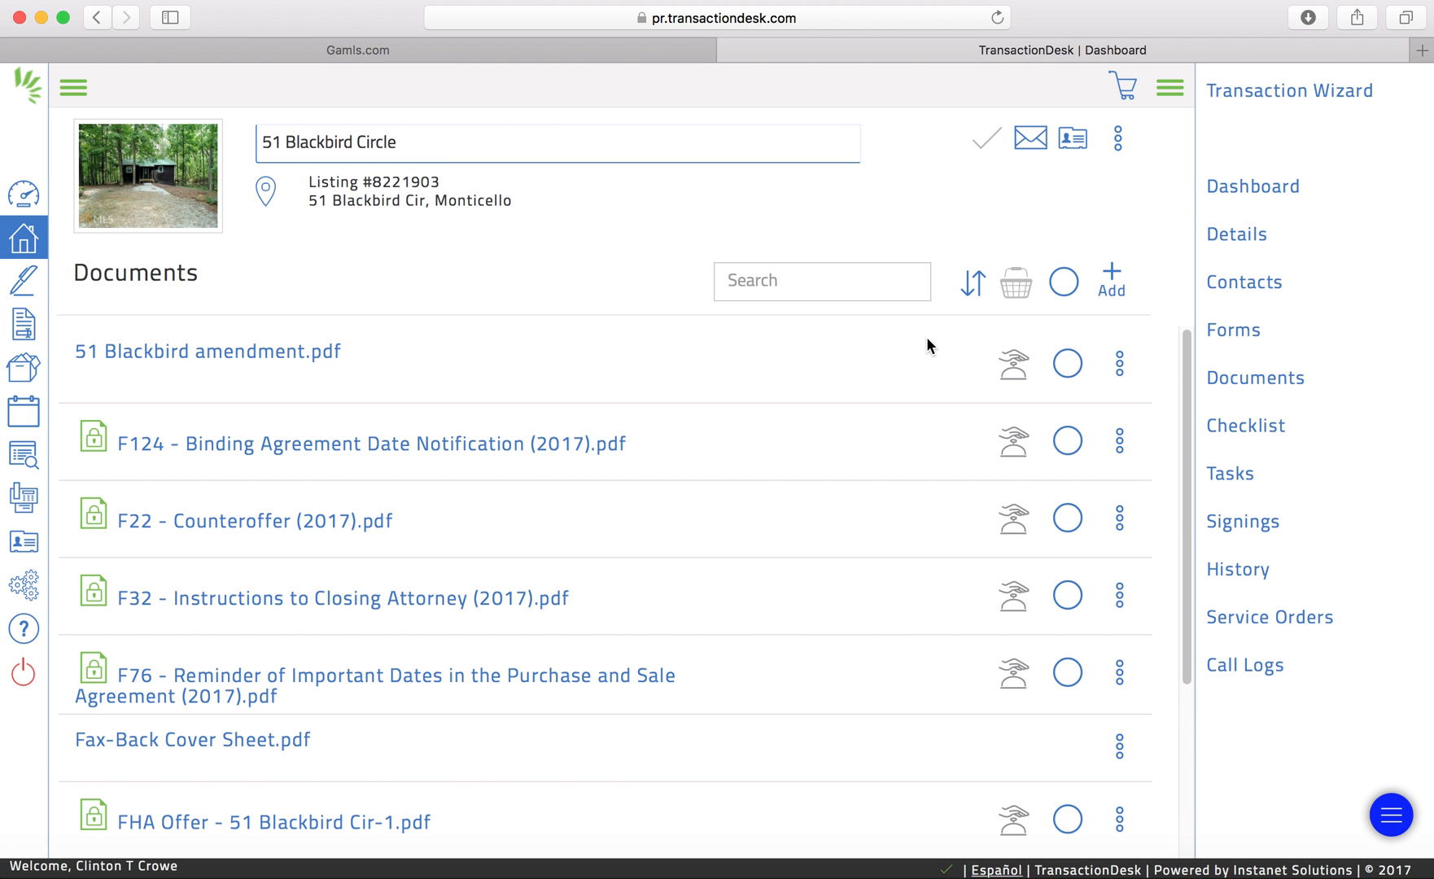
# Put 51 Blackbird amendment.pdf in the basket, look over the basket's available actions, close it and deselect the document
pyautogui.click(1068, 364)
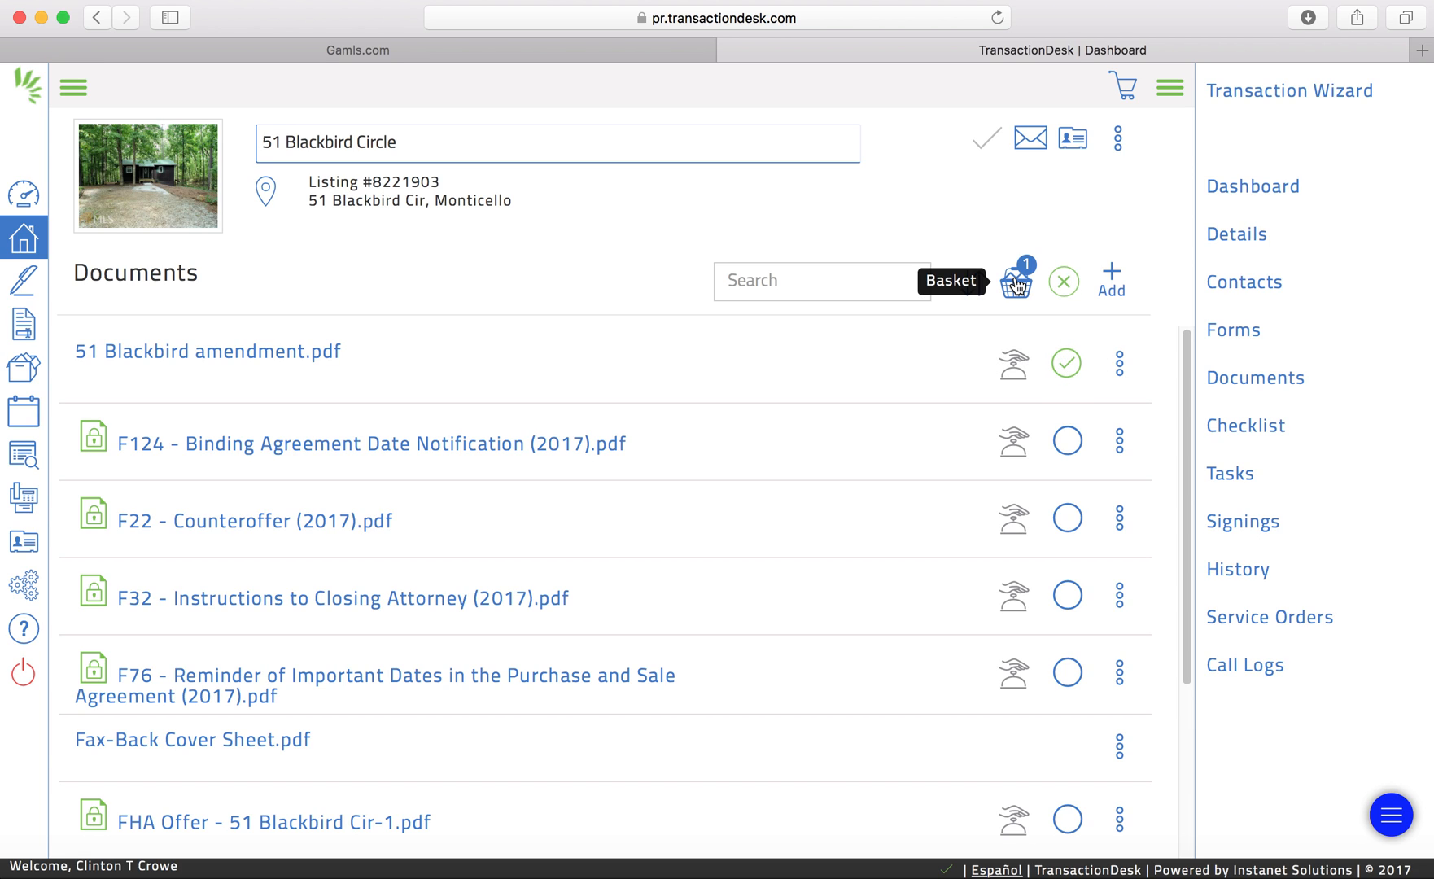
pyautogui.click(1016, 285)
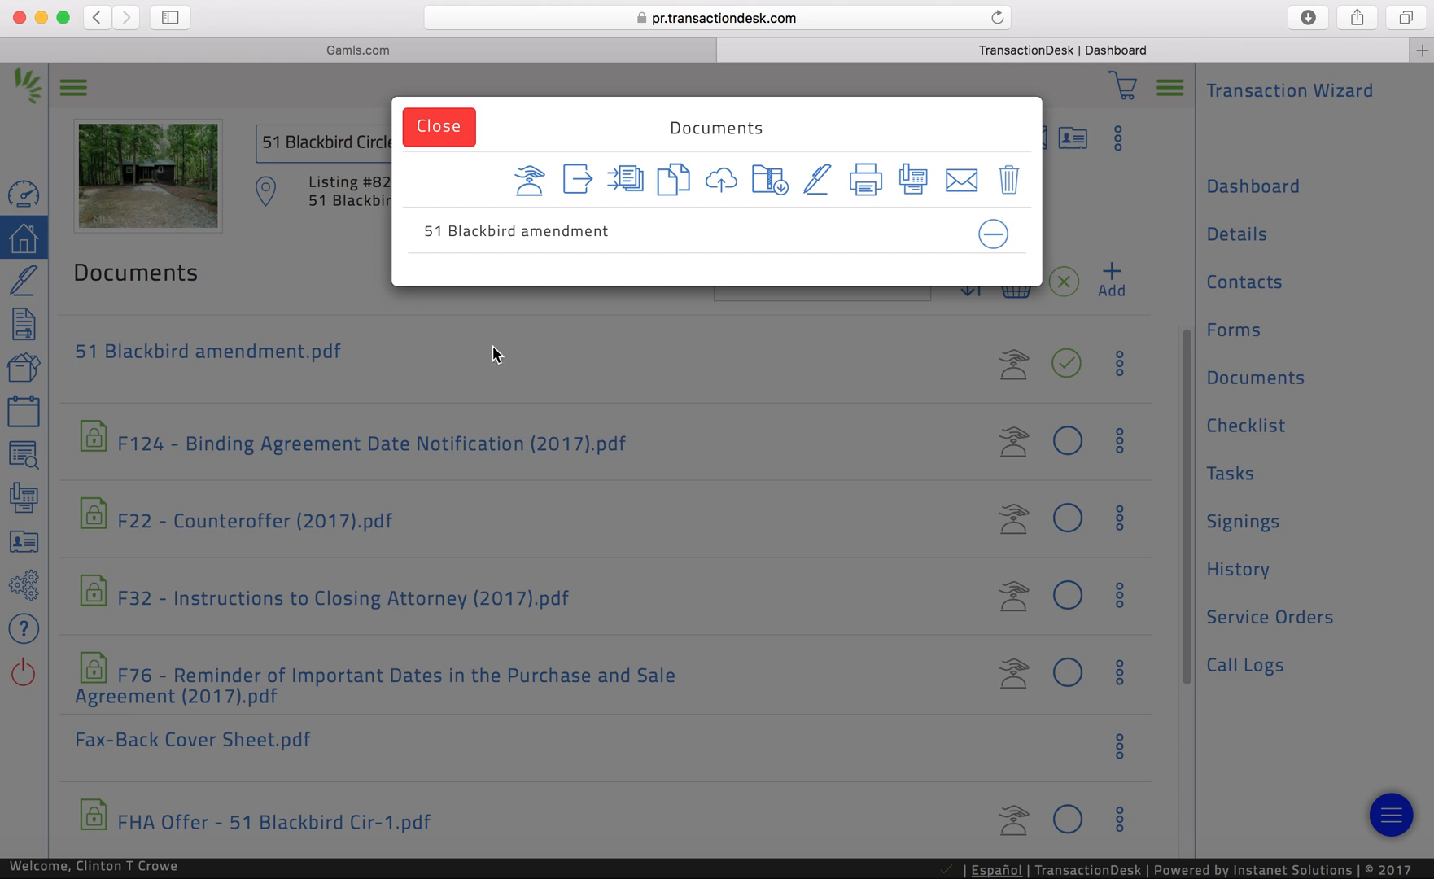
pyautogui.click(625, 186)
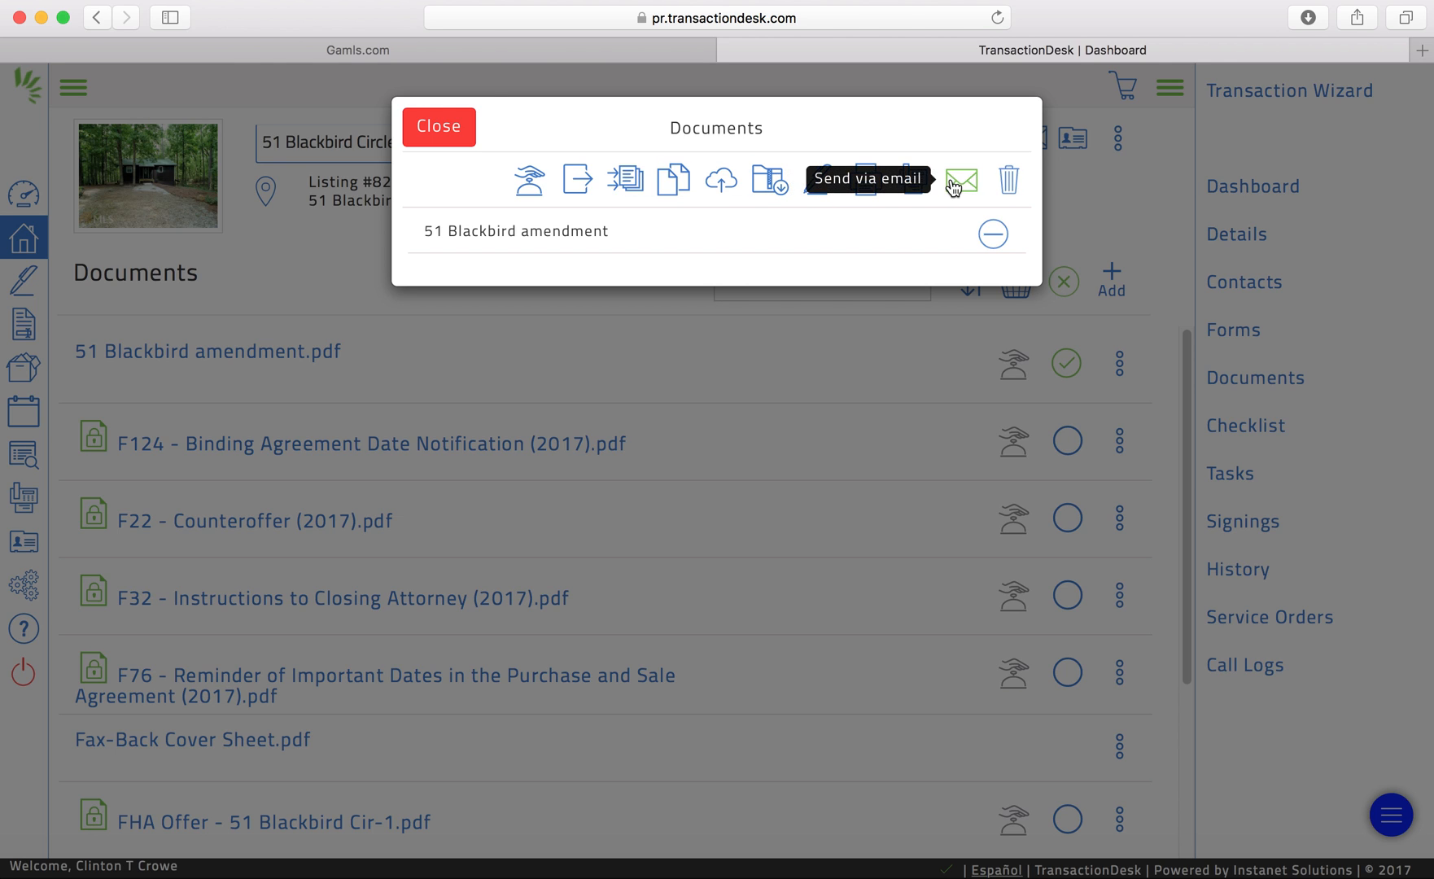
pyautogui.click(438, 131)
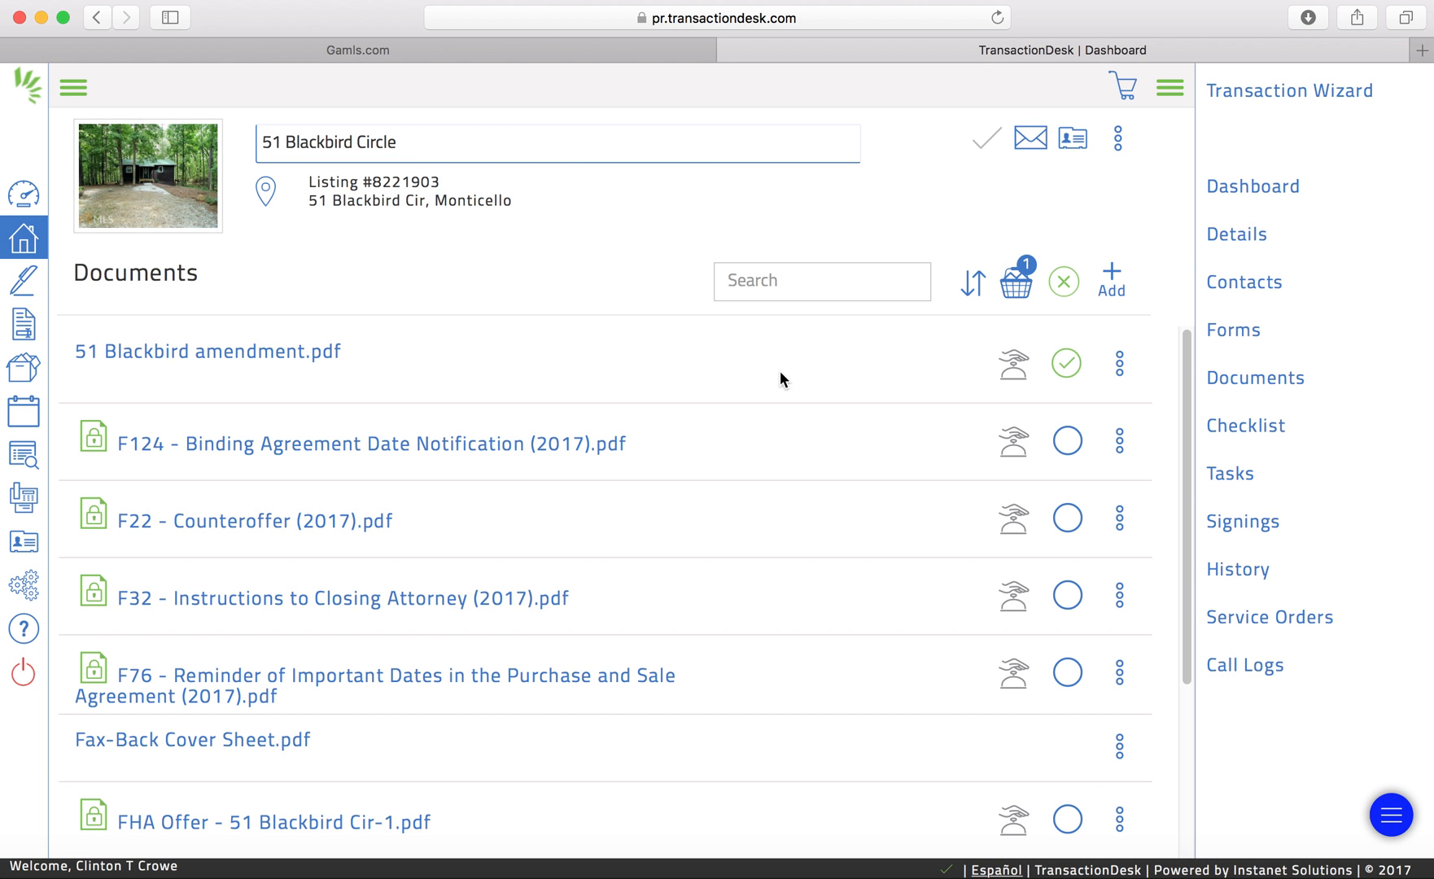
pyautogui.click(1066, 363)
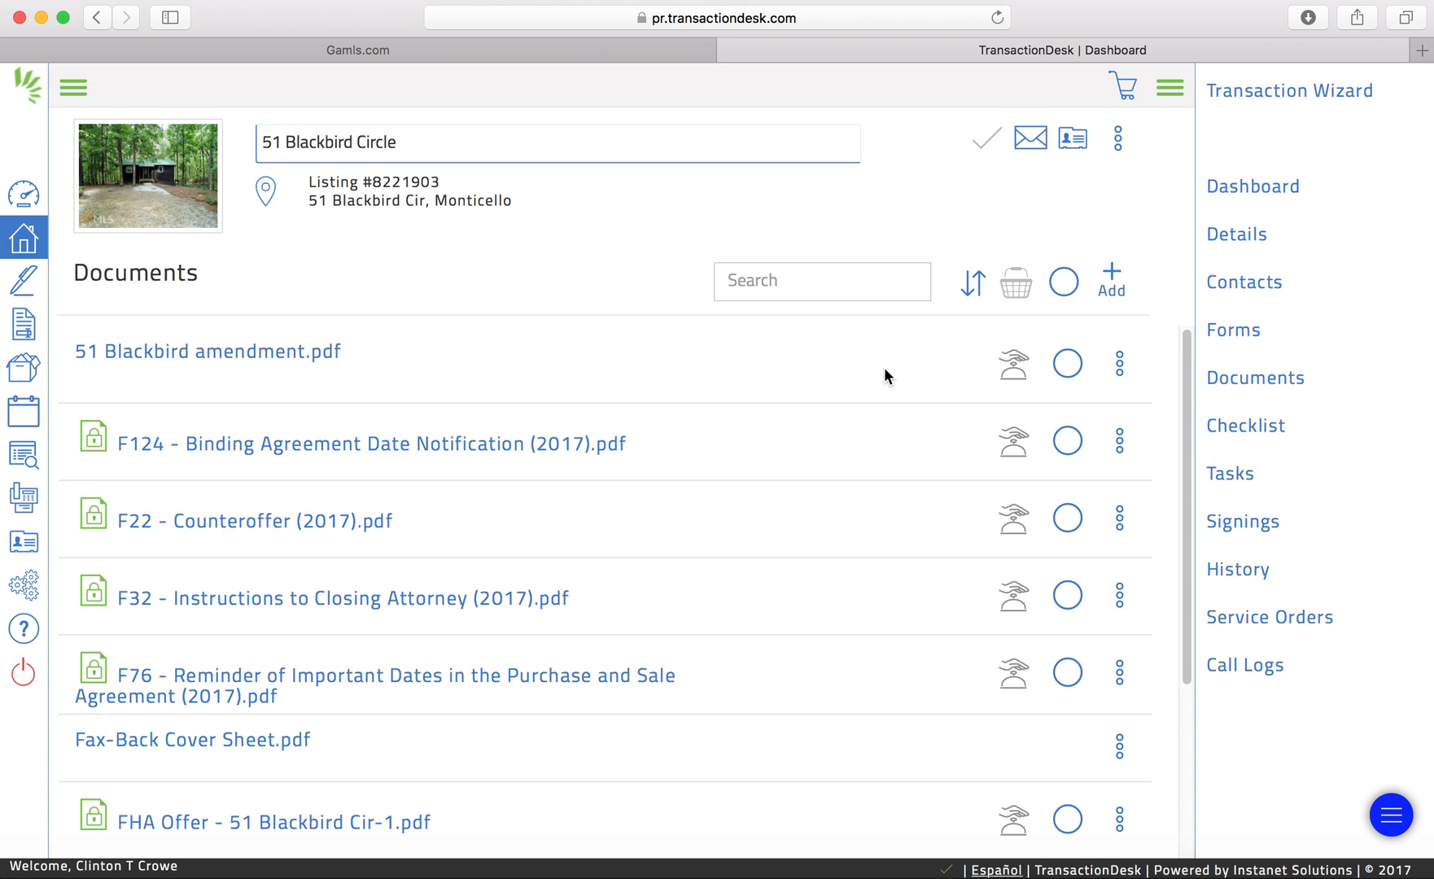
# Select the F76 Reminder of Important Dates and F32 Instructions to Closing Attorney documents and open the basket containing them
pyautogui.scroll(-2, 885, 371)
pyautogui.scroll(2, 885, 370)
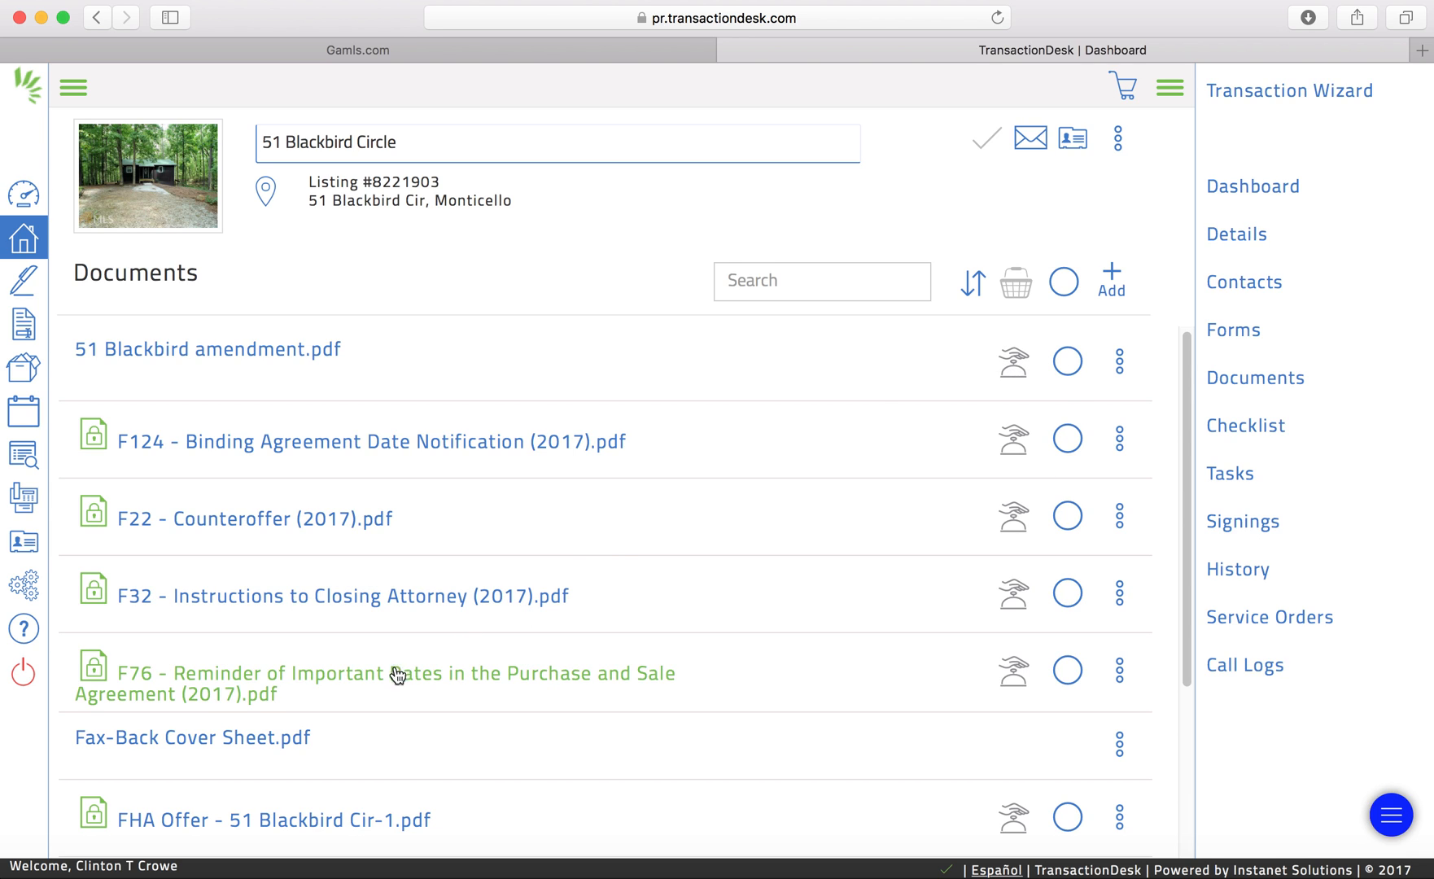
pyautogui.scroll(-1, 774, 660)
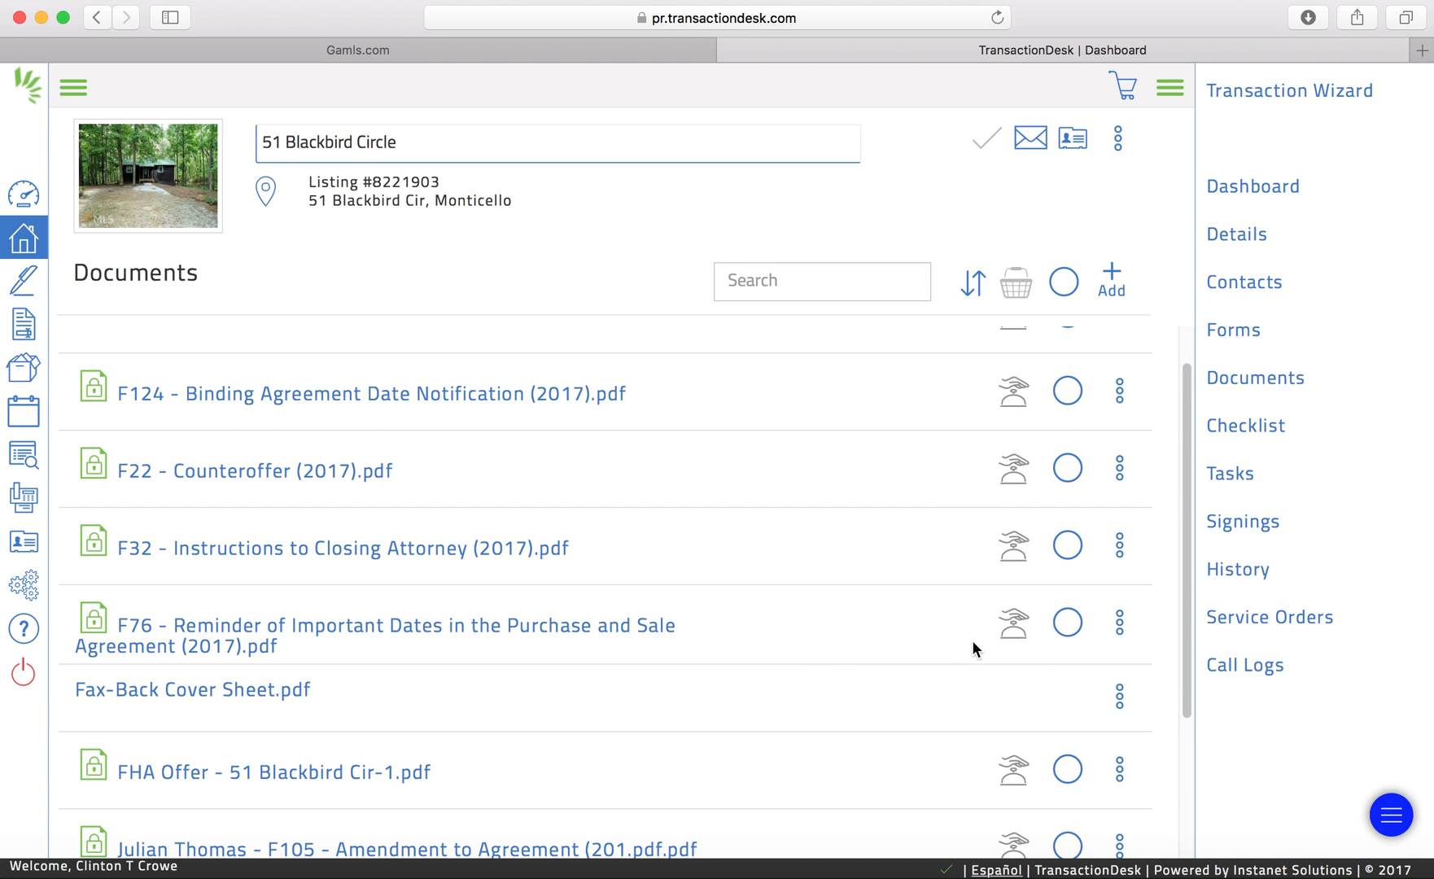
pyautogui.click(1067, 629)
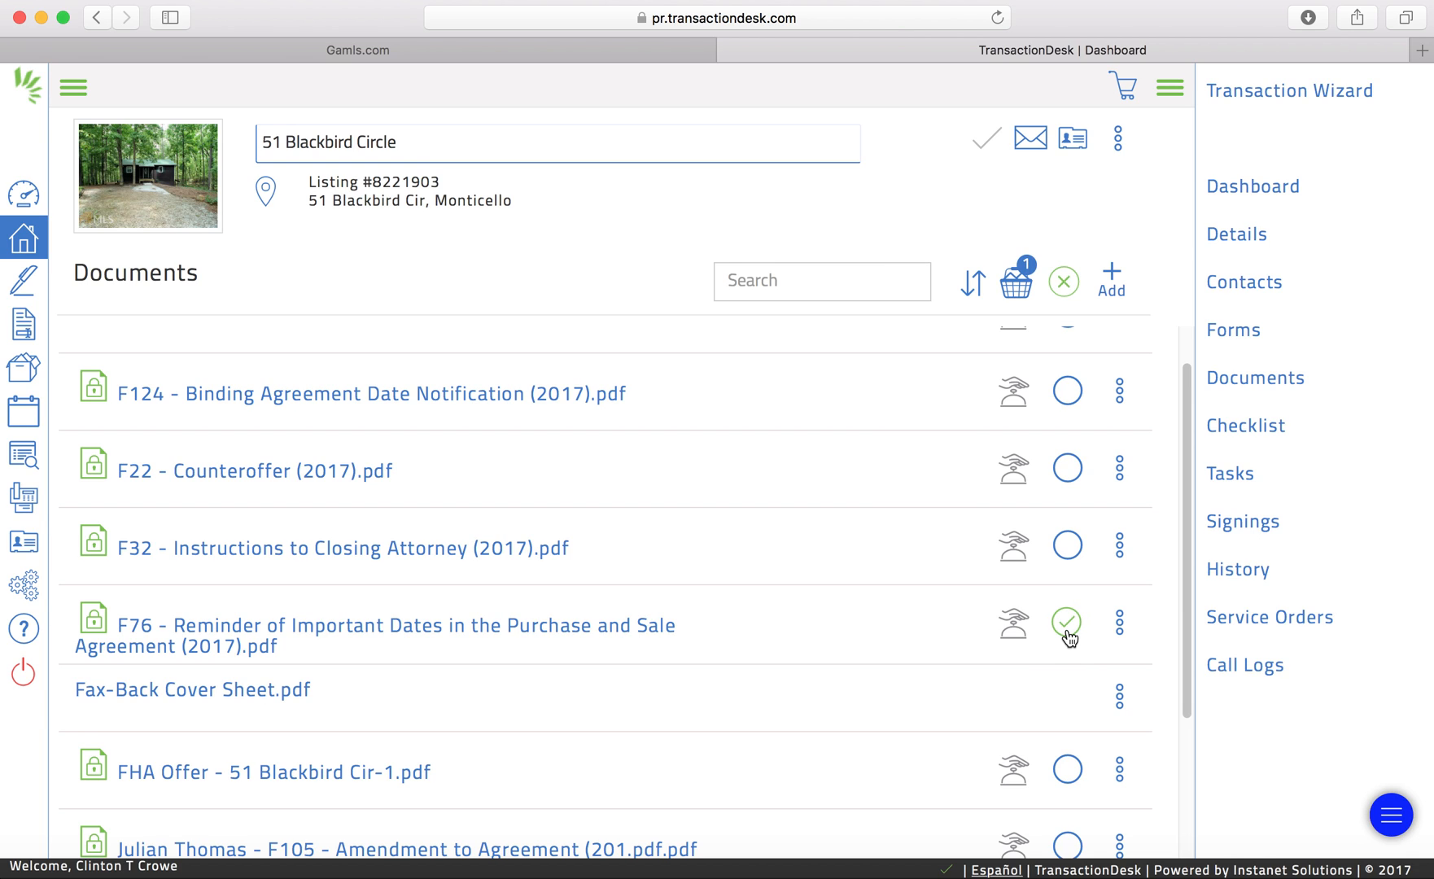
pyautogui.click(1068, 550)
pyautogui.click(1016, 284)
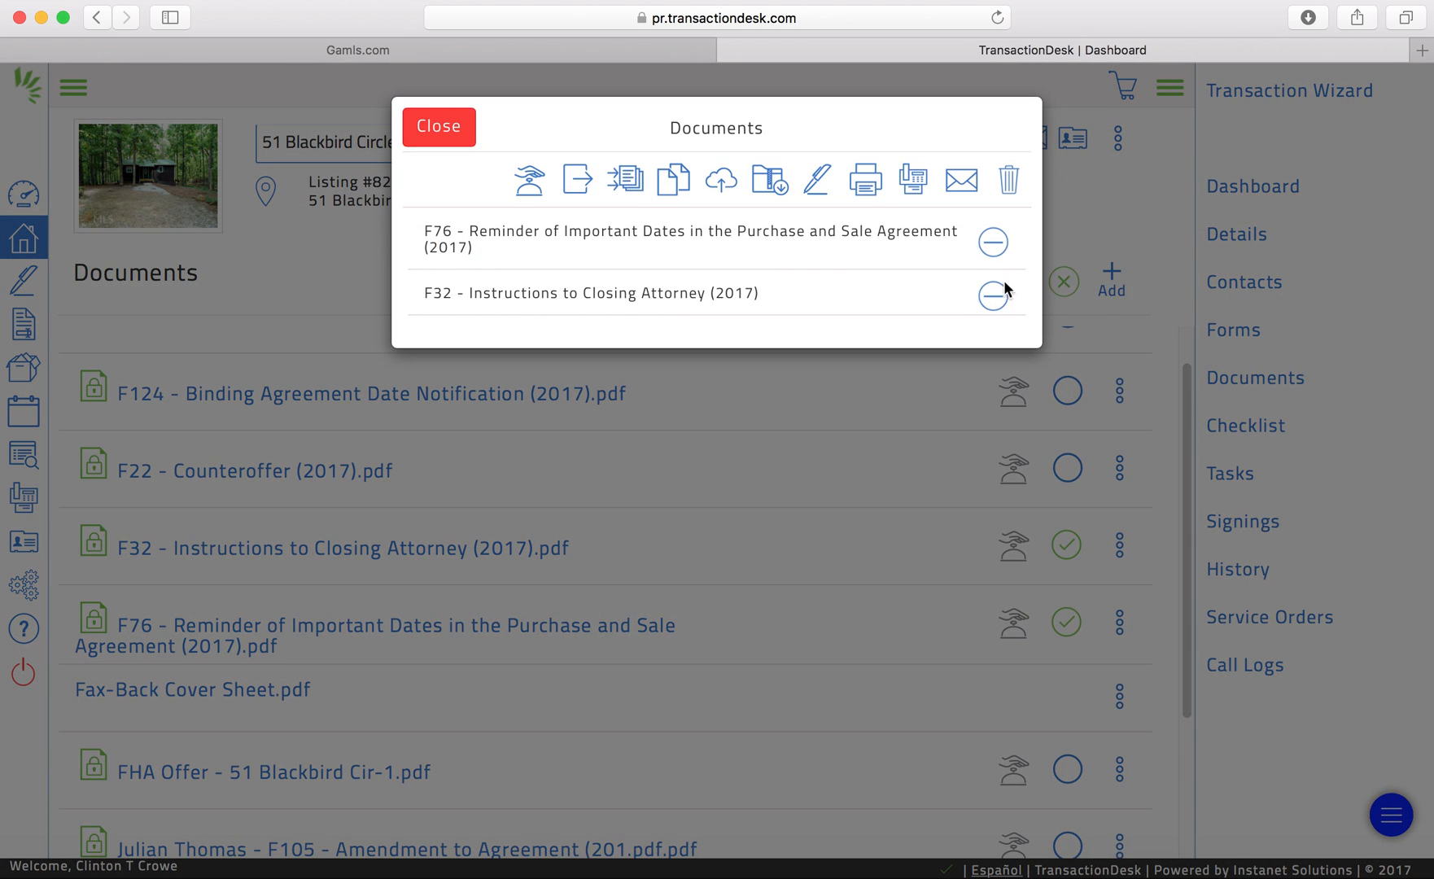
# Merge the two basket documents into one named "Important Dates and Instructions to Closing Attorney" and close the basket
pyautogui.click(625, 182)
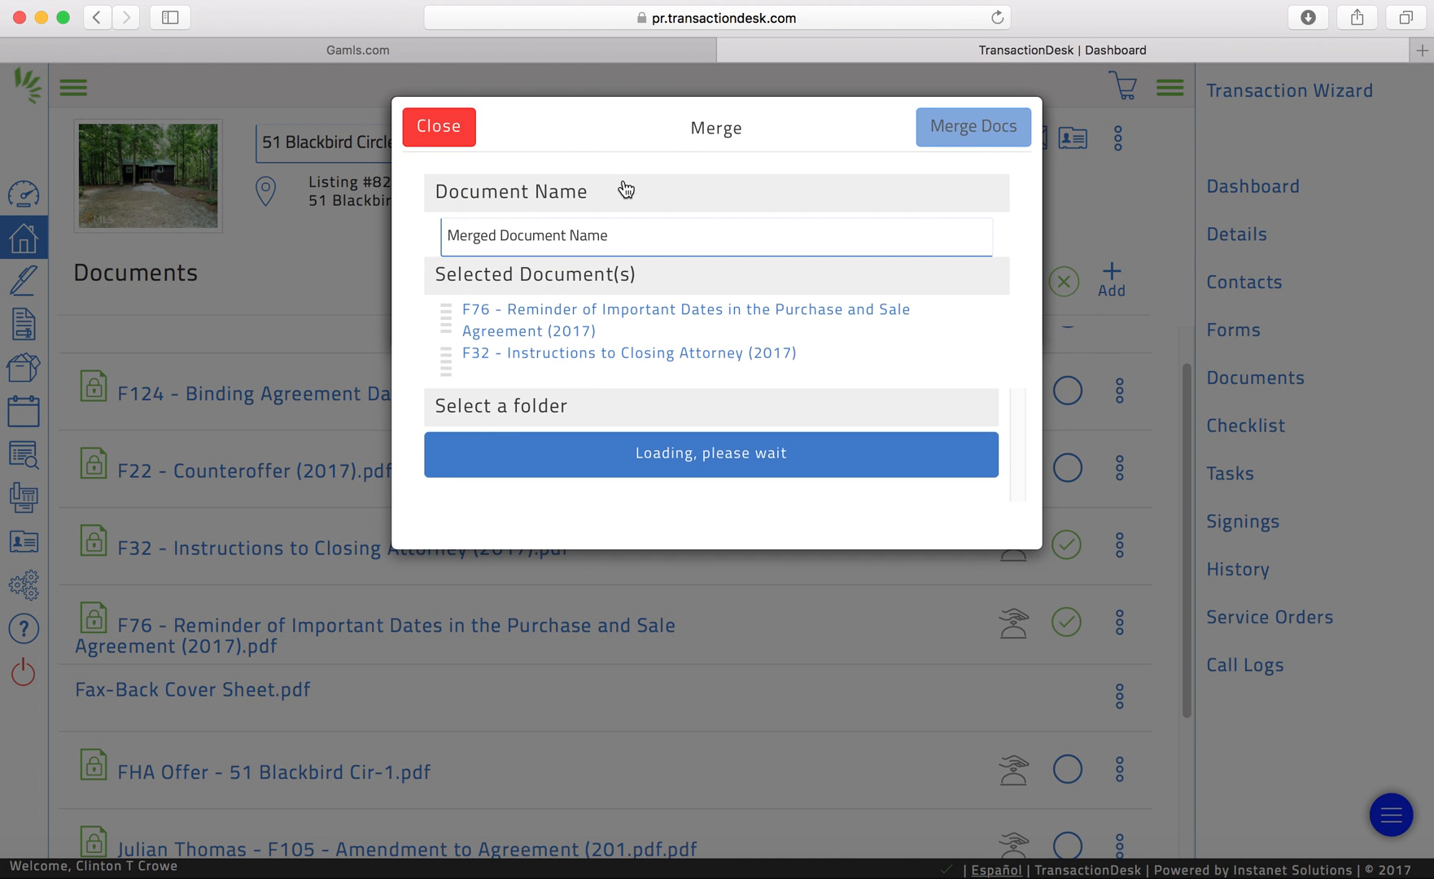
pyautogui.click(512, 233)
pyautogui.moveTo(642, 243); pyautogui.dragTo(432, 234)
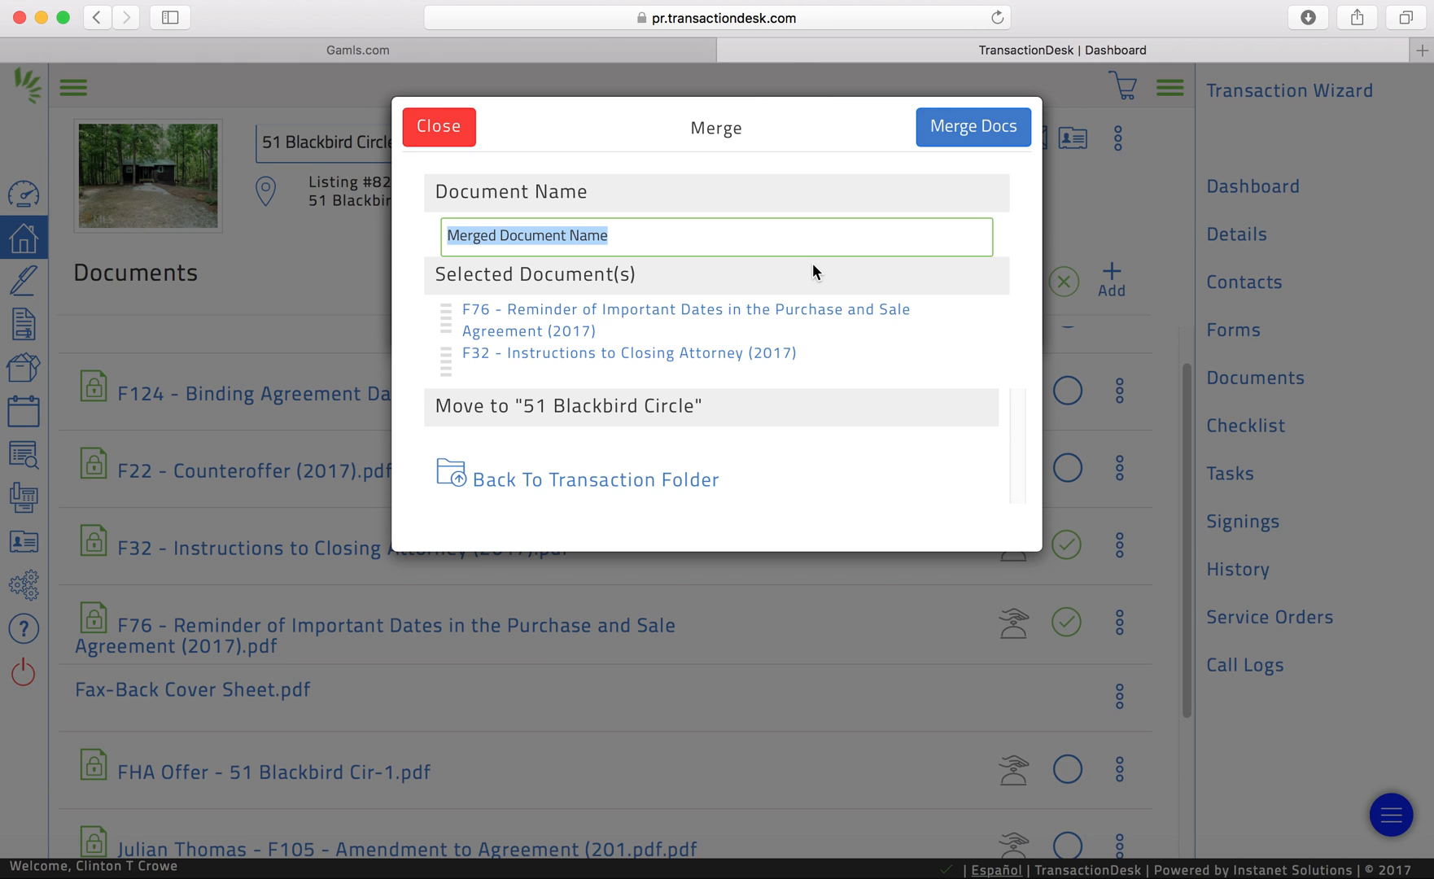
pyautogui.write('Im')
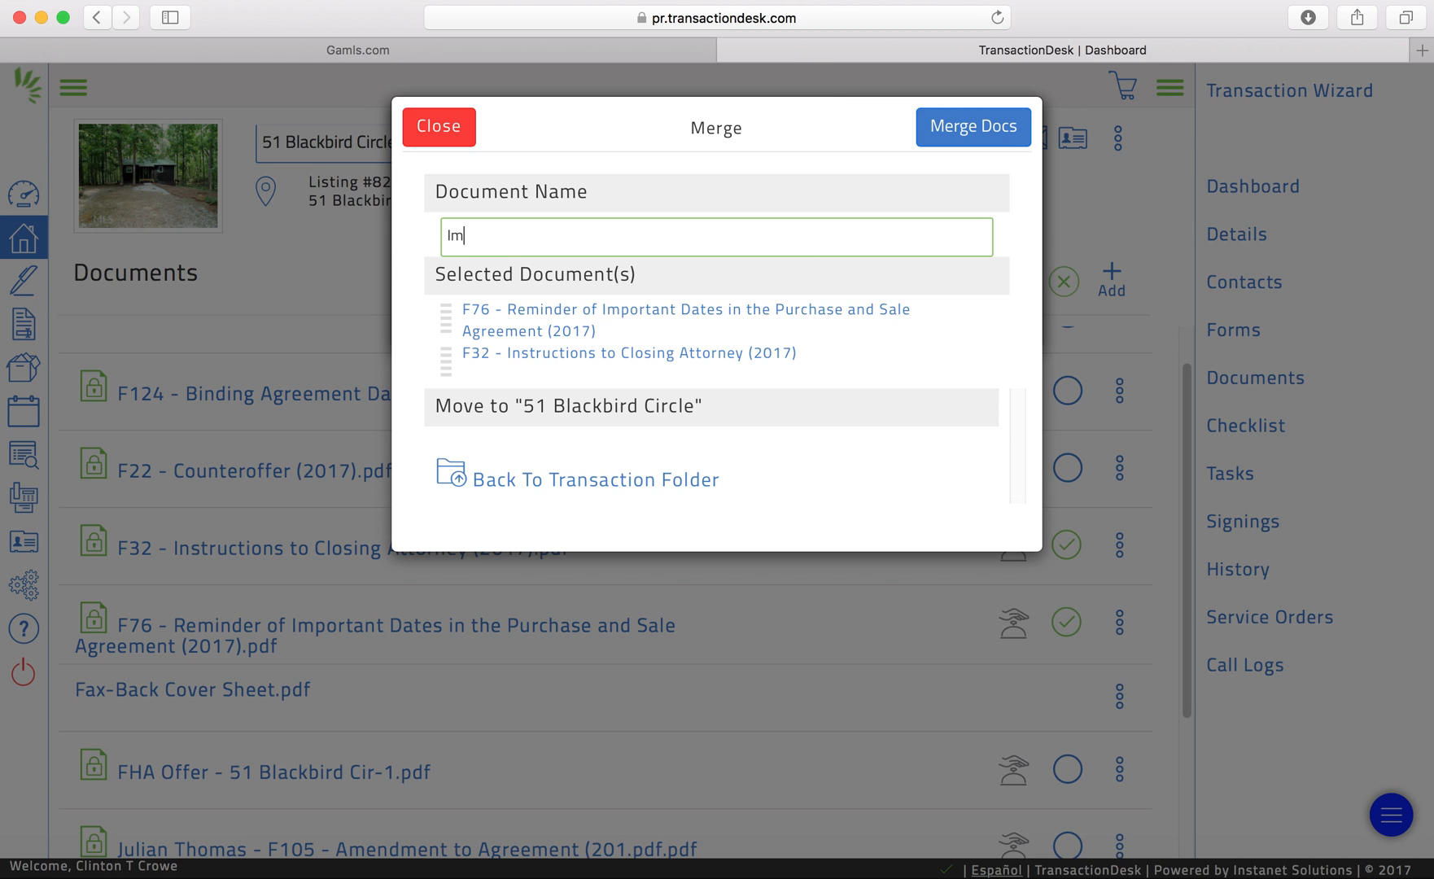
pyautogui.write('portant Dates and Instr')
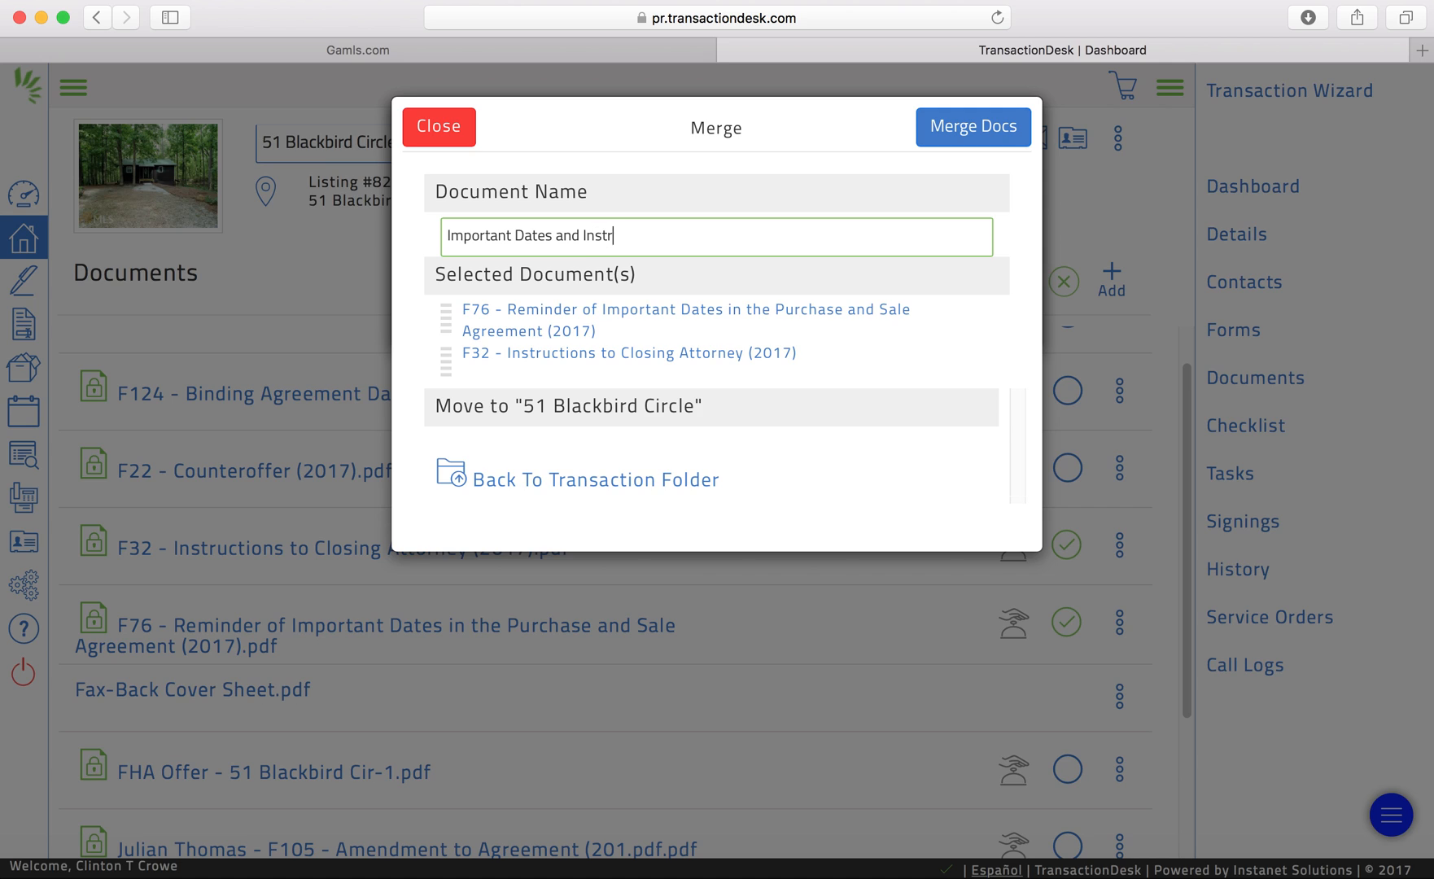
pyautogui.write('uctions to Closing Attorney')
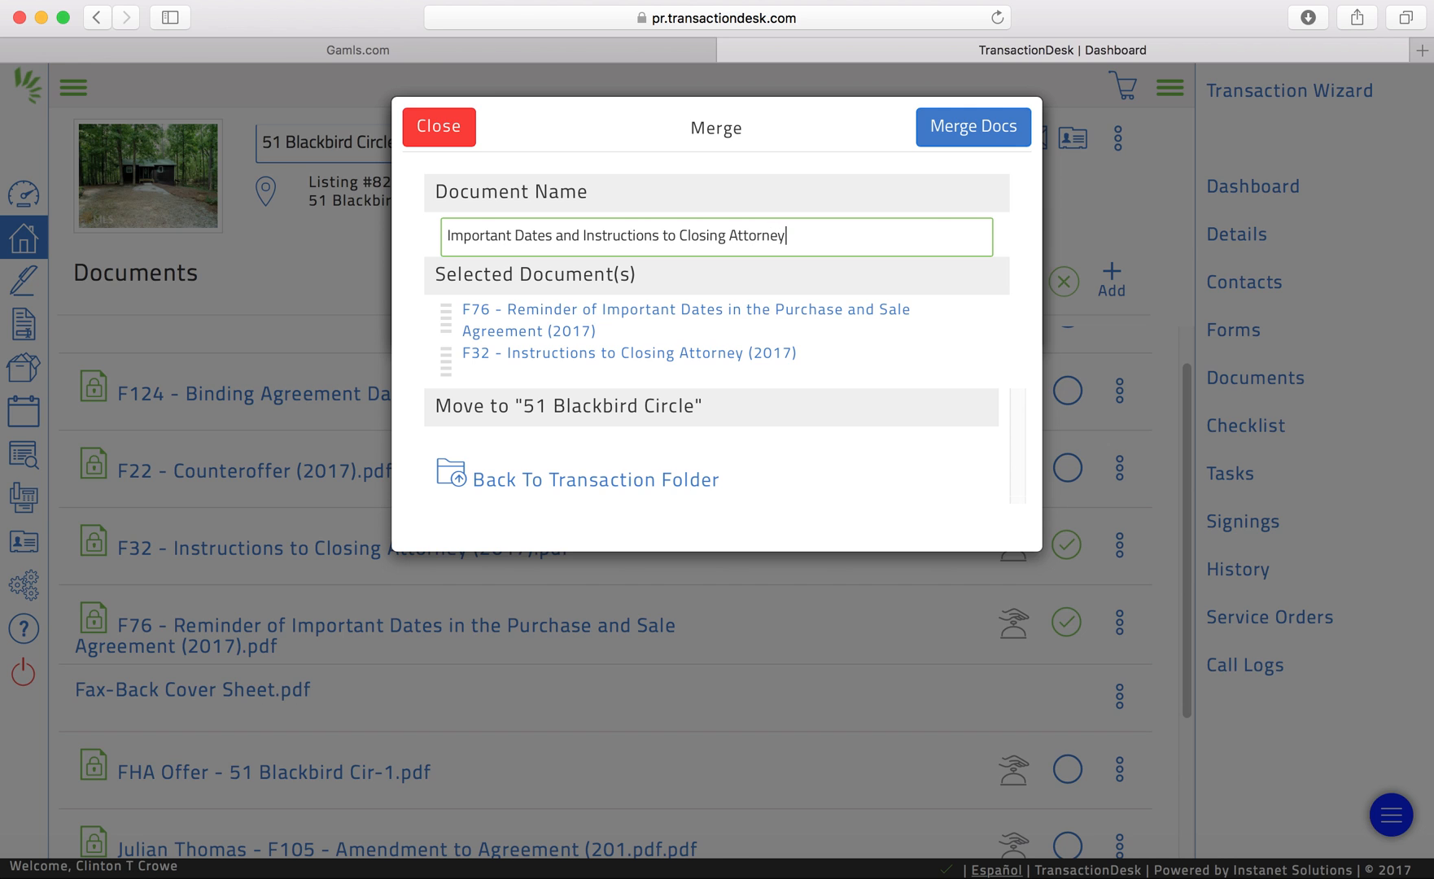
pyautogui.click(993, 142)
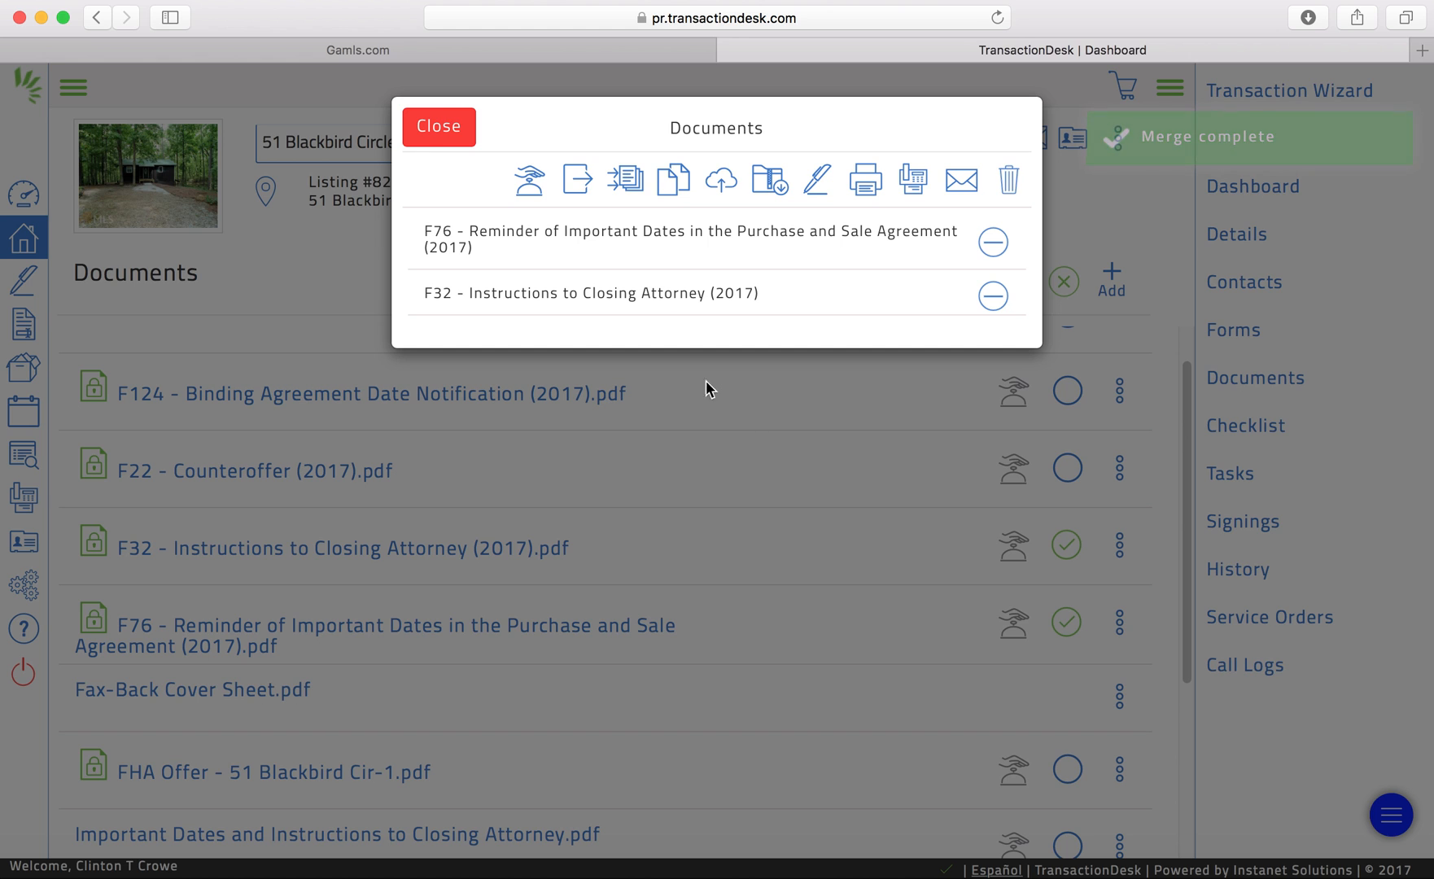
pyautogui.click(434, 131)
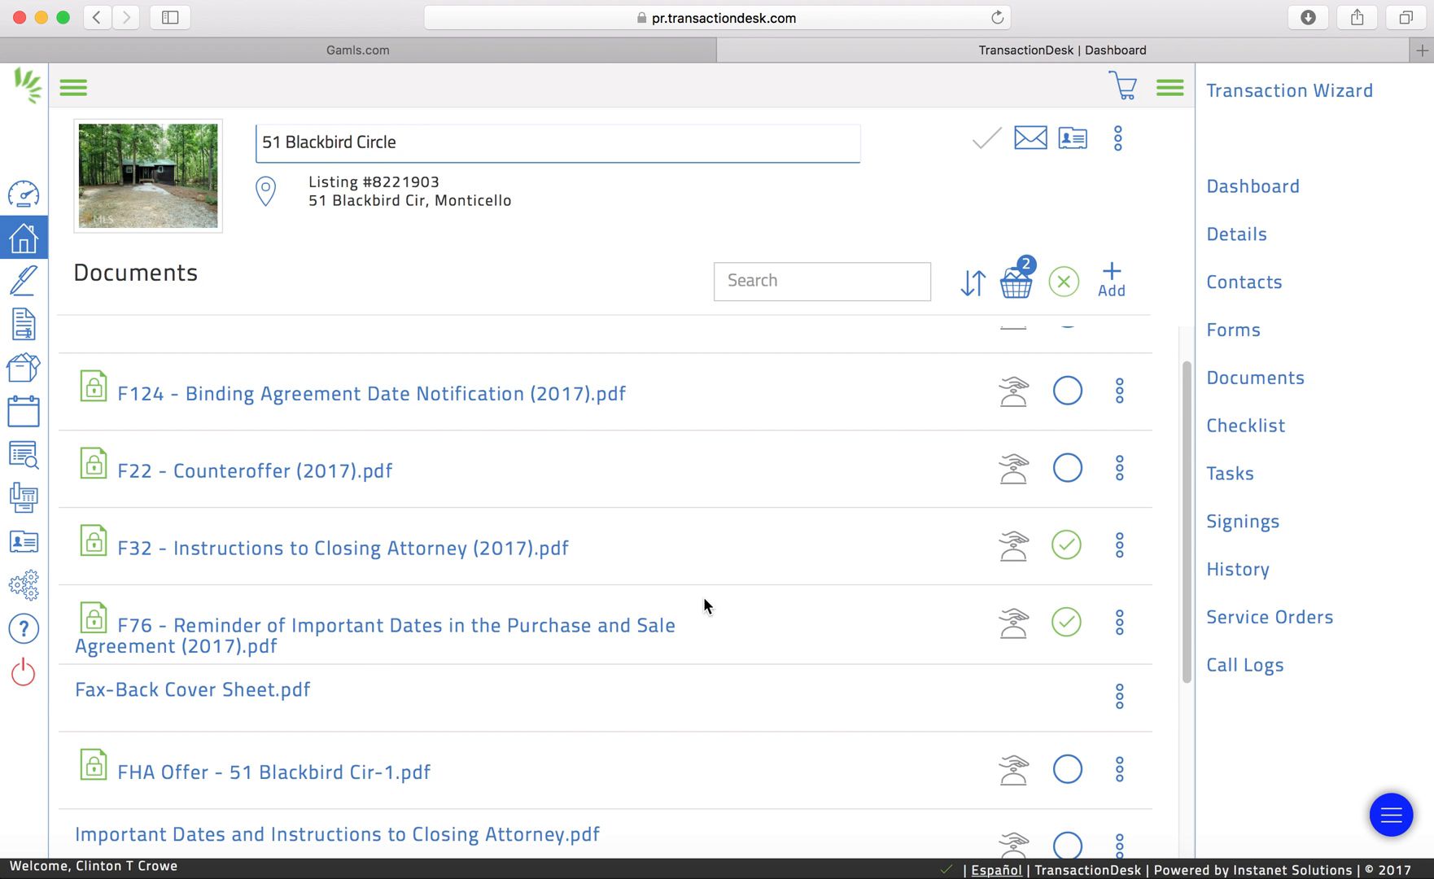
# Locate the merged document in the list, and deselect the F32 and F76 documents to empty the basket
pyautogui.scroll(-3, 720, 610)
pyautogui.scroll(-2, 720, 619)
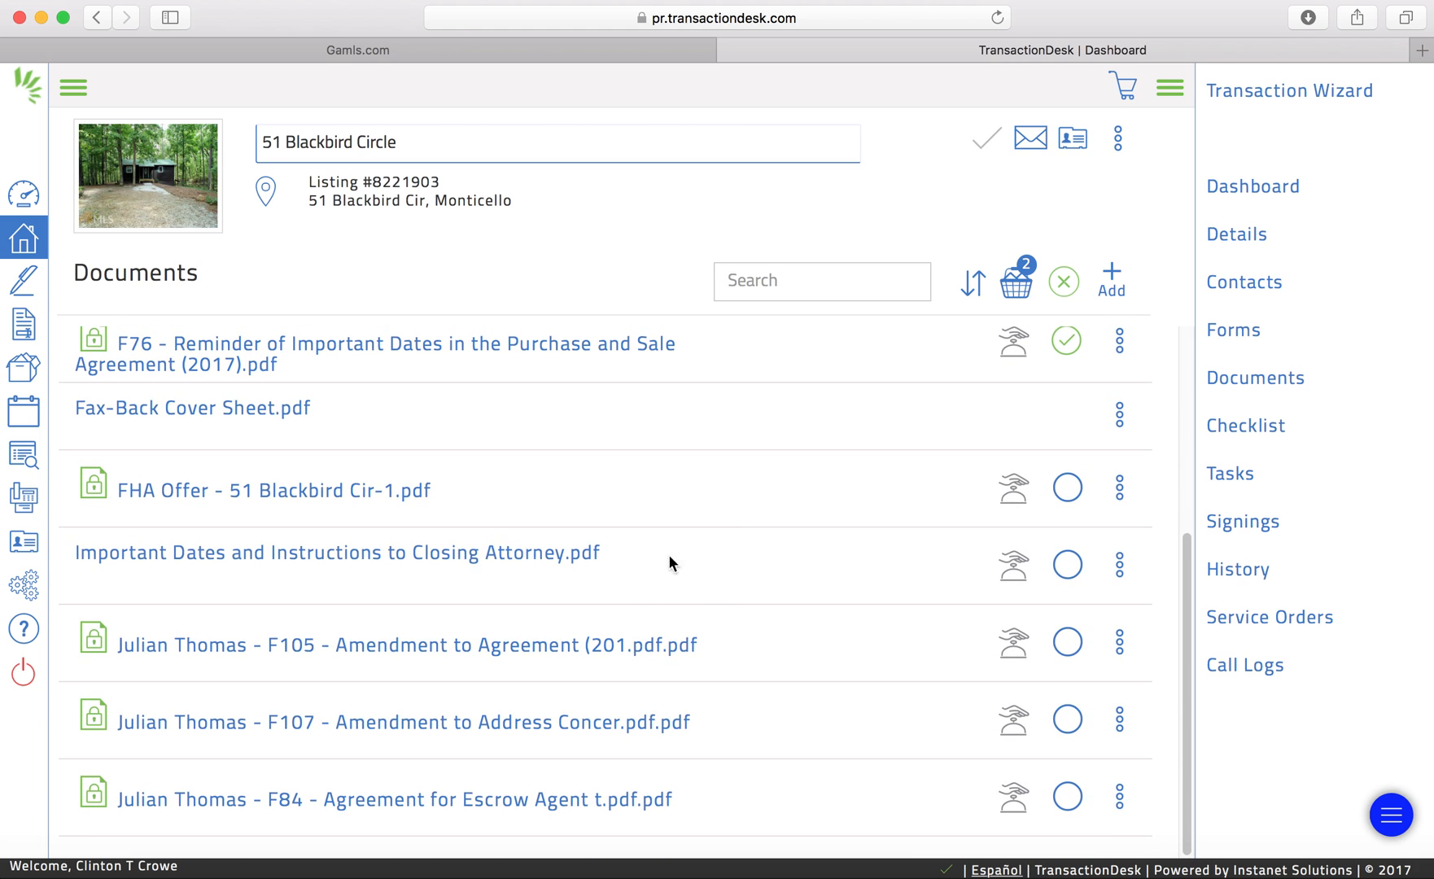
pyautogui.scroll(2, 765, 518)
pyautogui.scroll(2, 765, 526)
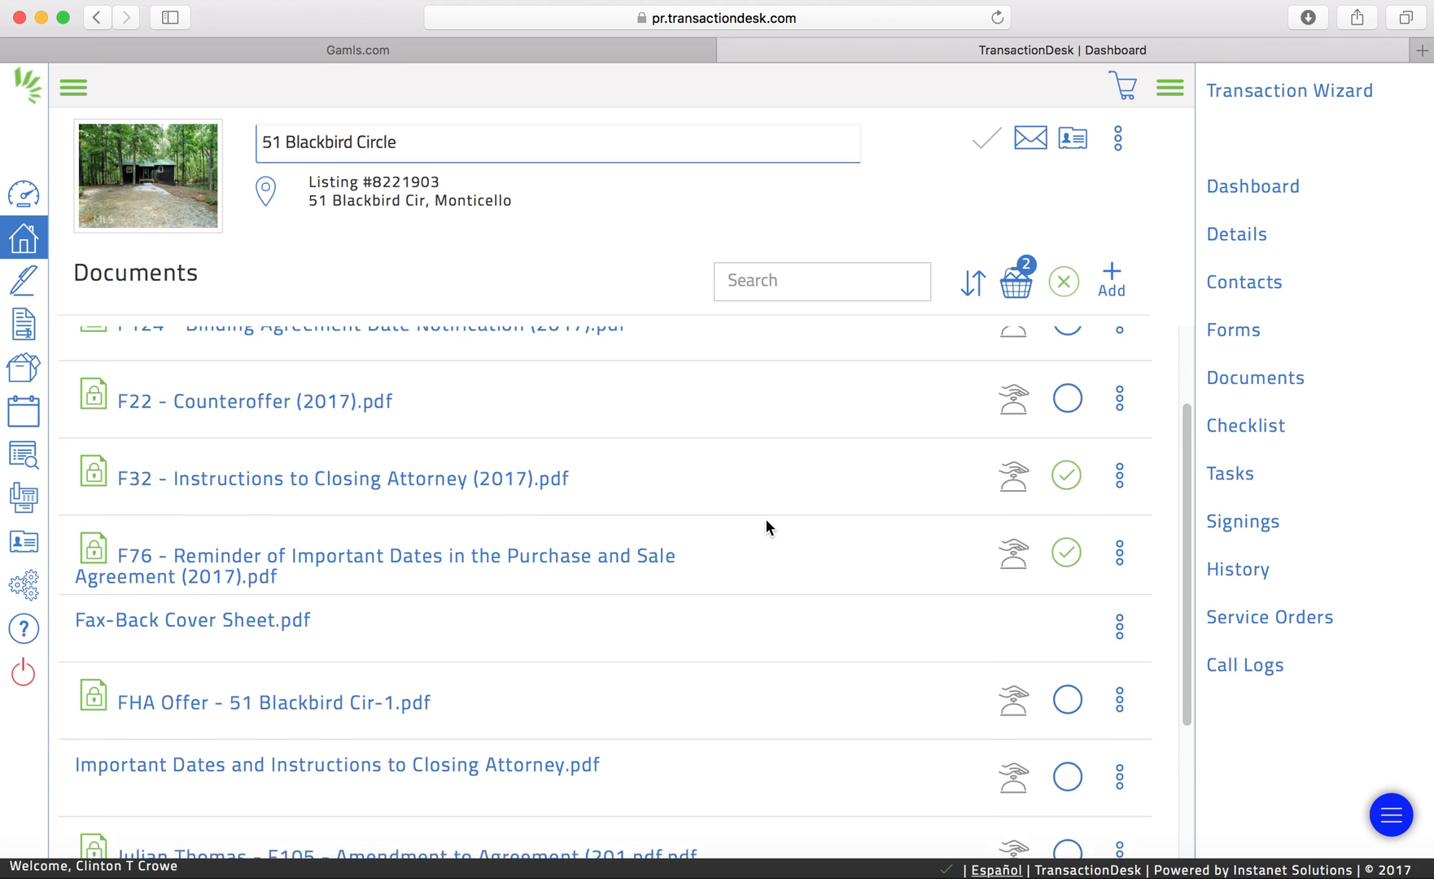
pyautogui.scroll(2, 787, 529)
pyautogui.scroll(-2, 786, 529)
pyautogui.click(1067, 482)
pyautogui.click(1066, 557)
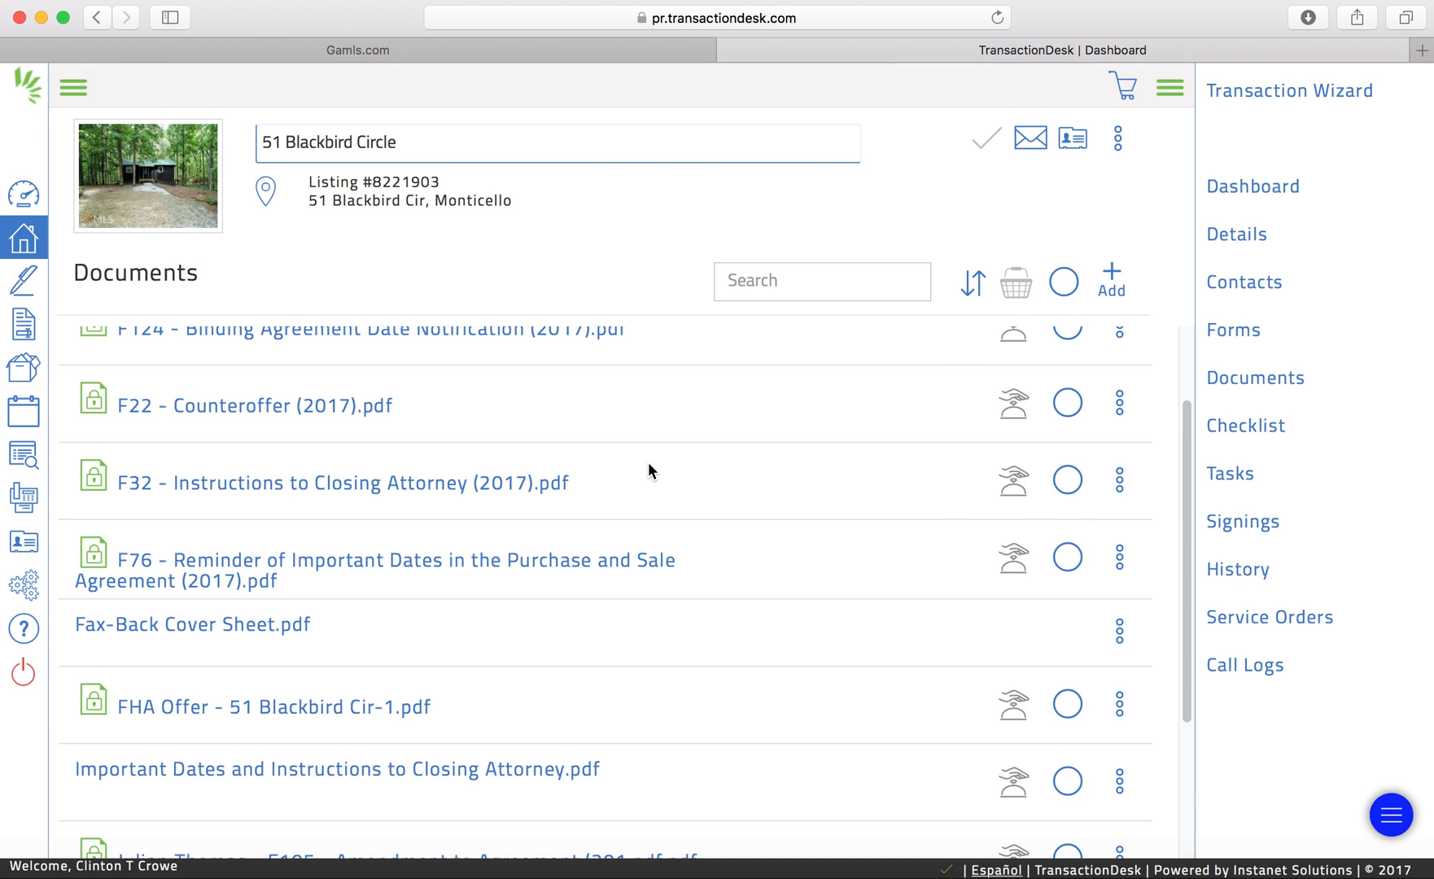
# Examine the whole document list, comparing the merged document with the original files and the 51 Blackbird amendment
pyautogui.scroll(-4, 650, 509)
pyautogui.scroll(2, 649, 508)
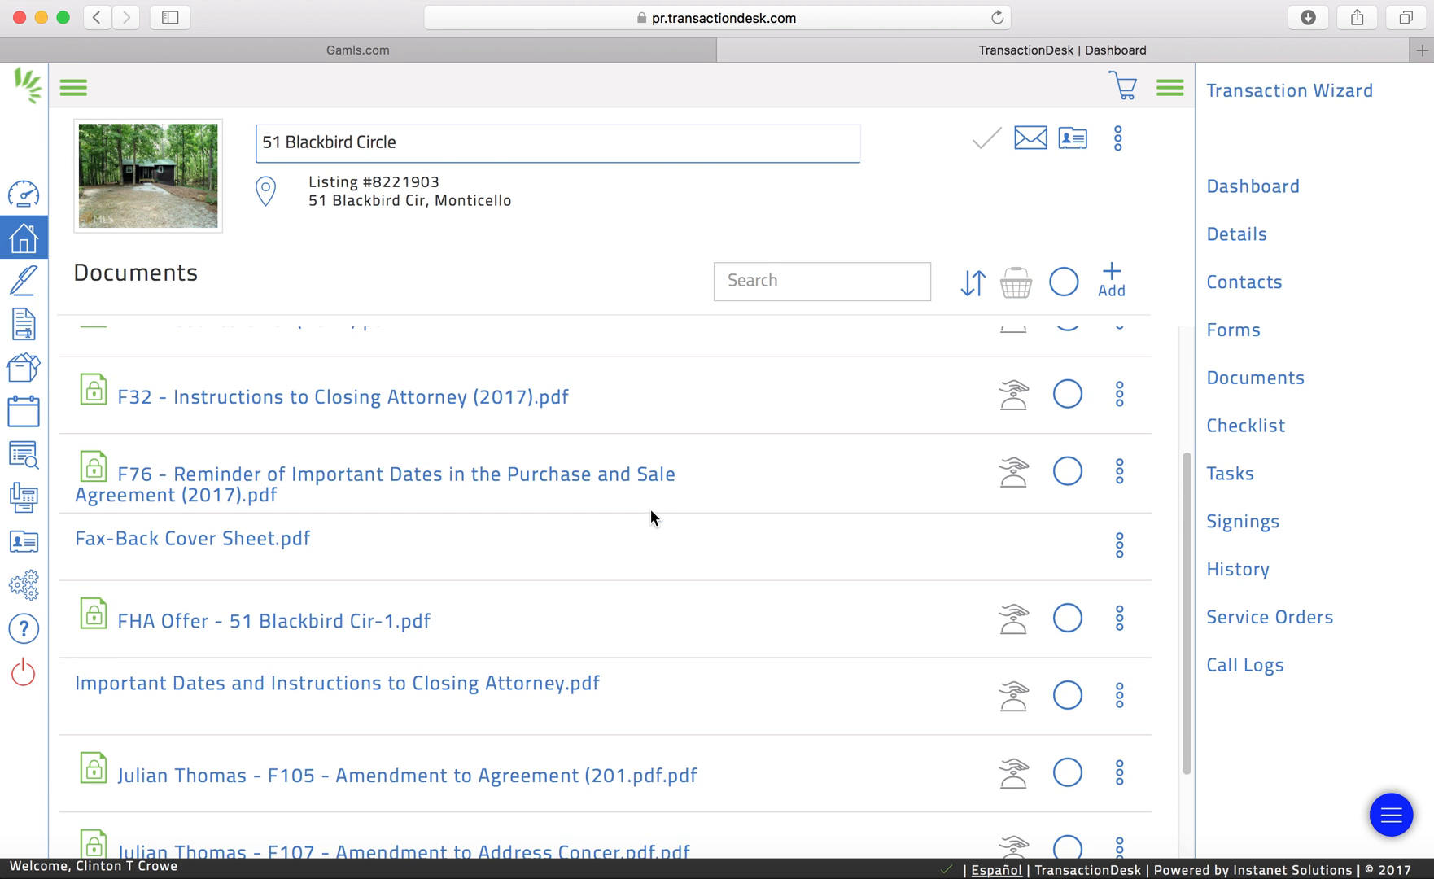
pyautogui.scroll(1, 598, 449)
pyautogui.scroll(-1, 594, 448)
pyautogui.scroll(1, 594, 447)
pyautogui.scroll(1, 594, 452)
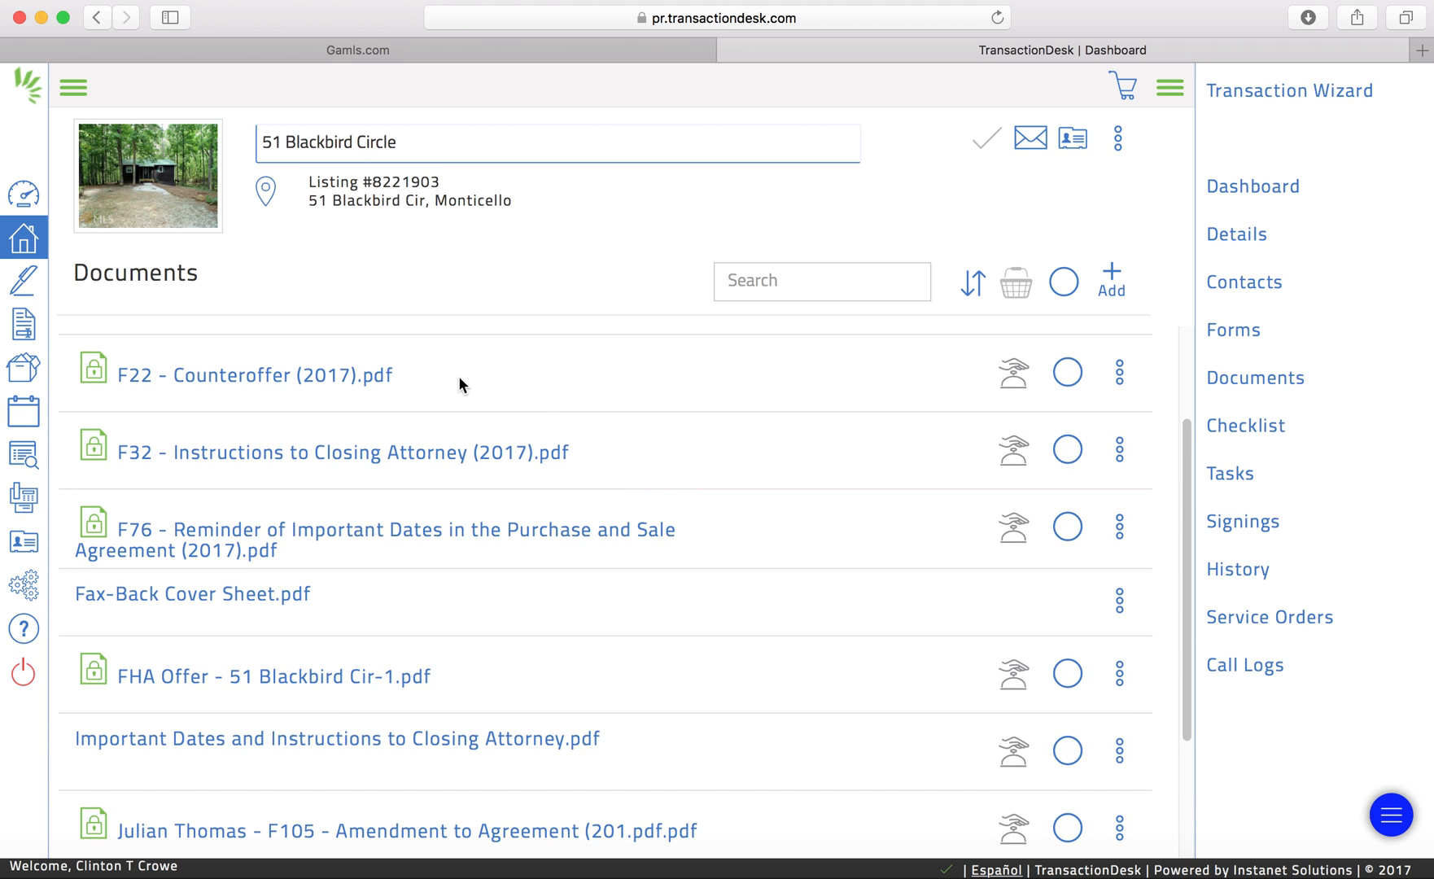
pyautogui.scroll(2, 677, 444)
pyautogui.scroll(2, 676, 441)
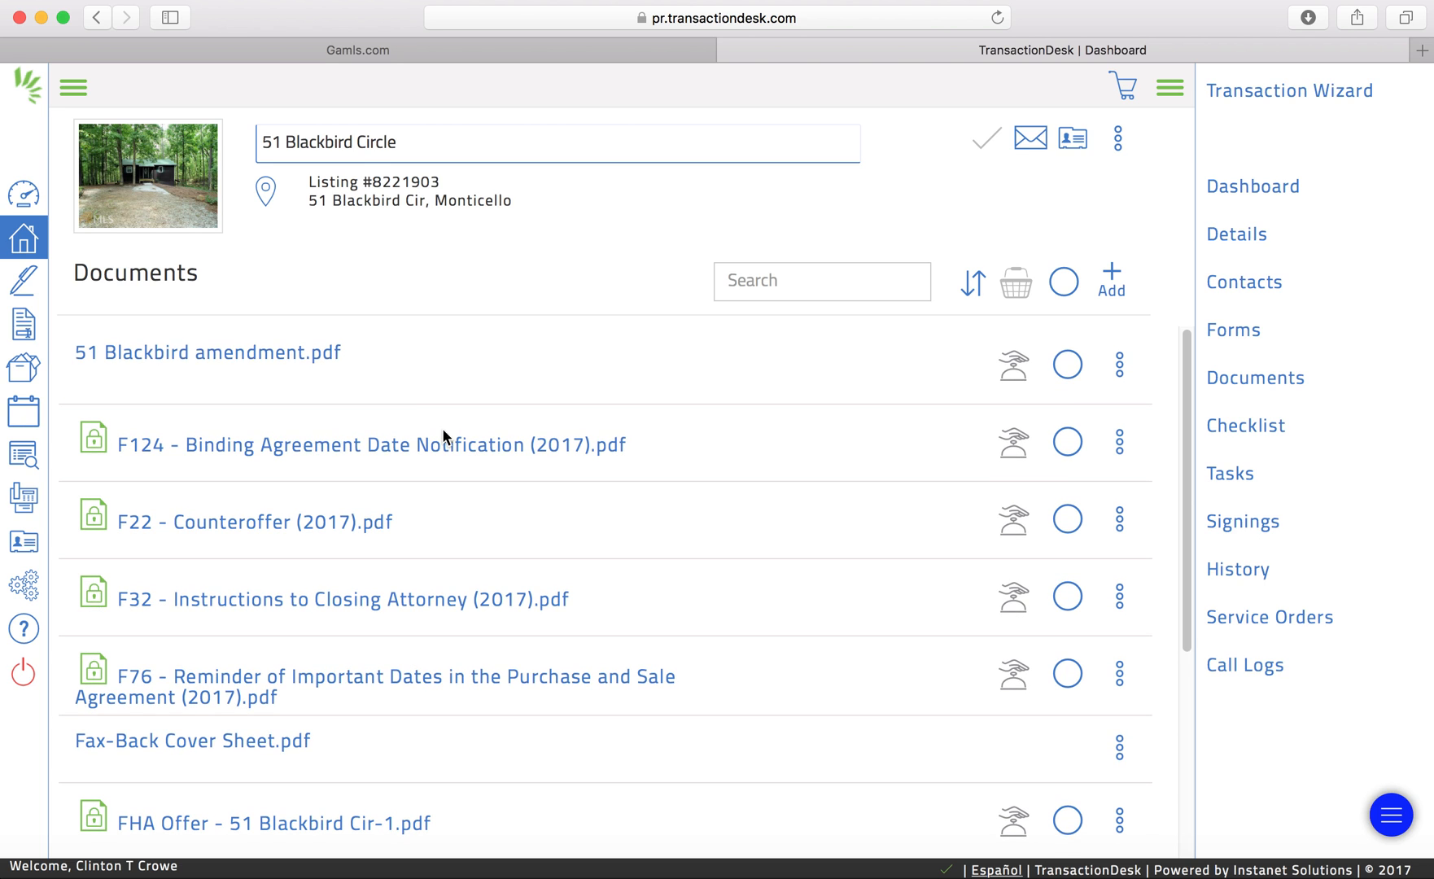
pyautogui.scroll(-1, 688, 564)
pyautogui.scroll(-5, 688, 559)
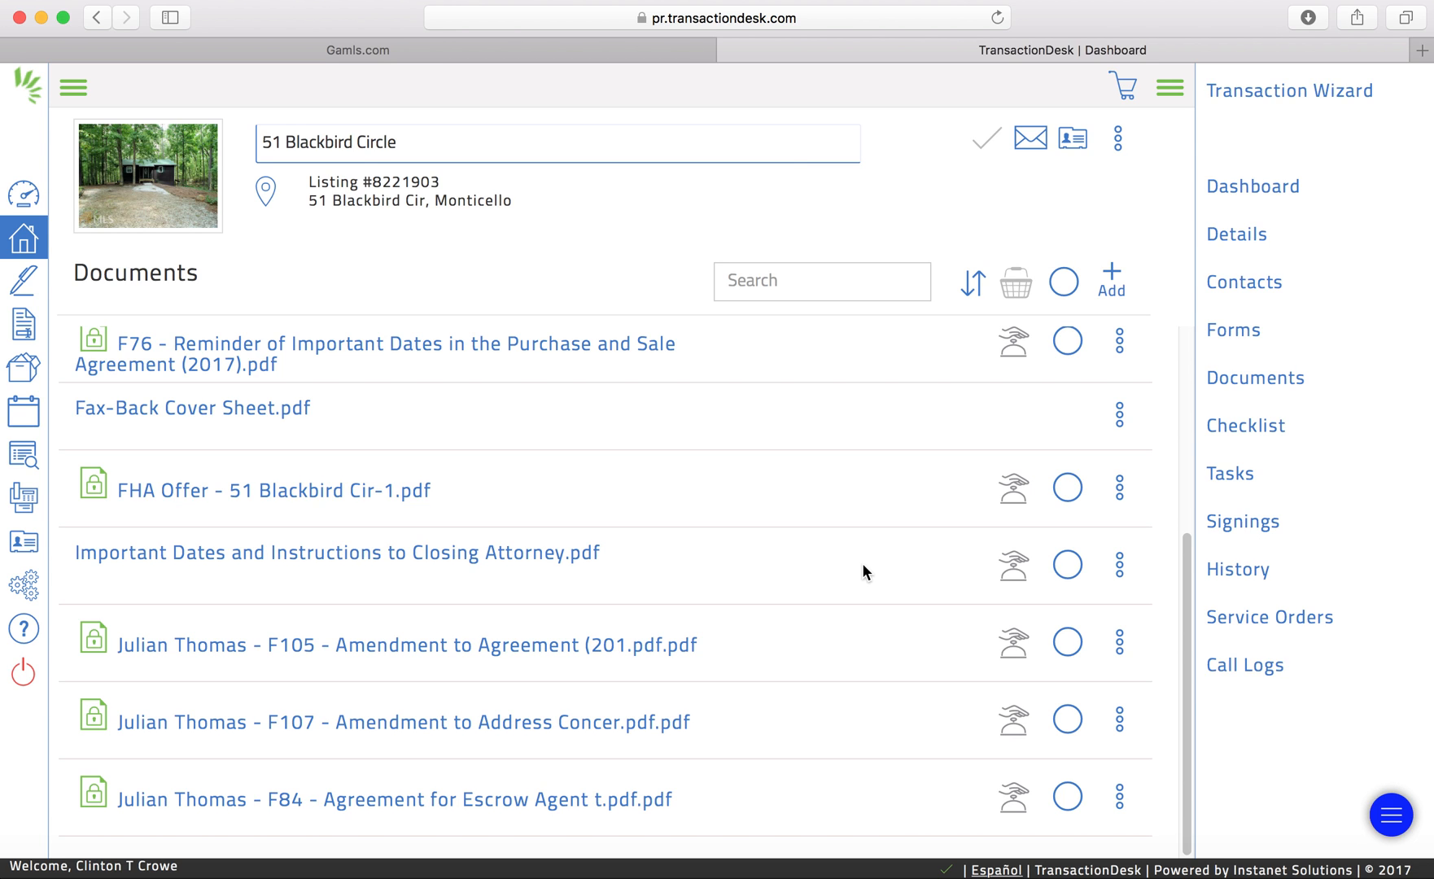
pyautogui.scroll(5, 863, 564)
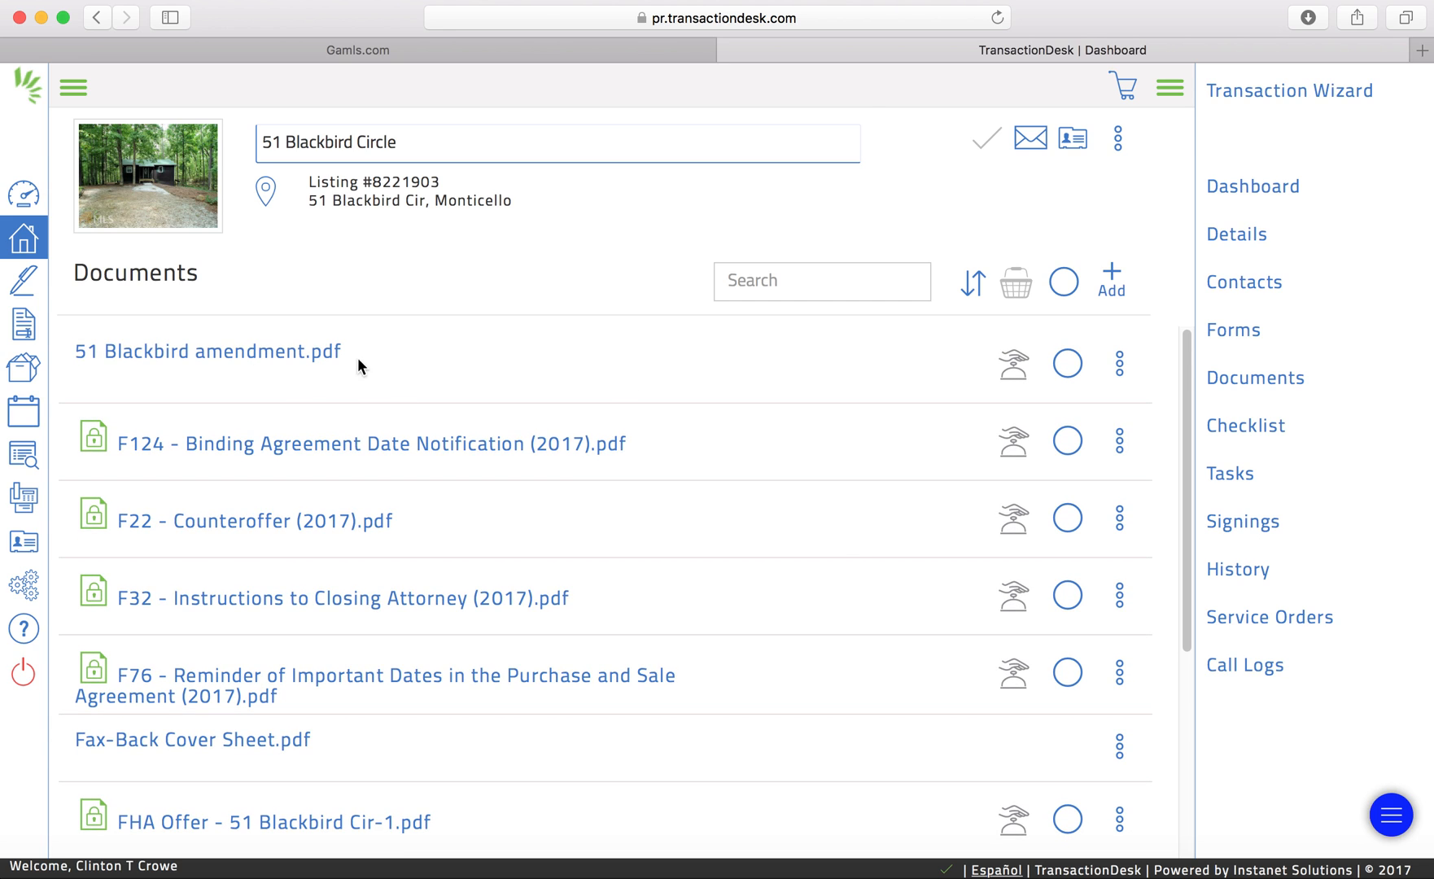
# Send 51 Blackbird amendment.pdf for review, and open the document review request email from its incoming notification
pyautogui.click(1015, 370)
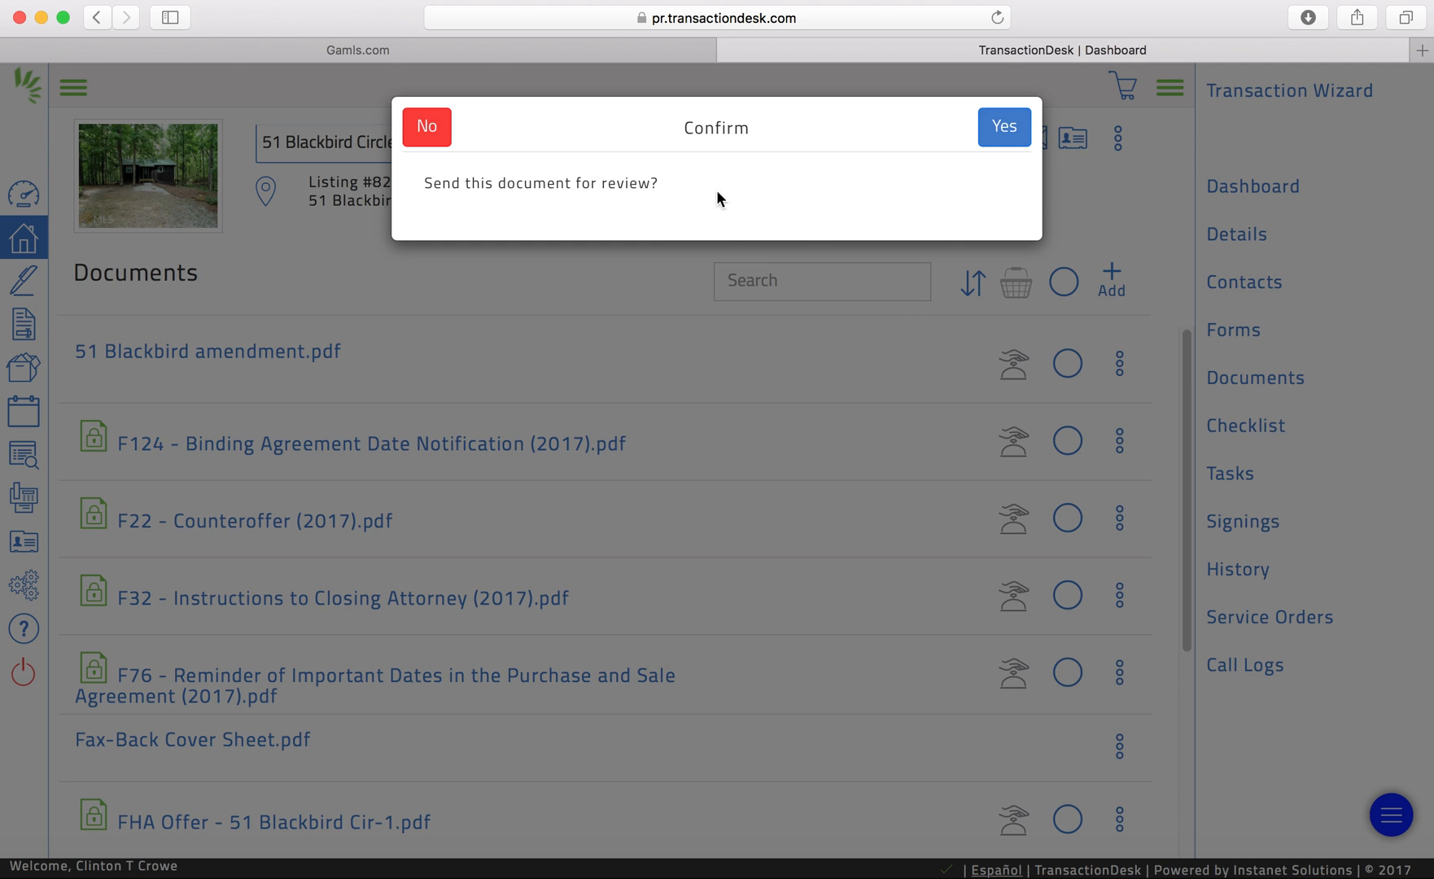
pyautogui.click(1009, 136)
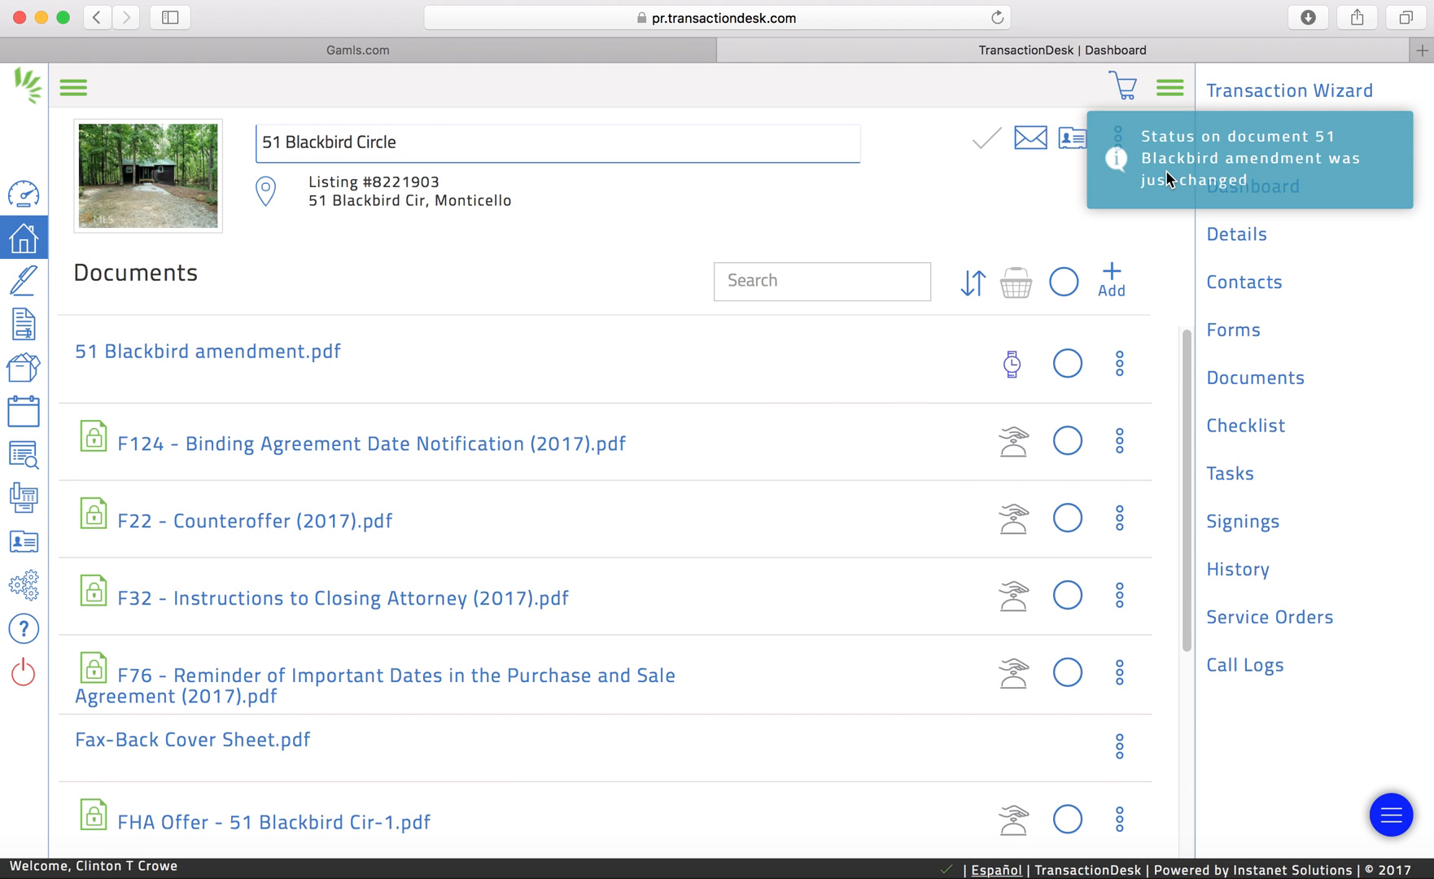
pyautogui.moveTo(1011, 371)
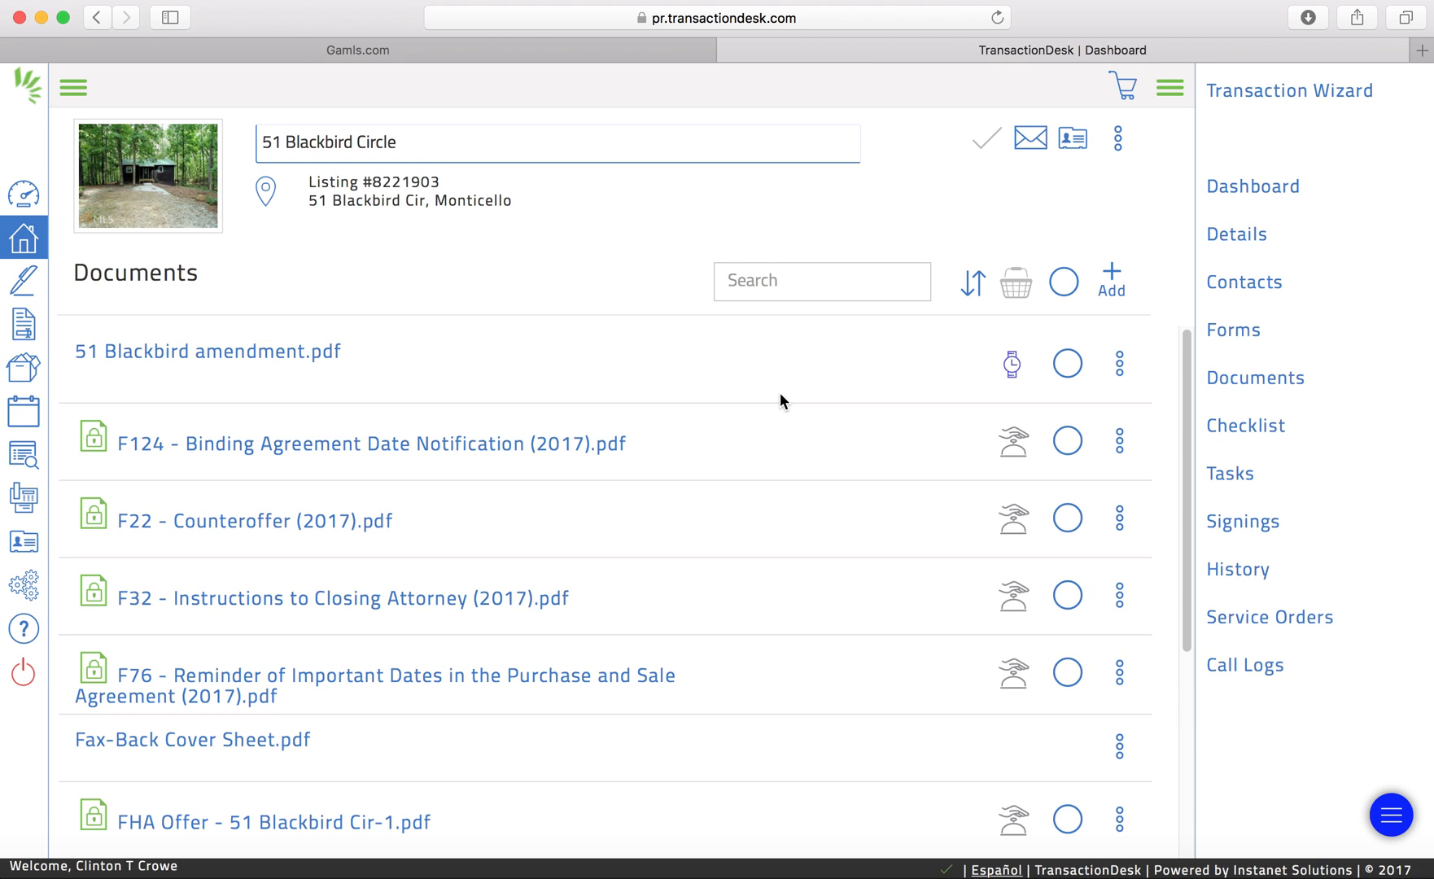
pyautogui.moveTo(1217, 58)
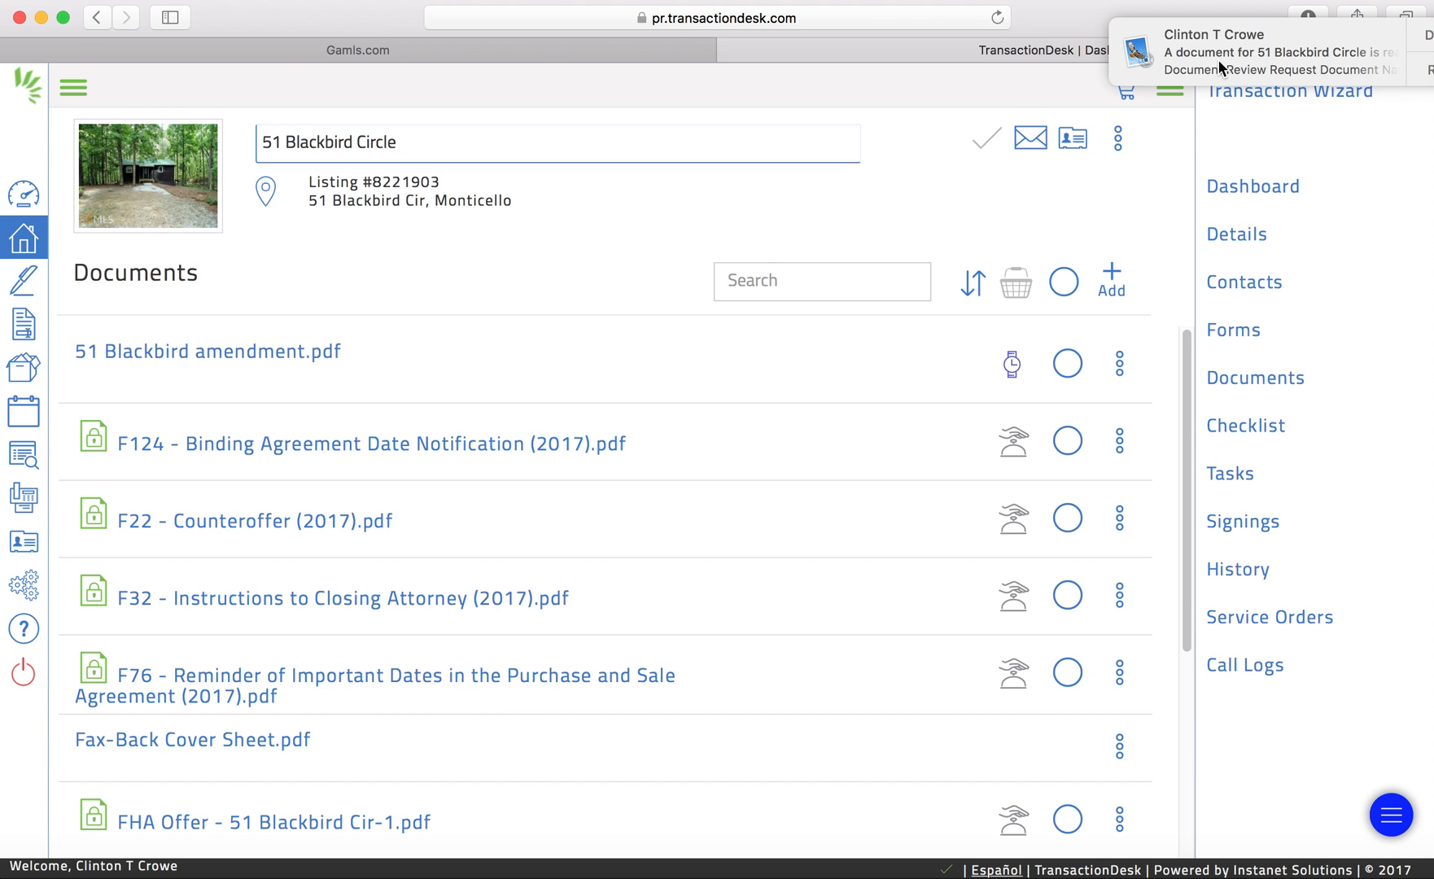
pyautogui.click(1218, 59)
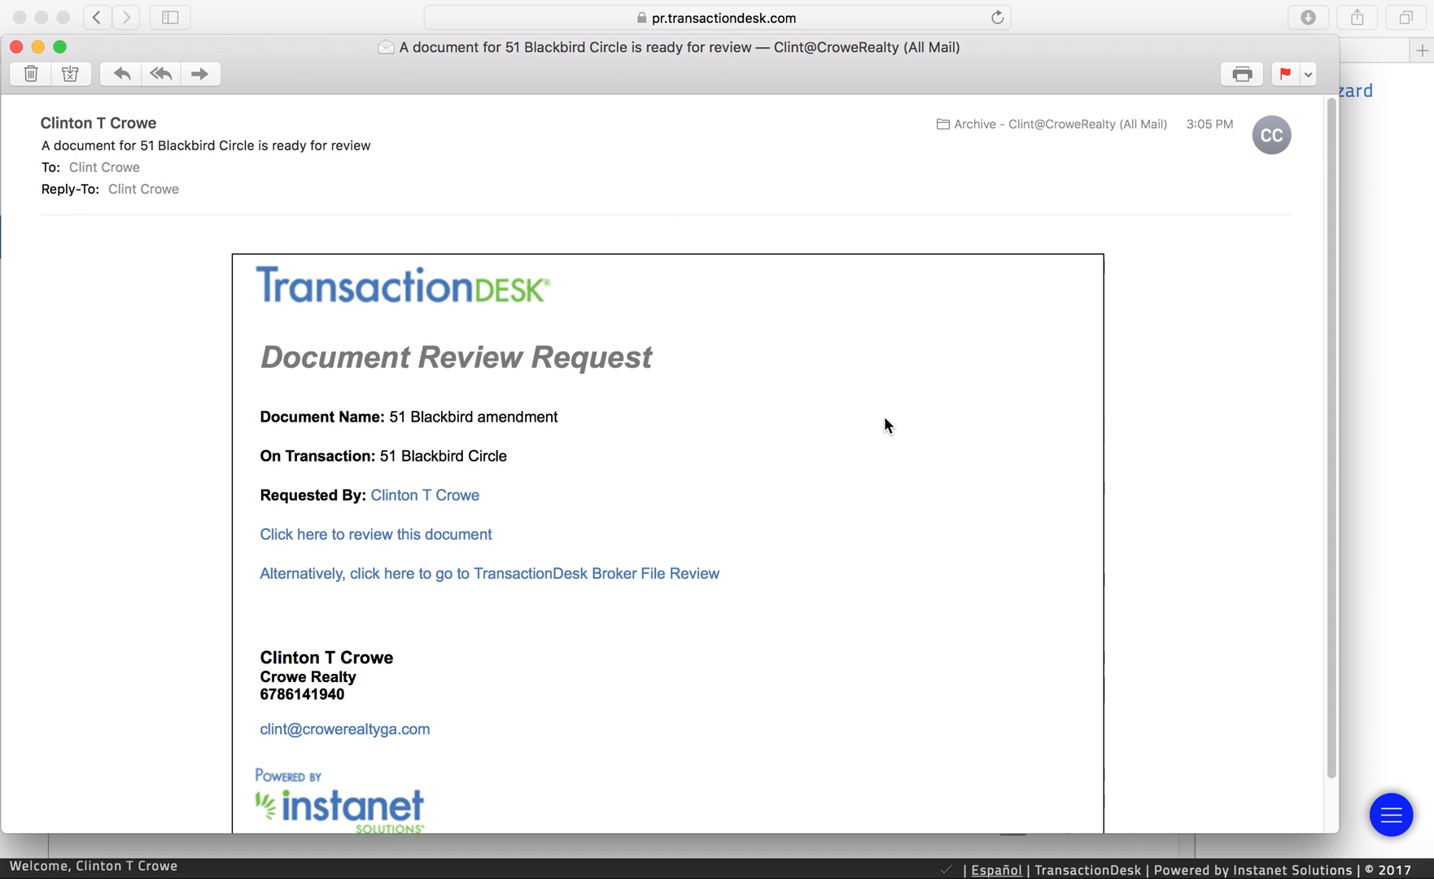
# Open the 51 Blackbird amendment from the review request email and read through all its pages, including the signatures
pyautogui.scroll(-3, 886, 423)
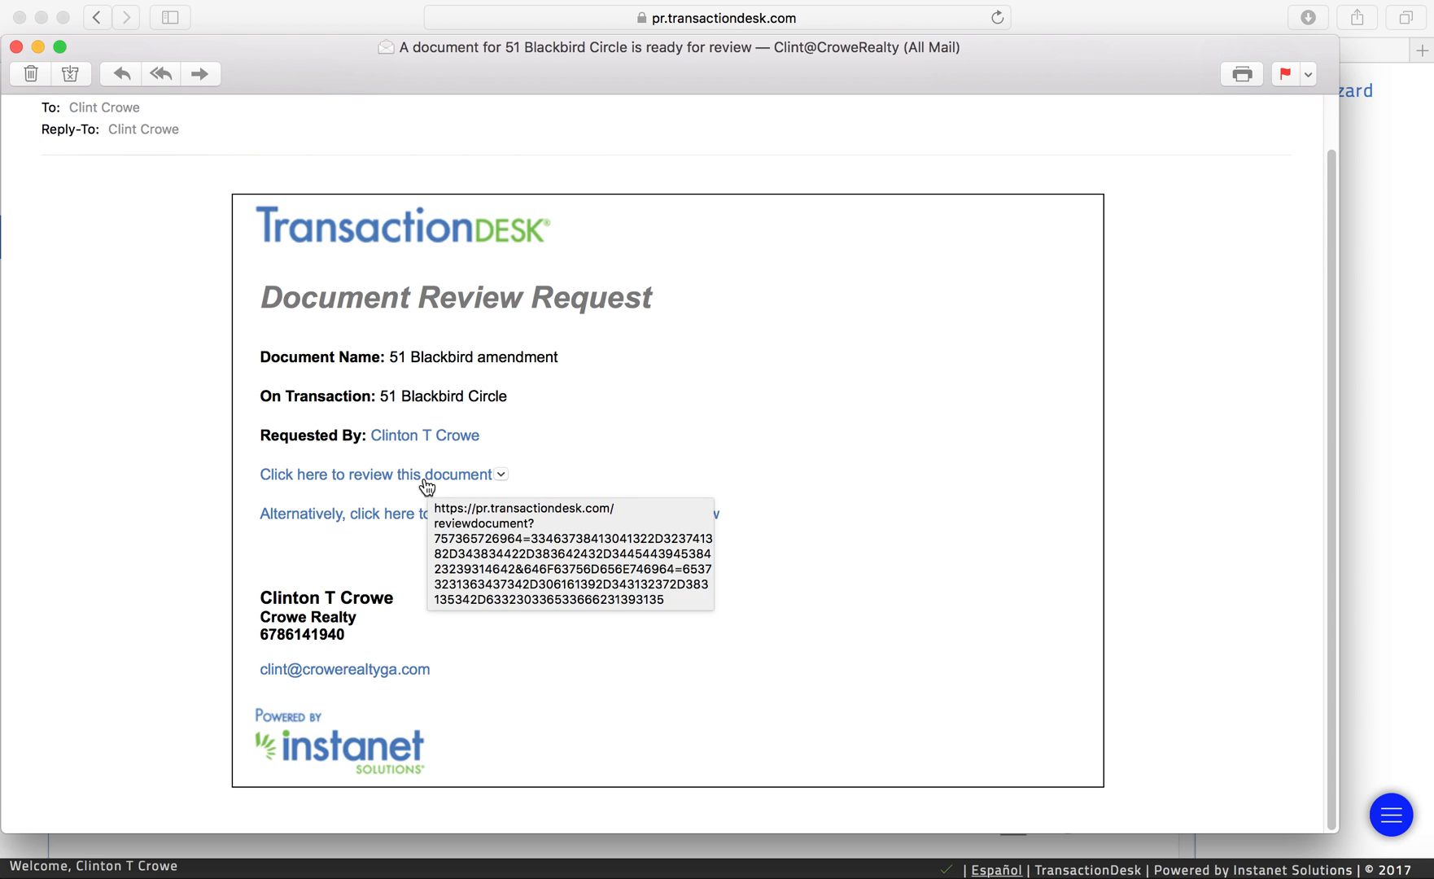
pyautogui.click(394, 476)
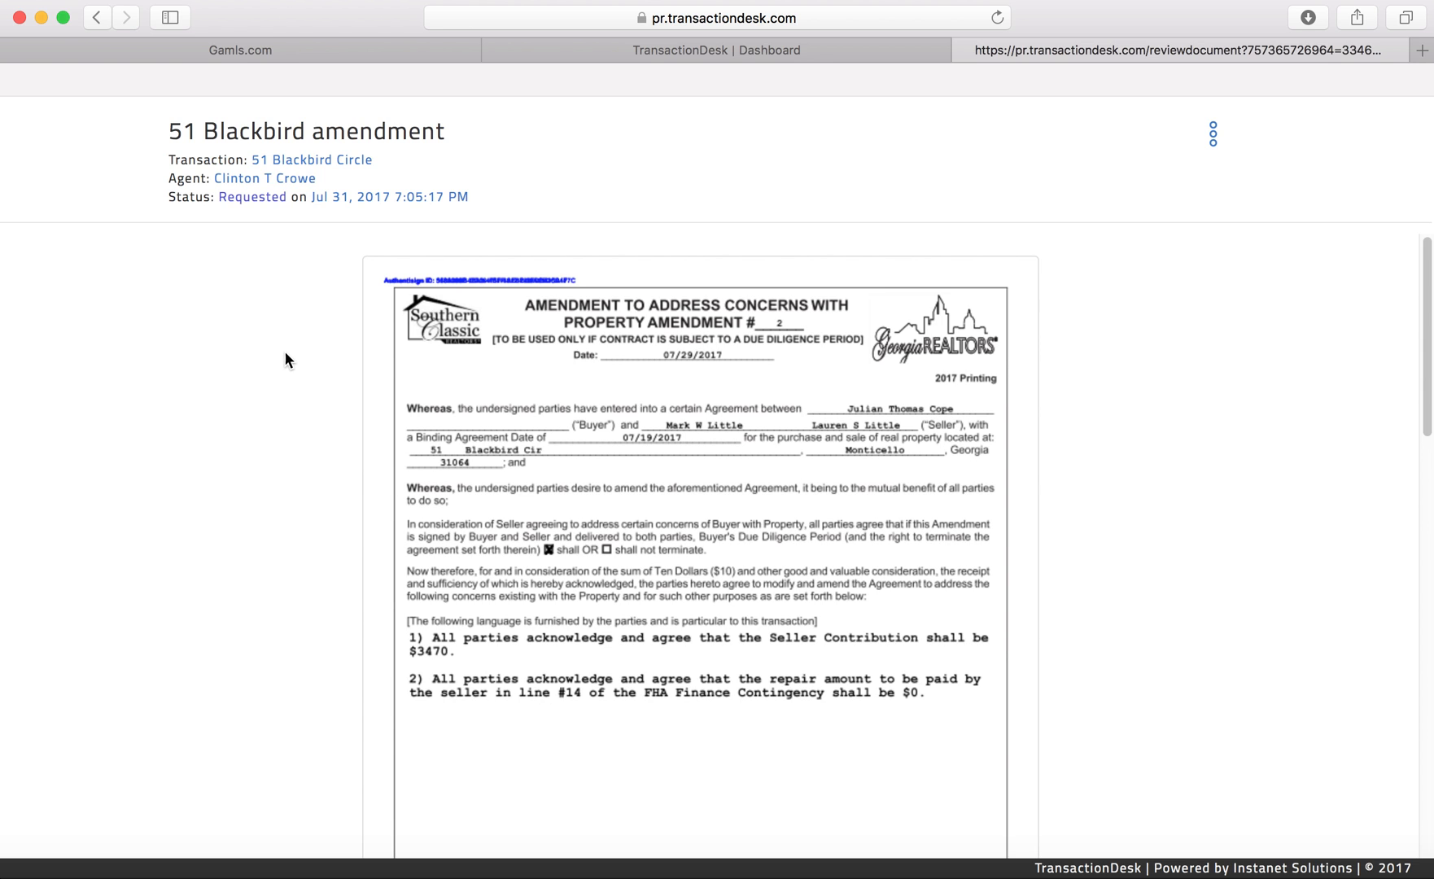
pyautogui.scroll(-3, 918, 511)
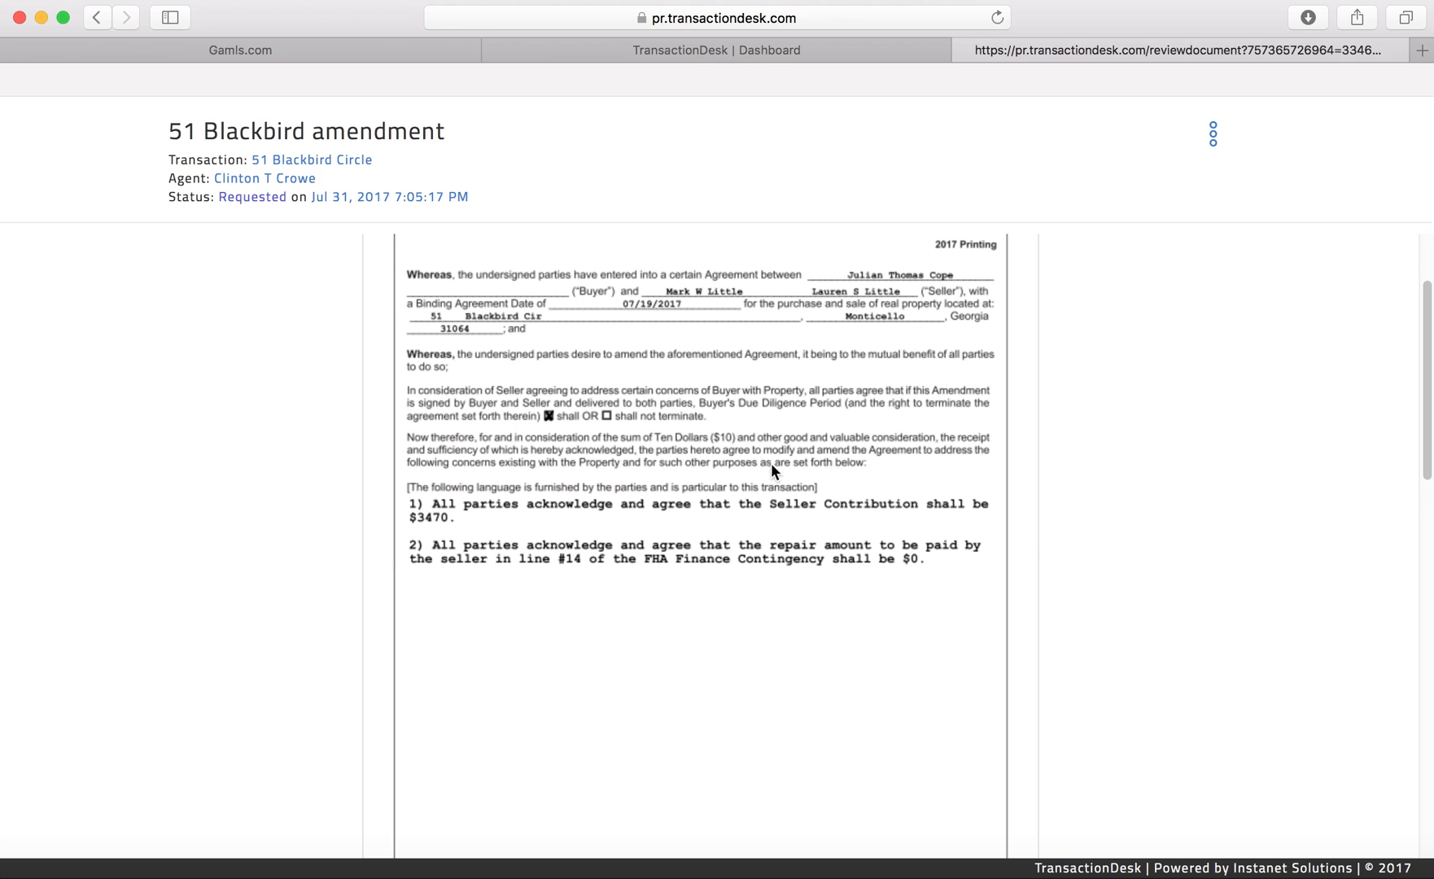
pyautogui.scroll(-15, 817, 542)
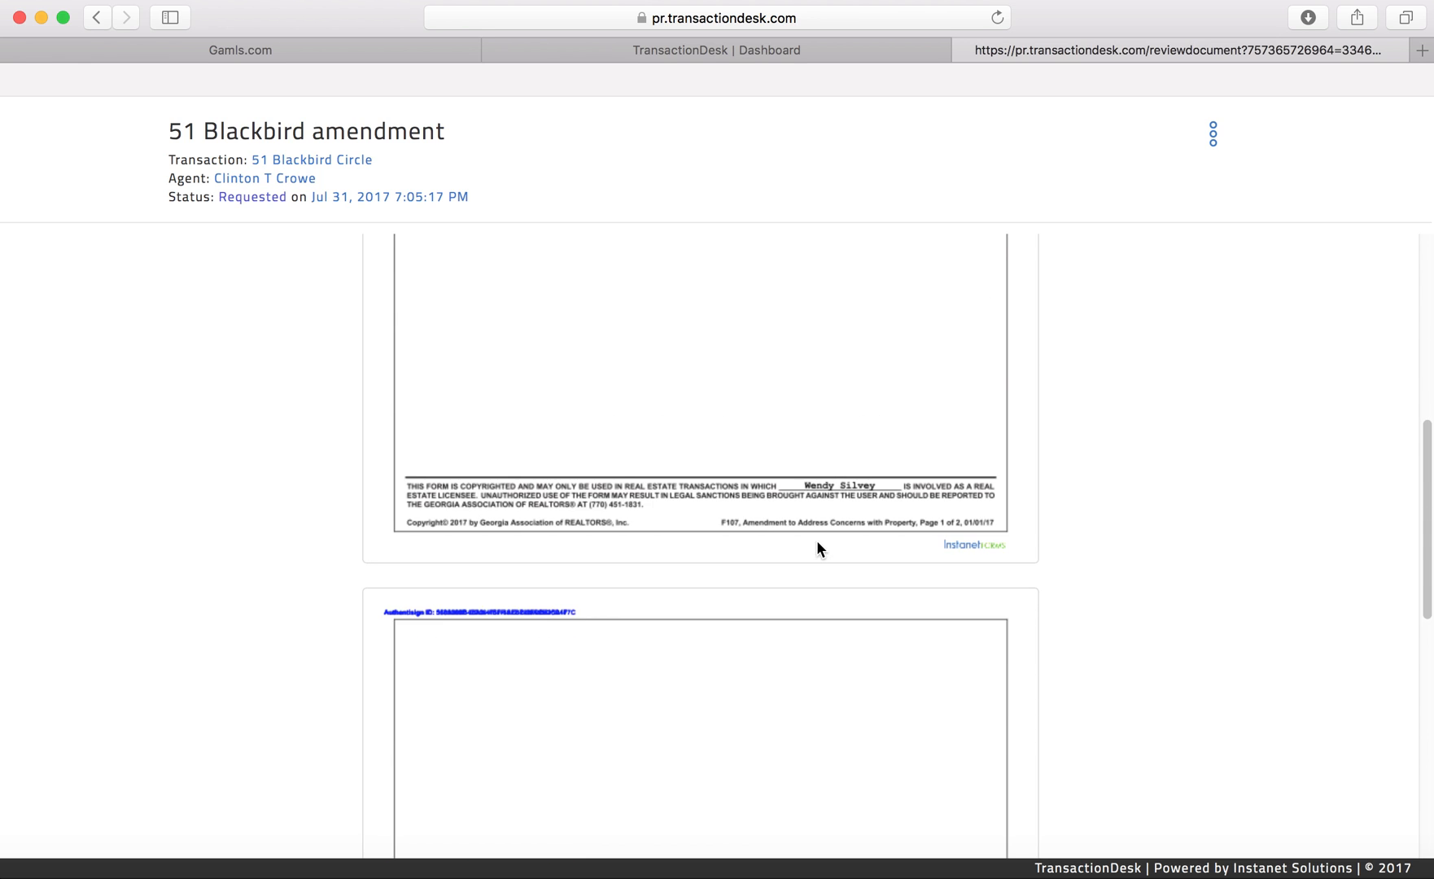
pyautogui.scroll(-10, 818, 541)
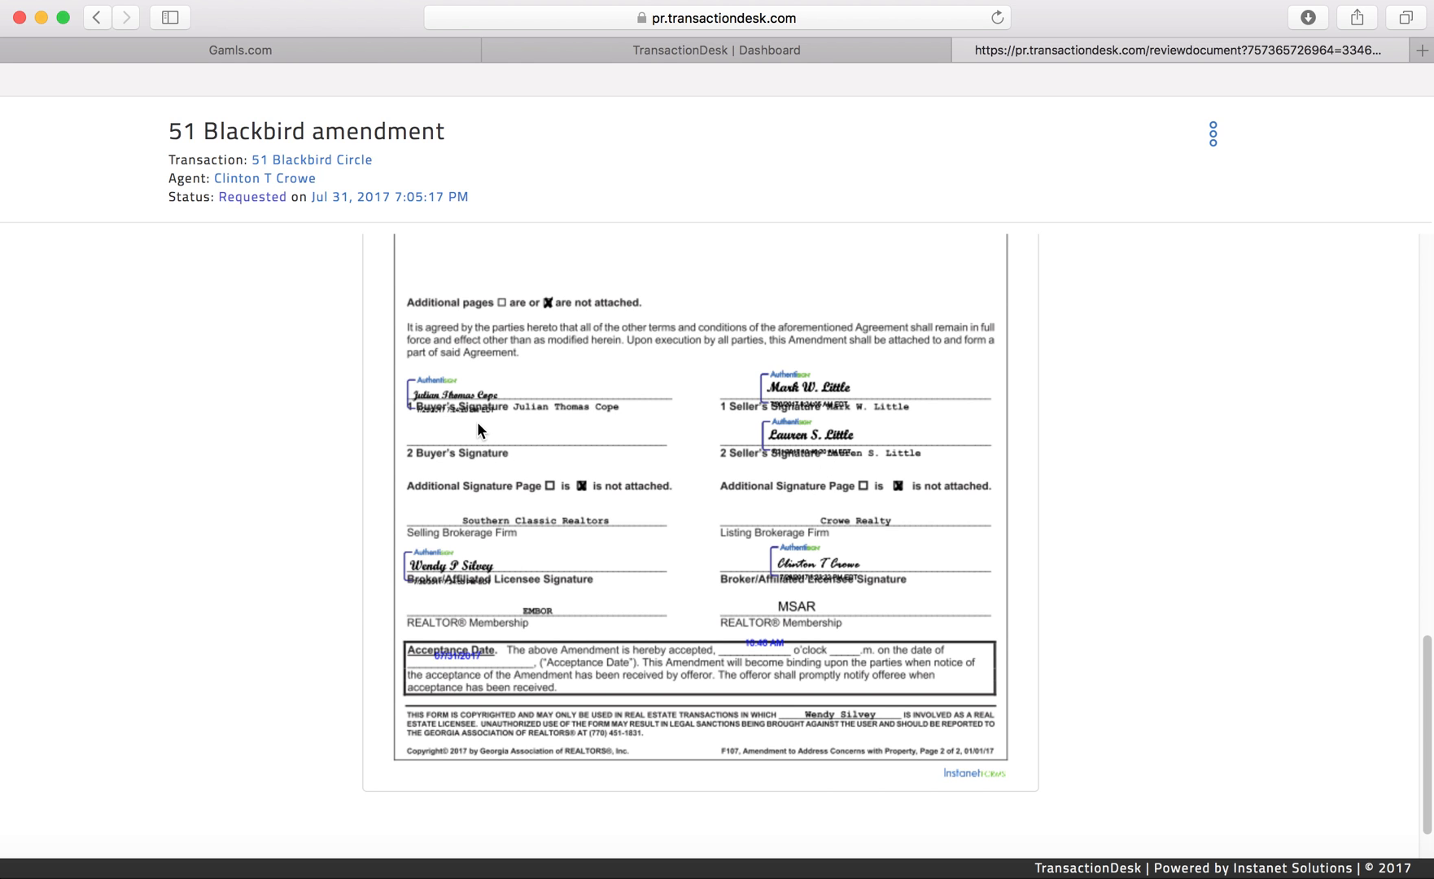
pyautogui.scroll(-12, 688, 461)
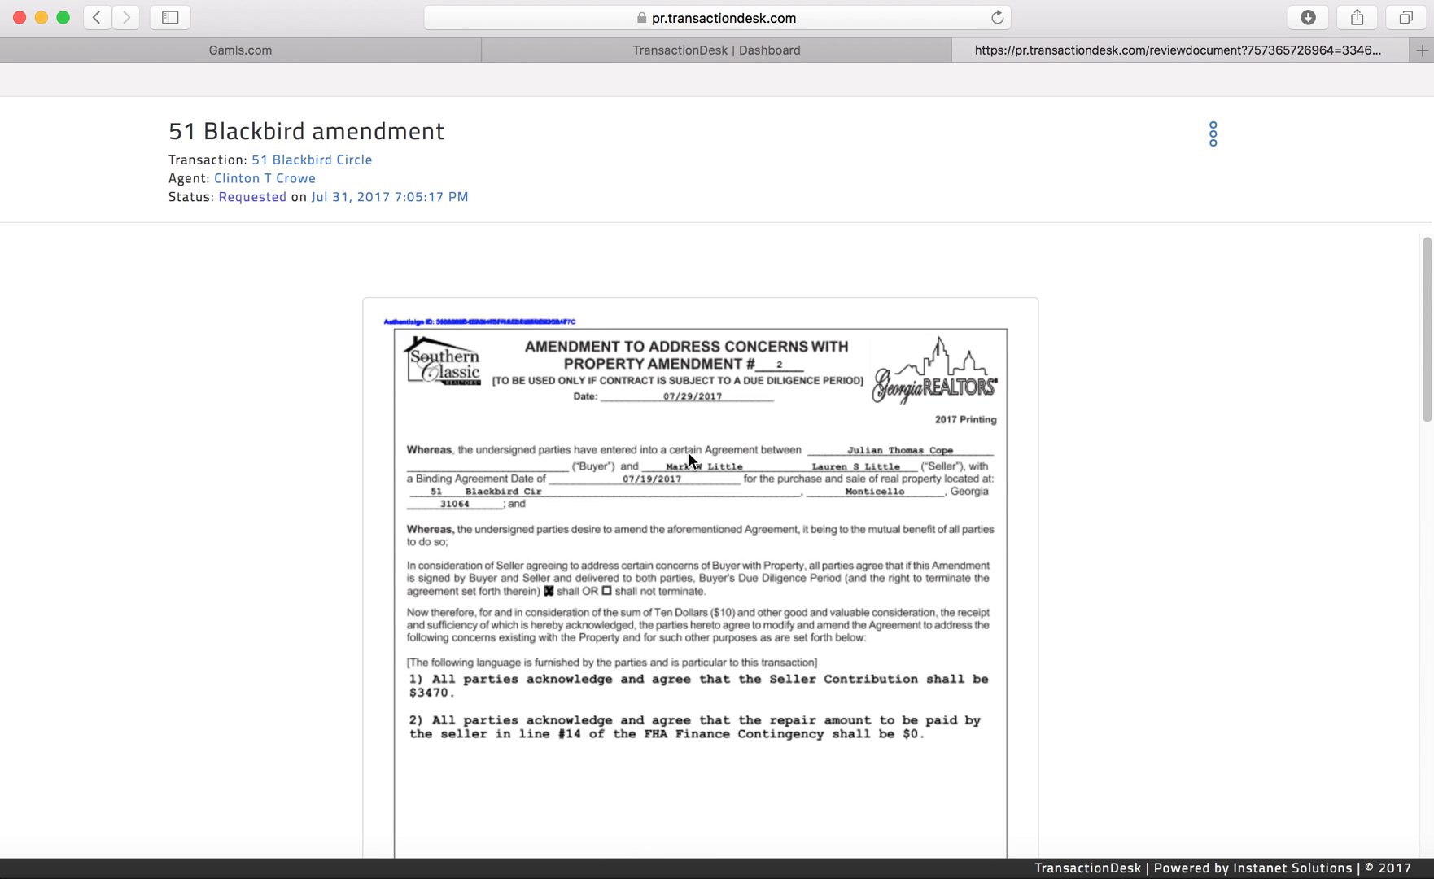
# Reject the 51 Blackbird amendment with the canned note "new canned noteThere is at least 1 signer missing" and save it
pyautogui.click(1215, 144)
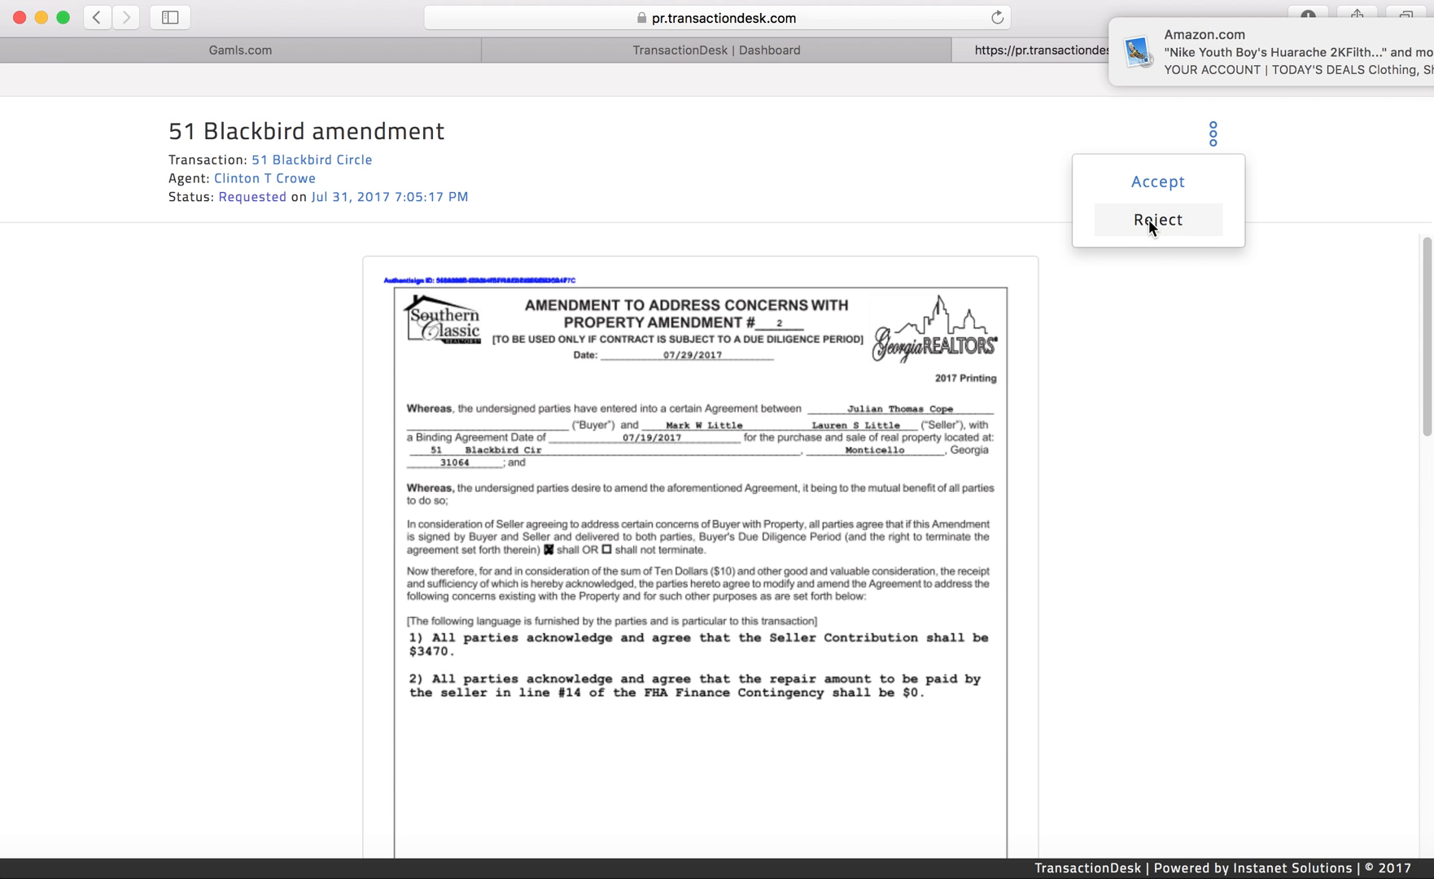
pyautogui.click(1149, 218)
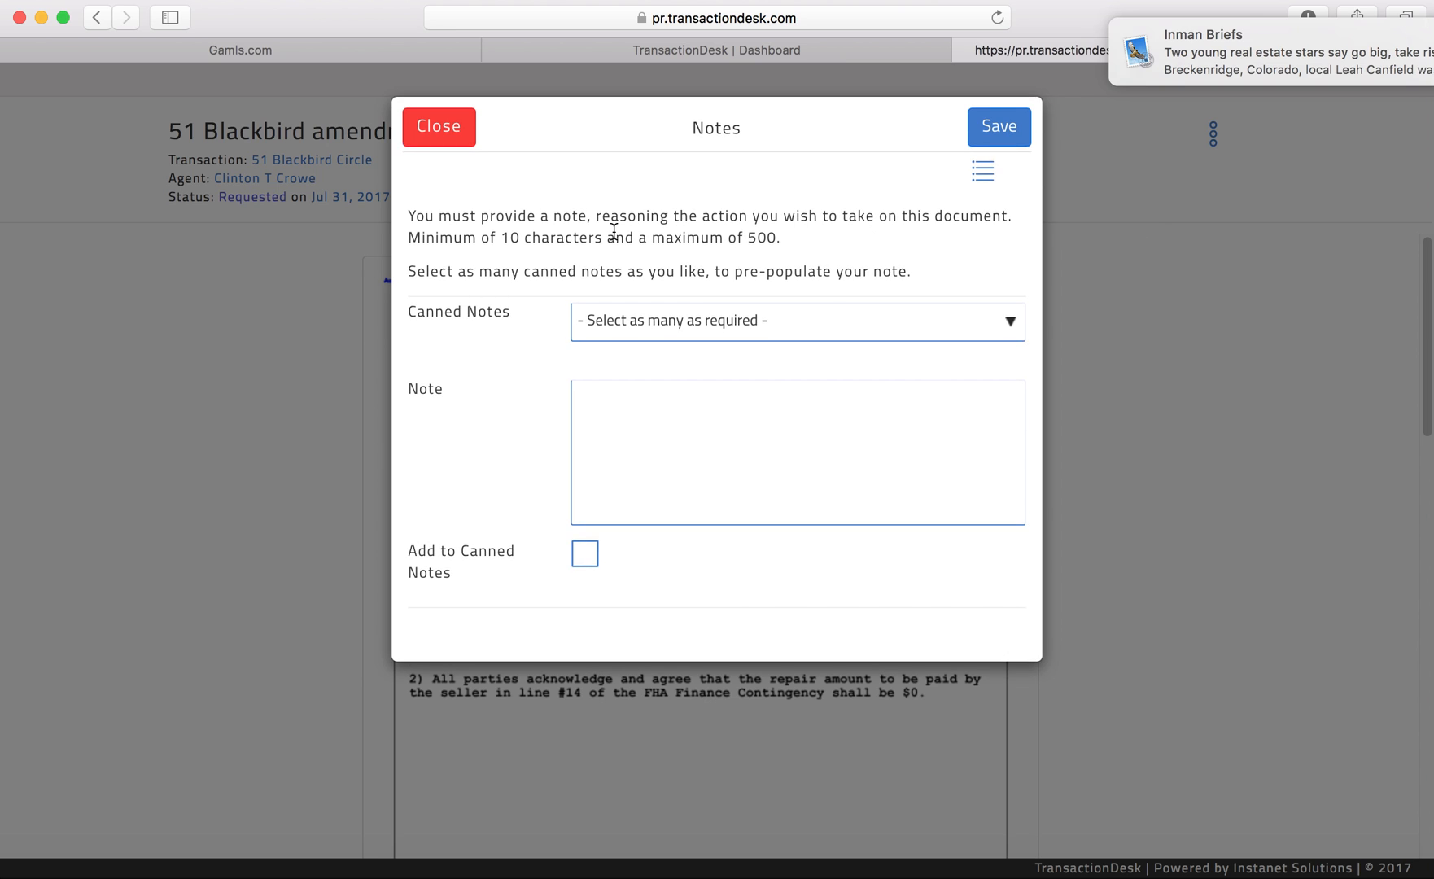
pyautogui.click(1011, 324)
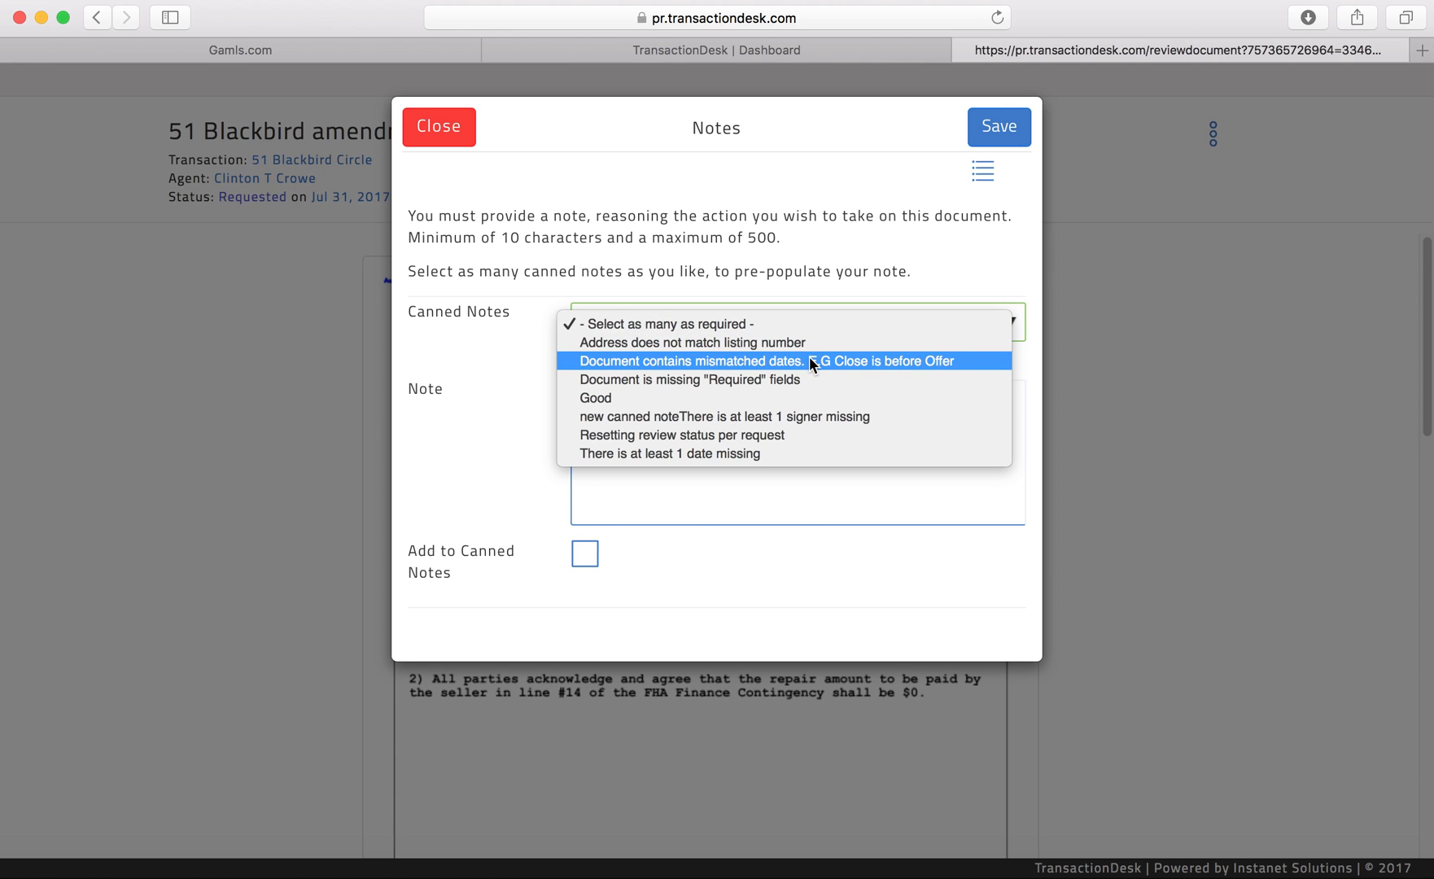
pyautogui.click(778, 417)
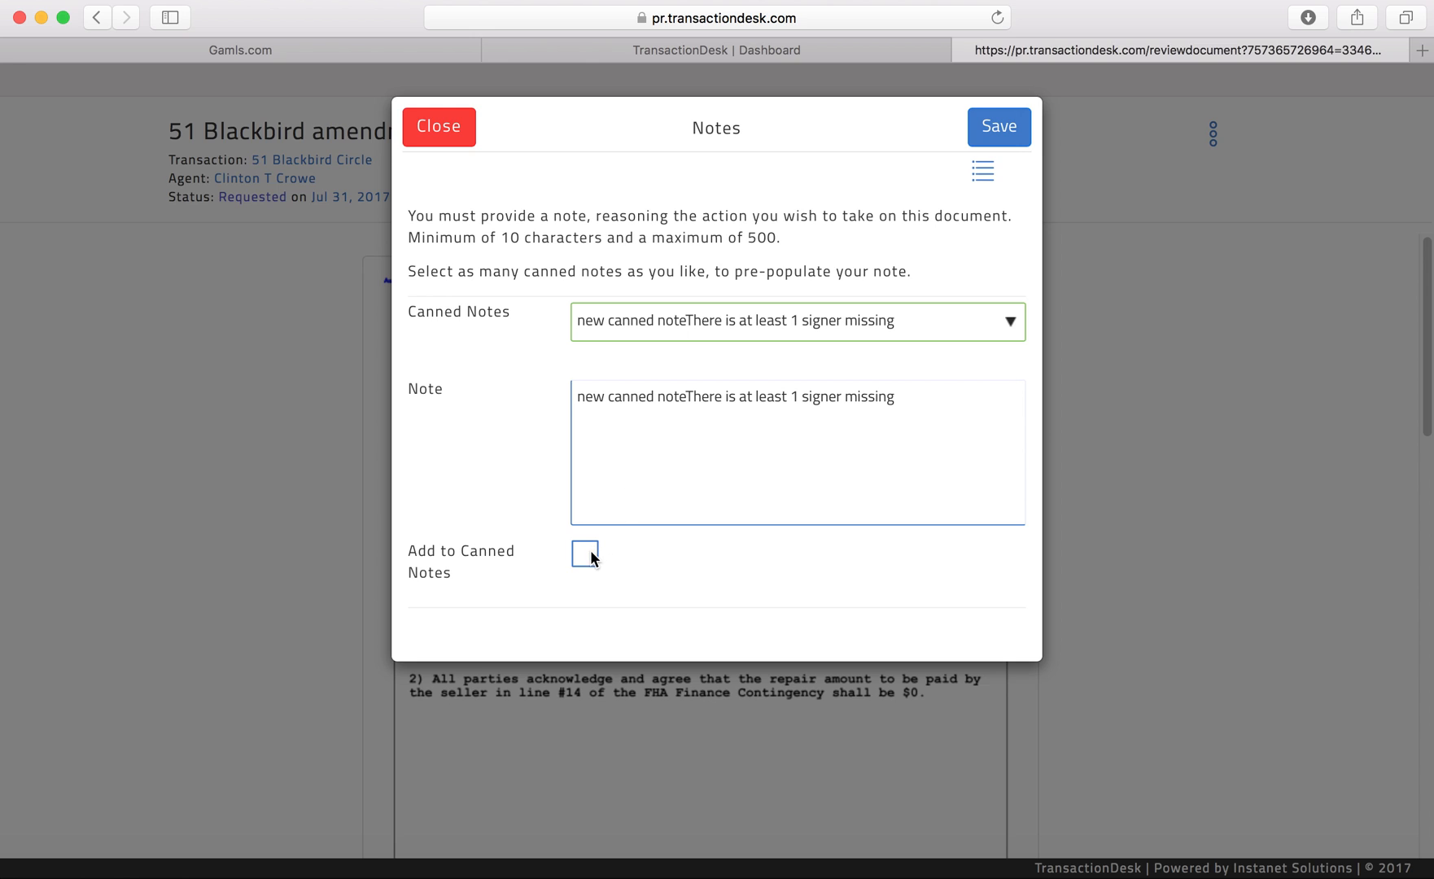
pyautogui.click(1006, 131)
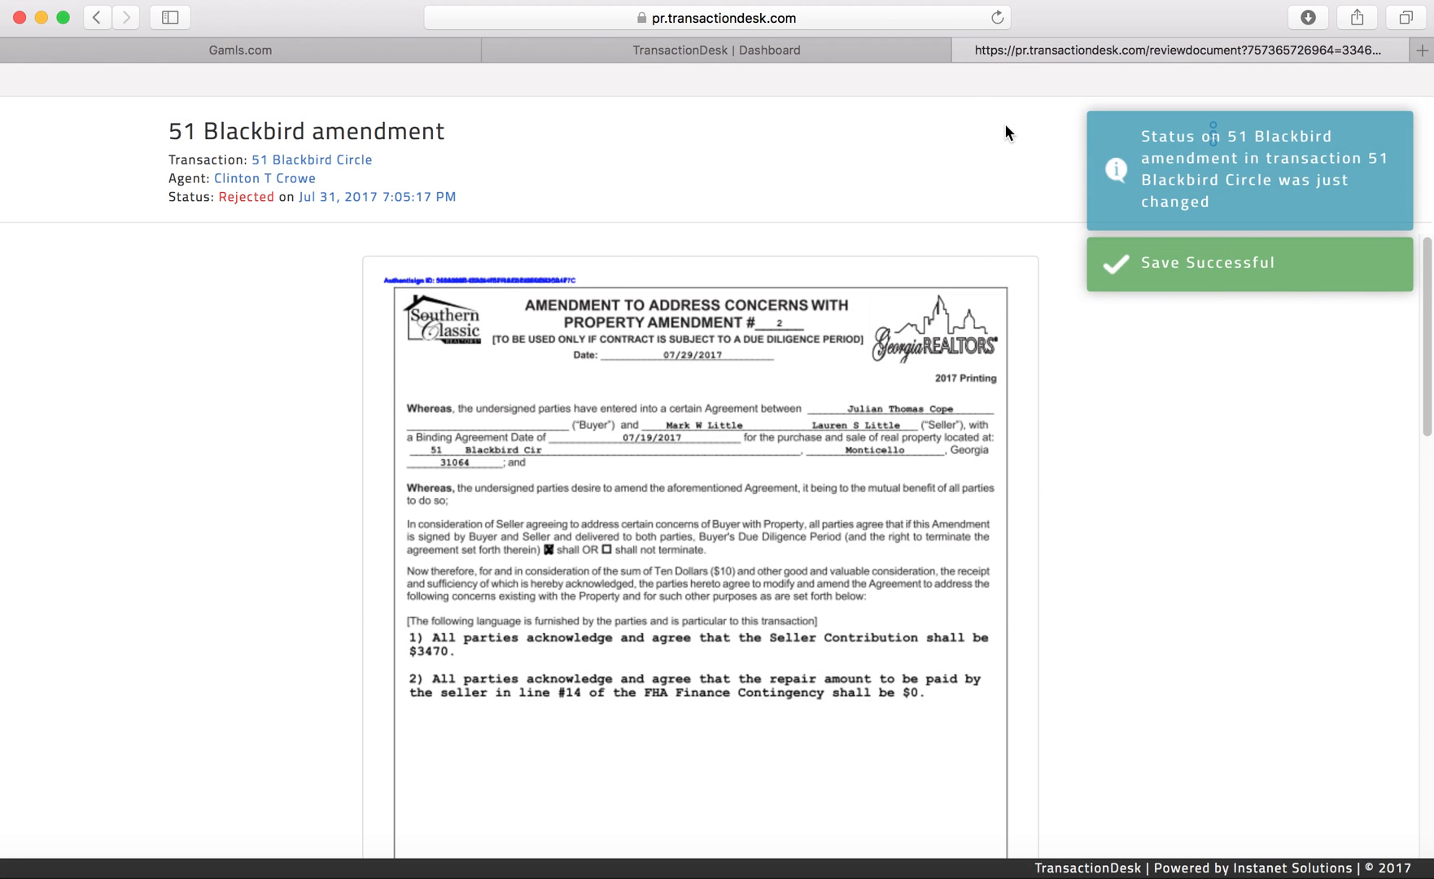
pyautogui.click(965, 49)
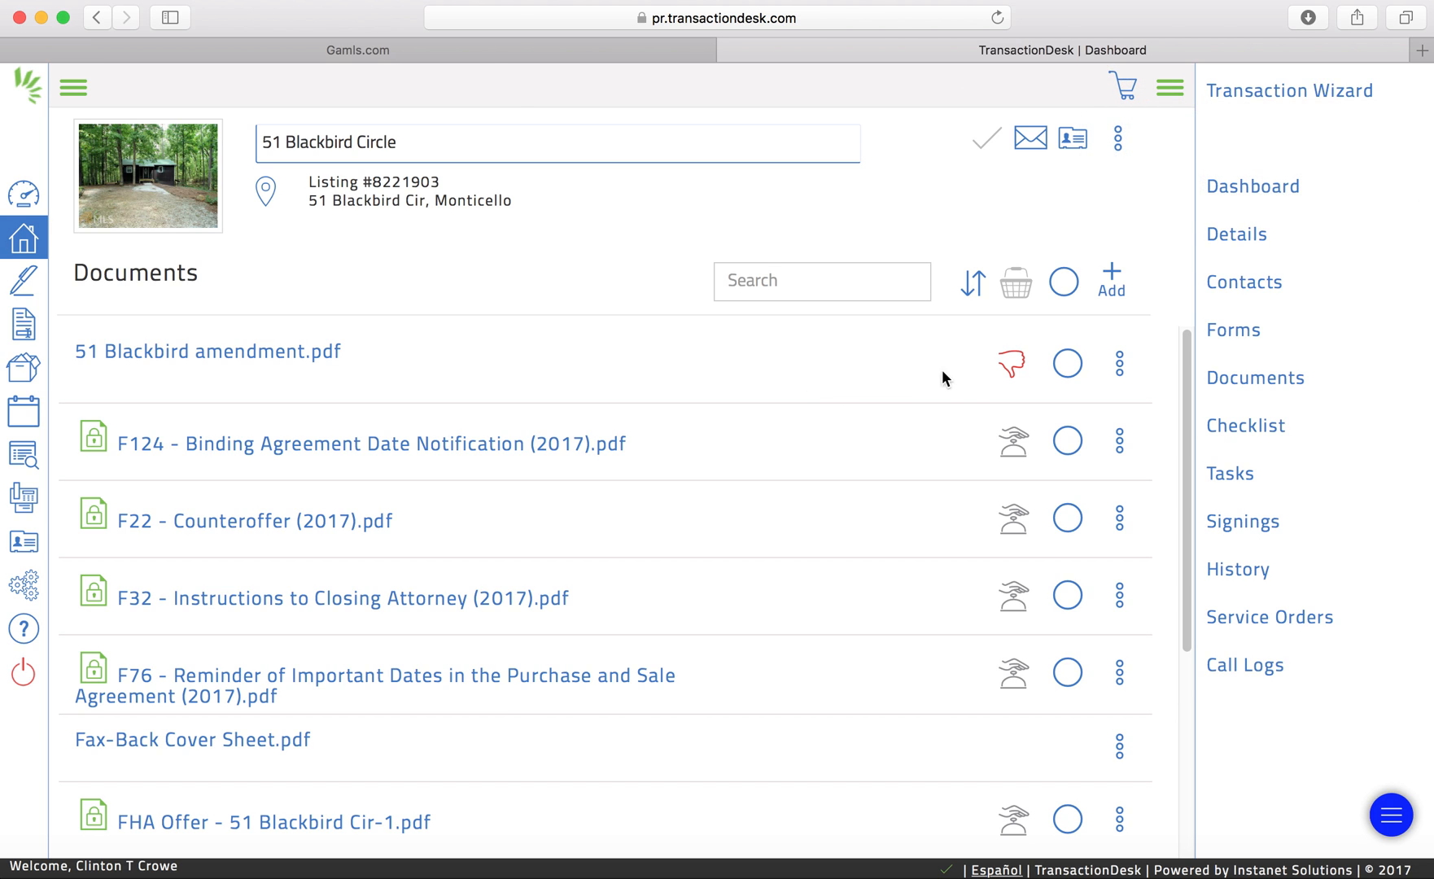
pyautogui.click(1015, 368)
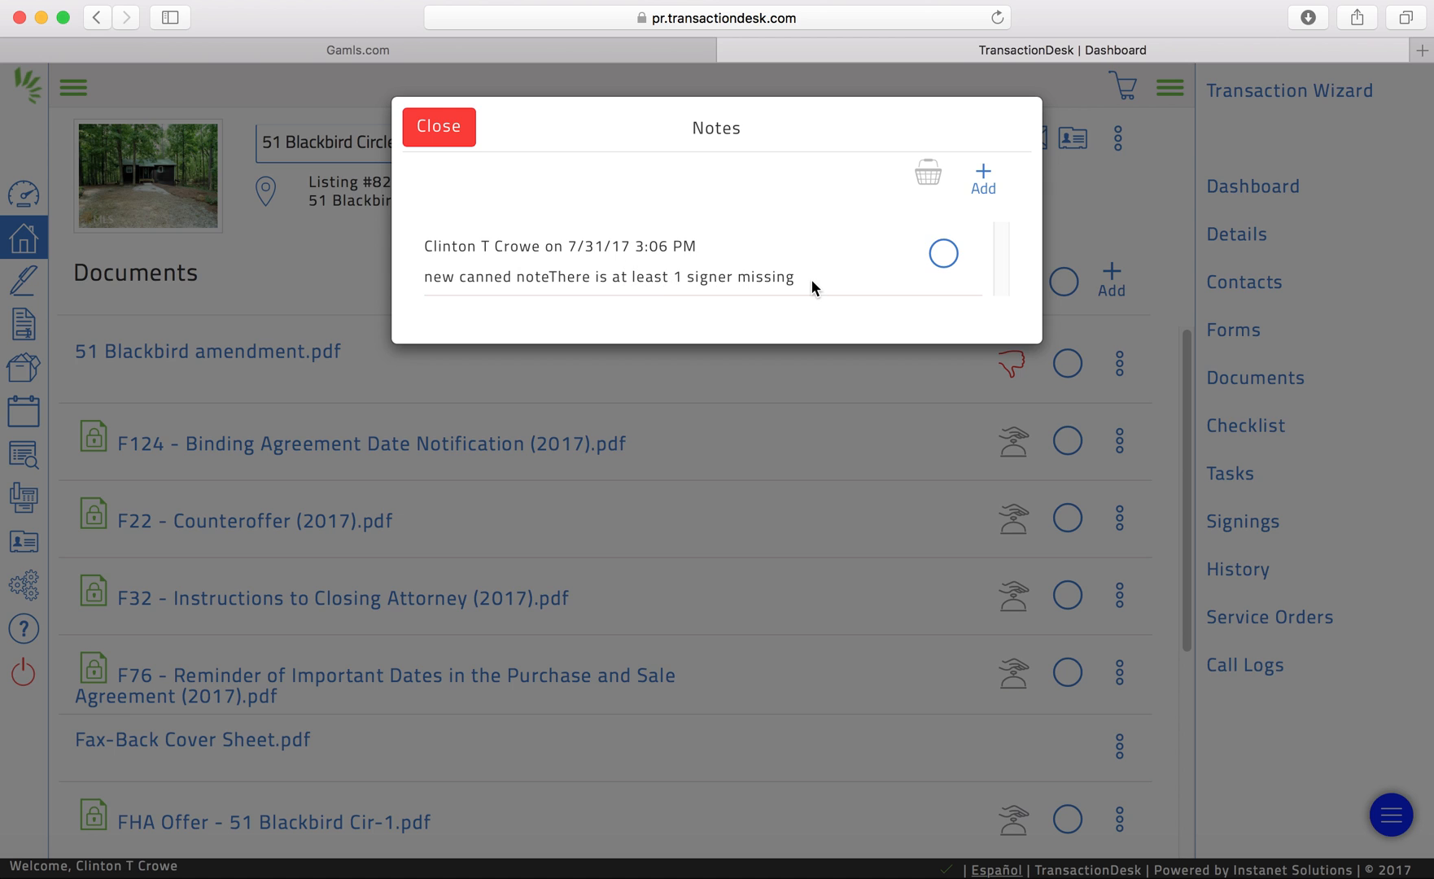
pyautogui.click(944, 255)
pyautogui.click(929, 175)
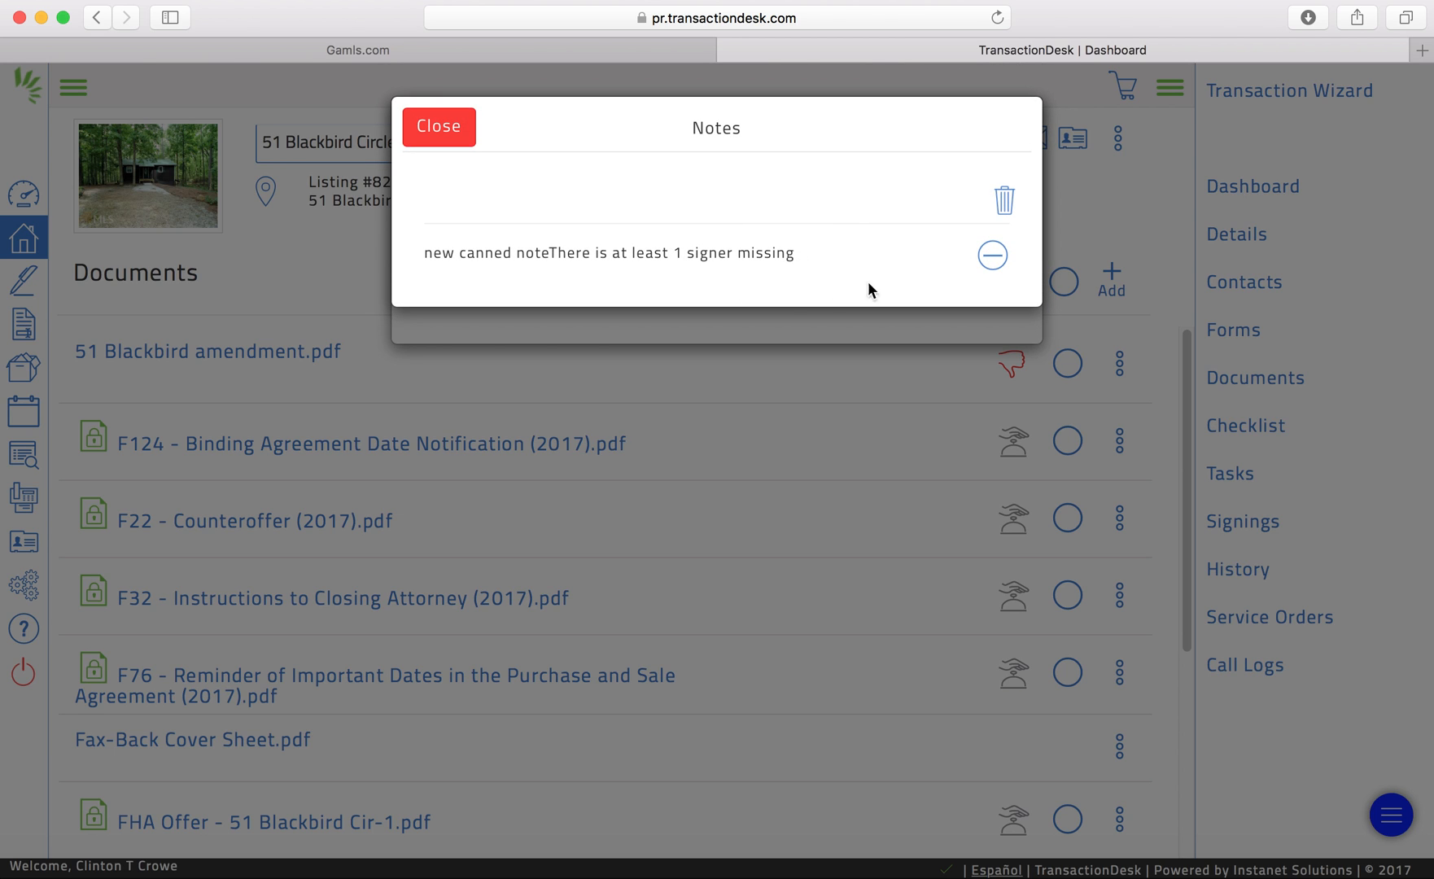
pyautogui.click(443, 133)
pyautogui.click(460, 137)
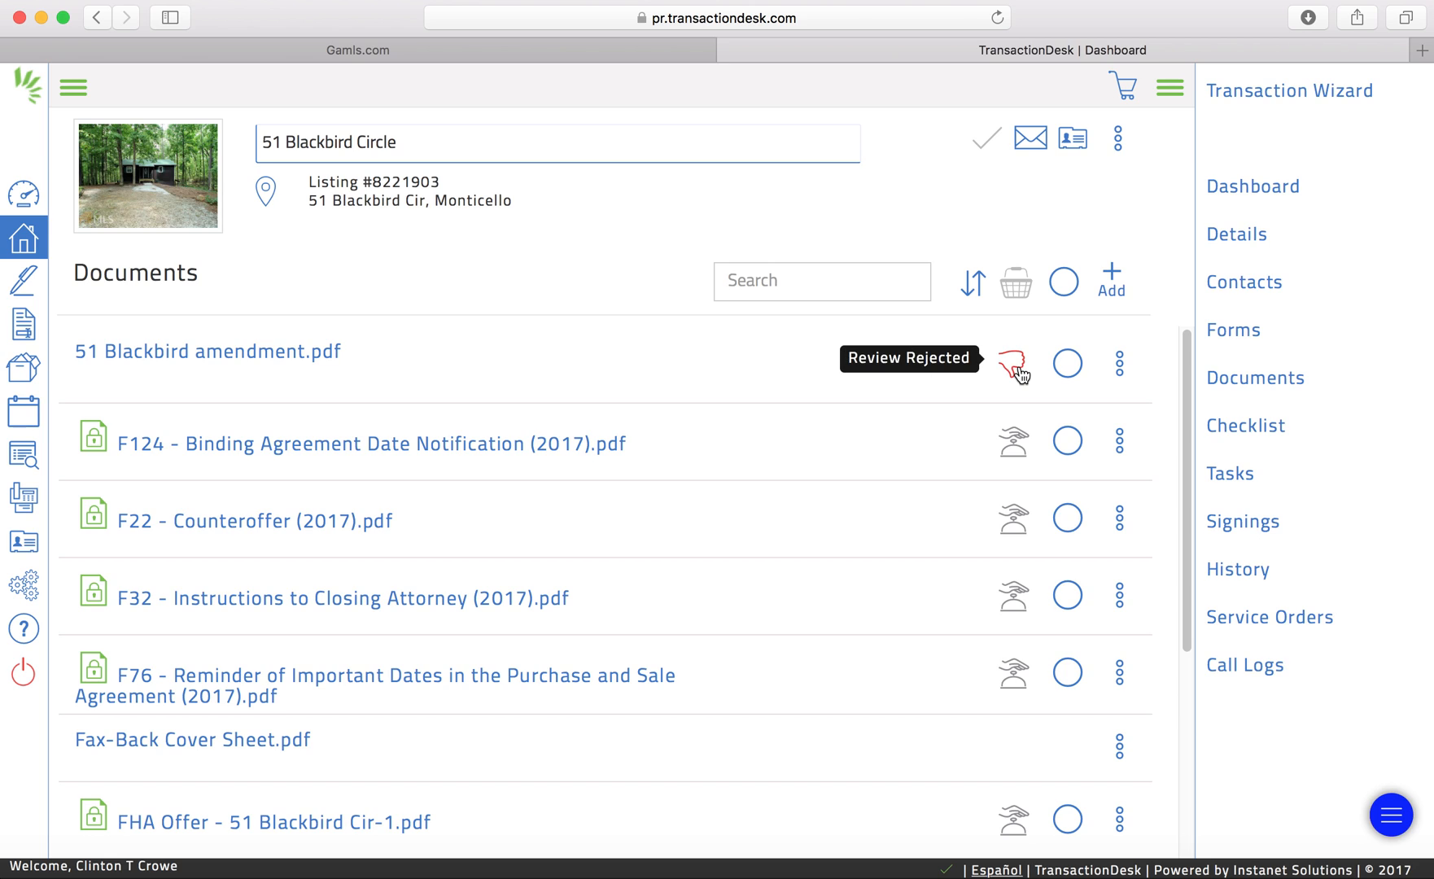
# Upload 51 Blackbird amendment.pdf from the Desktop as a revision of the rejected amendment
pyautogui.click(1068, 365)
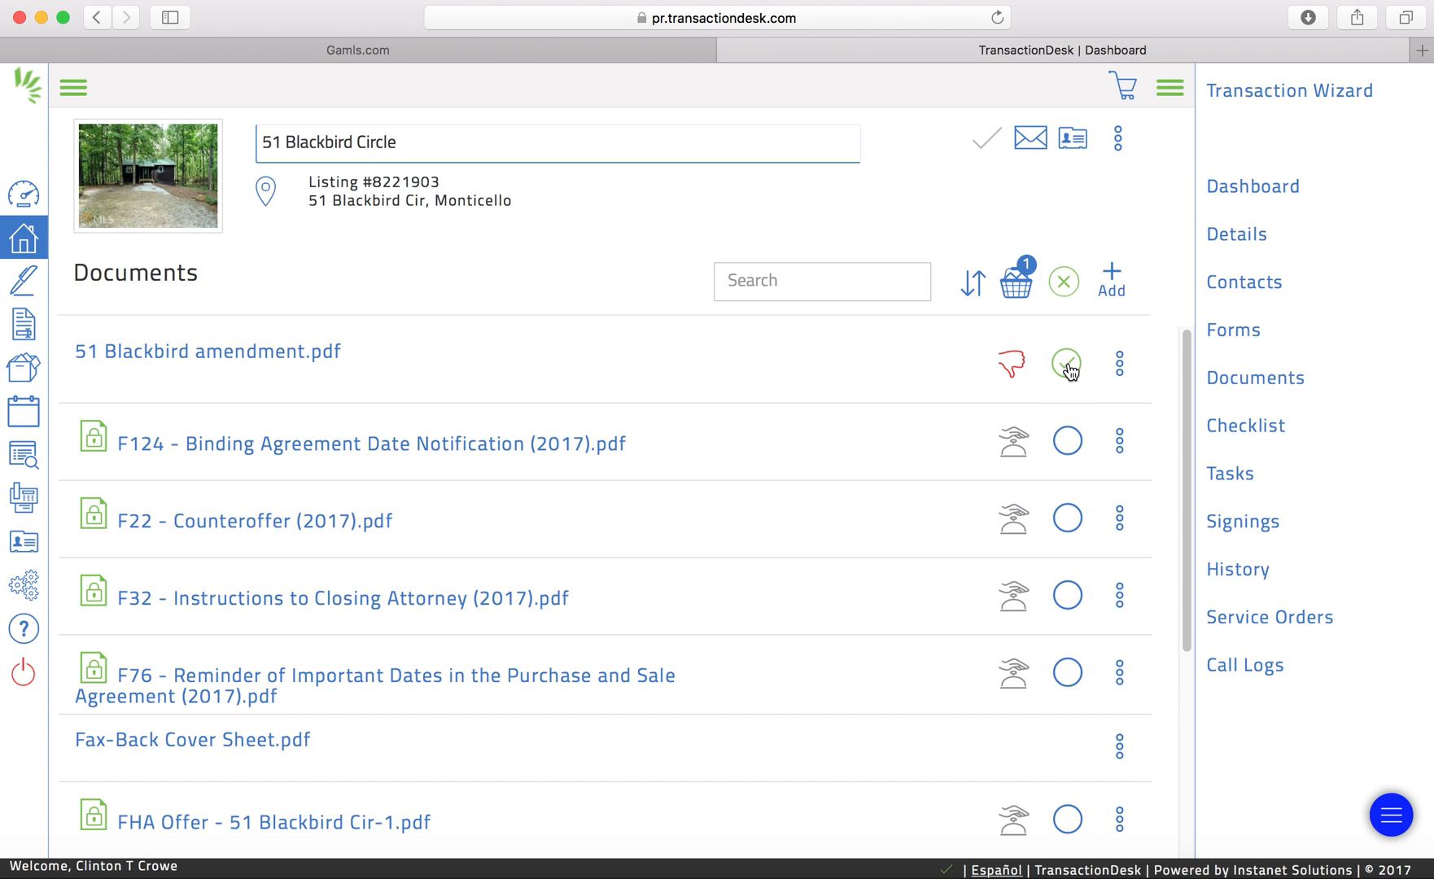
pyautogui.click(1069, 367)
pyautogui.click(1122, 371)
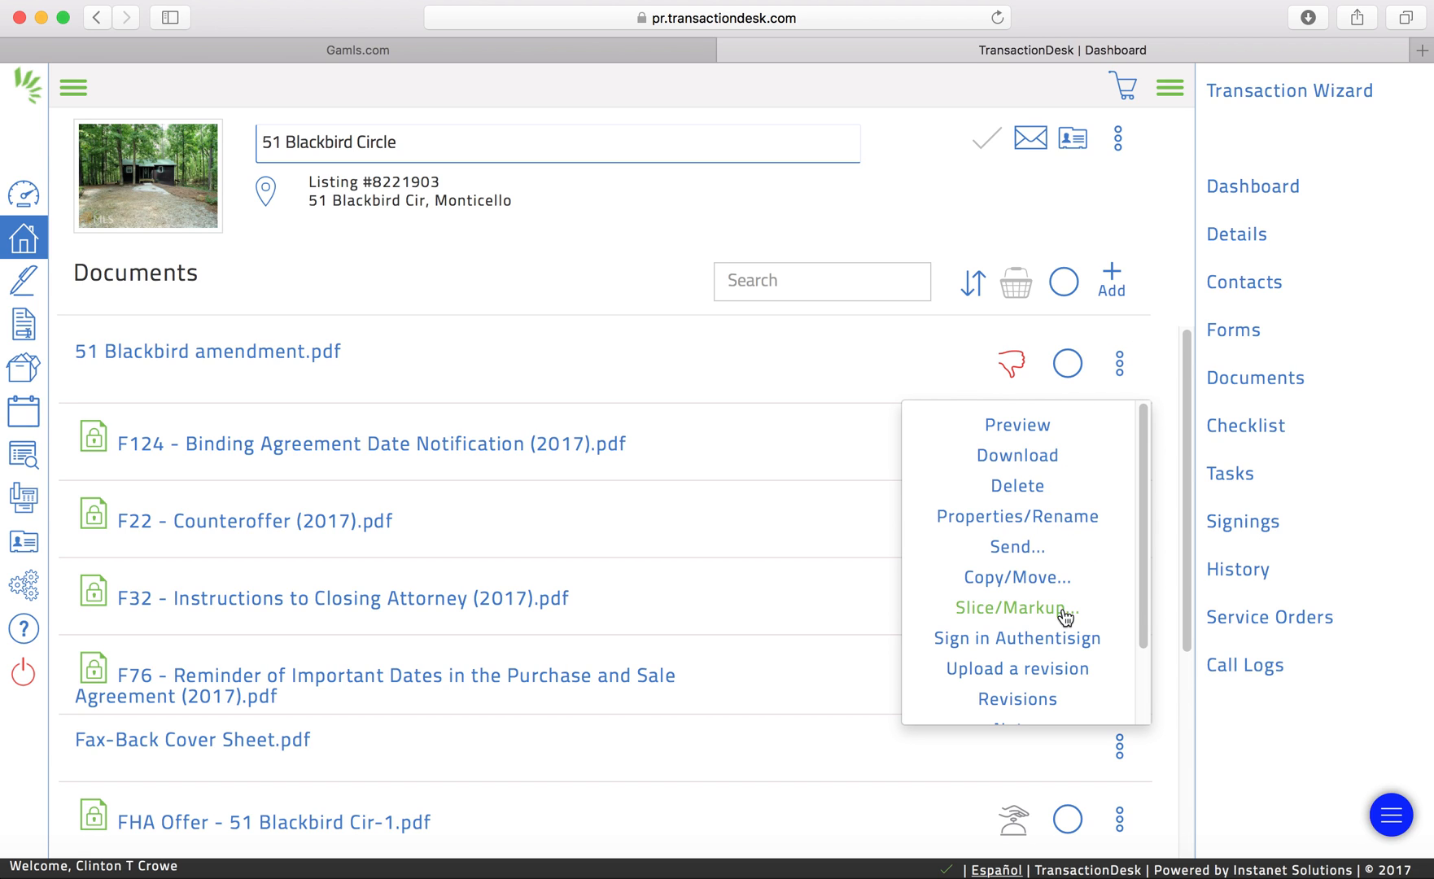
pyautogui.click(1013, 669)
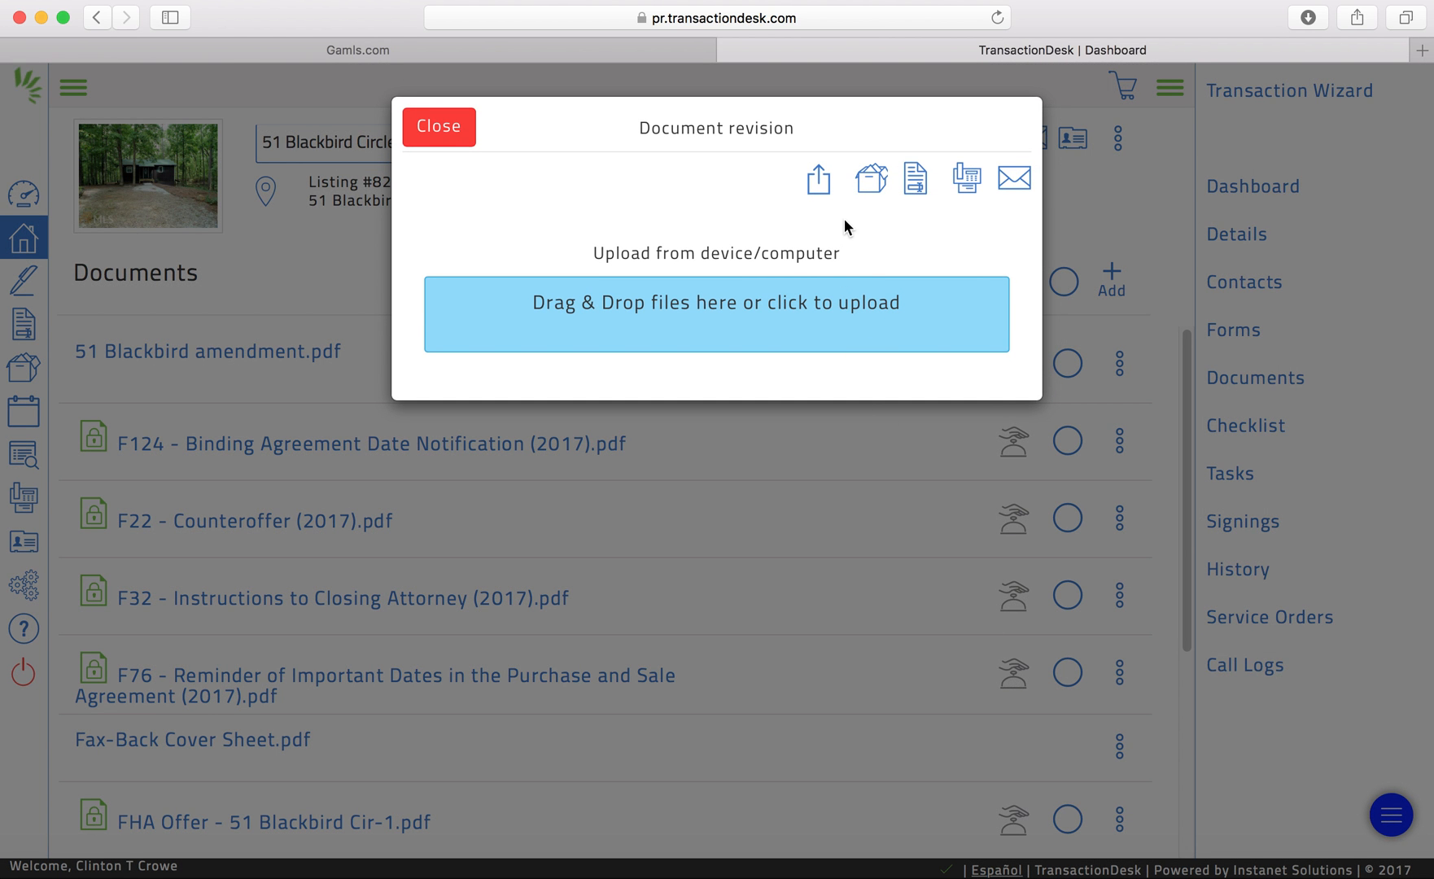
pyautogui.click(771, 317)
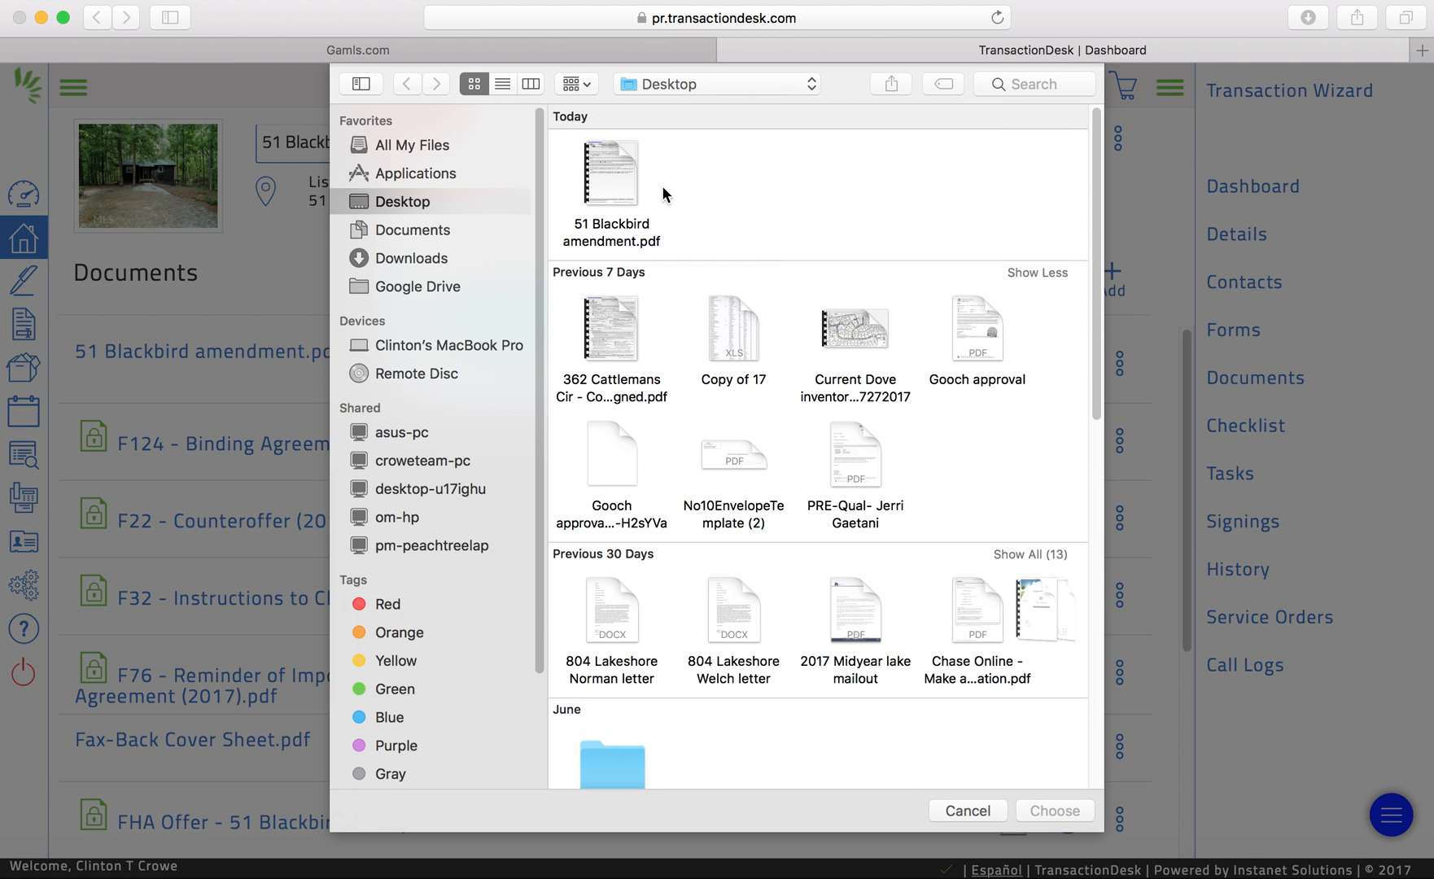
pyautogui.click(612, 155)
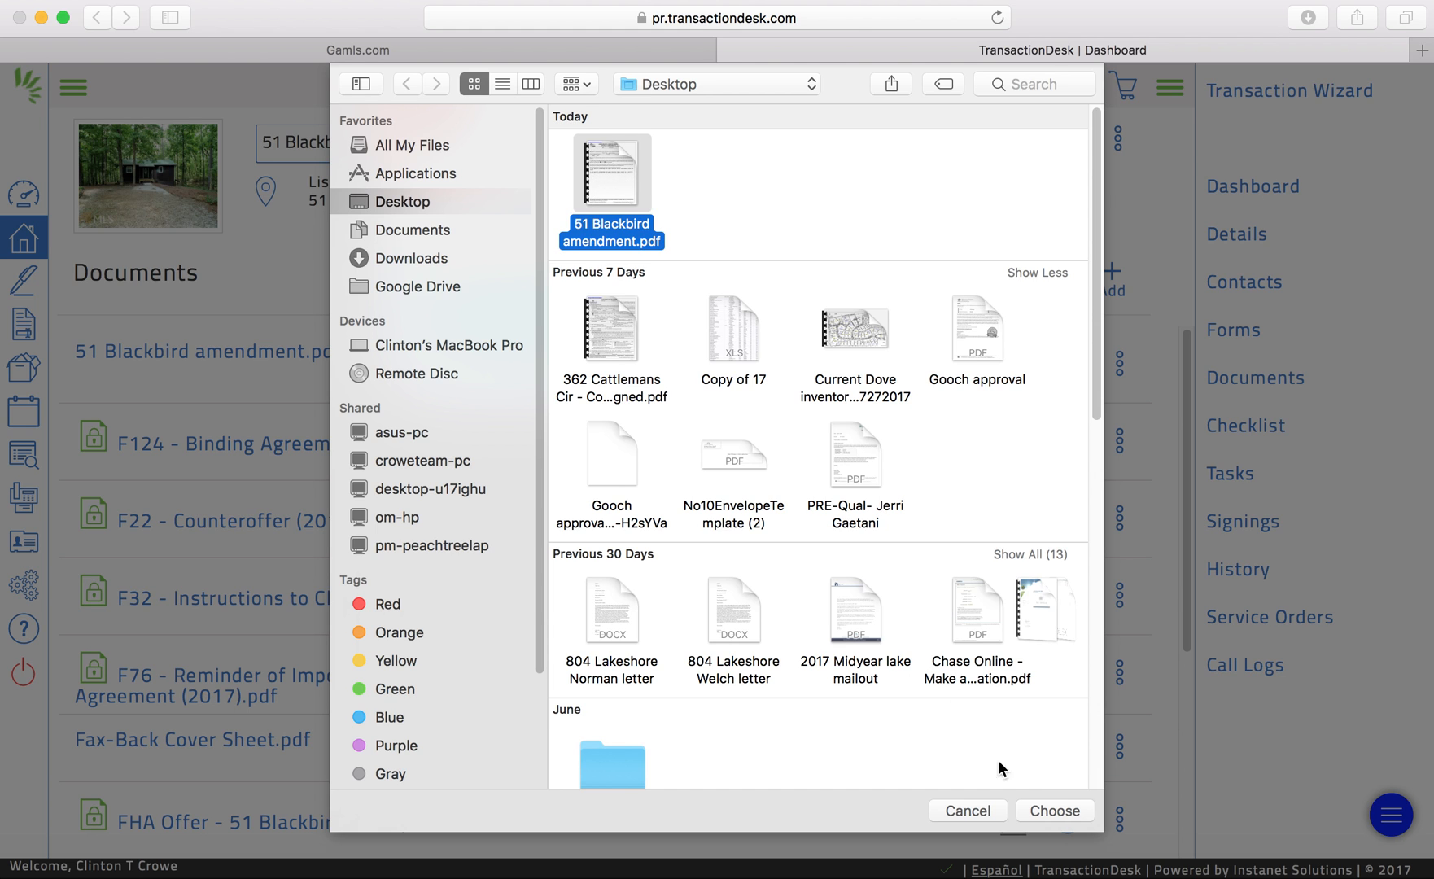
pyautogui.click(1058, 810)
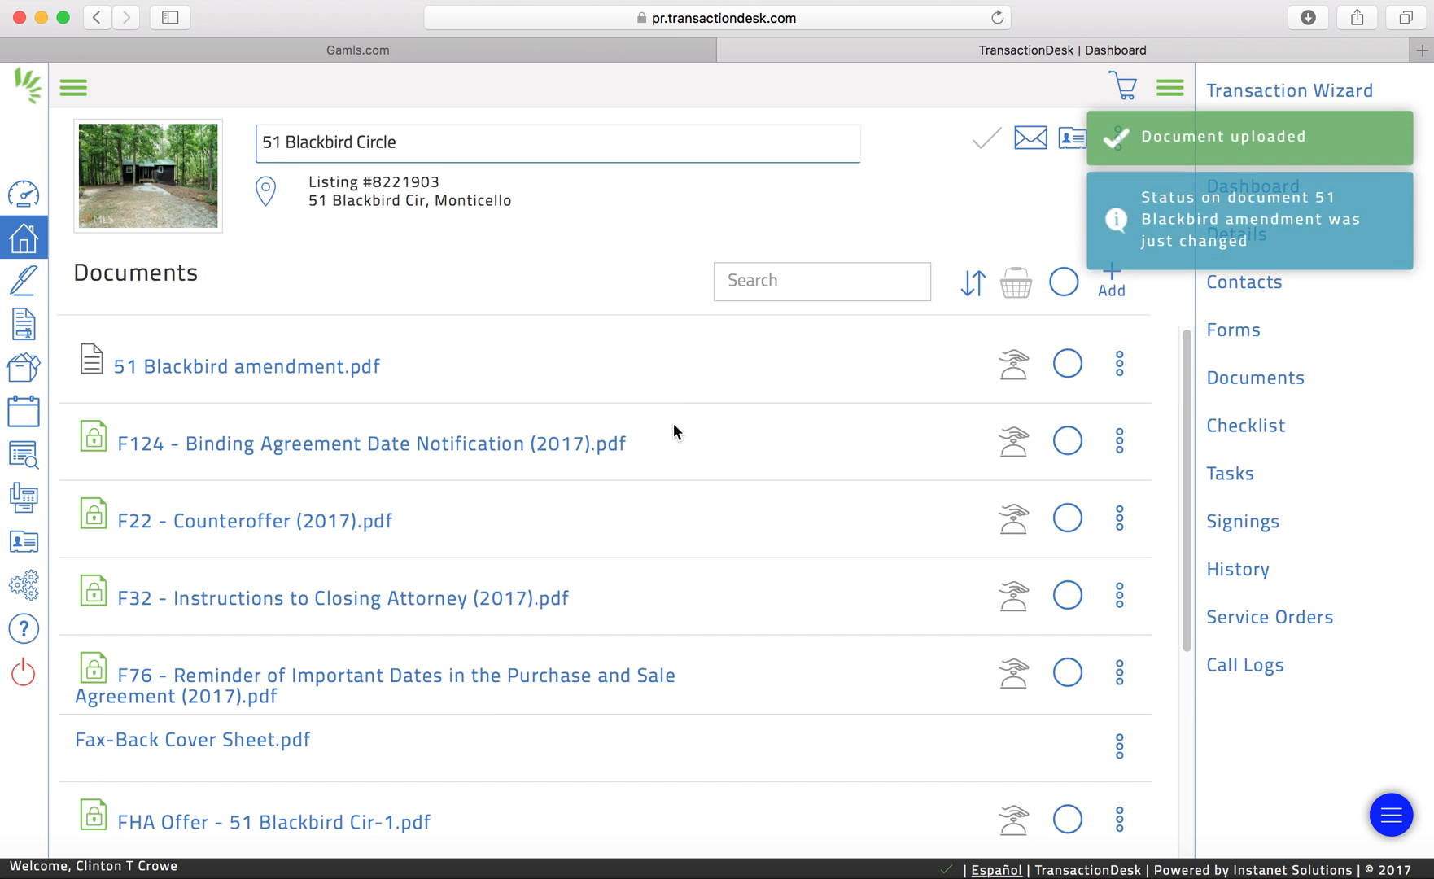
pyautogui.click(1016, 368)
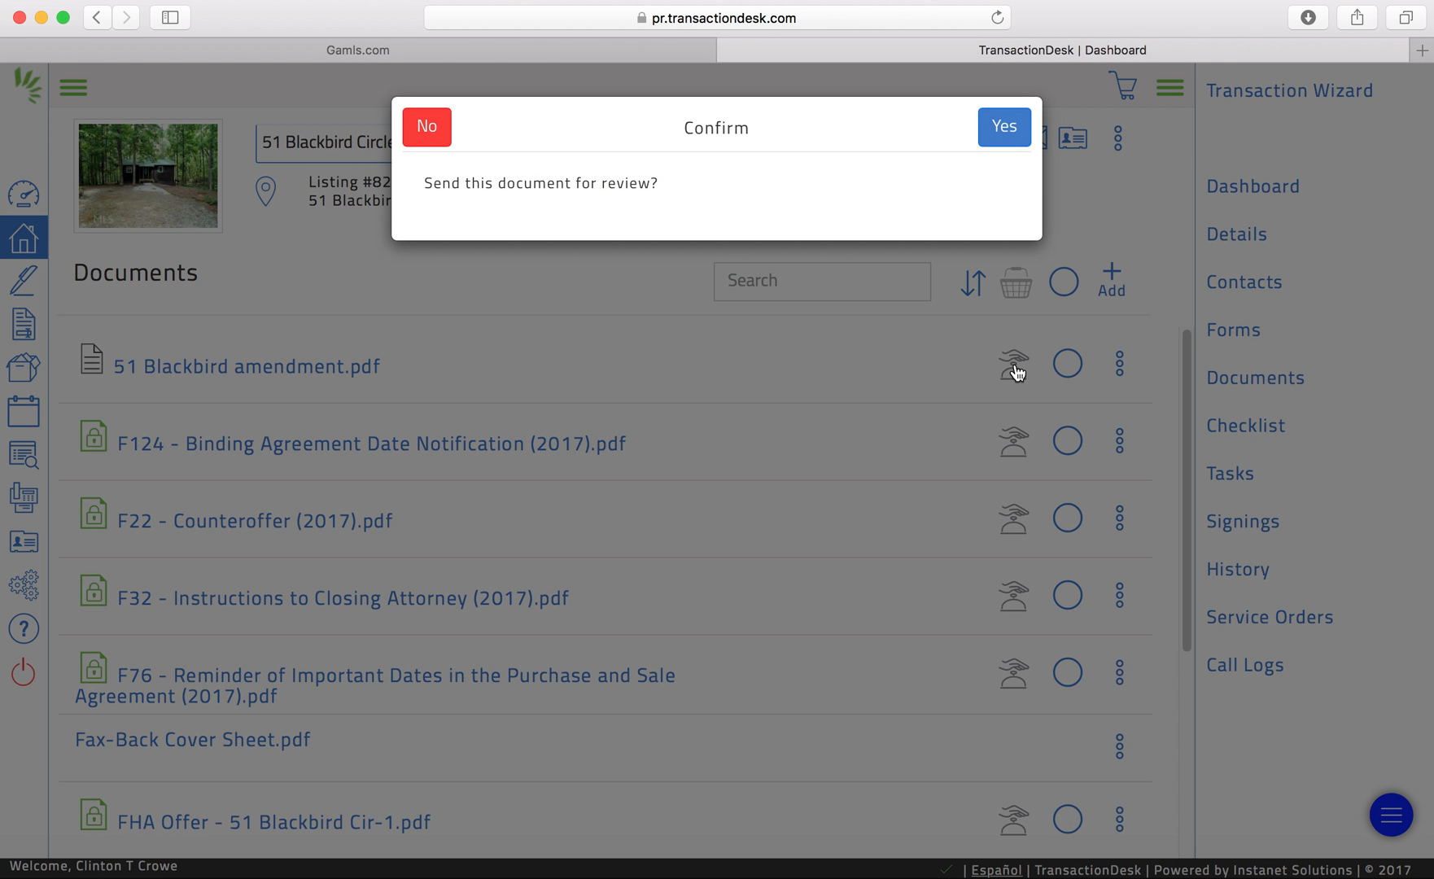
pyautogui.click(1001, 132)
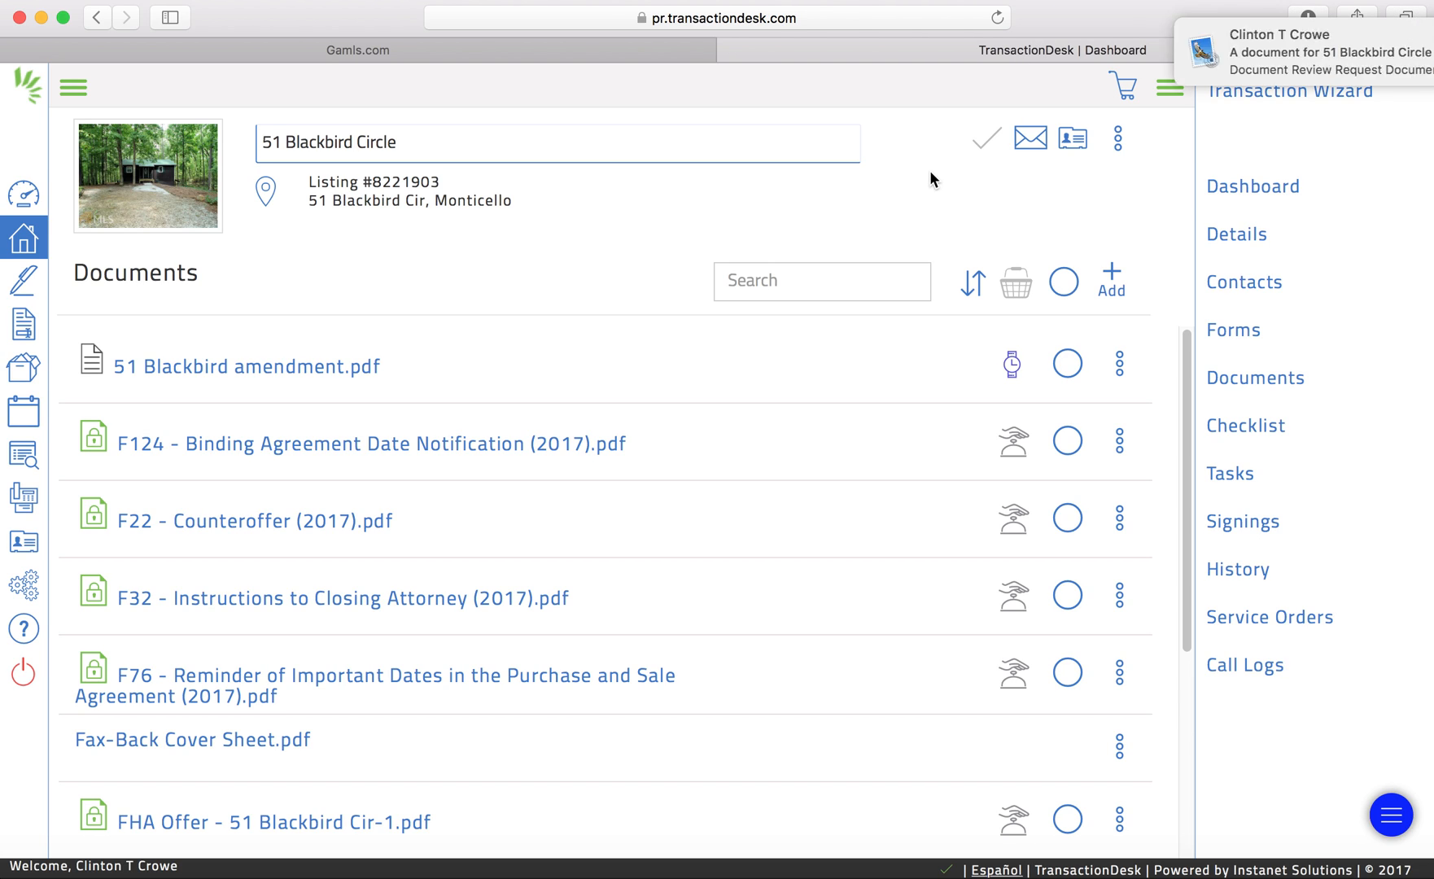
pyautogui.moveTo(1238, 42)
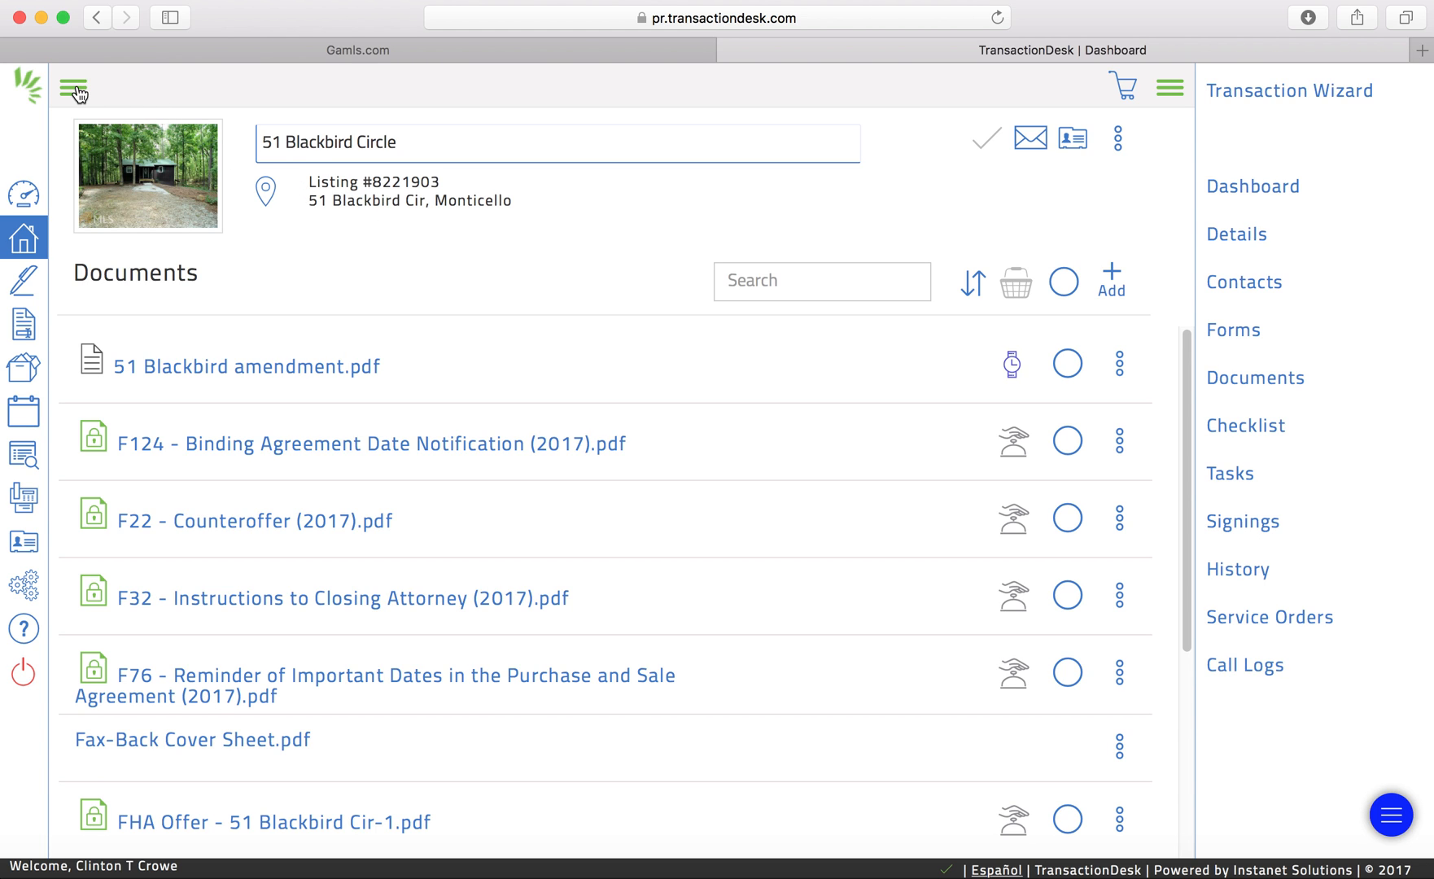
# Switch from the transaction to the Broker Dashboard and browse its Impersonate Agent list
pyautogui.click(26, 197)
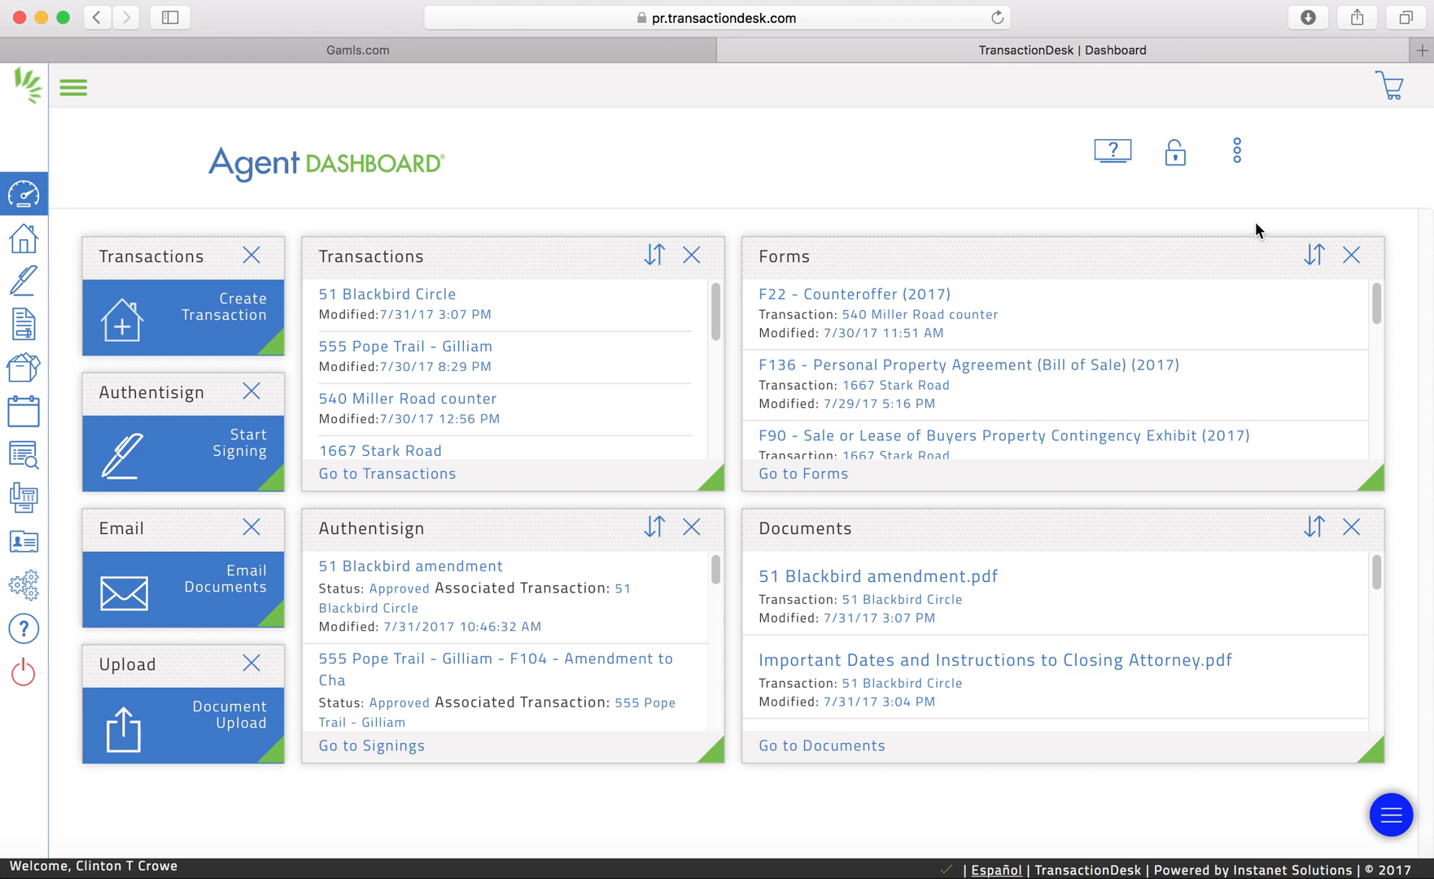
pyautogui.click(1239, 151)
pyautogui.click(1190, 244)
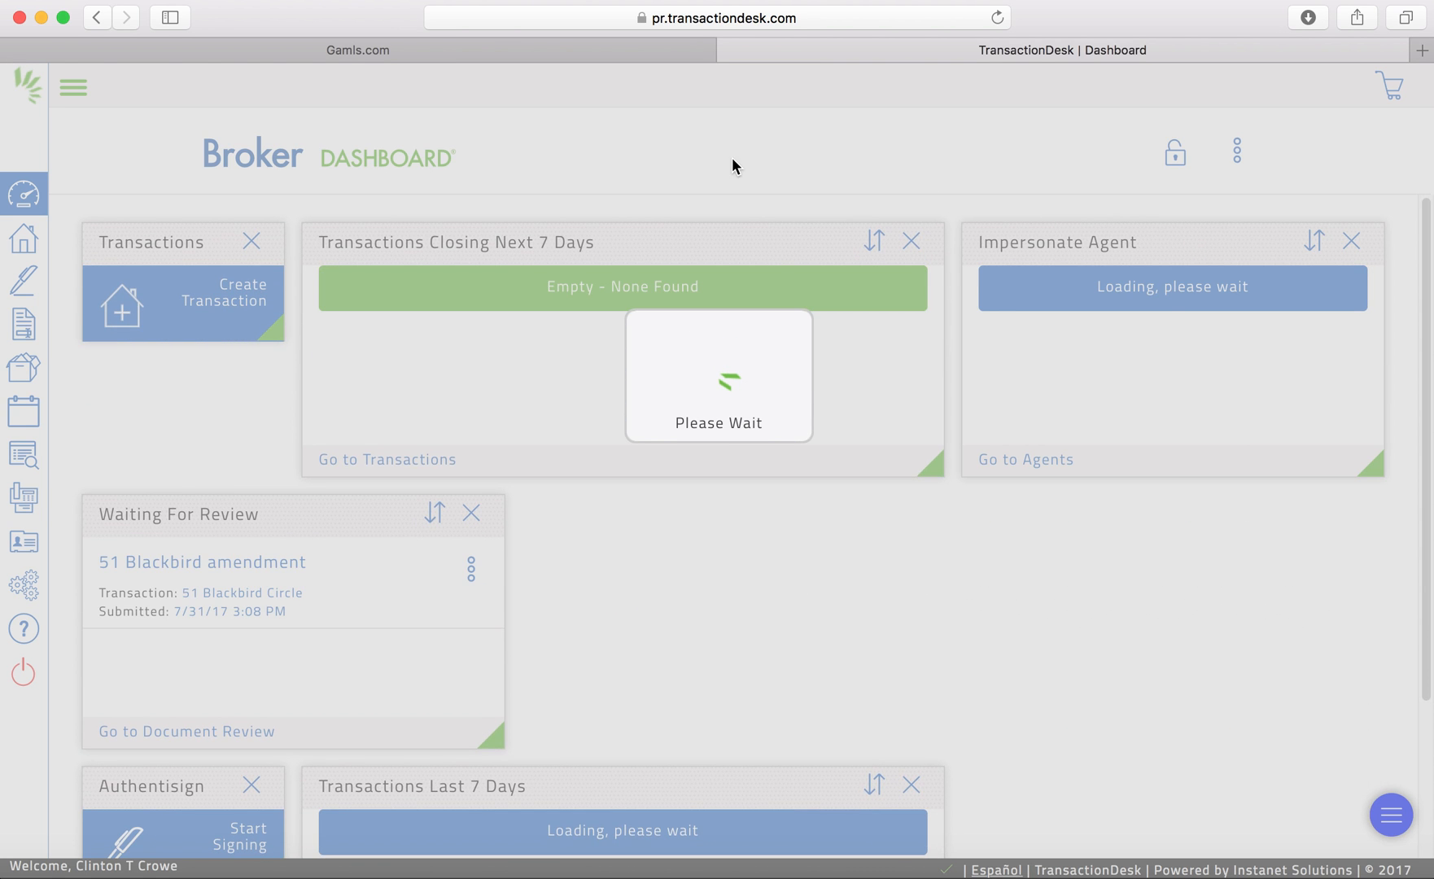
pyautogui.scroll(-3, 1115, 354)
pyautogui.scroll(-10, 1115, 356)
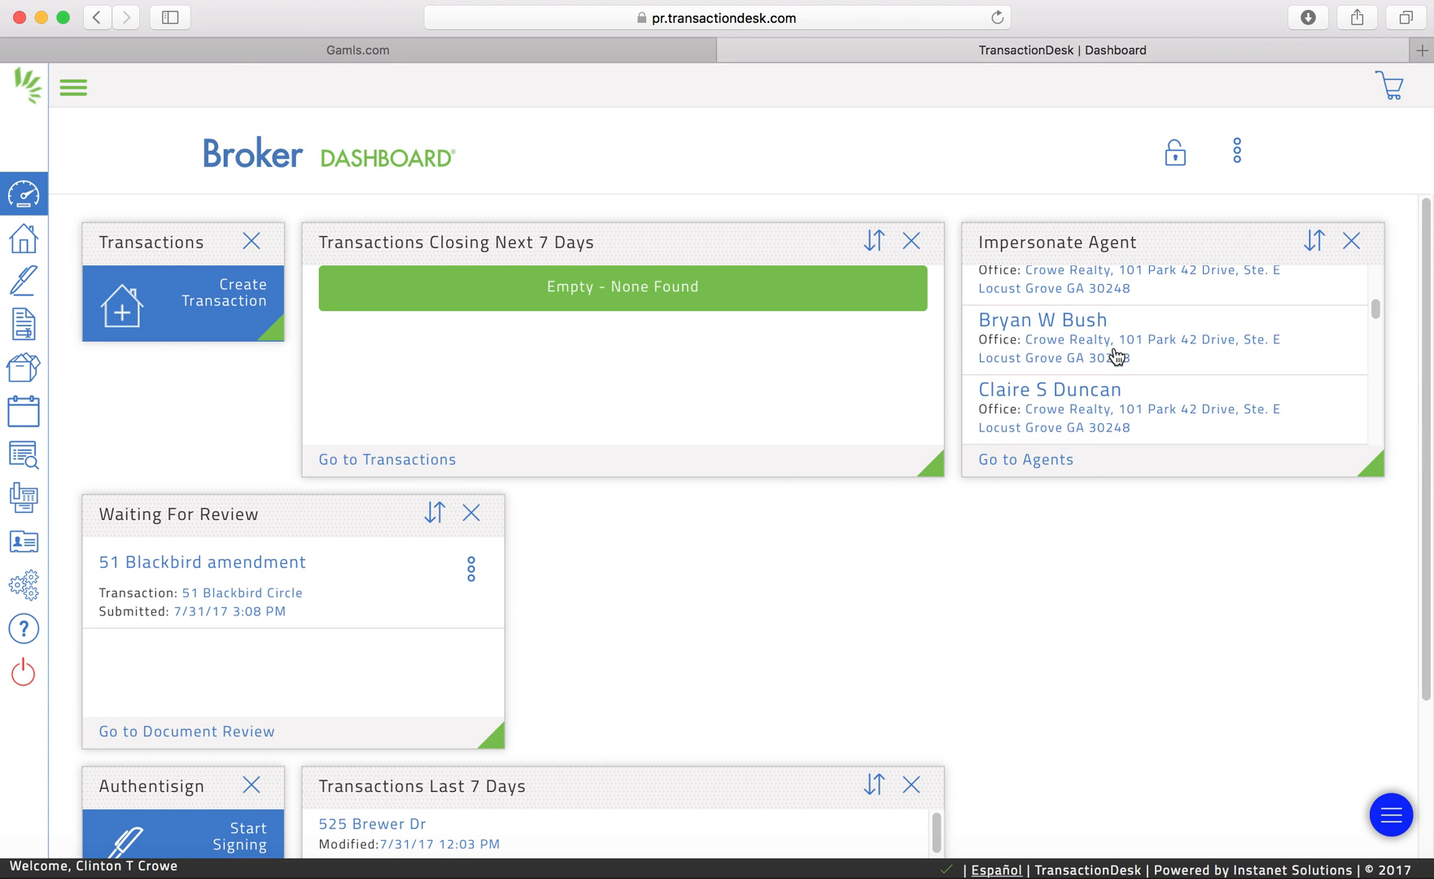
pyautogui.scroll(-10, 1114, 355)
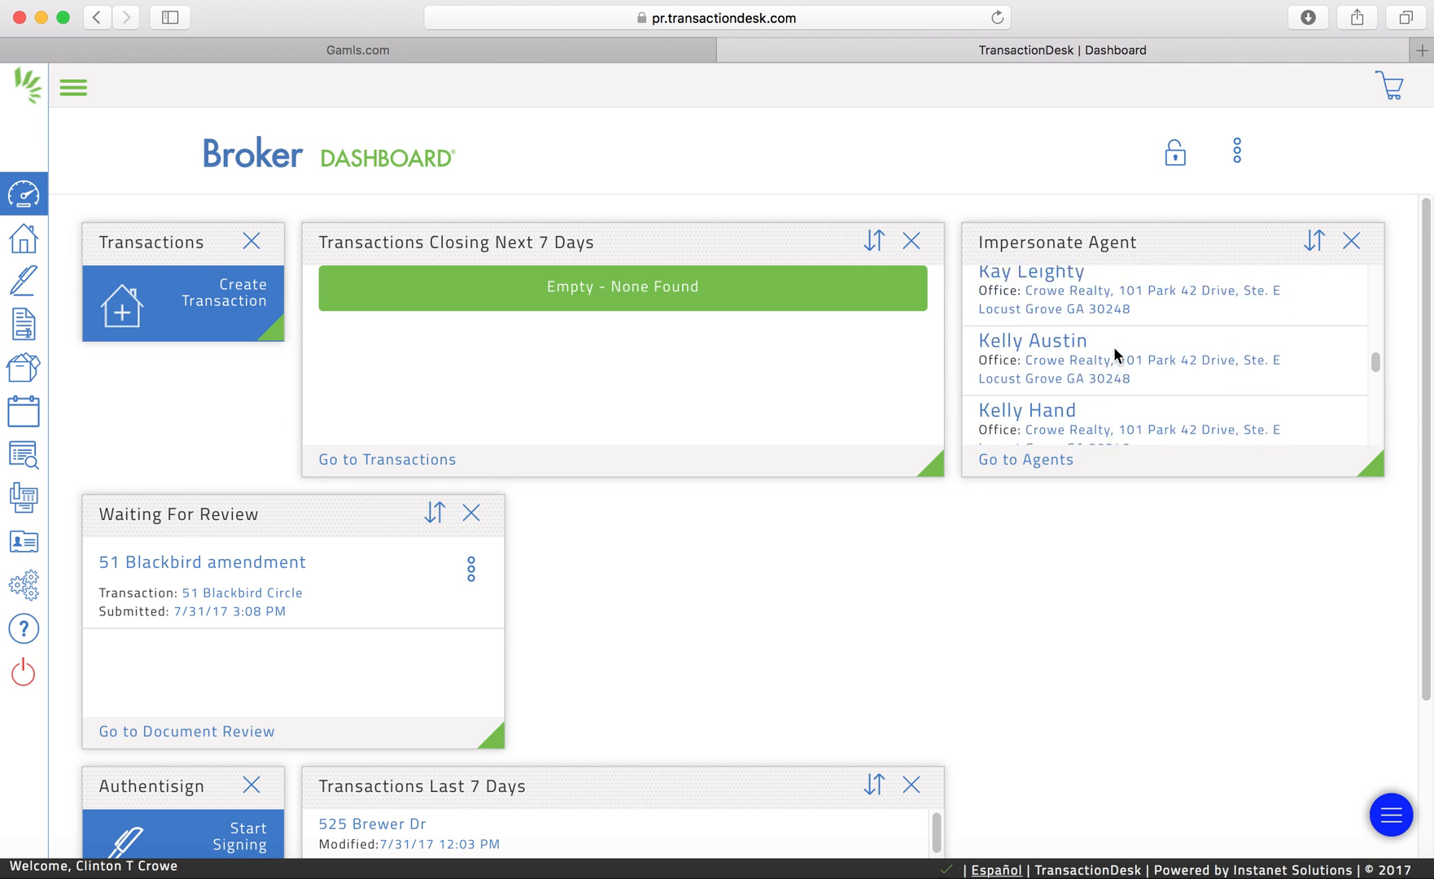
pyautogui.scroll(-10, 1113, 346)
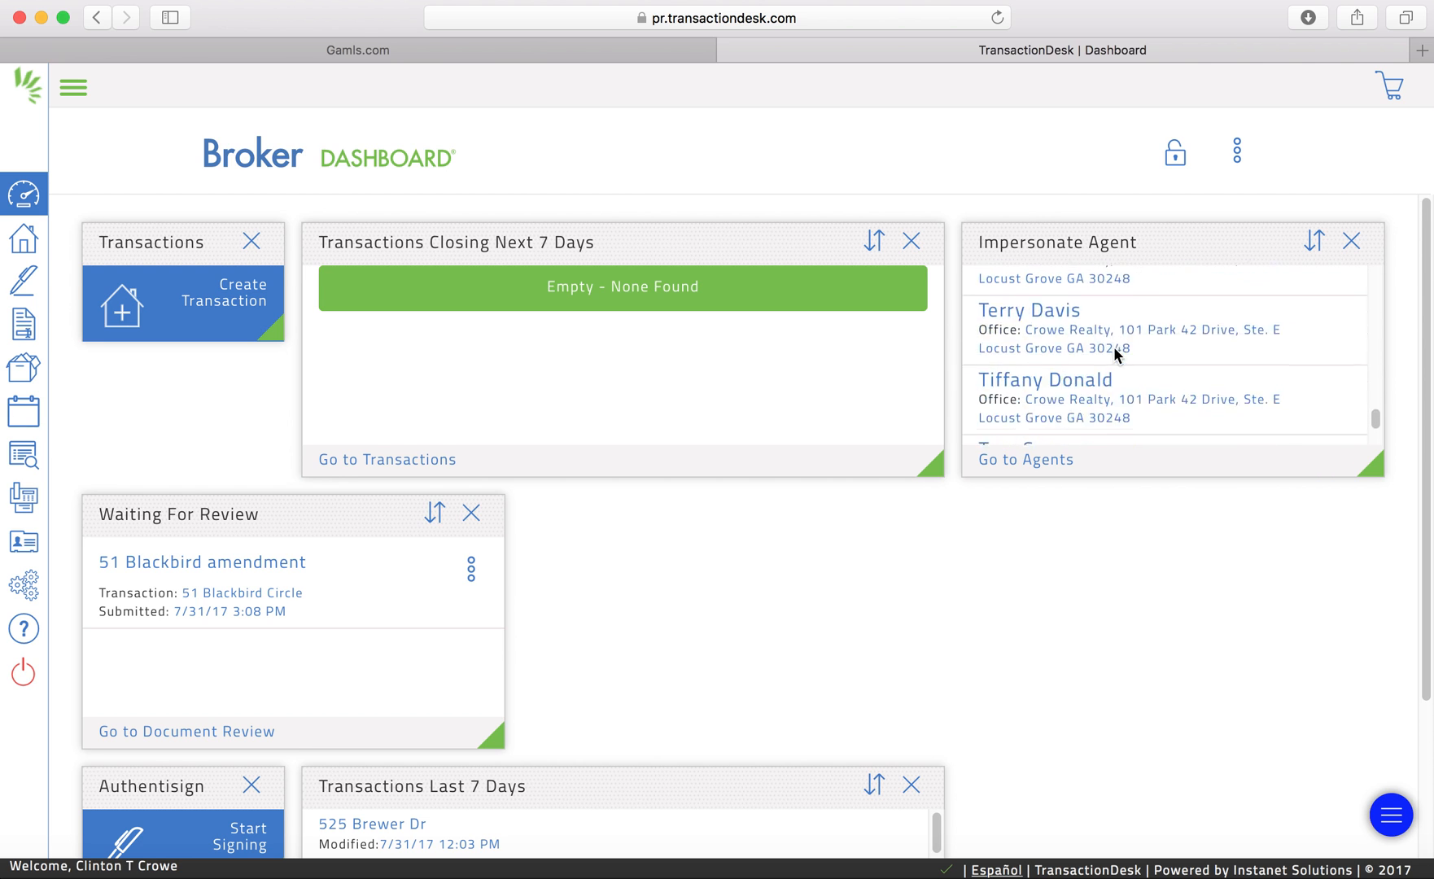
pyautogui.scroll(15, 1113, 346)
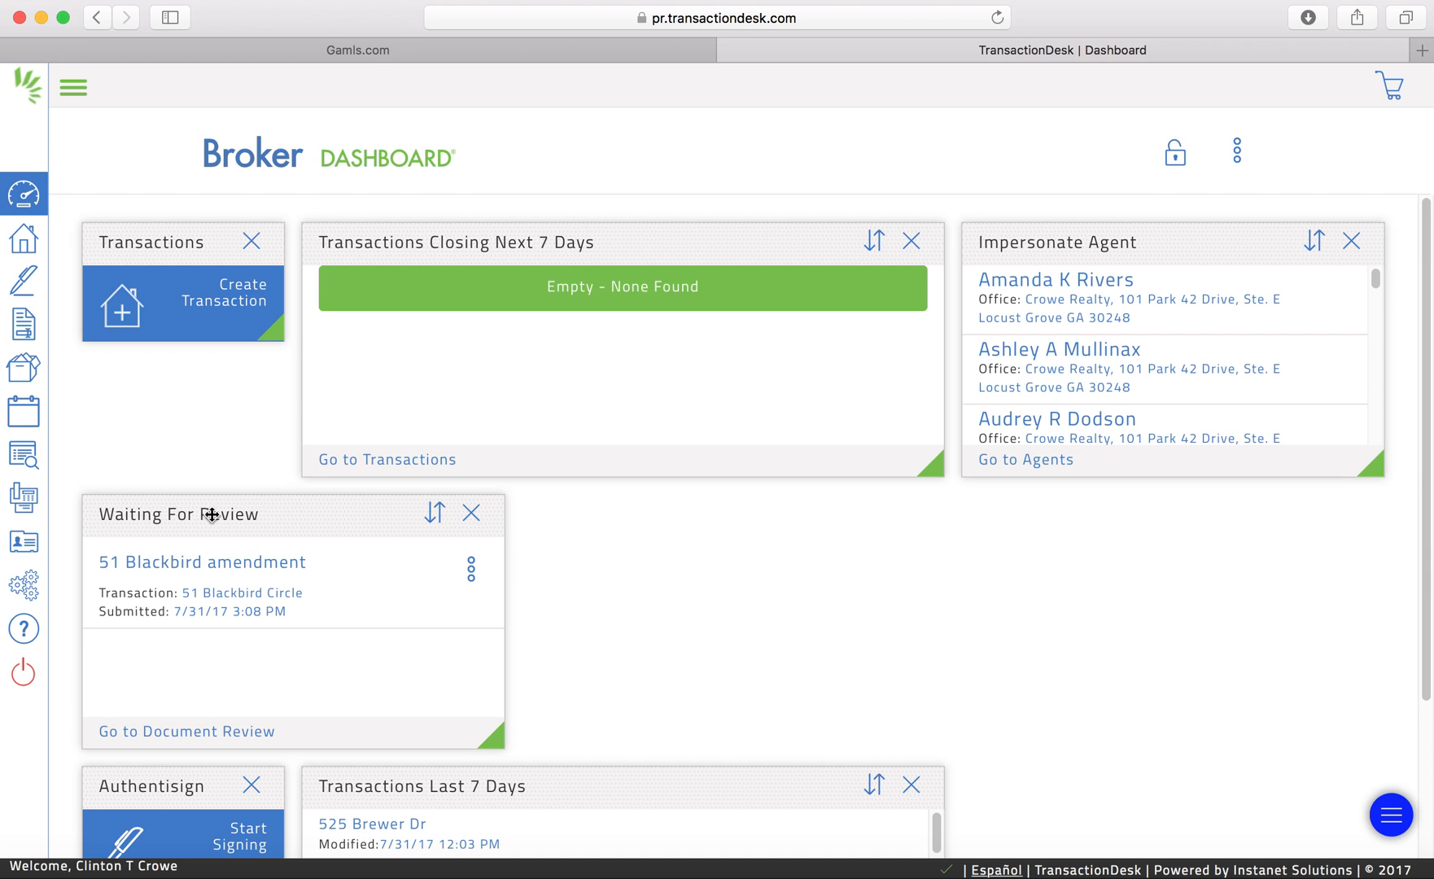
# Open the 51 Blackbird amendment from the documents waiting for review and look over its first page
pyautogui.moveTo(209, 518)
pyautogui.mouseDown()
pyautogui.moveTo(281, 512)
pyautogui.moveTo(227, 512)
pyautogui.mouseUp()
pyautogui.scroll(-5, 346, 574)
pyautogui.scroll(3, 347, 576)
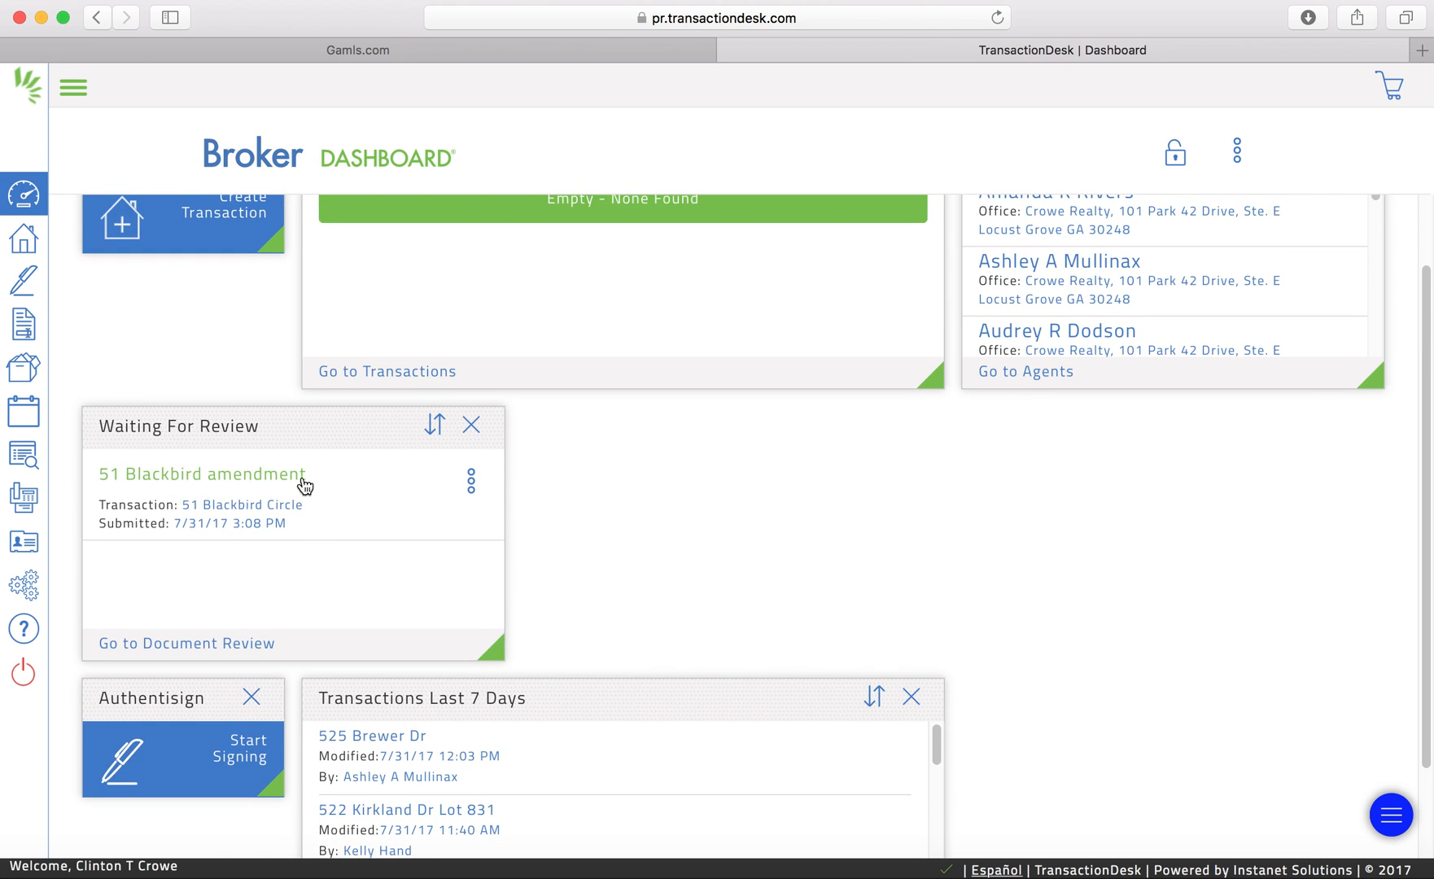
pyautogui.click(473, 482)
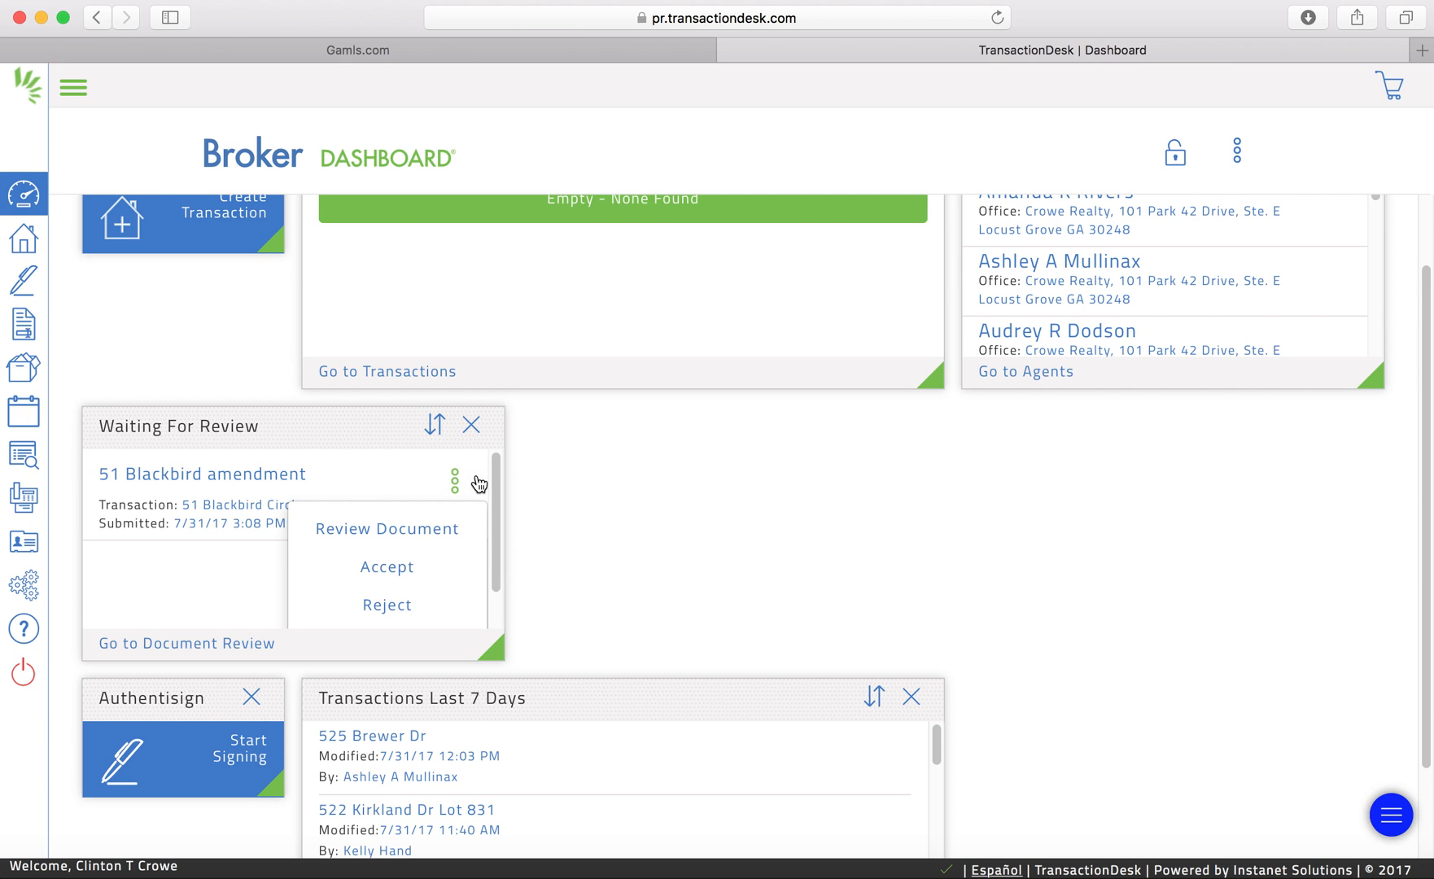
pyautogui.click(384, 531)
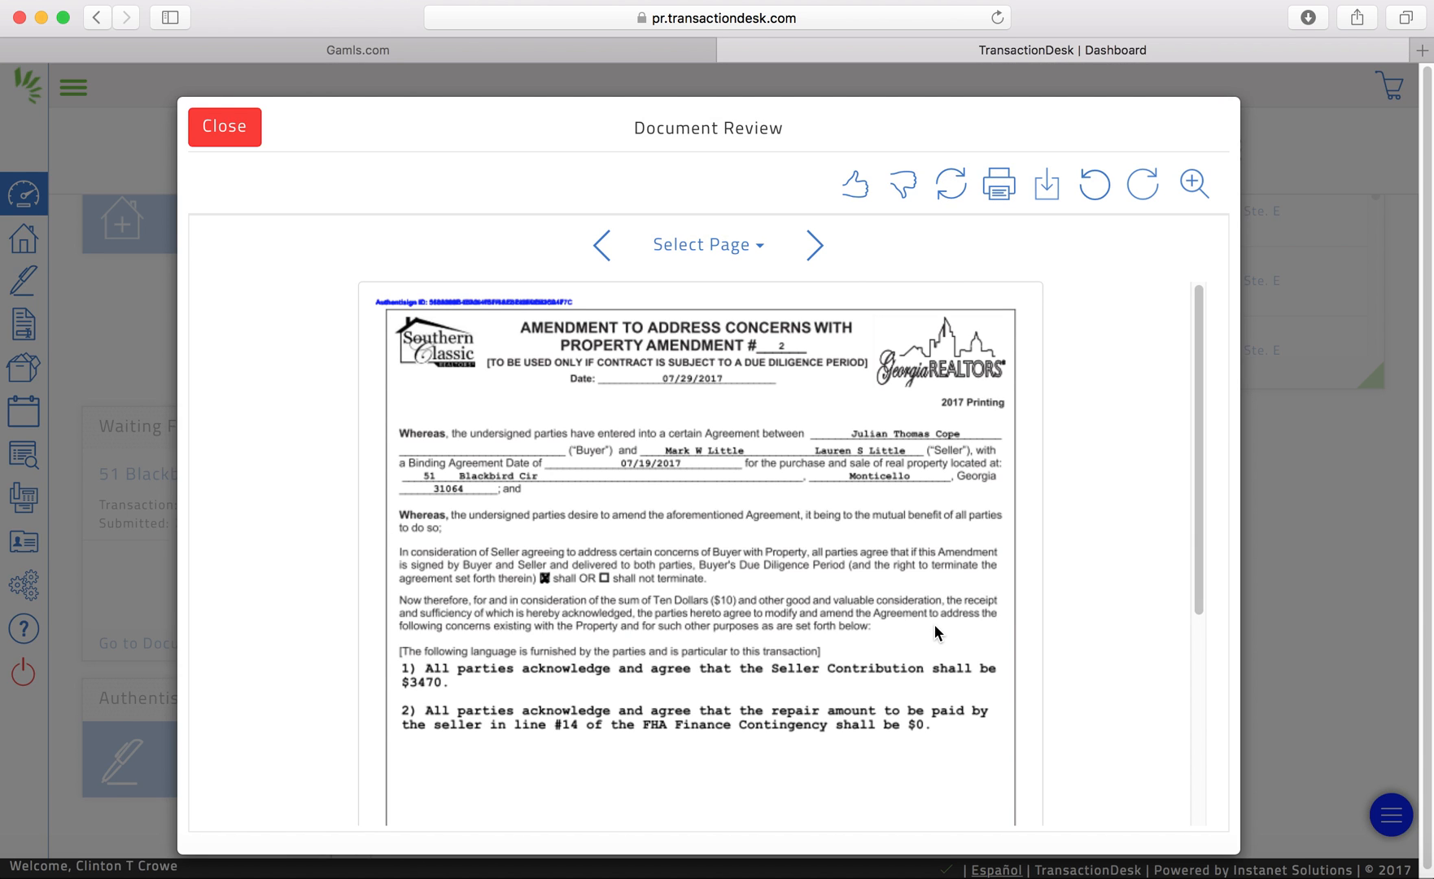
pyautogui.scroll(-5, 934, 627)
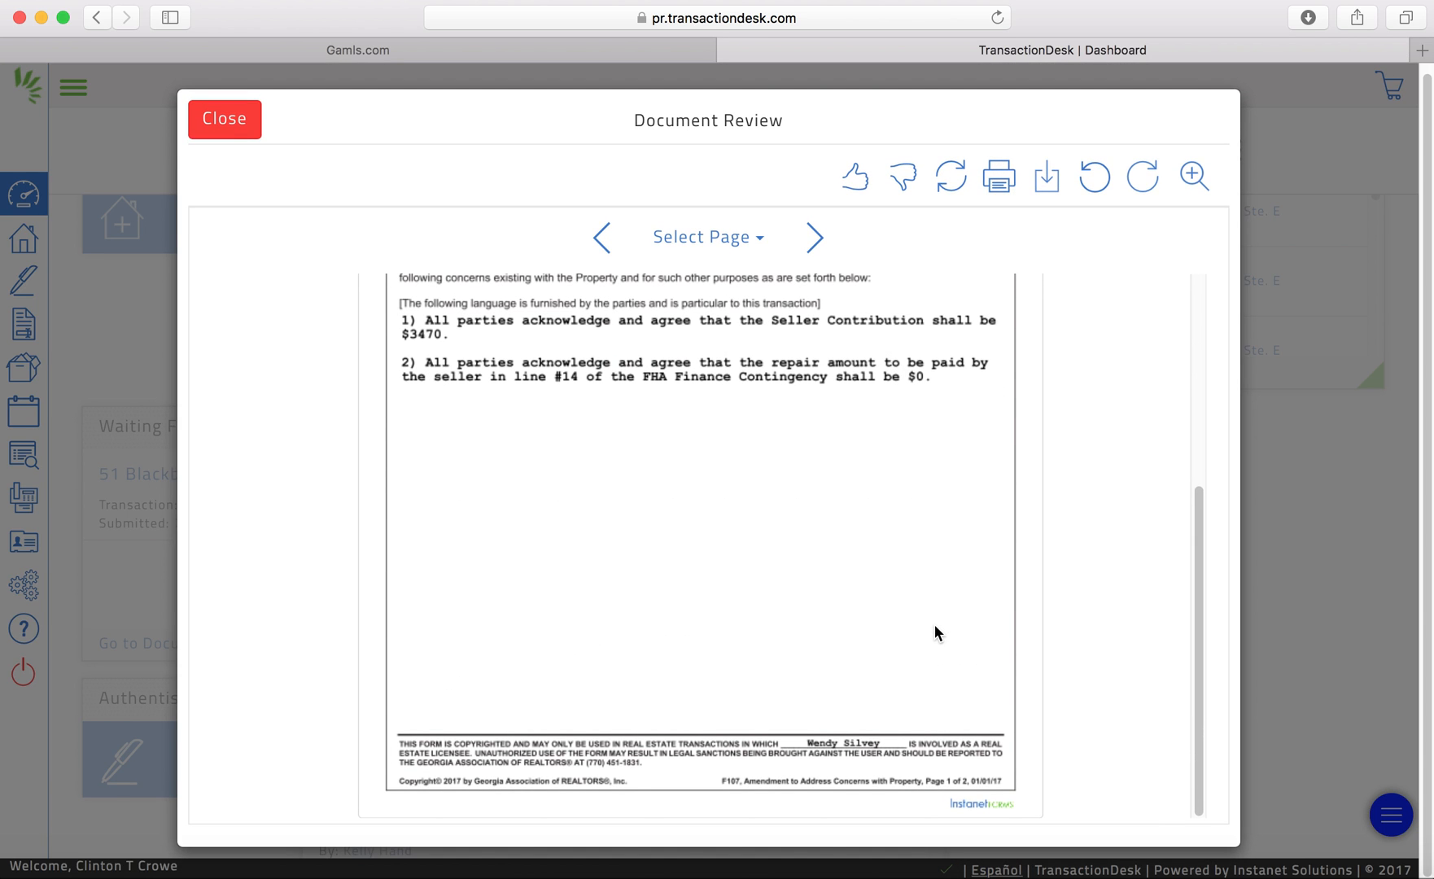
pyautogui.scroll(7, 934, 624)
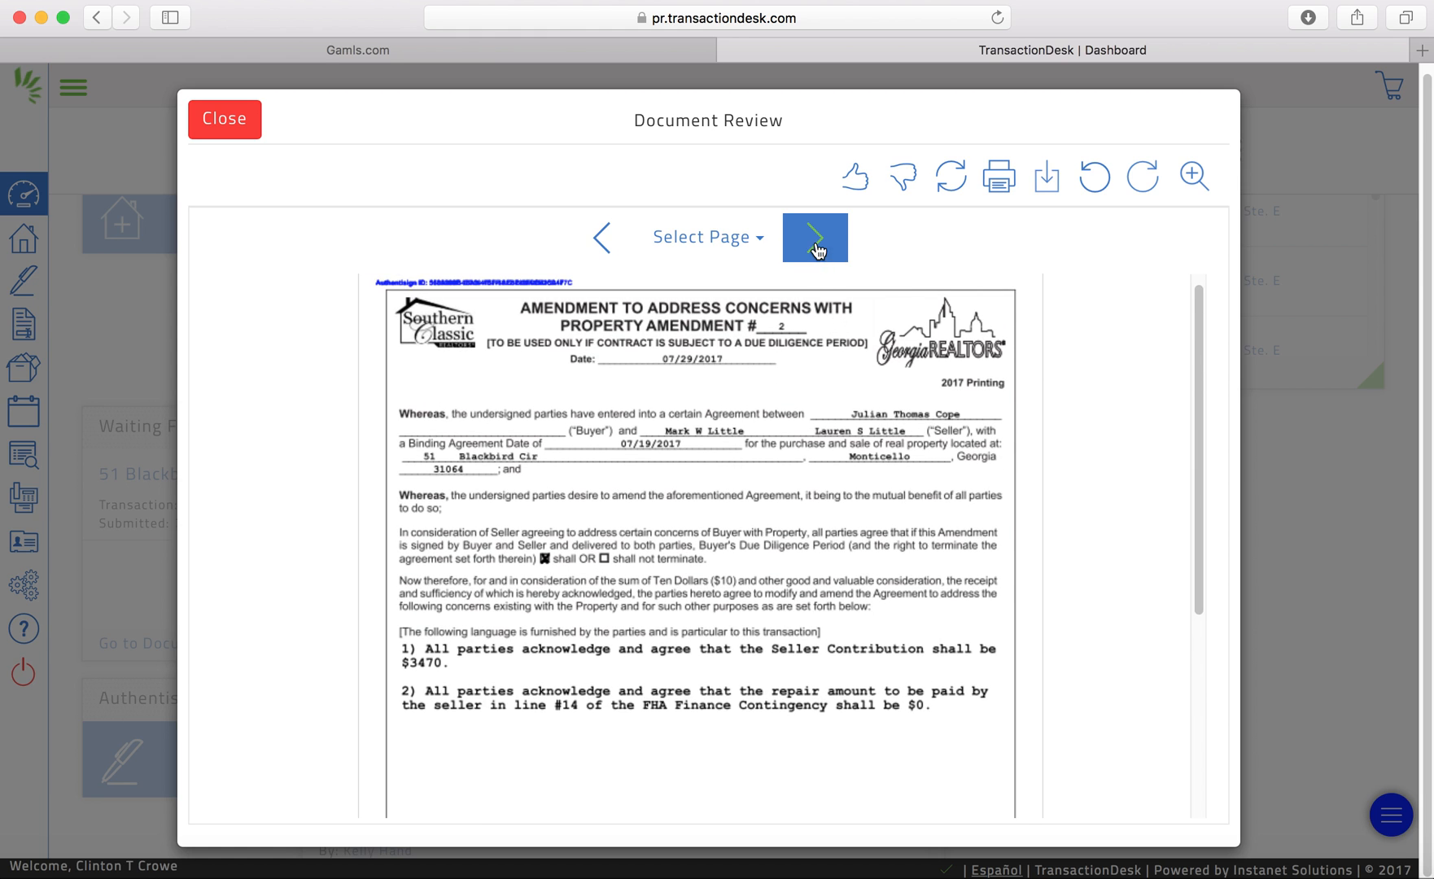
# Look over the second page of the 51 Blackbird amendment, including its signature section
pyautogui.click(817, 249)
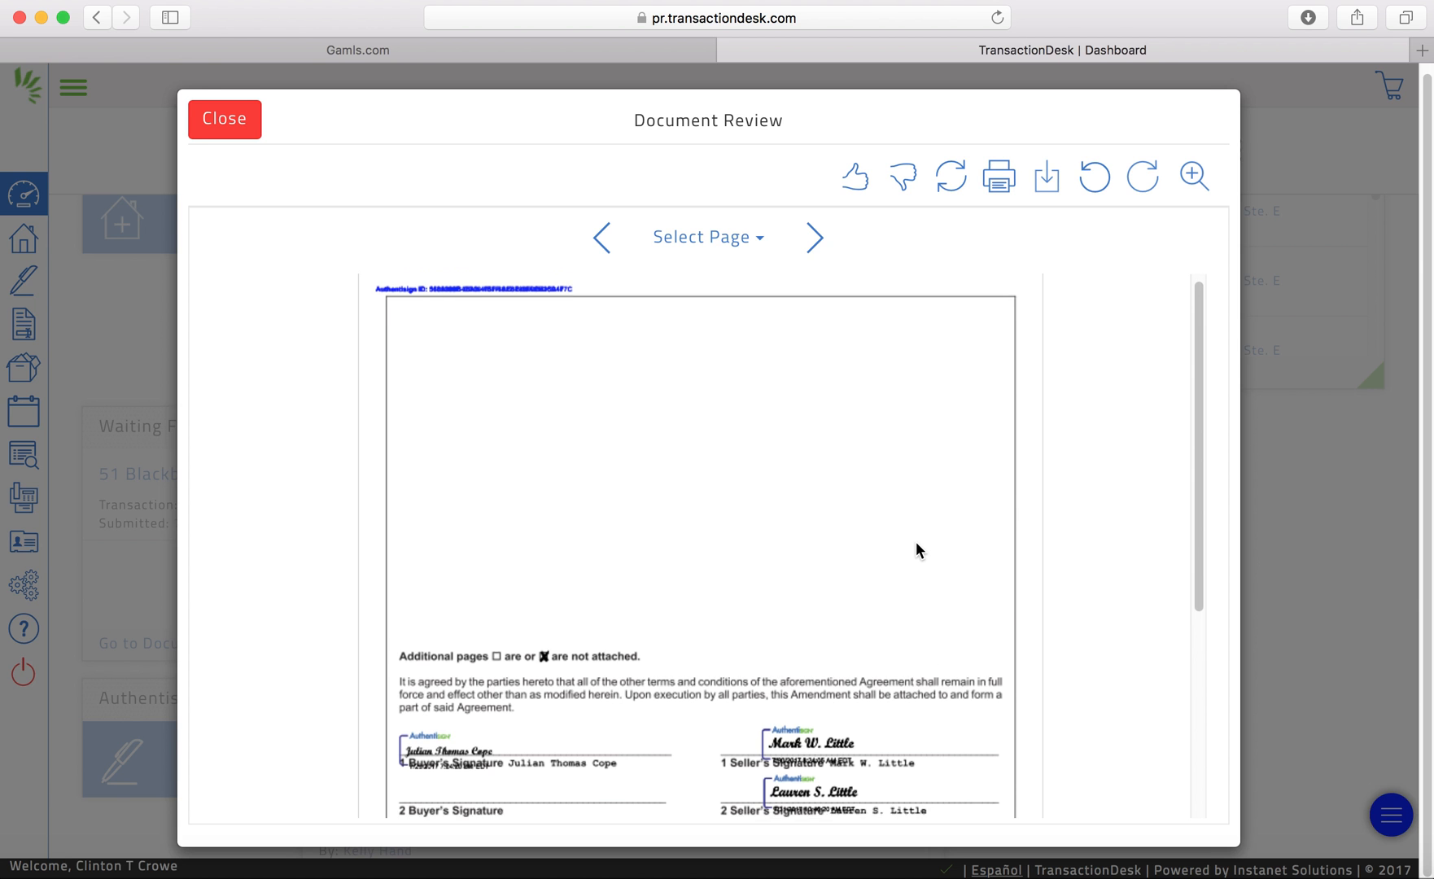
pyautogui.scroll(-3, 916, 551)
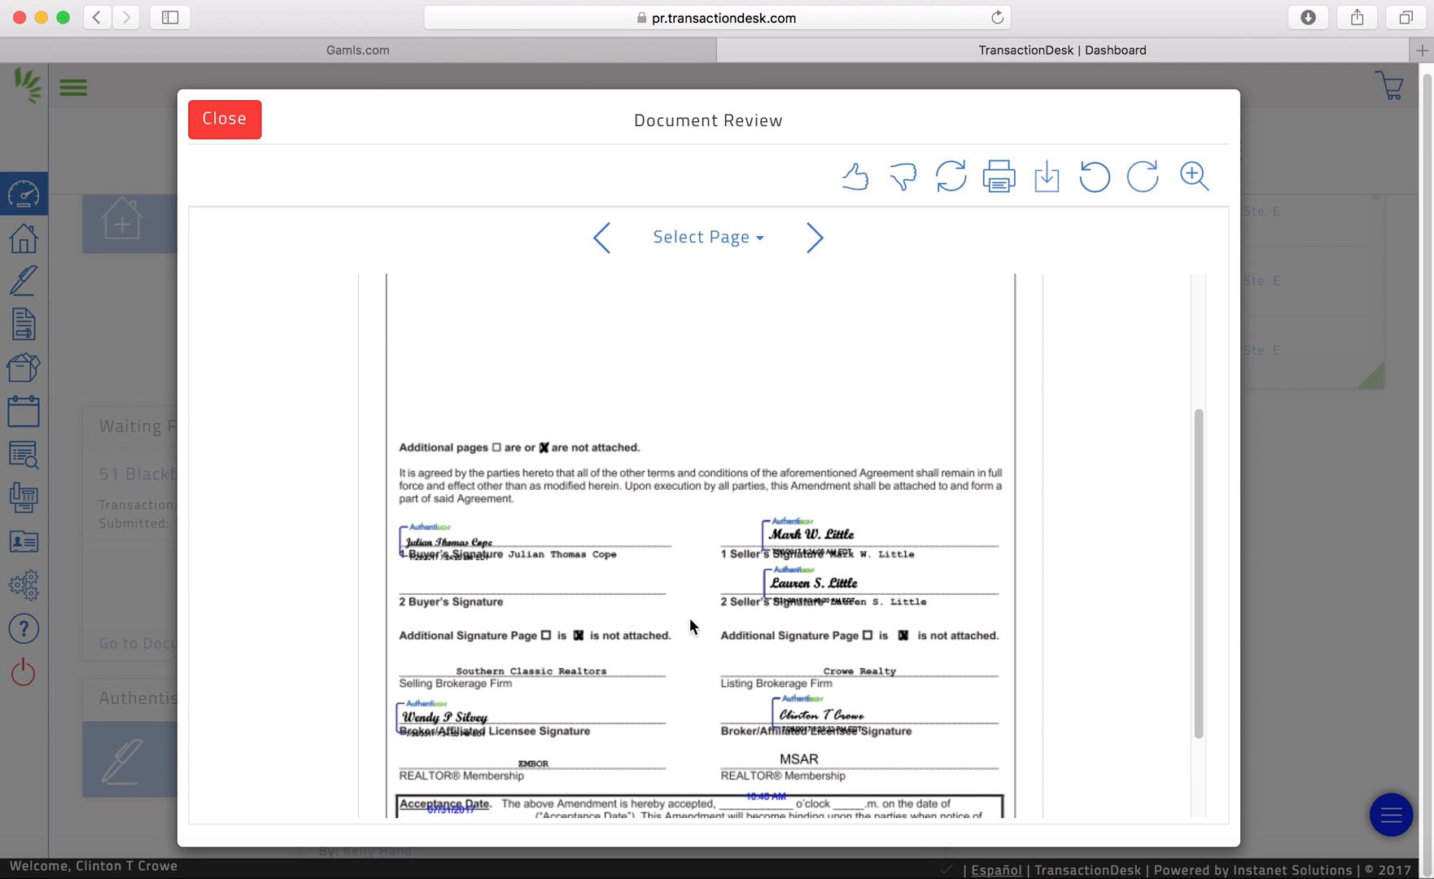
pyautogui.scroll(3, 762, 510)
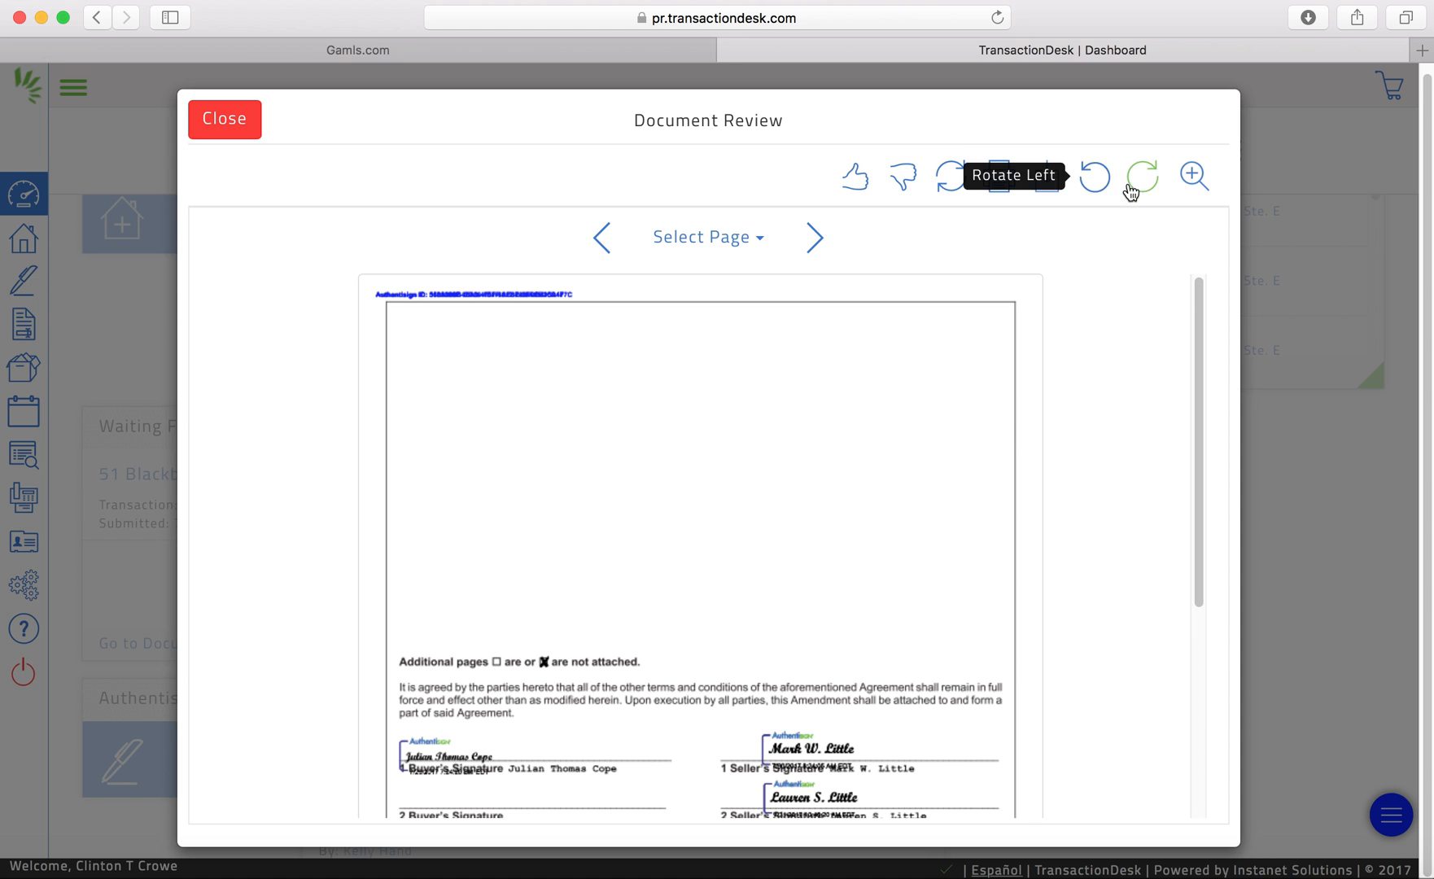
# Approve the amendment, starting from the canned note Good and replacing its text with "Looks great. Thanks for getting it fixed."
pyautogui.click(852, 180)
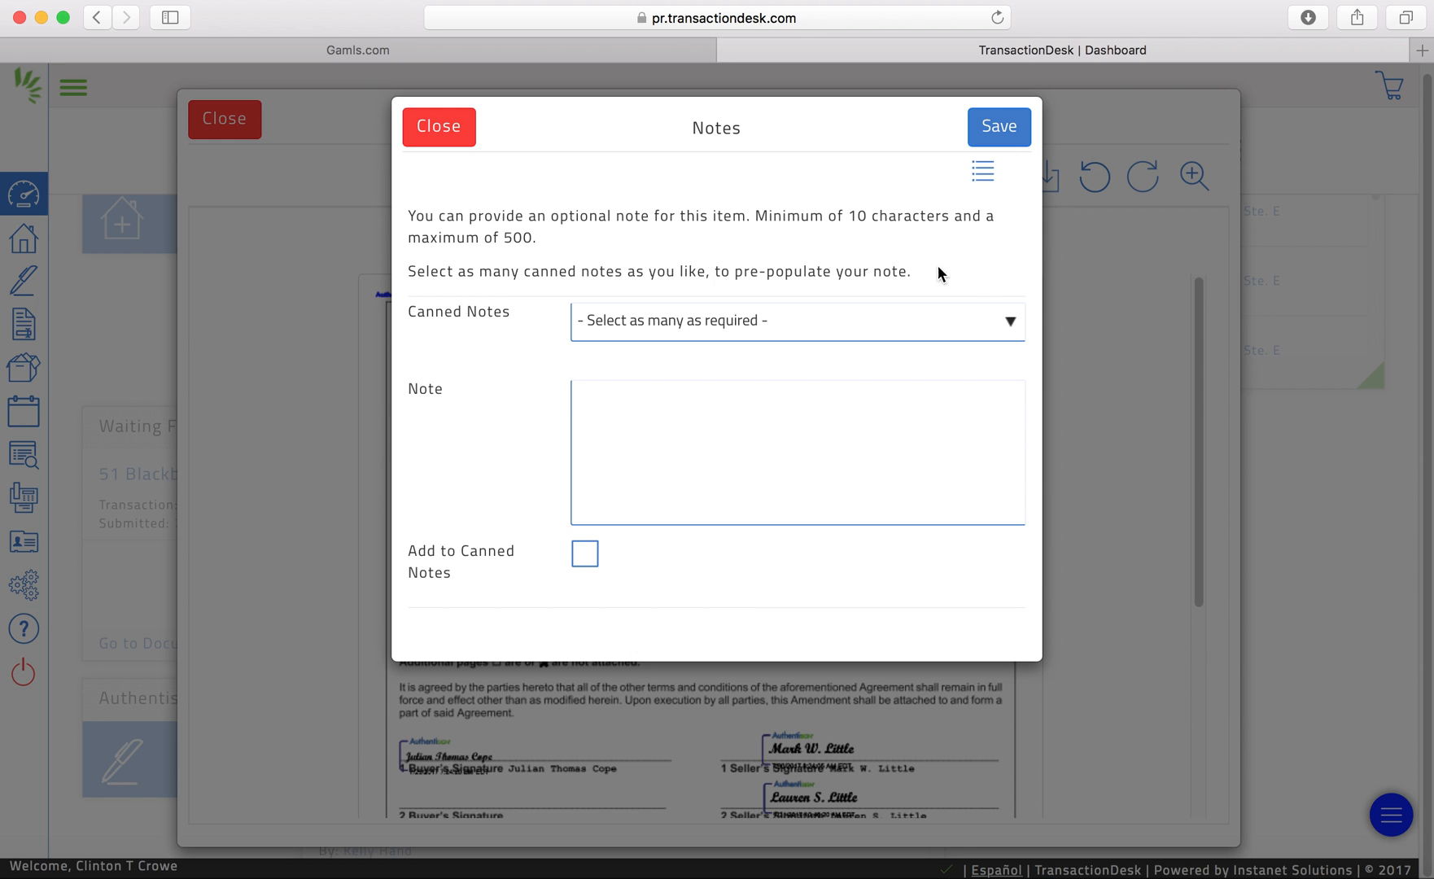
pyautogui.click(1007, 321)
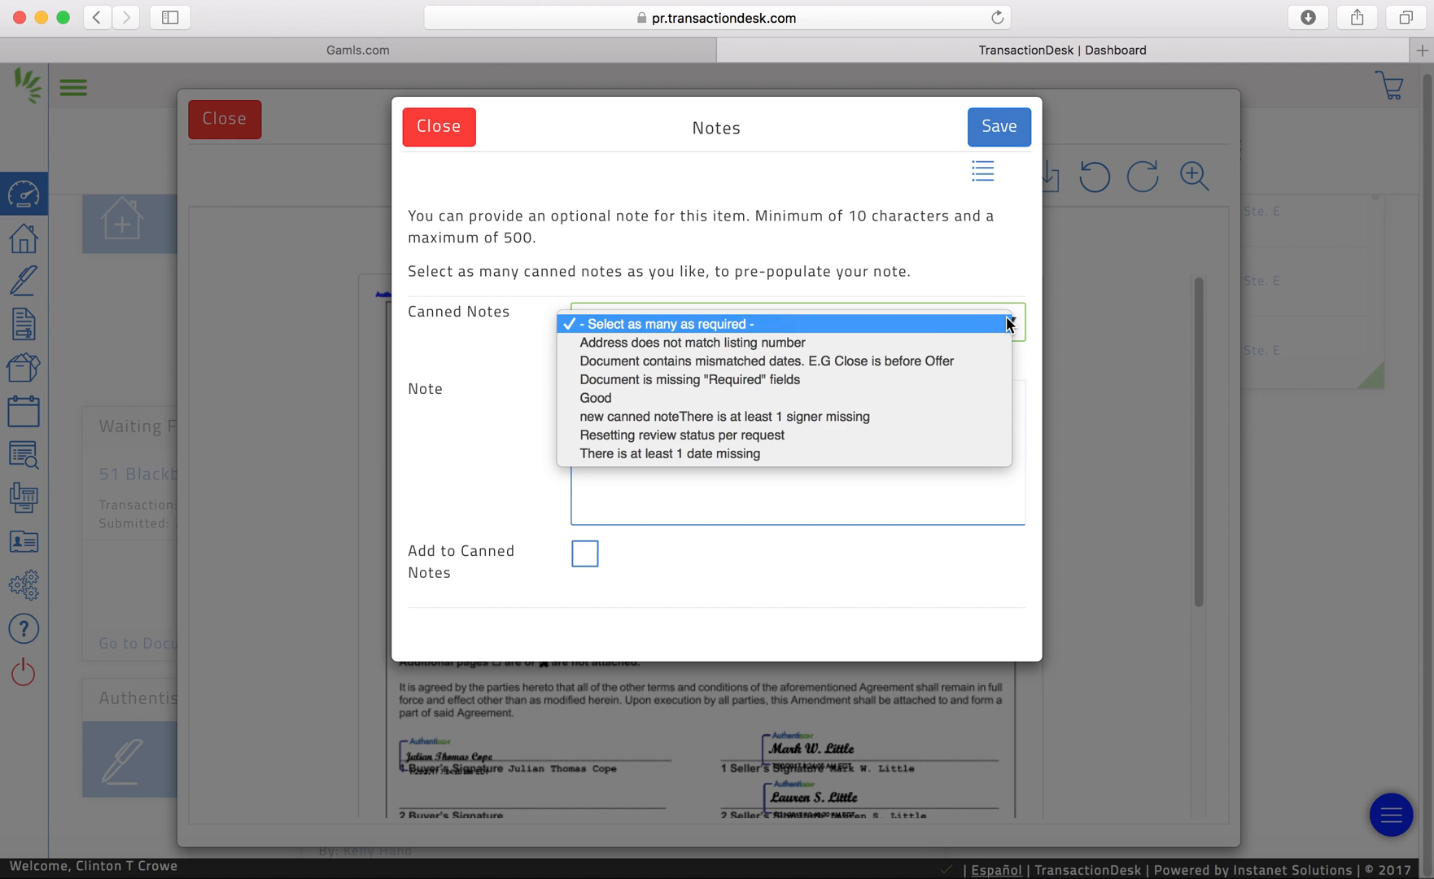
pyautogui.click(672, 399)
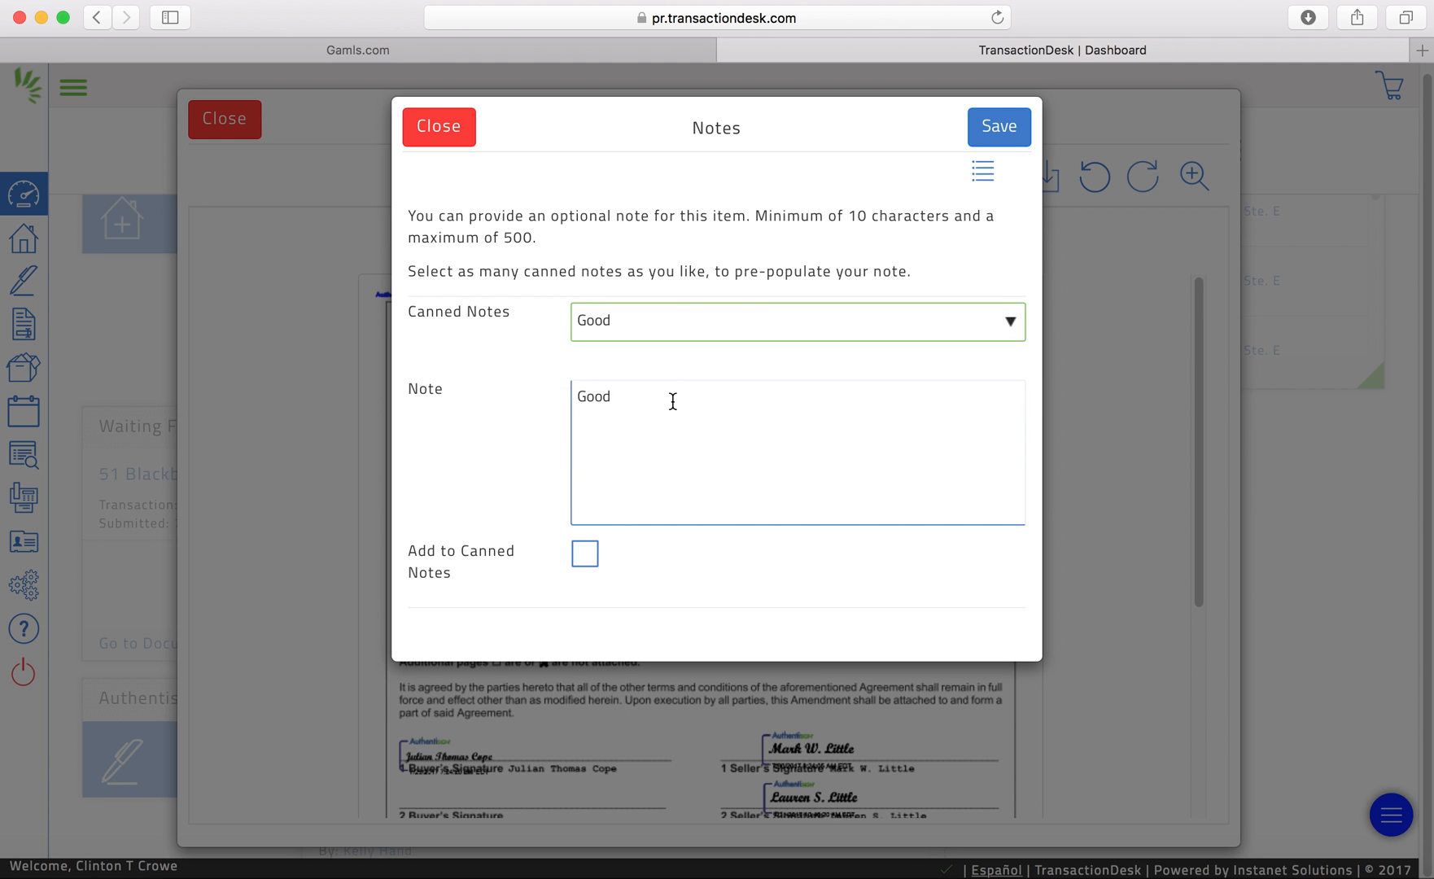
pyautogui.doubleClick(652, 399)
pyautogui.click(652, 400)
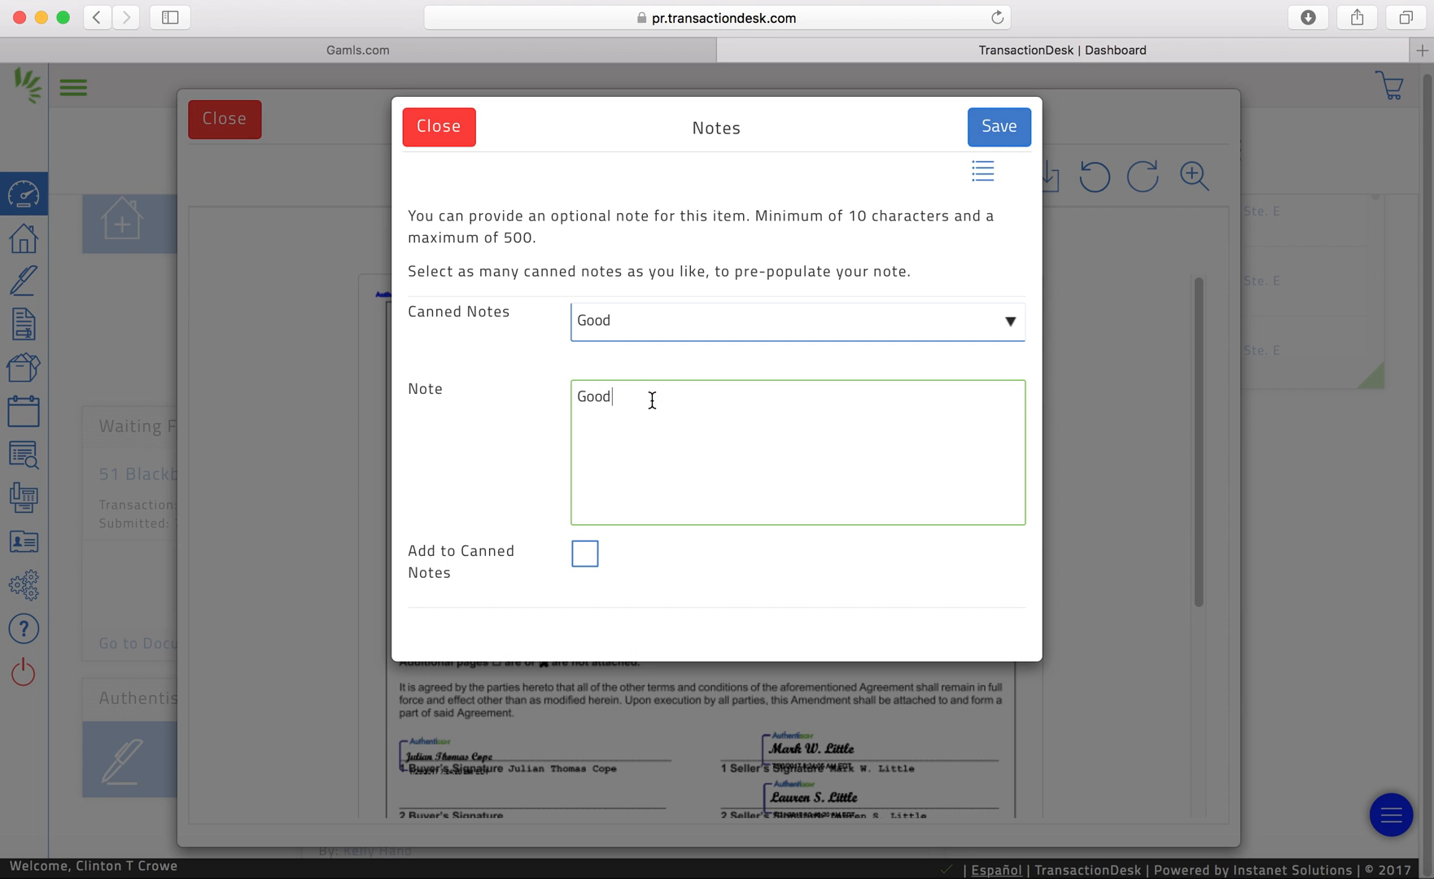
pyautogui.tripleClick(652, 400)
pyautogui.write('Looks g')
pyautogui.write('reat.  Thanks for gett')
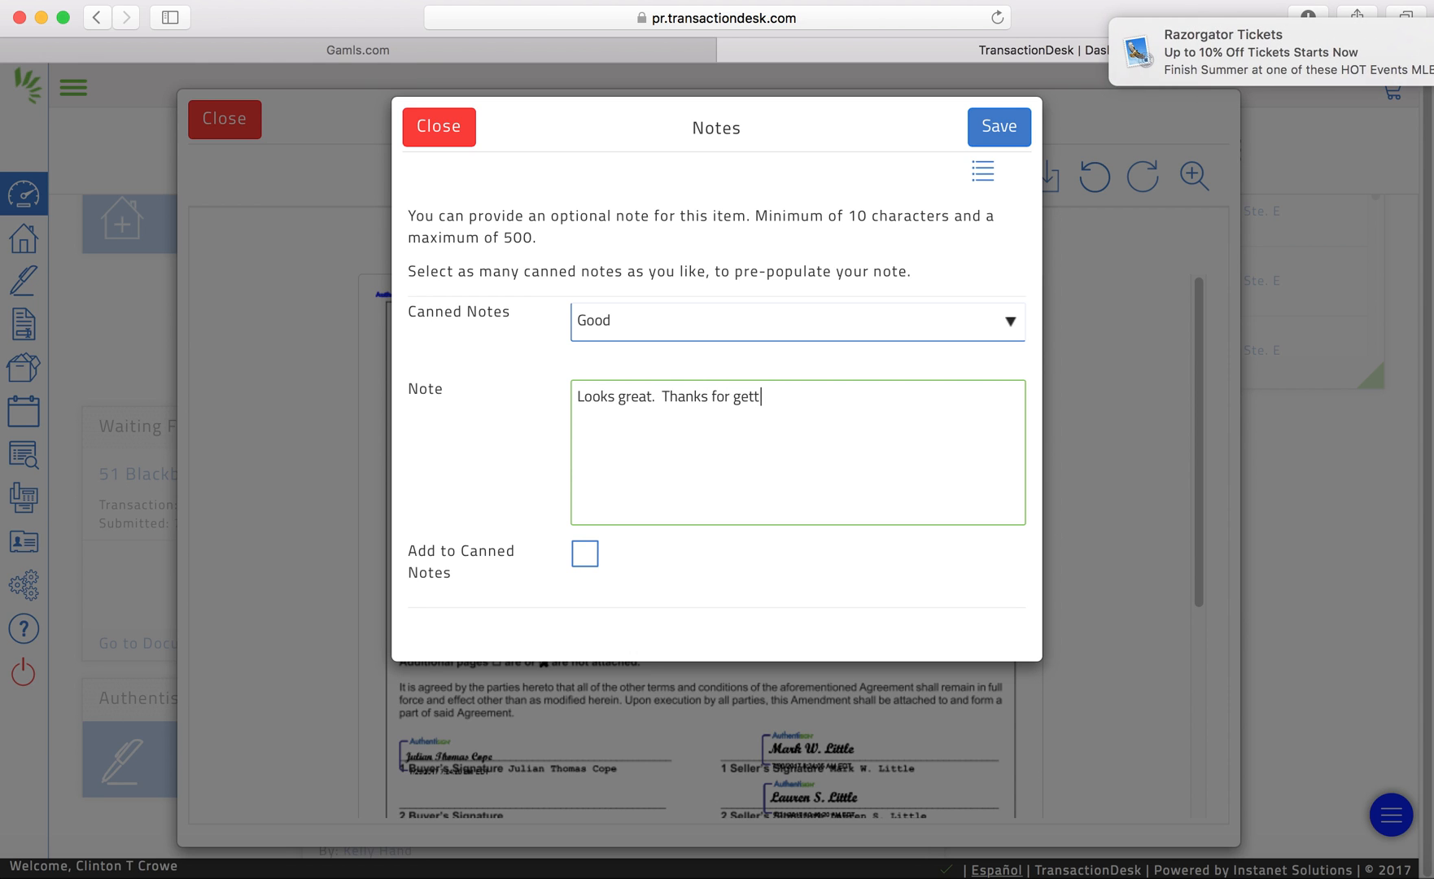
pyautogui.write('ing it fixed.')
pyautogui.click(1001, 133)
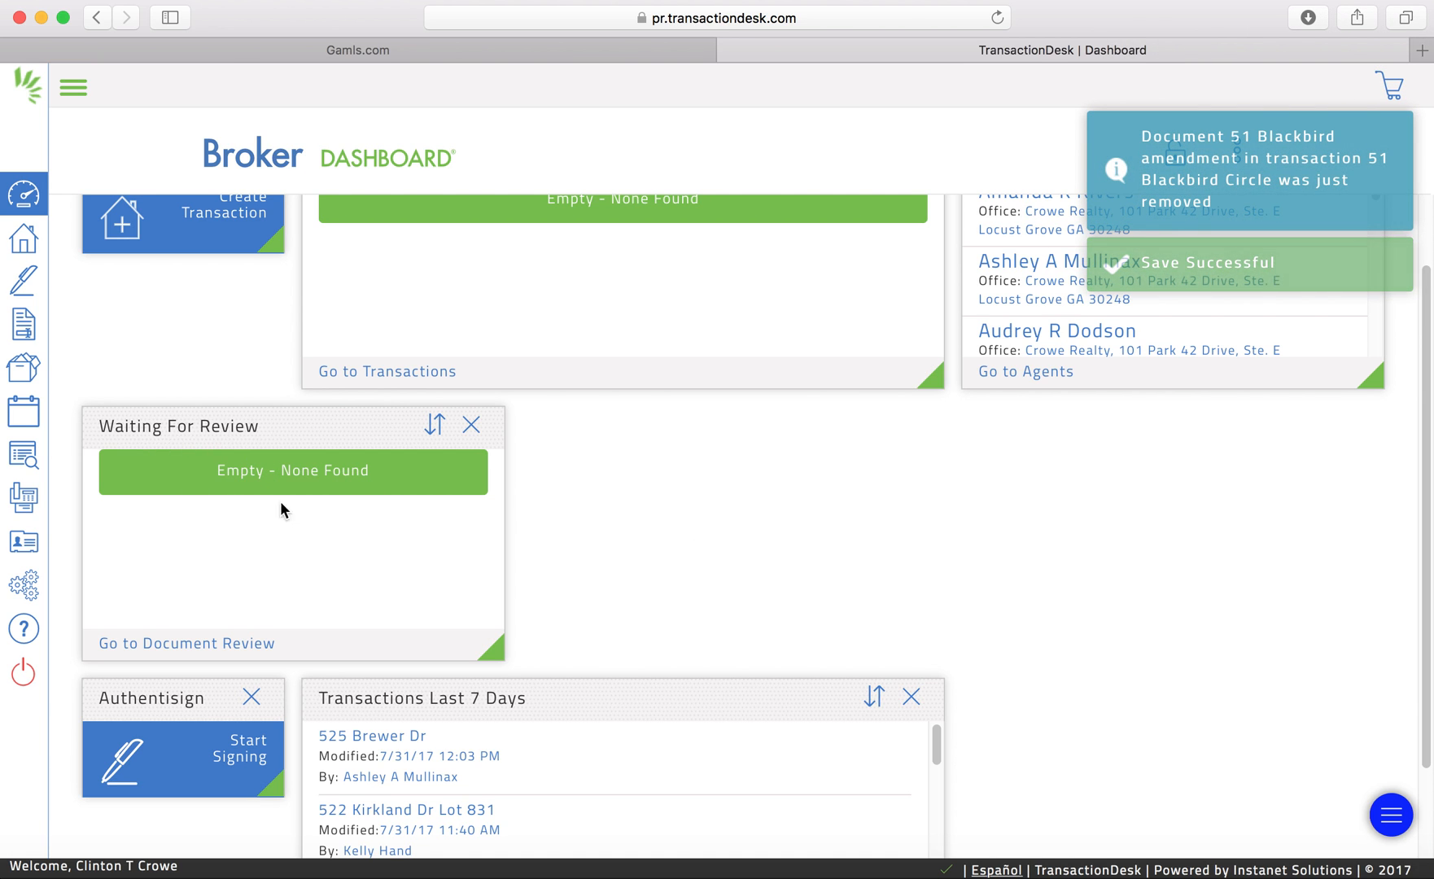
# Check the amendment's status in Broker File Review and return to the Broker Dashboard
pyautogui.click(204, 644)
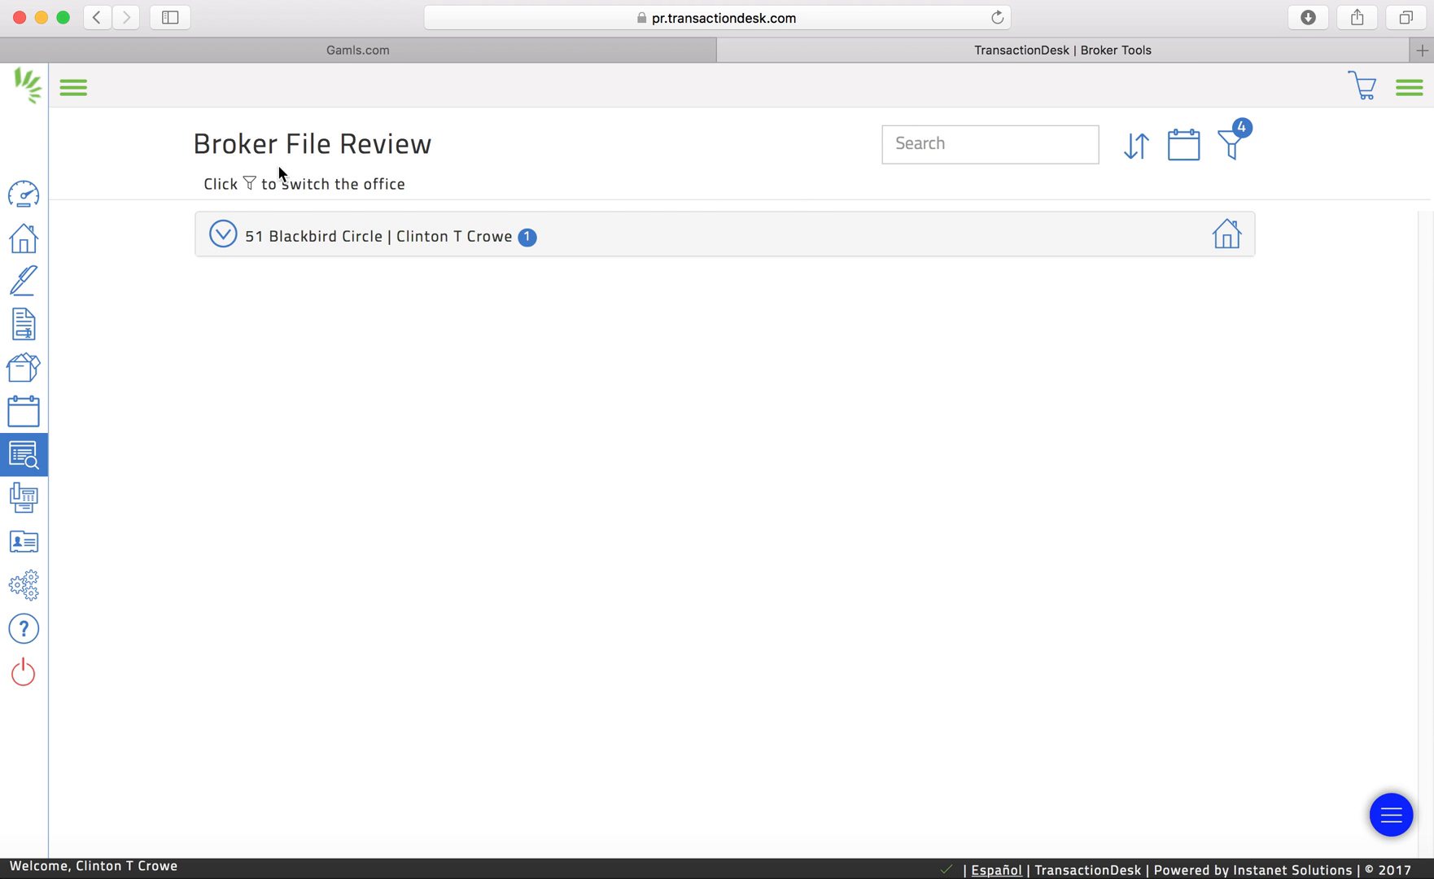
pyautogui.click(226, 239)
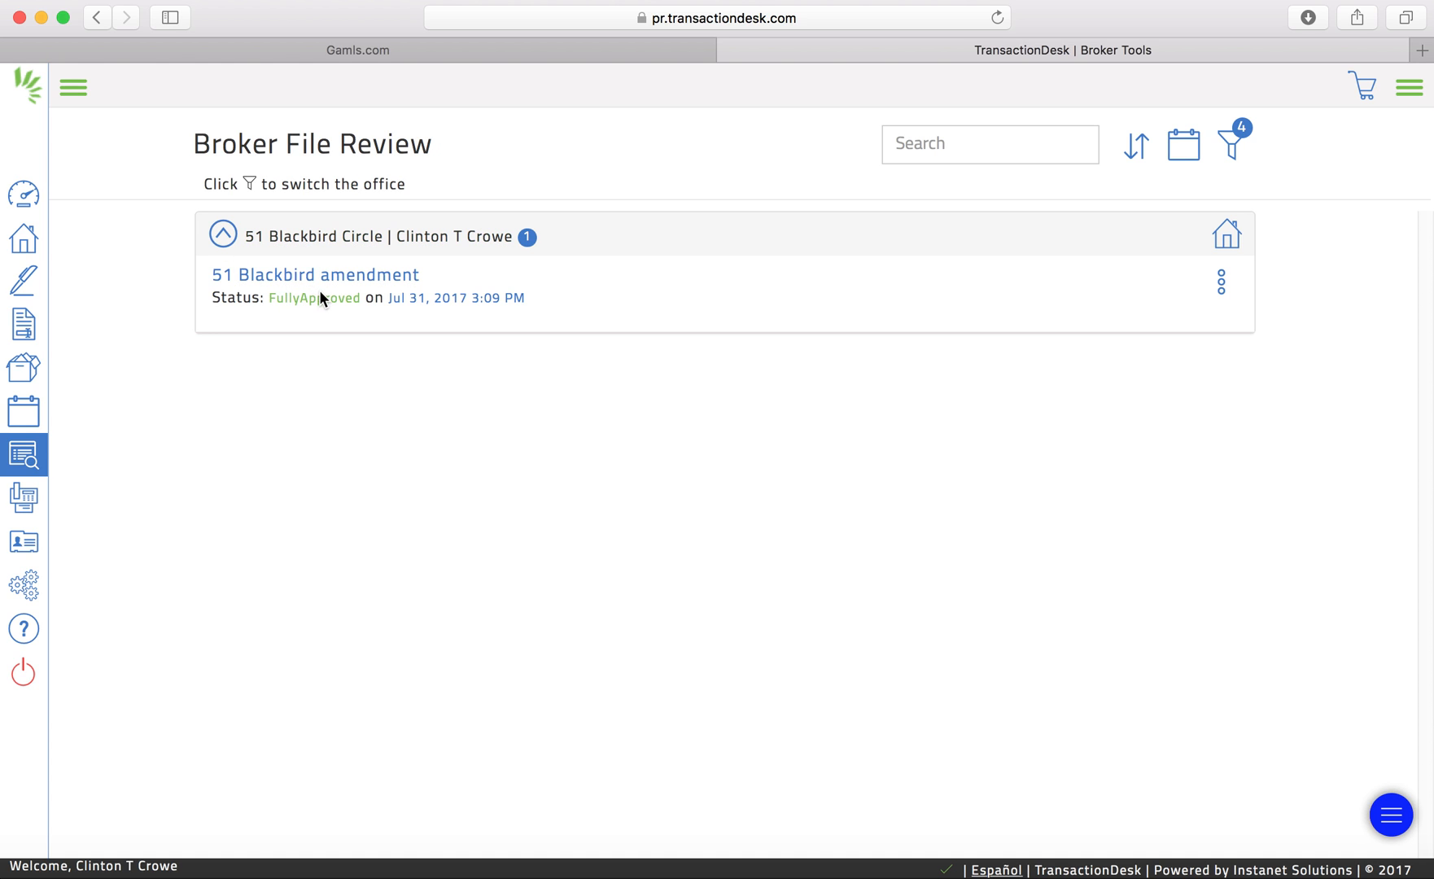
pyautogui.click(225, 238)
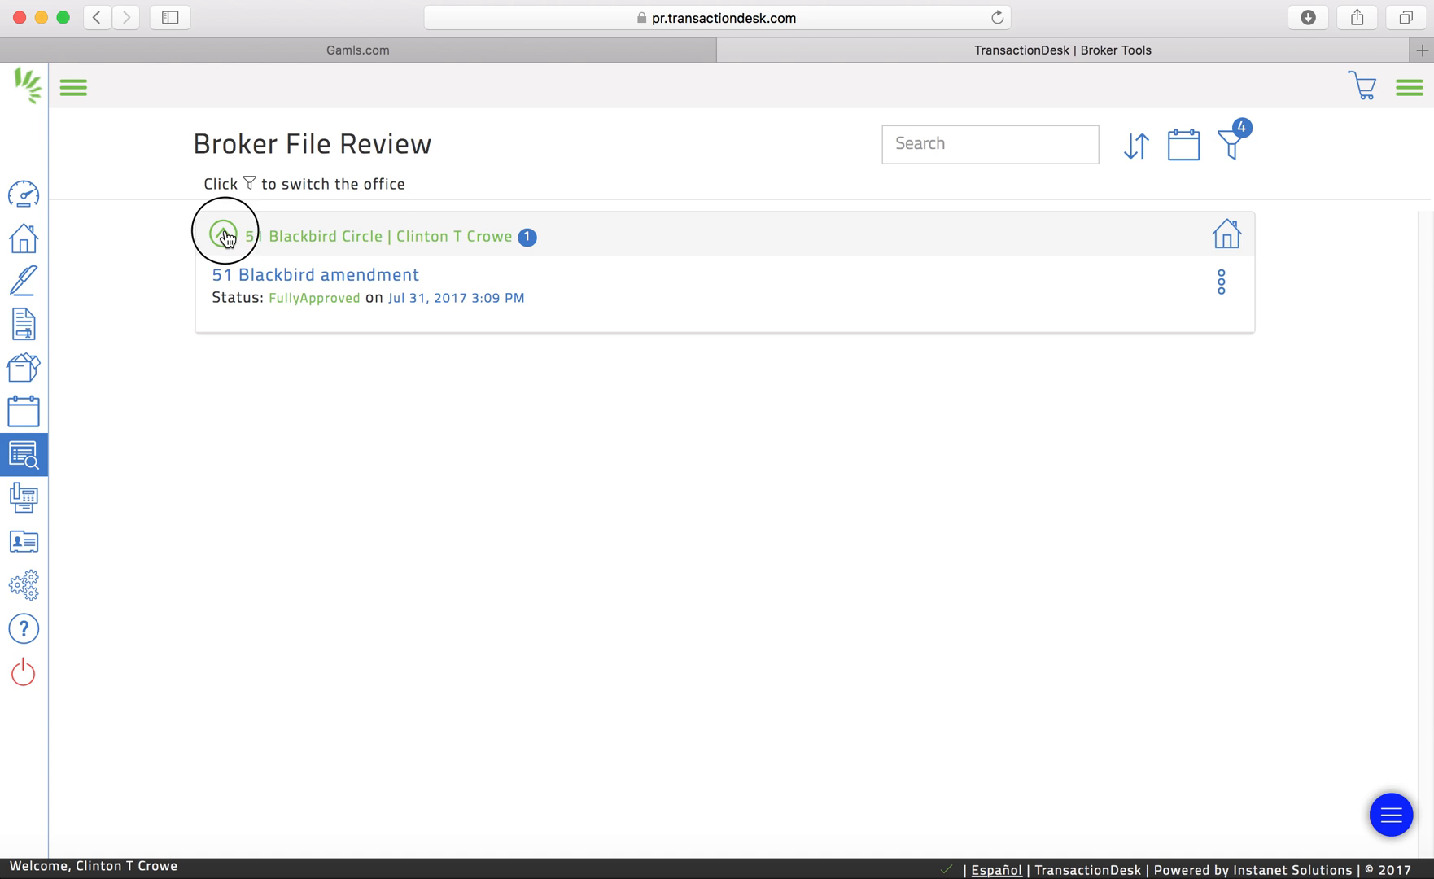
pyautogui.click(97, 17)
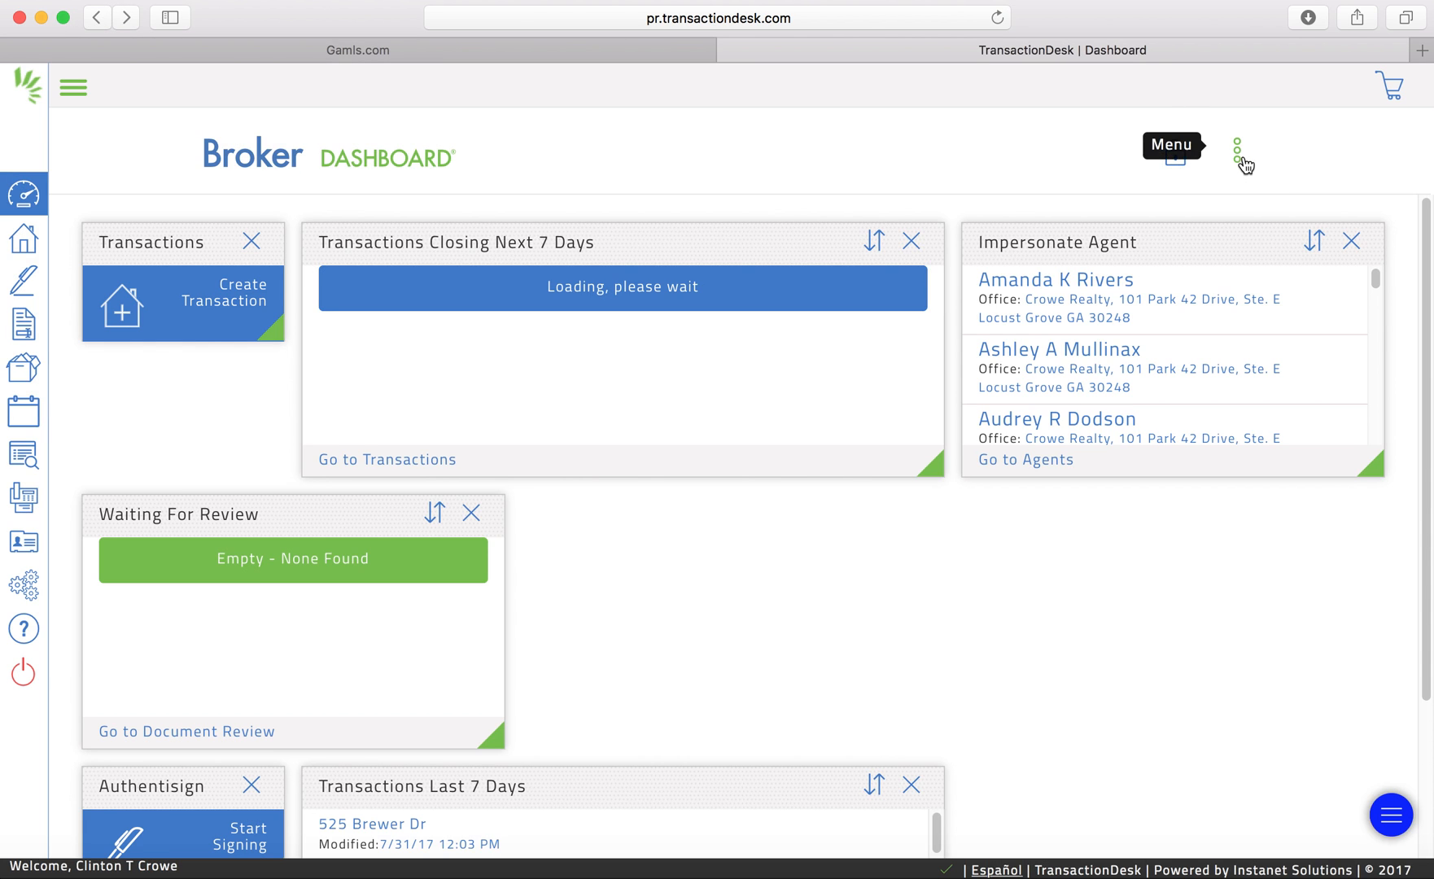
# Switch the dashboard to the agent view and open the documents of the Blackbird transaction
pyautogui.click(1239, 157)
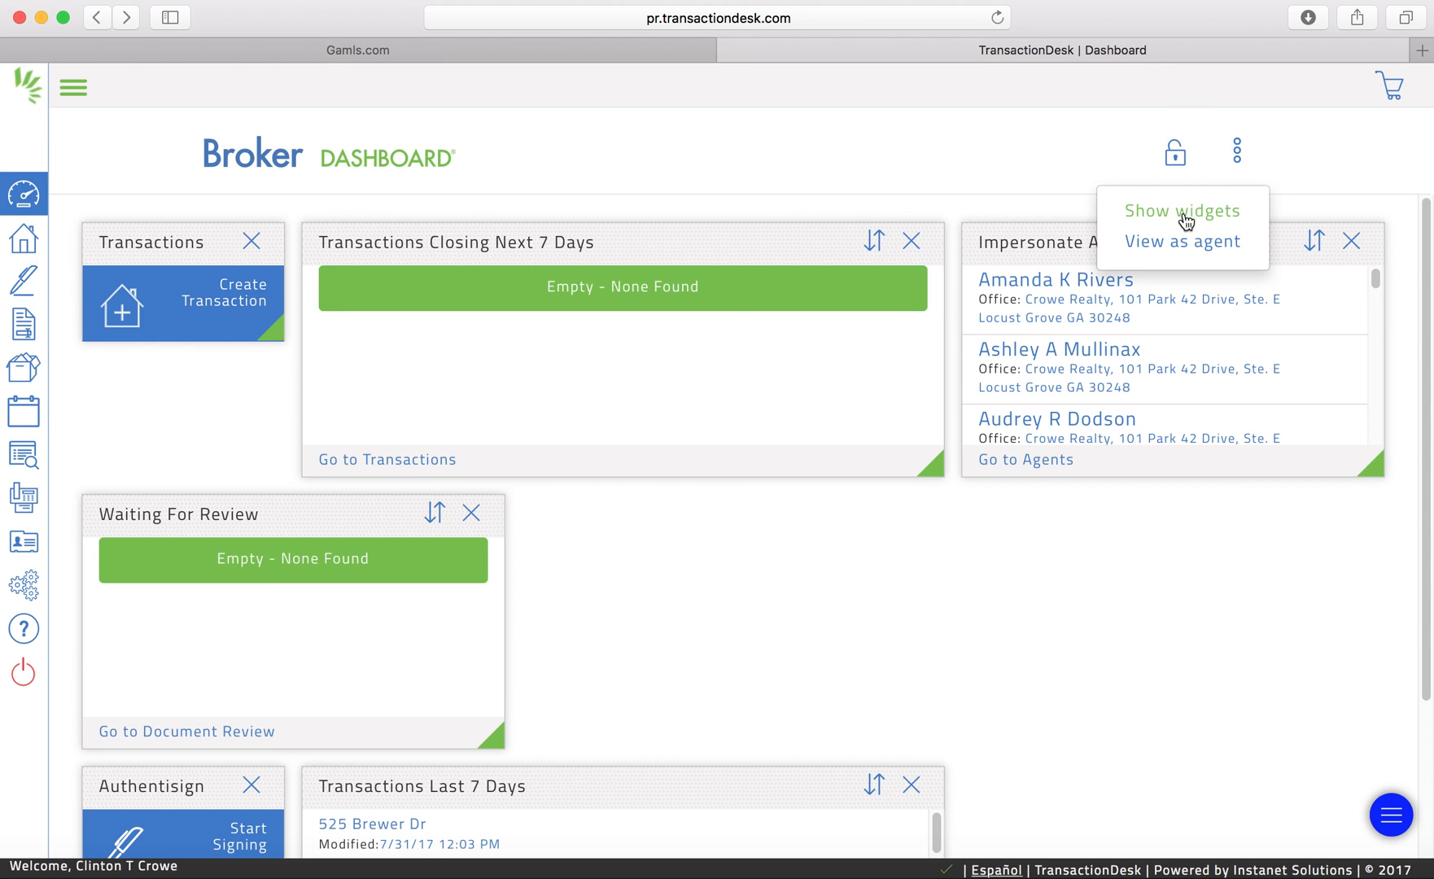
pyautogui.click(1164, 242)
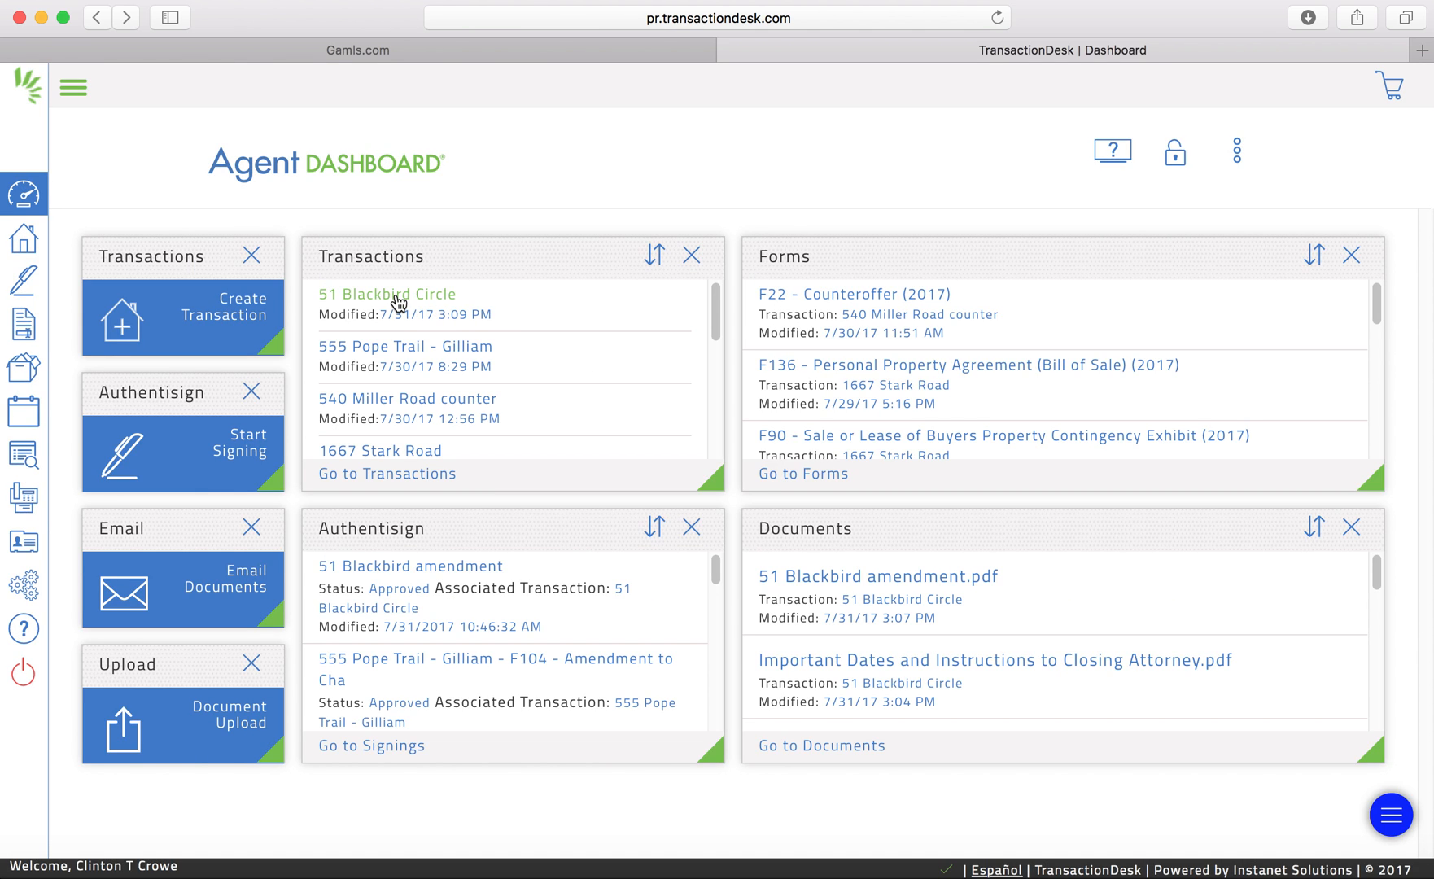
pyautogui.click(398, 301)
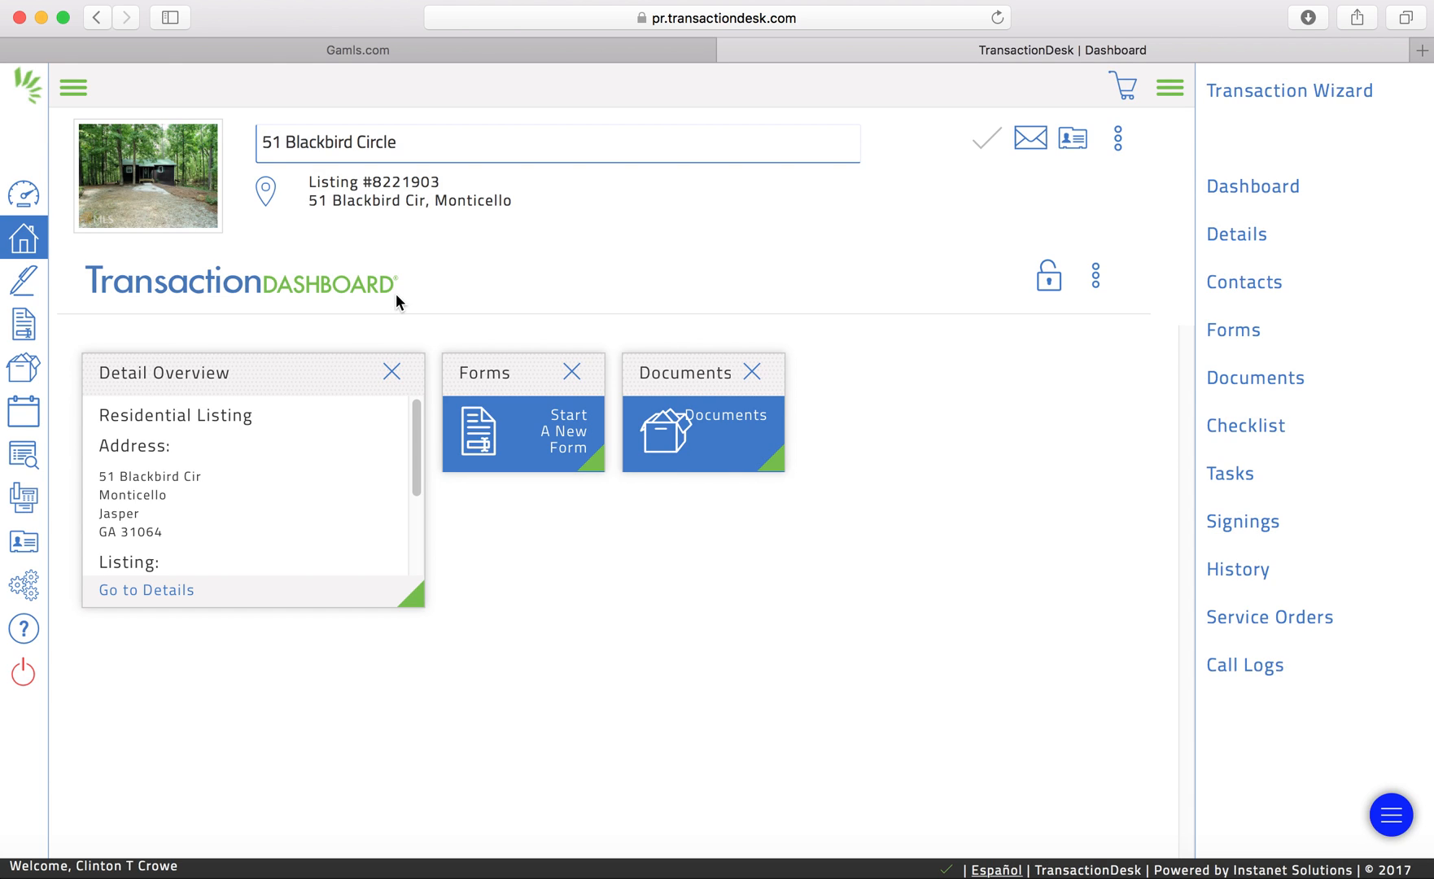
pyautogui.click(711, 420)
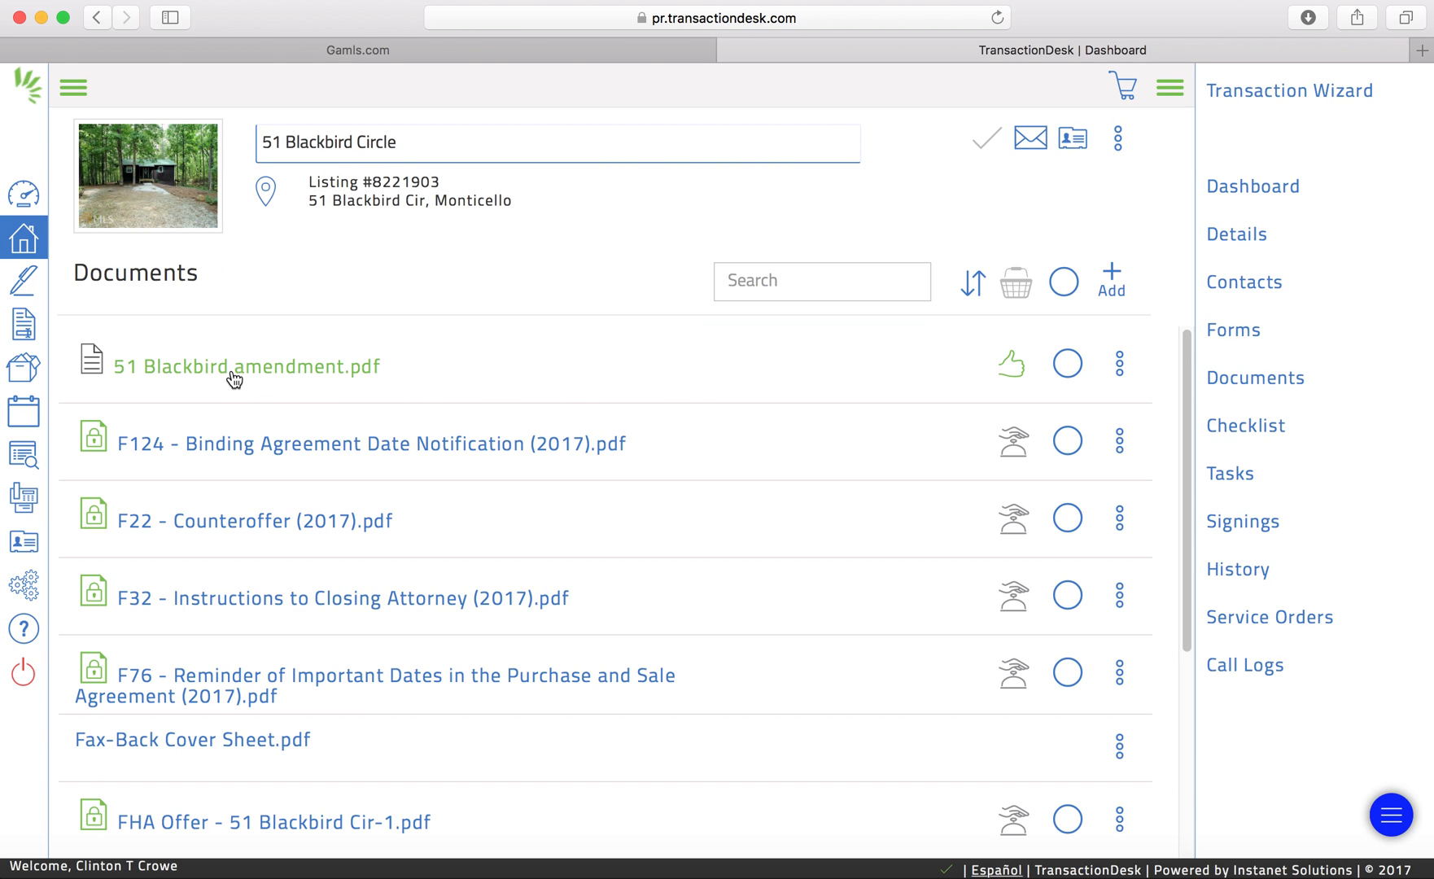
# Check the review status of 51 Blackbird amendment.pdf and preview the document
pyautogui.click(1012, 373)
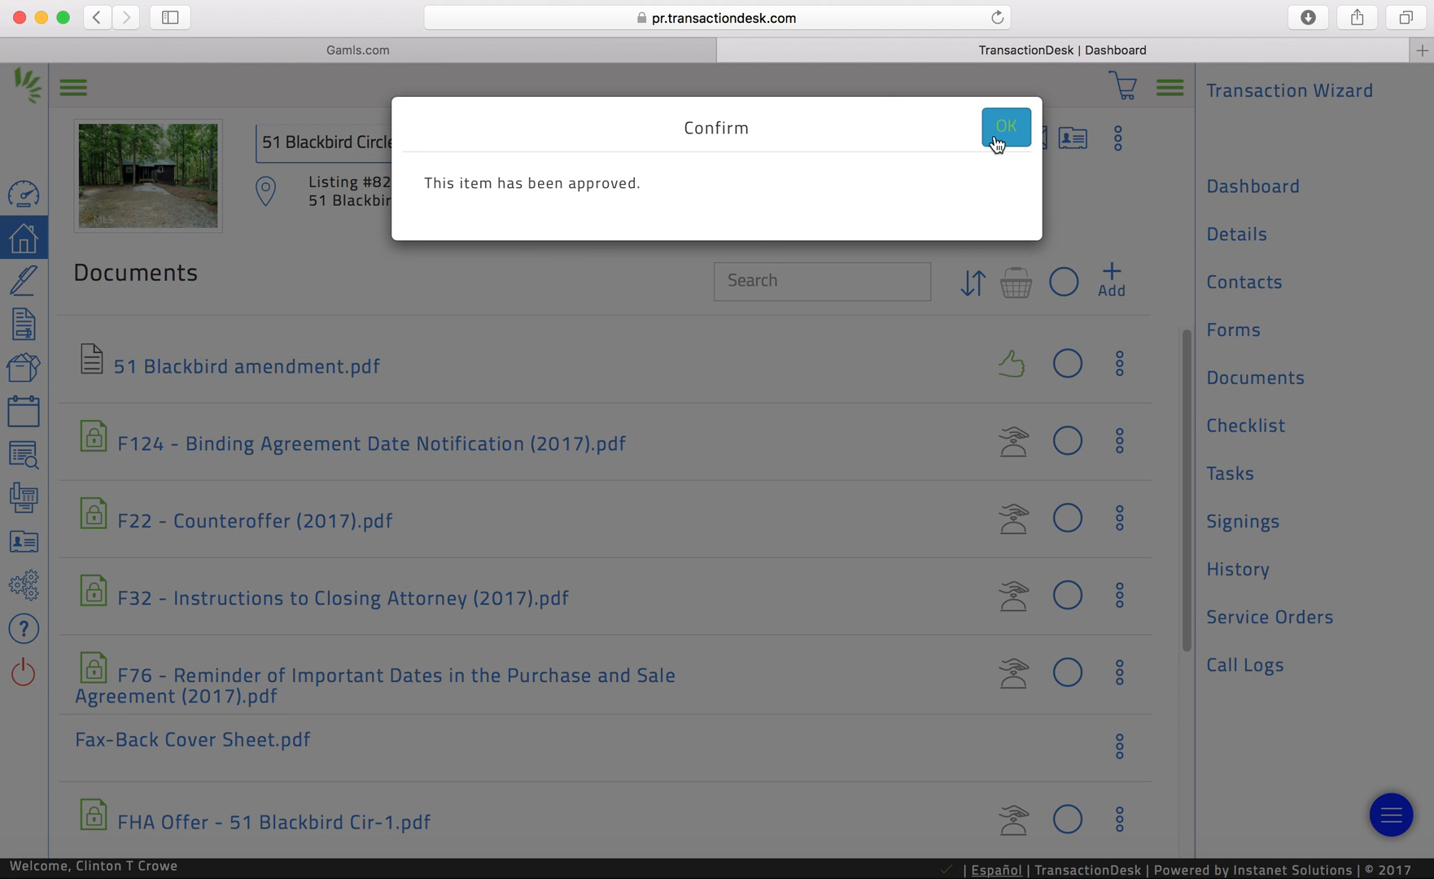
pyautogui.click(1006, 130)
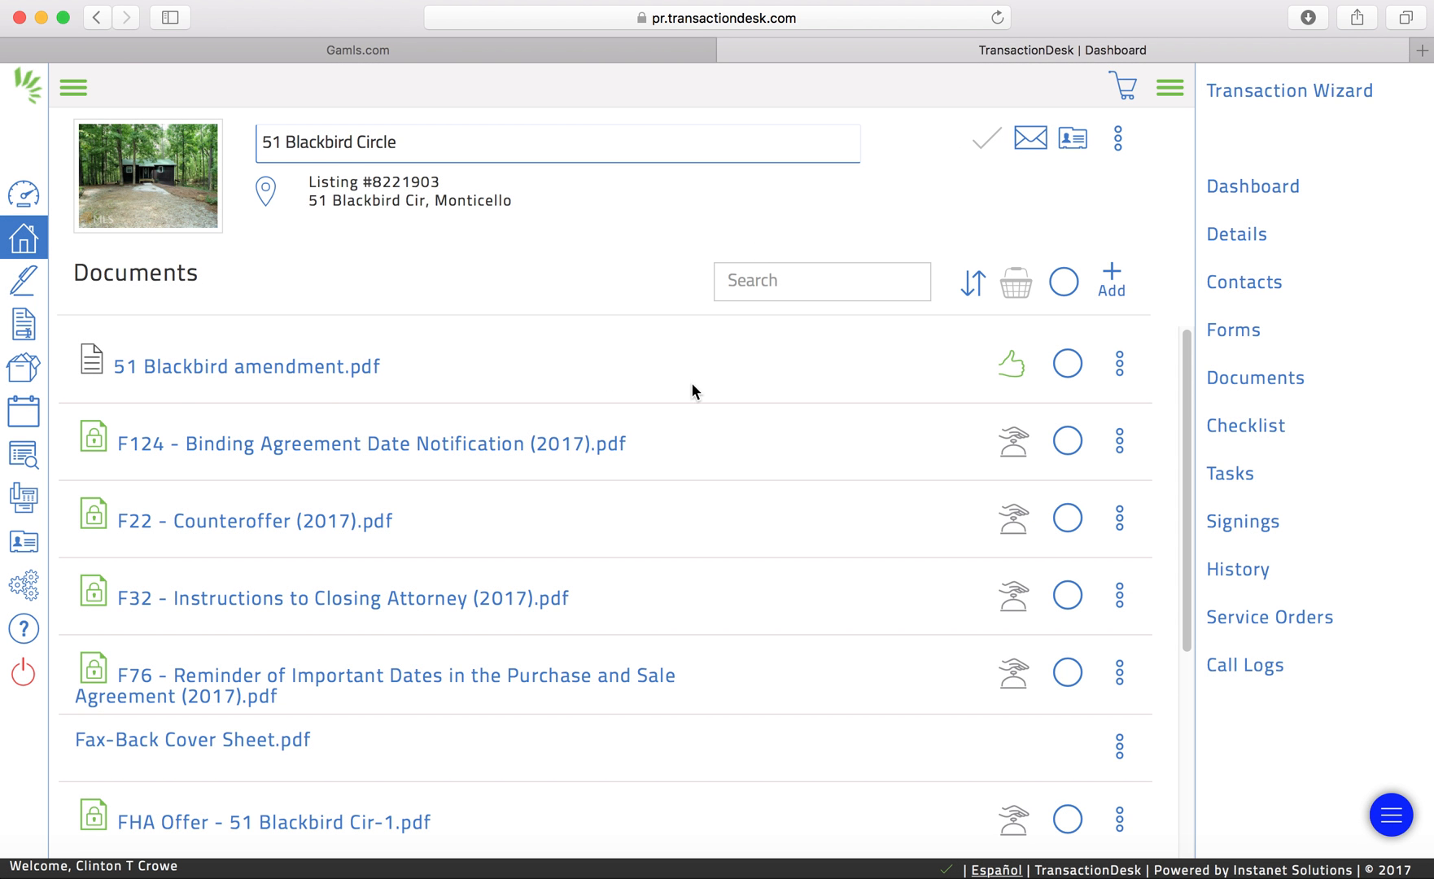
pyautogui.click(301, 376)
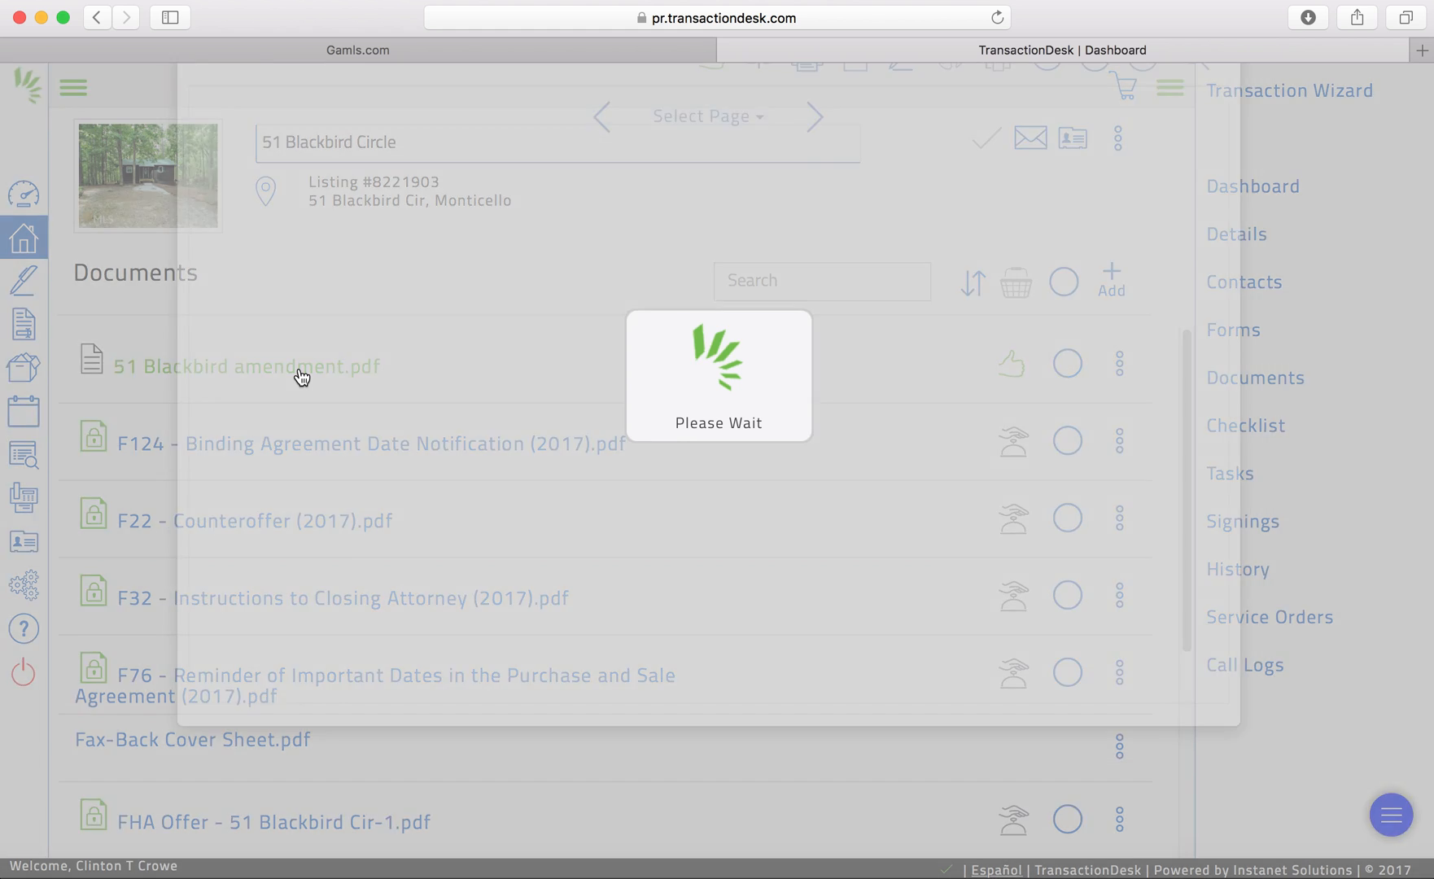
pyautogui.scroll(-5, 957, 488)
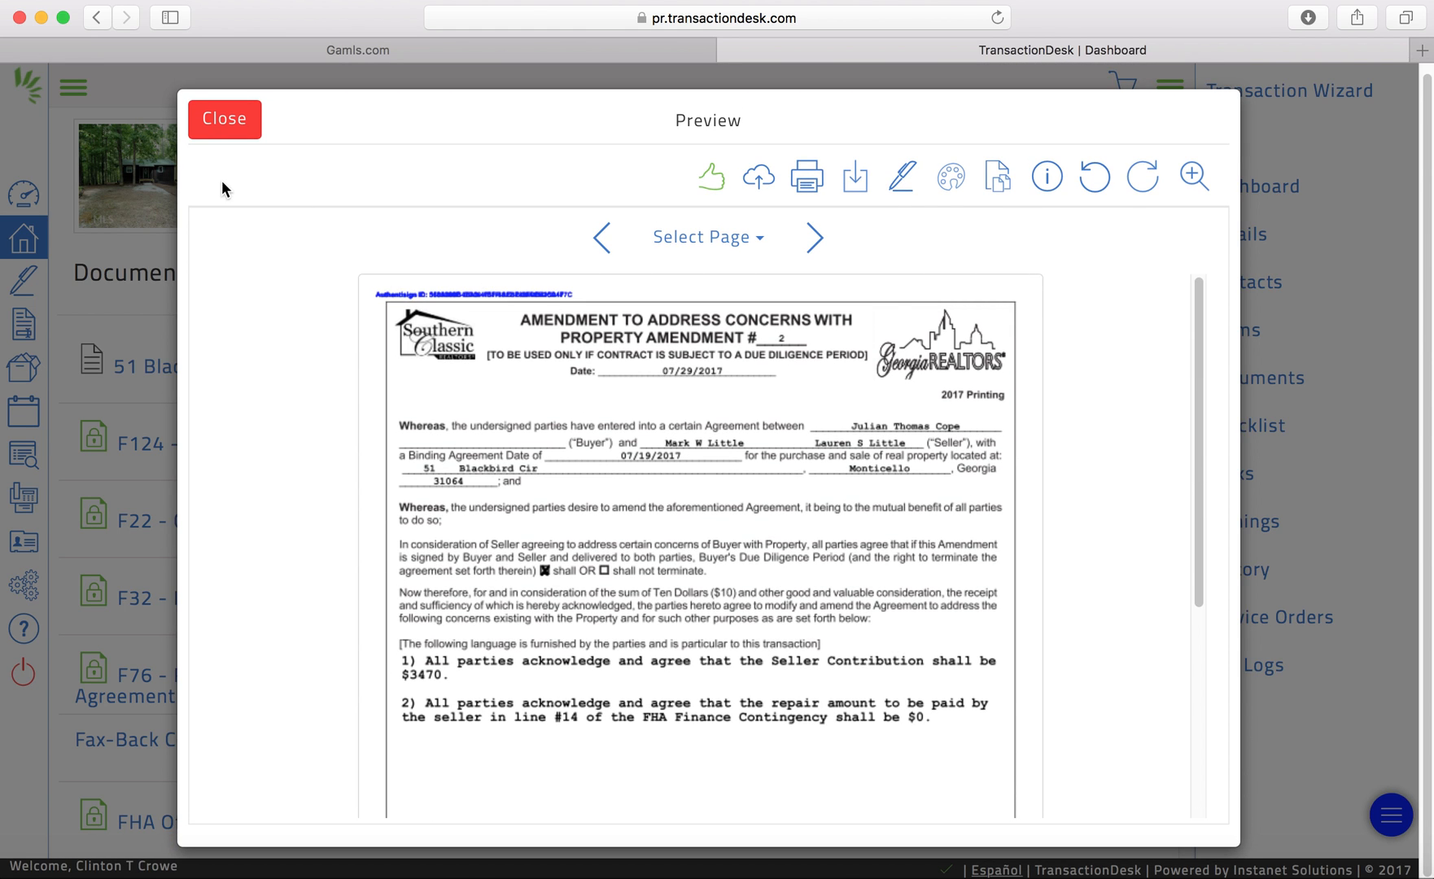
pyautogui.click(225, 135)
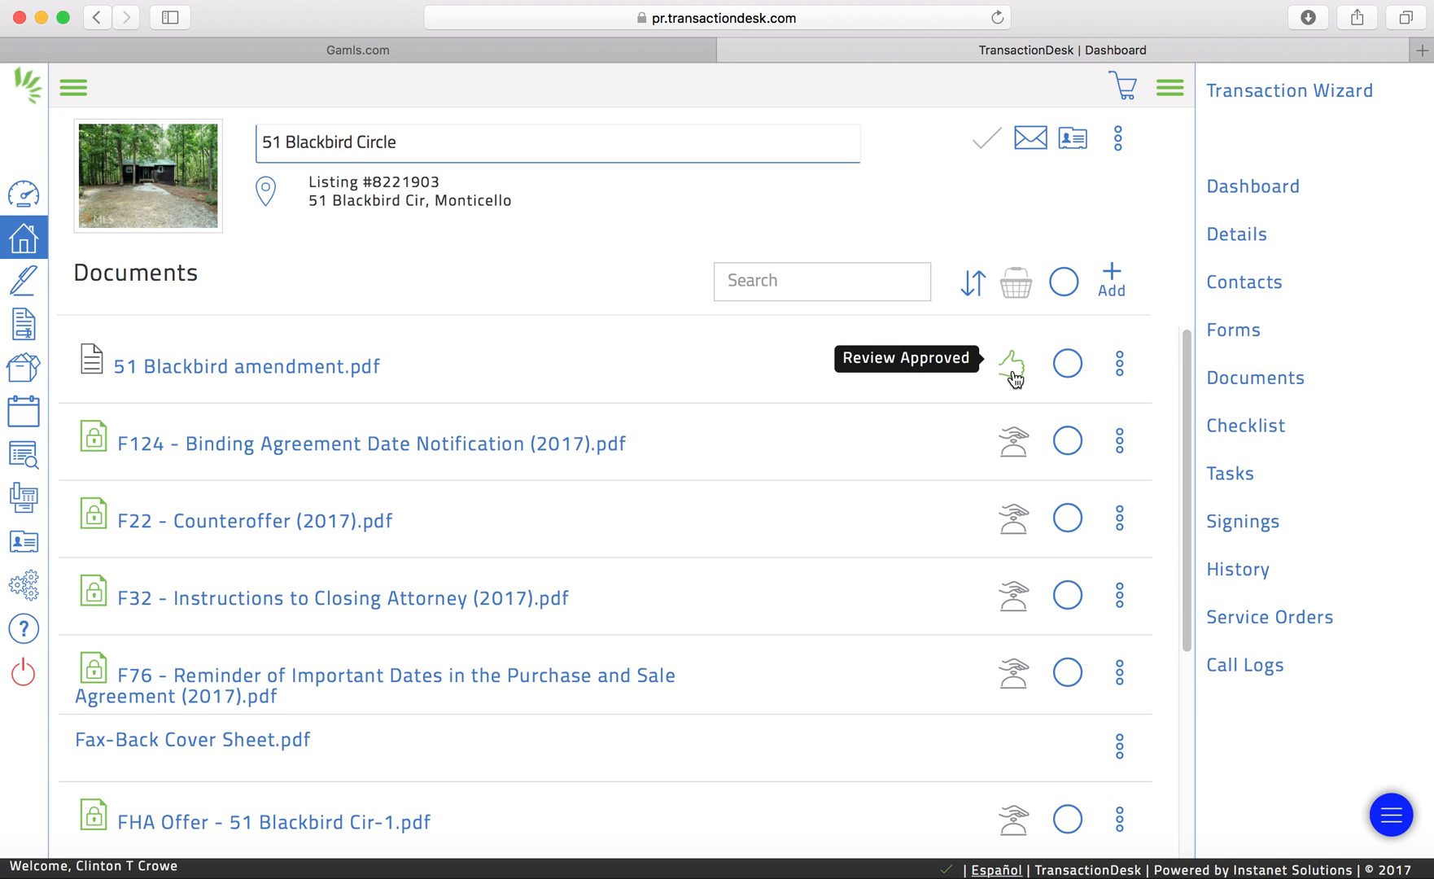
# View the previous versions of 51 Blackbird amendment.pdf and close the list
pyautogui.click(1120, 364)
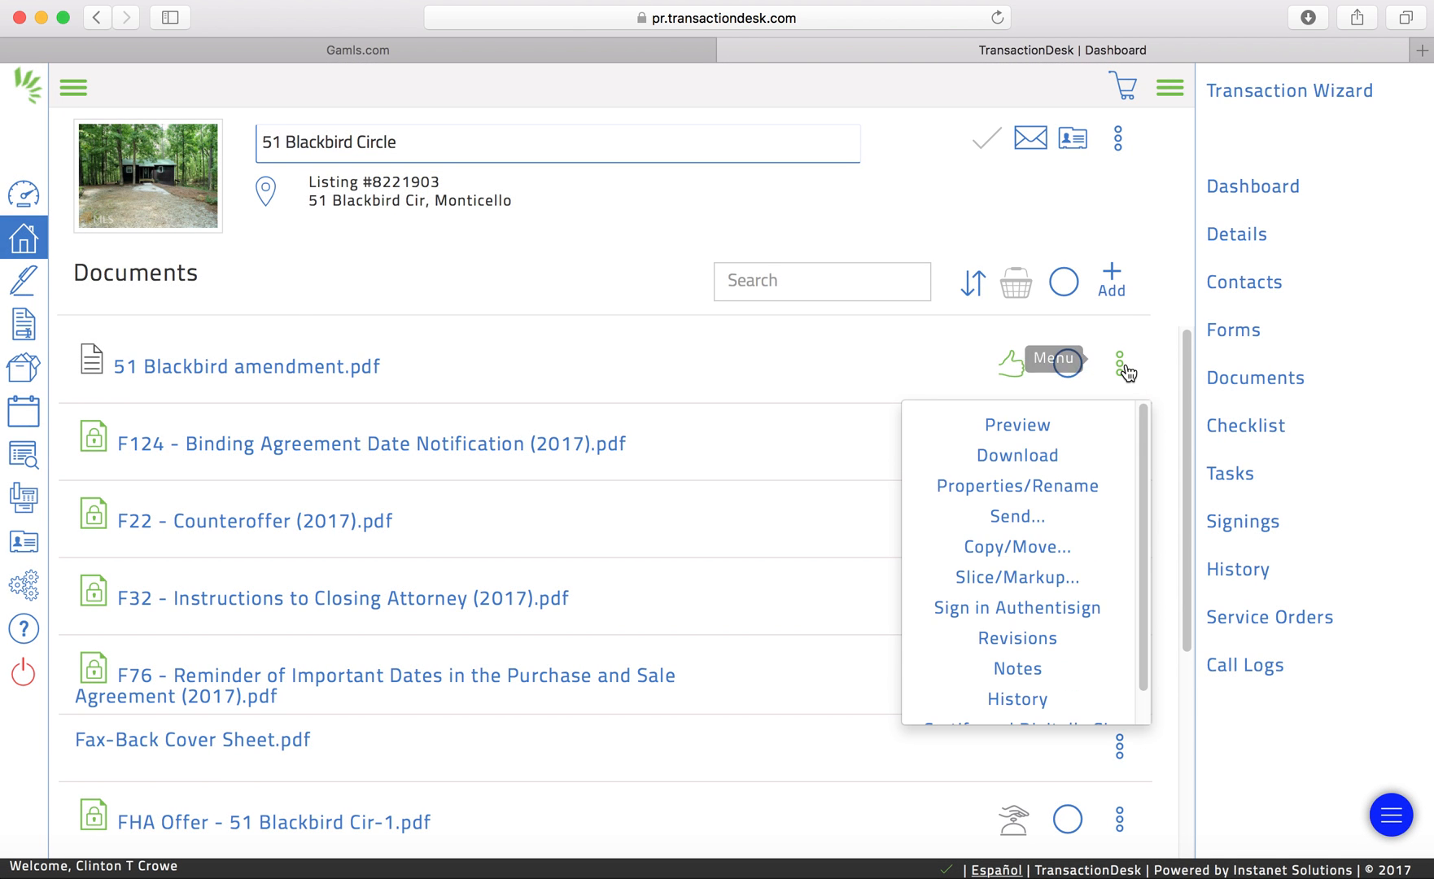
pyautogui.click(1030, 642)
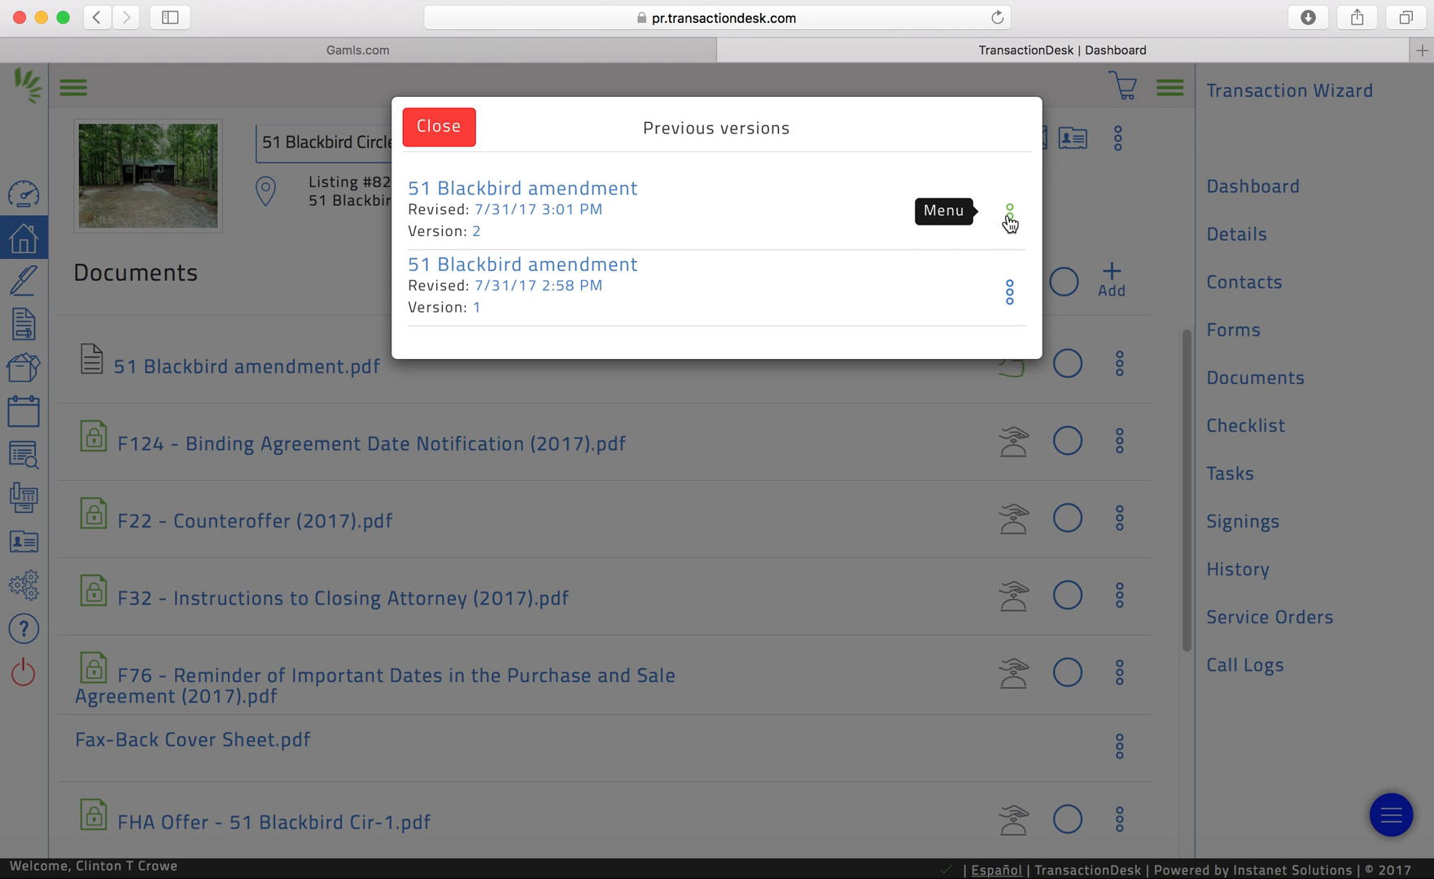
pyautogui.click(452, 137)
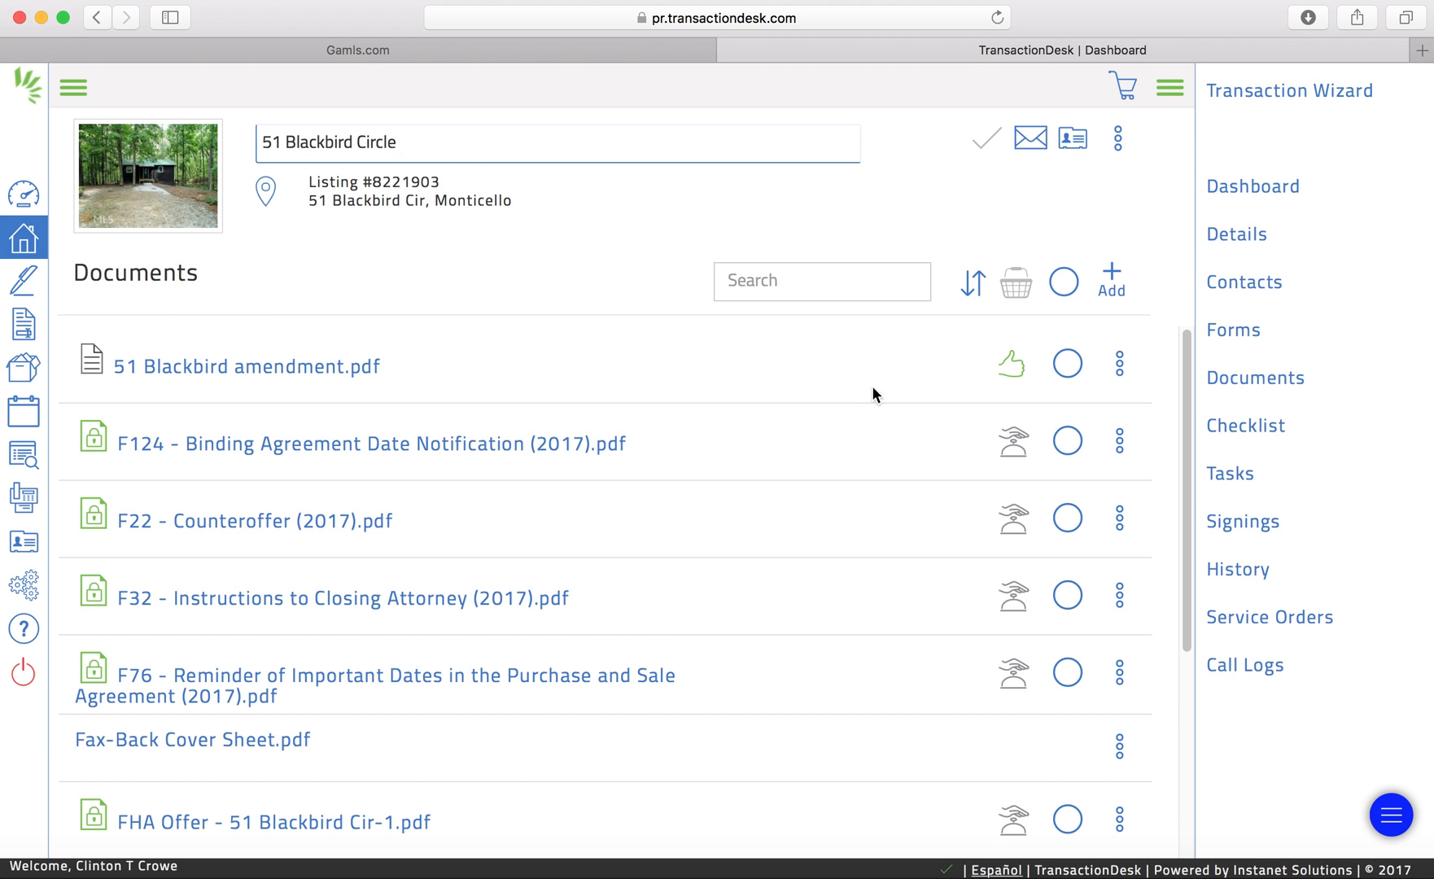
# Review the notes on 51 Blackbird amendment.pdf, view the approval note in the selection basket, and close the notes
pyautogui.click(1123, 360)
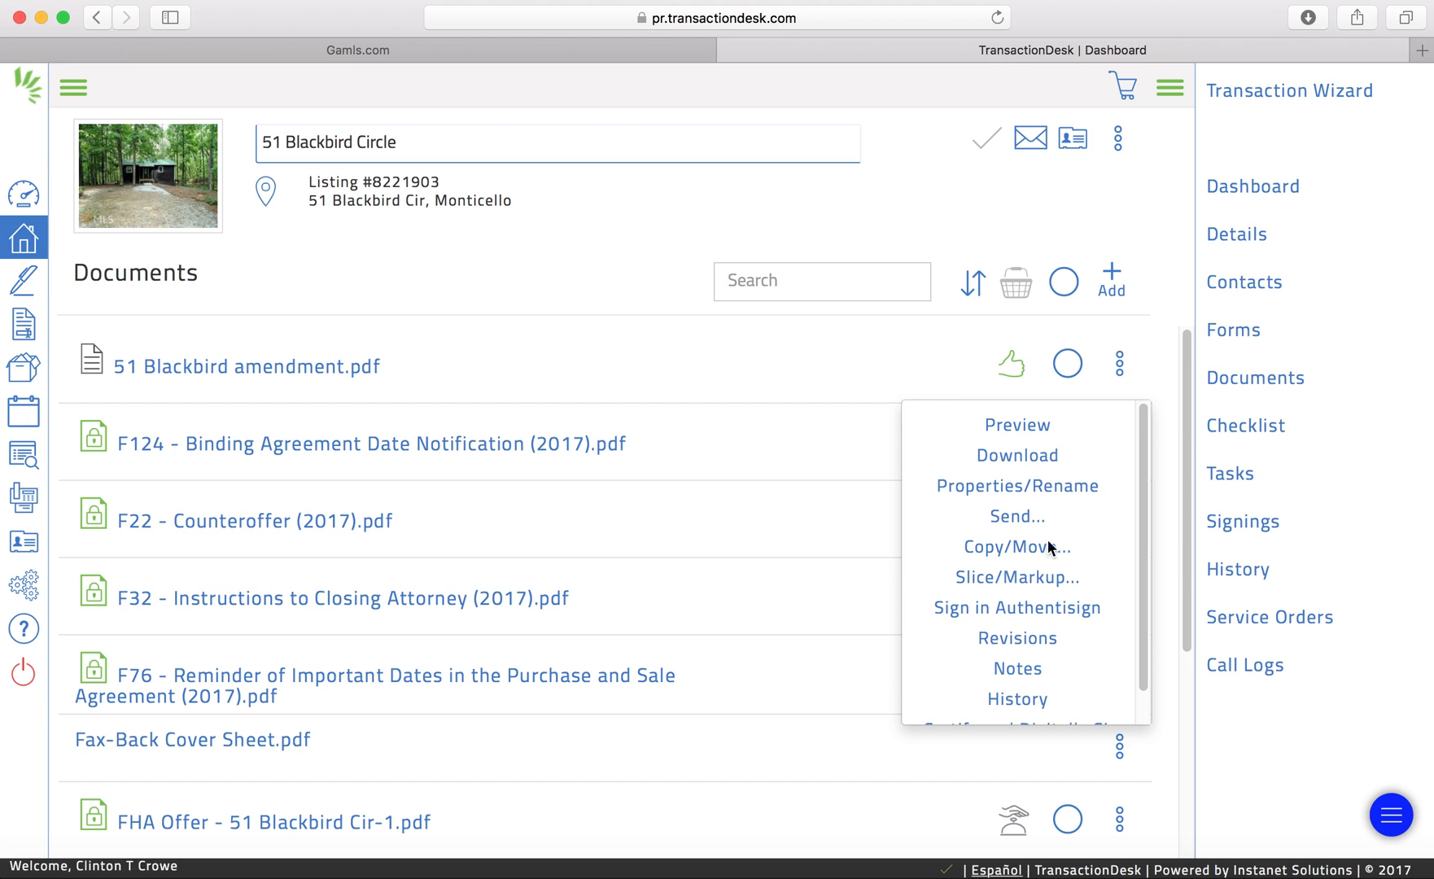
pyautogui.click(1030, 668)
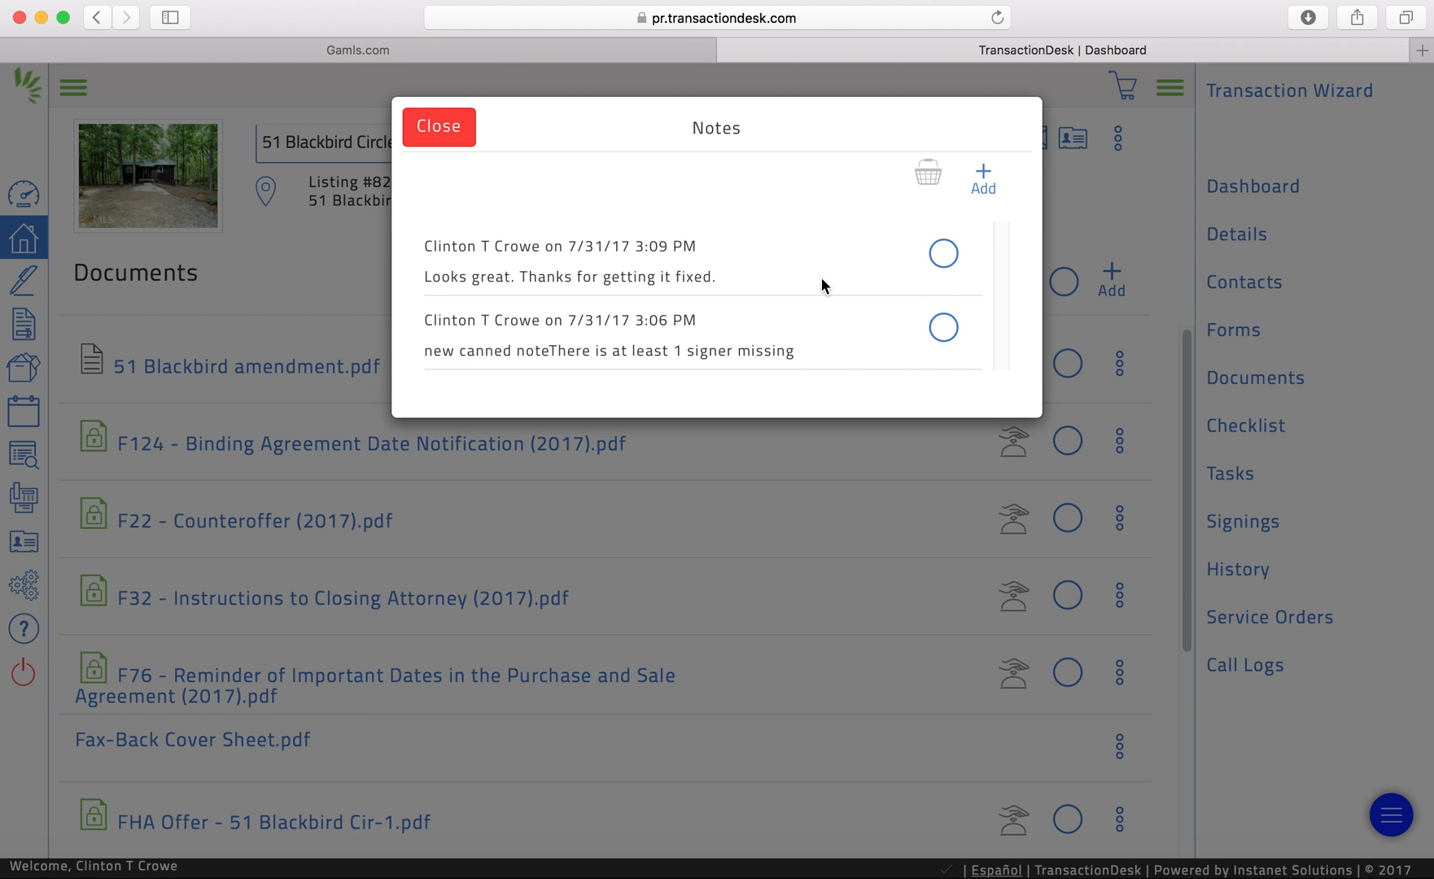
pyautogui.click(942, 259)
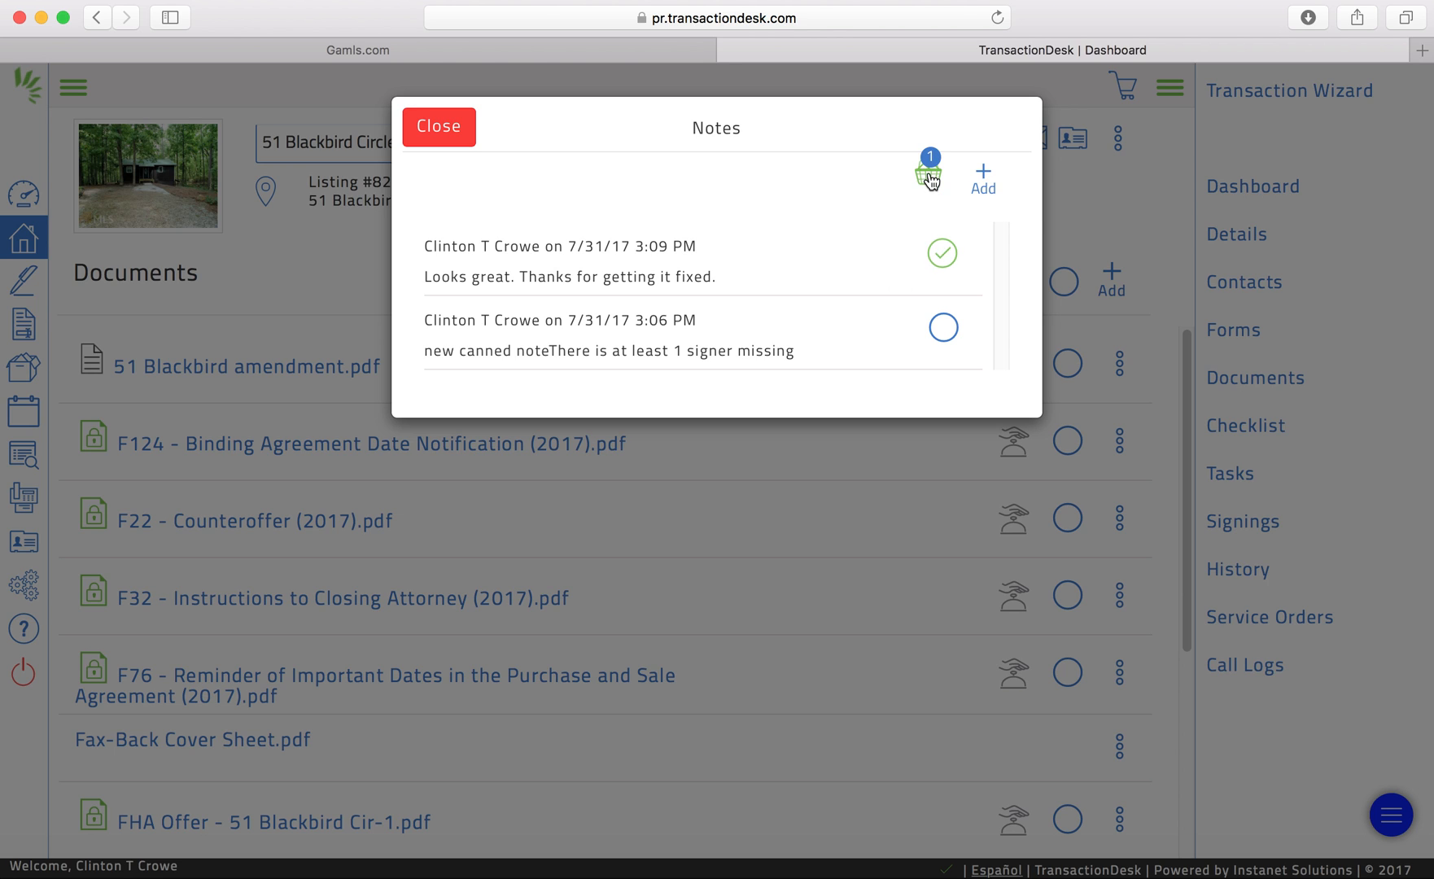
pyautogui.click(929, 174)
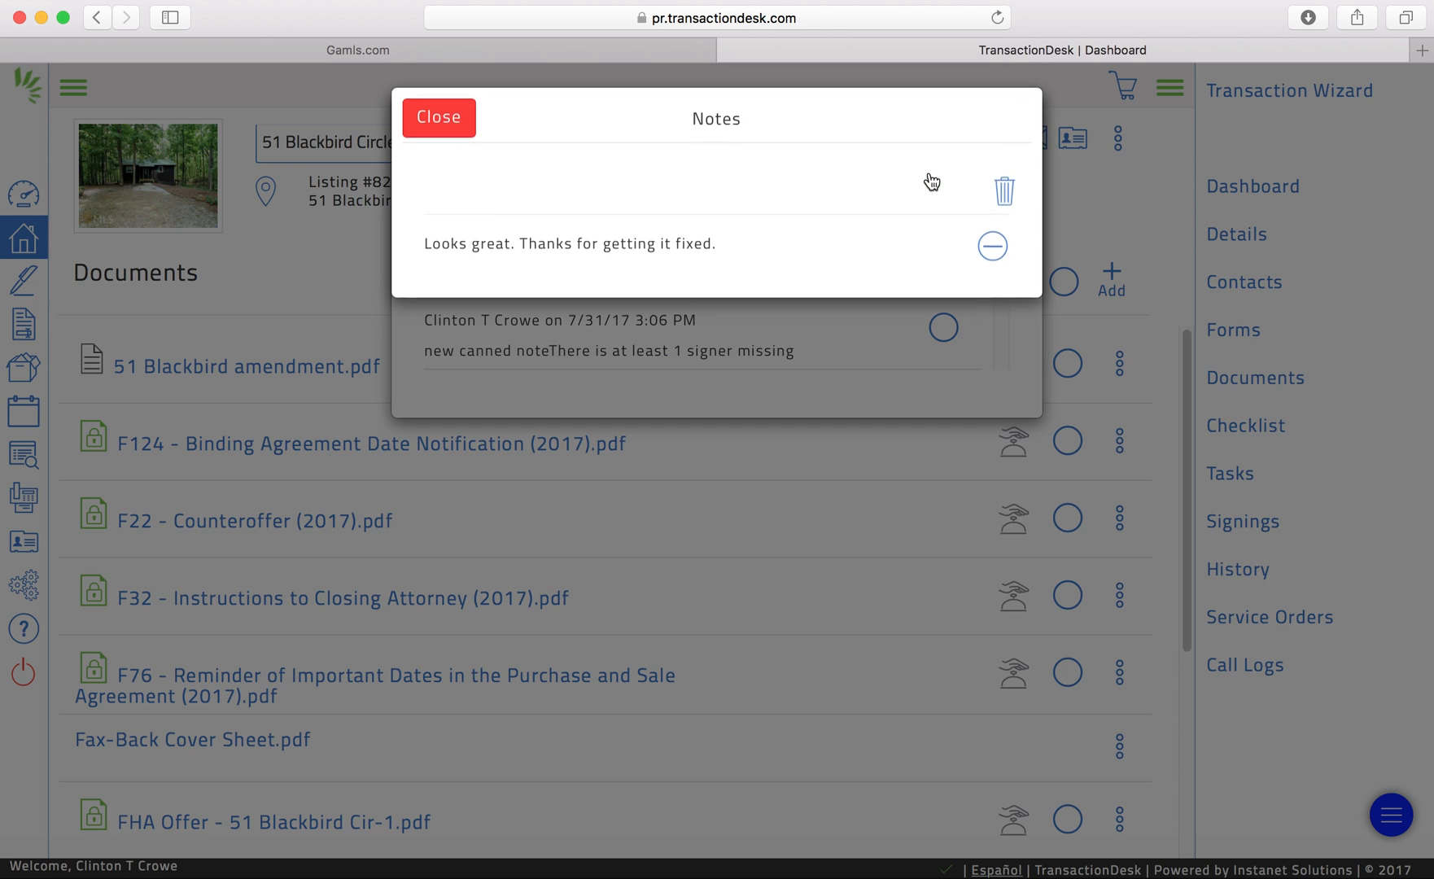
pyautogui.click(448, 127)
pyautogui.click(451, 131)
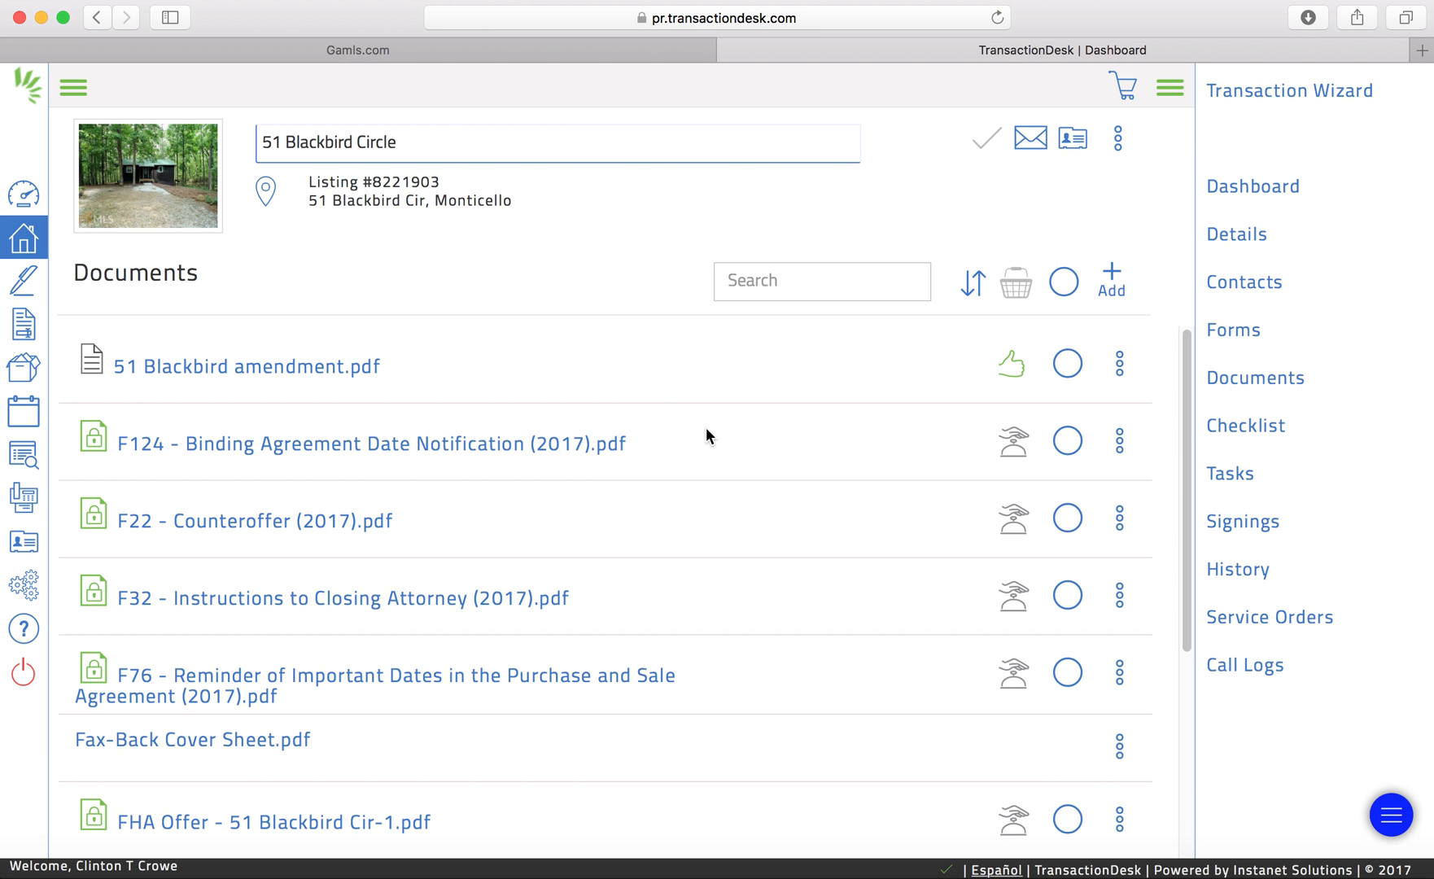
pyautogui.click(96, 20)
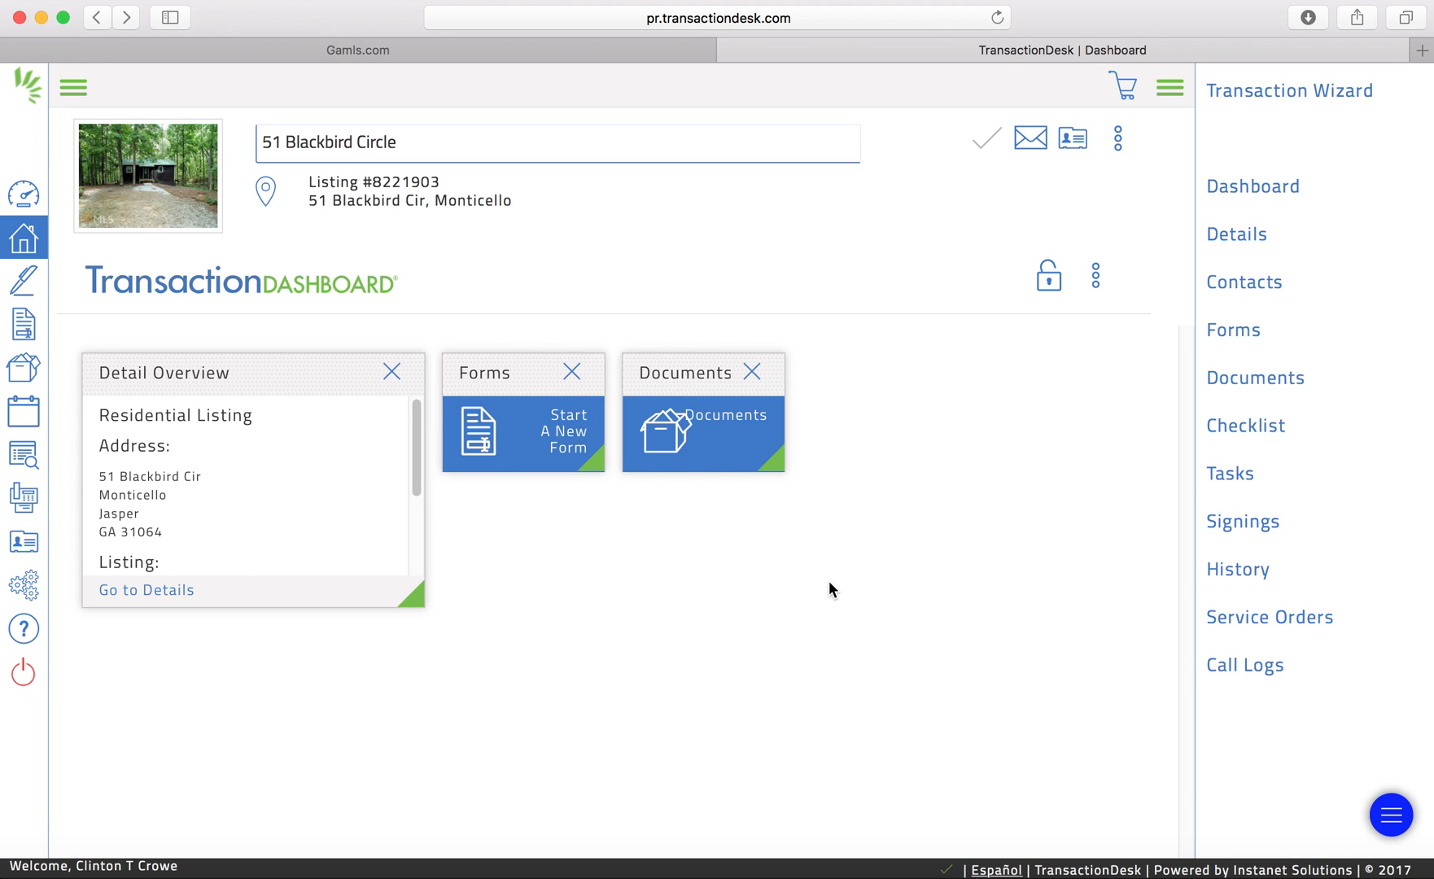
pyautogui.click(19, 240)
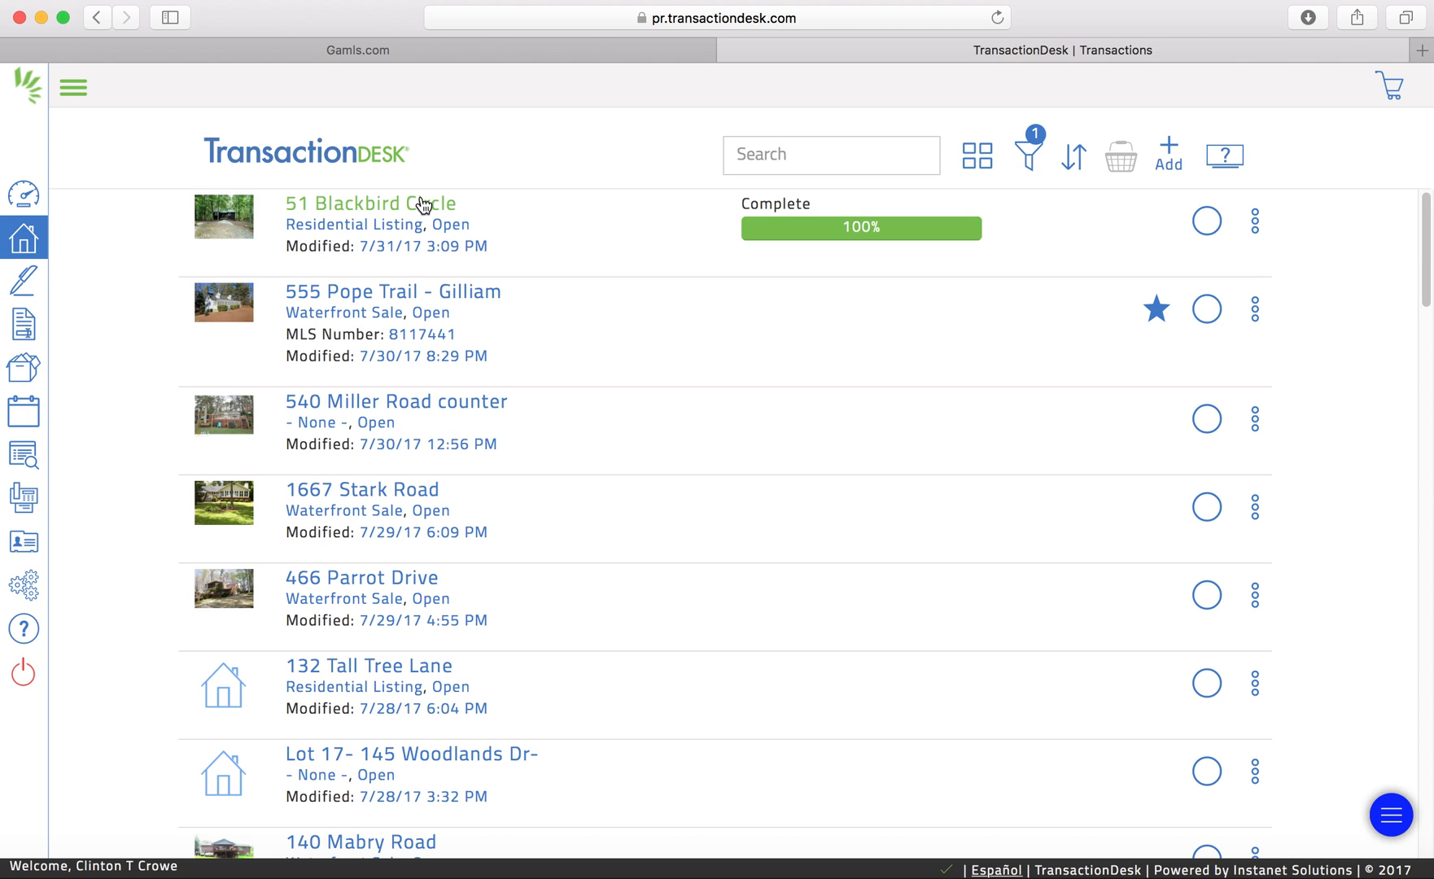
pyautogui.click(422, 203)
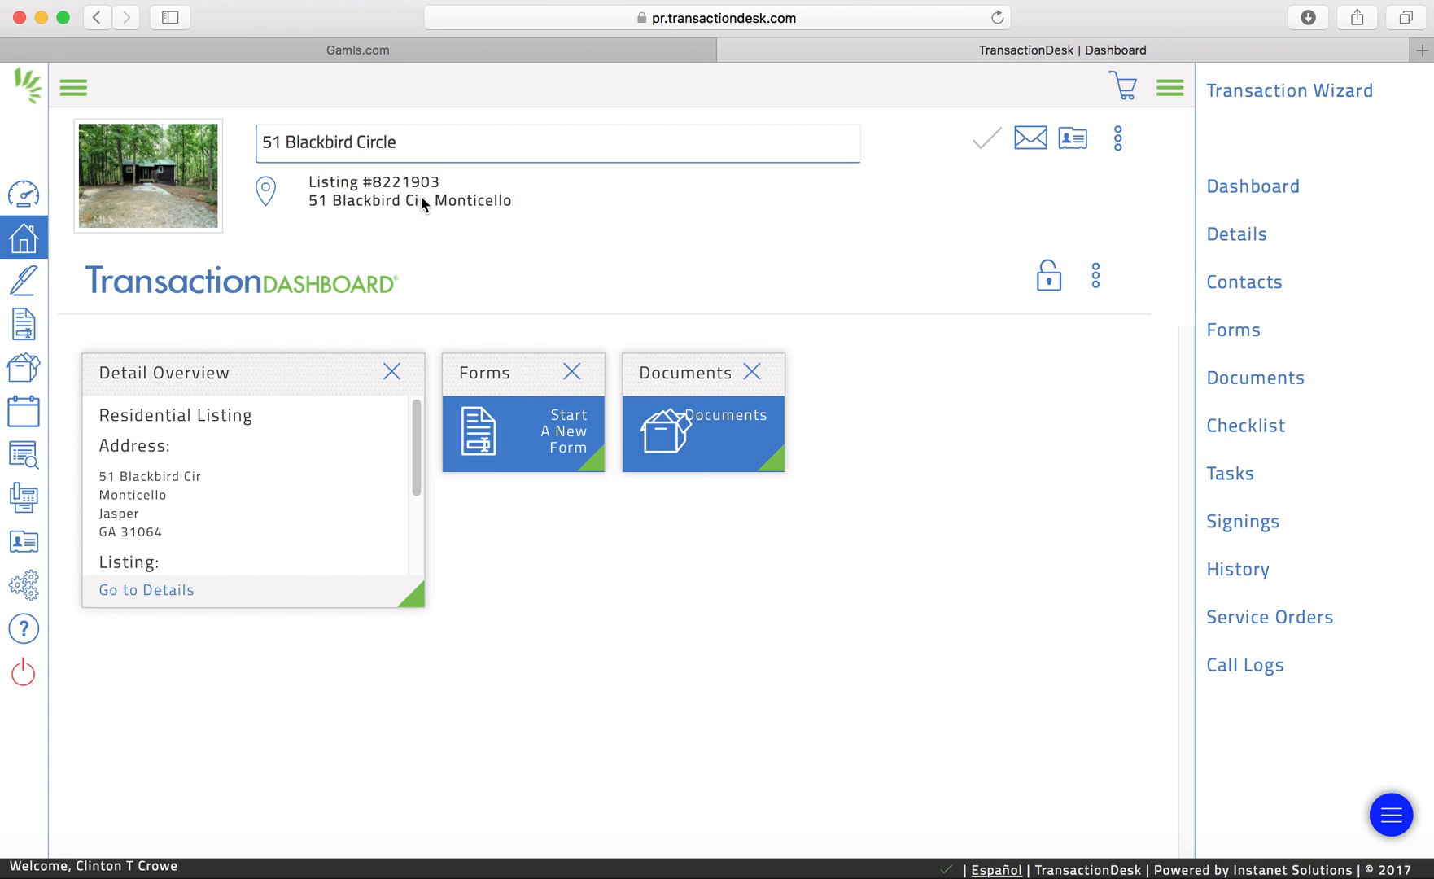
pyautogui.click(724, 415)
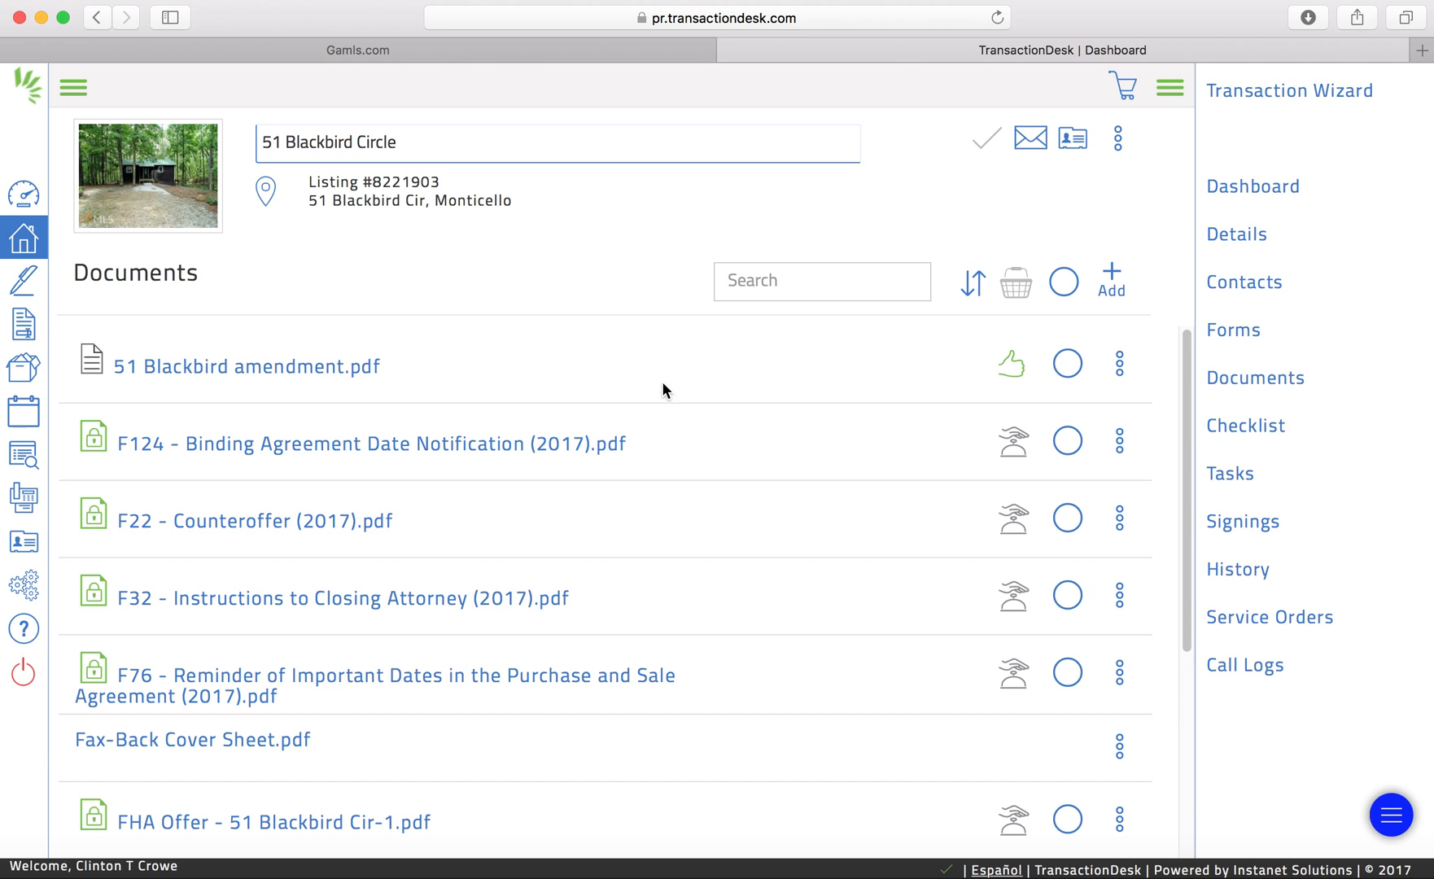
pyautogui.click(1112, 282)
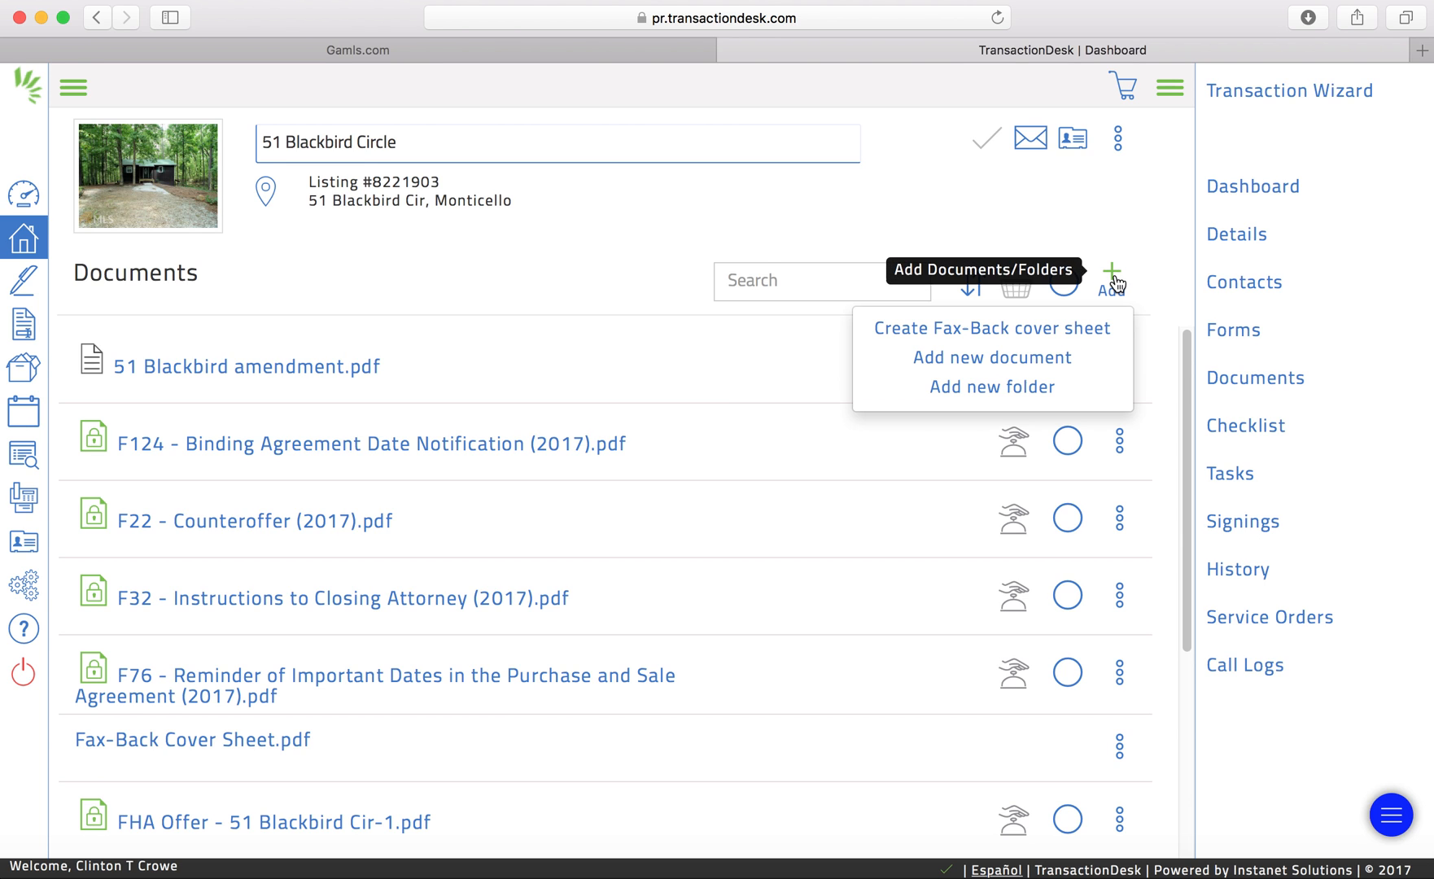
pyautogui.click(981, 360)
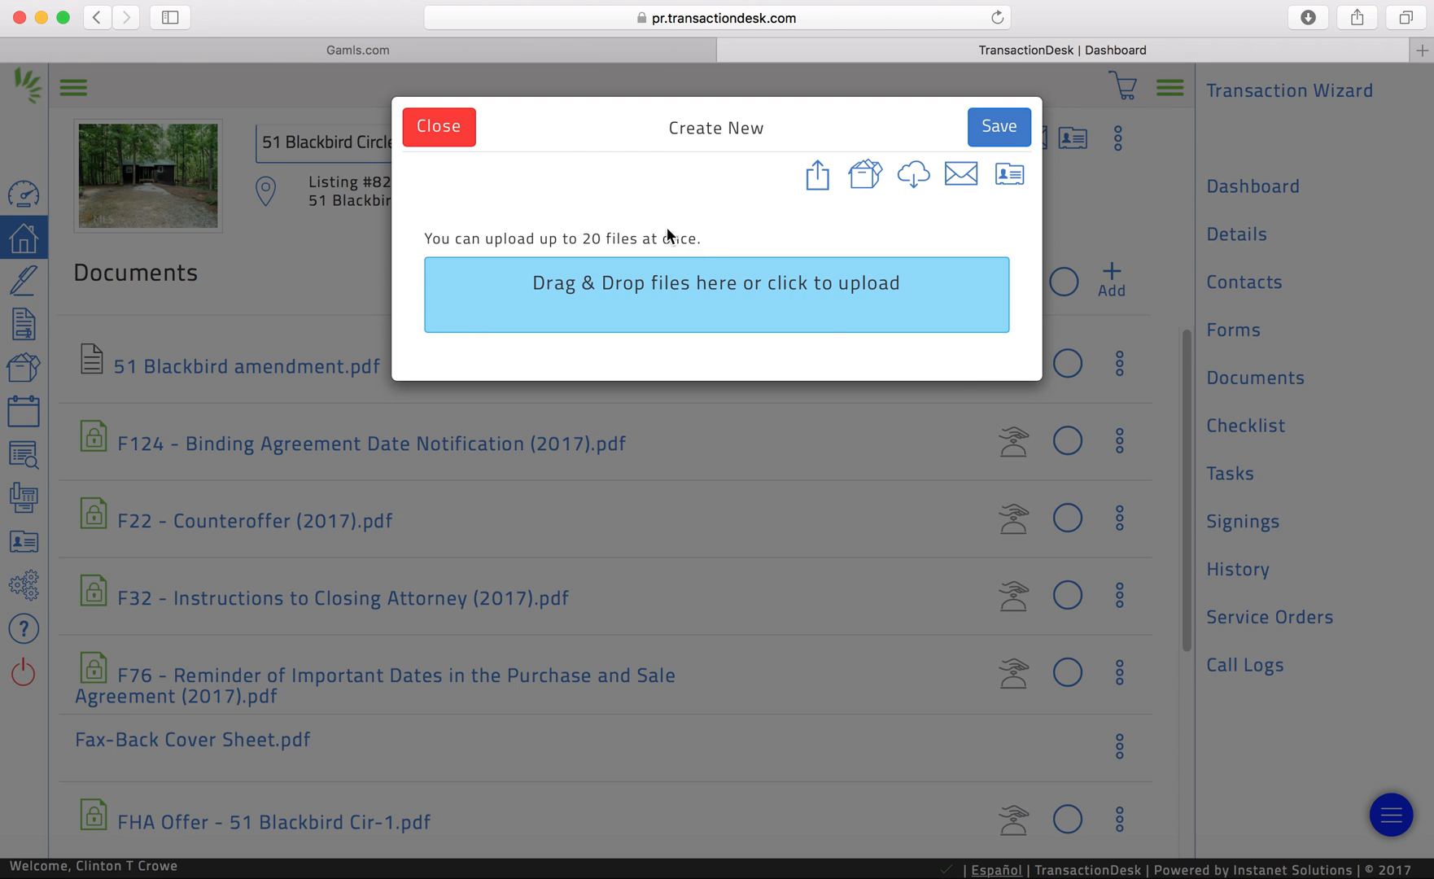
pyautogui.click(914, 186)
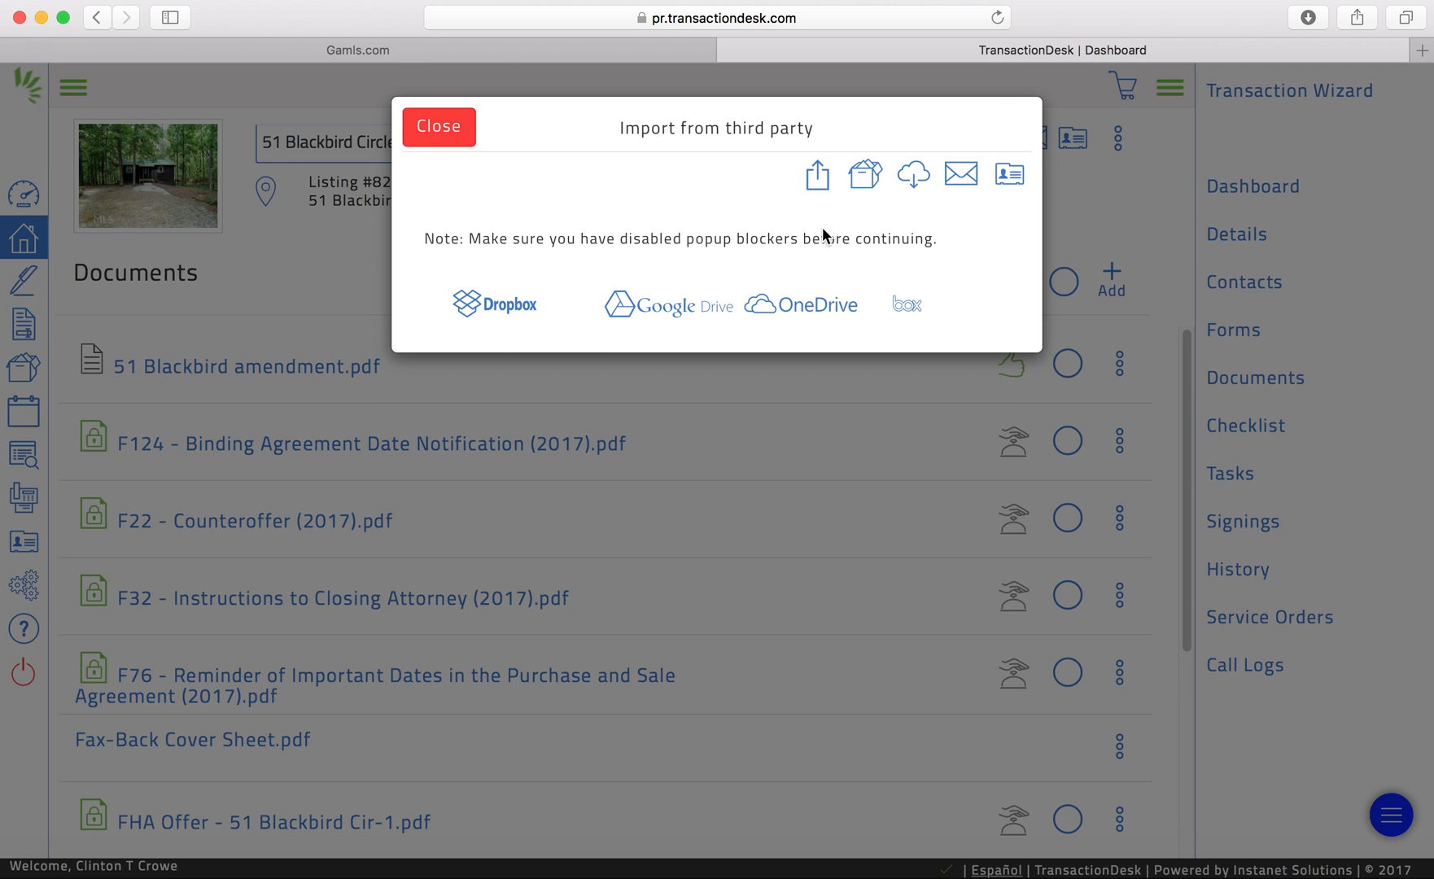
pyautogui.click(668, 306)
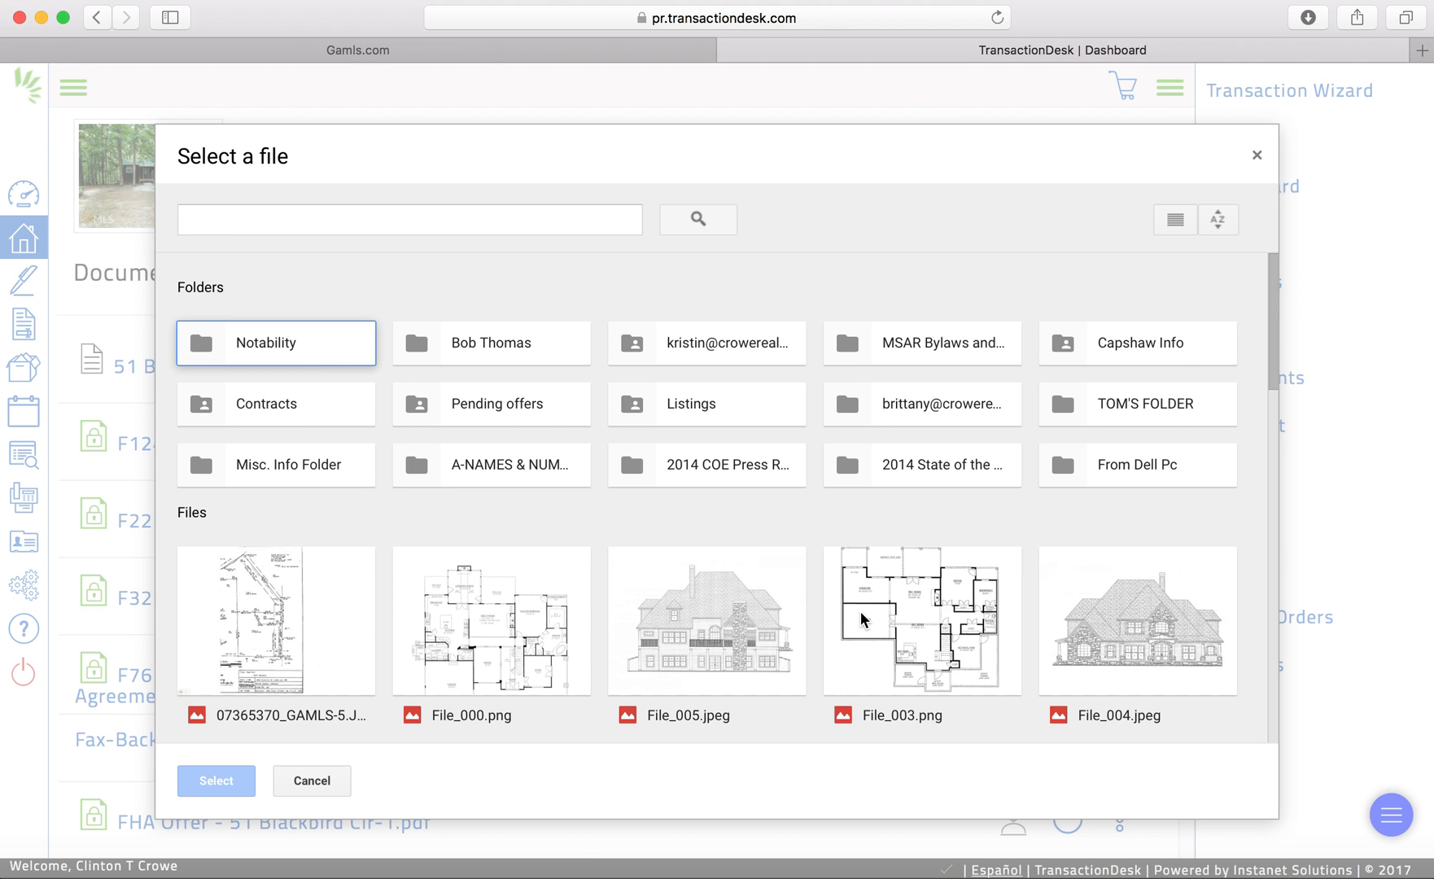
# Browse the Google Drive folders and files, look inside the Contracts folder, and cancel the file selection
pyautogui.scroll(-2, 861, 619)
pyautogui.scroll(2, 861, 619)
pyautogui.scroll(-10, 919, 590)
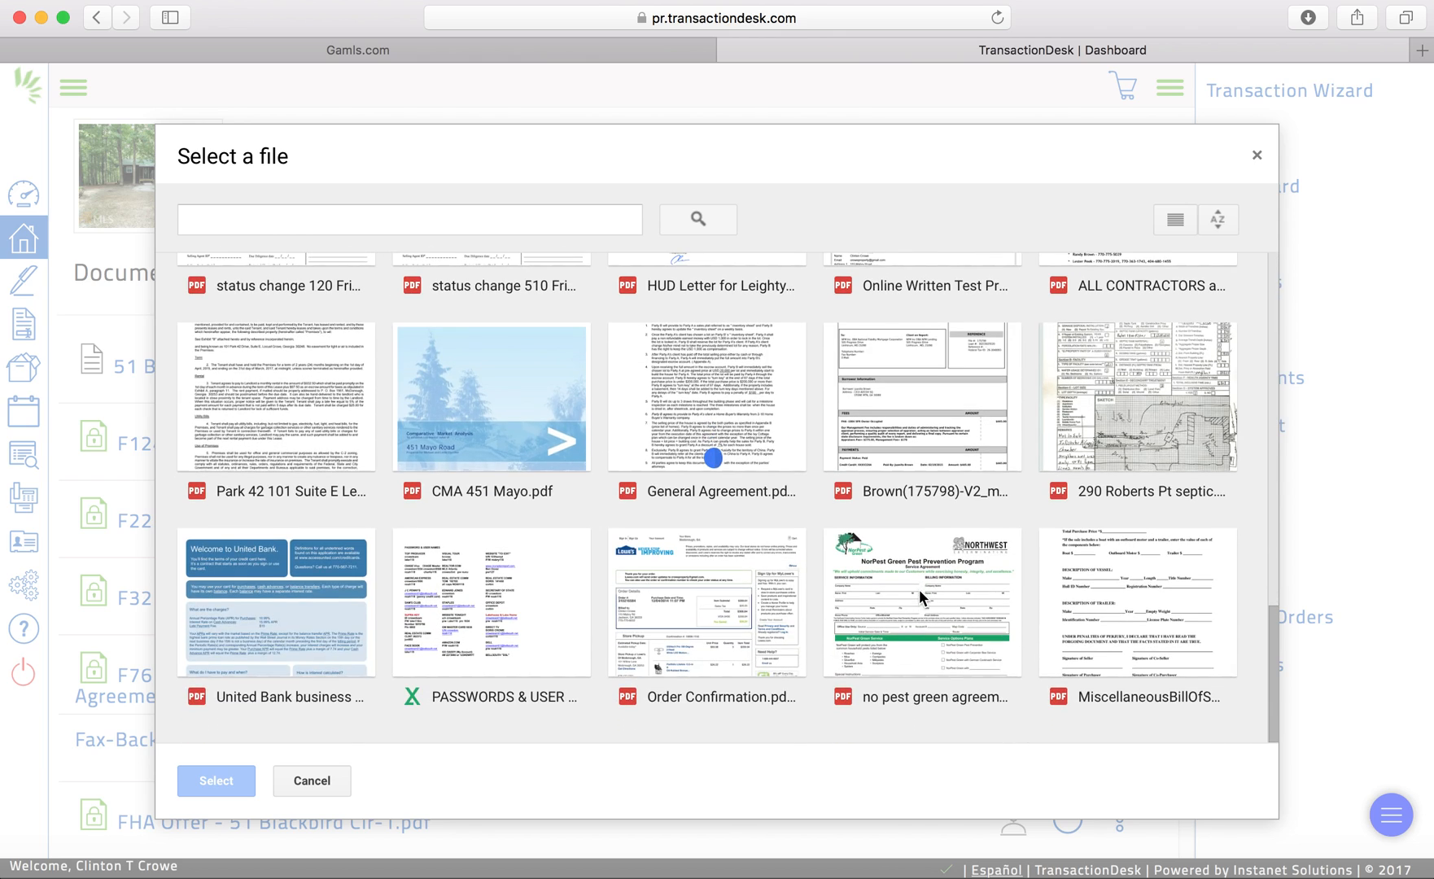
pyautogui.scroll(-3, 919, 589)
pyautogui.scroll(15, 919, 589)
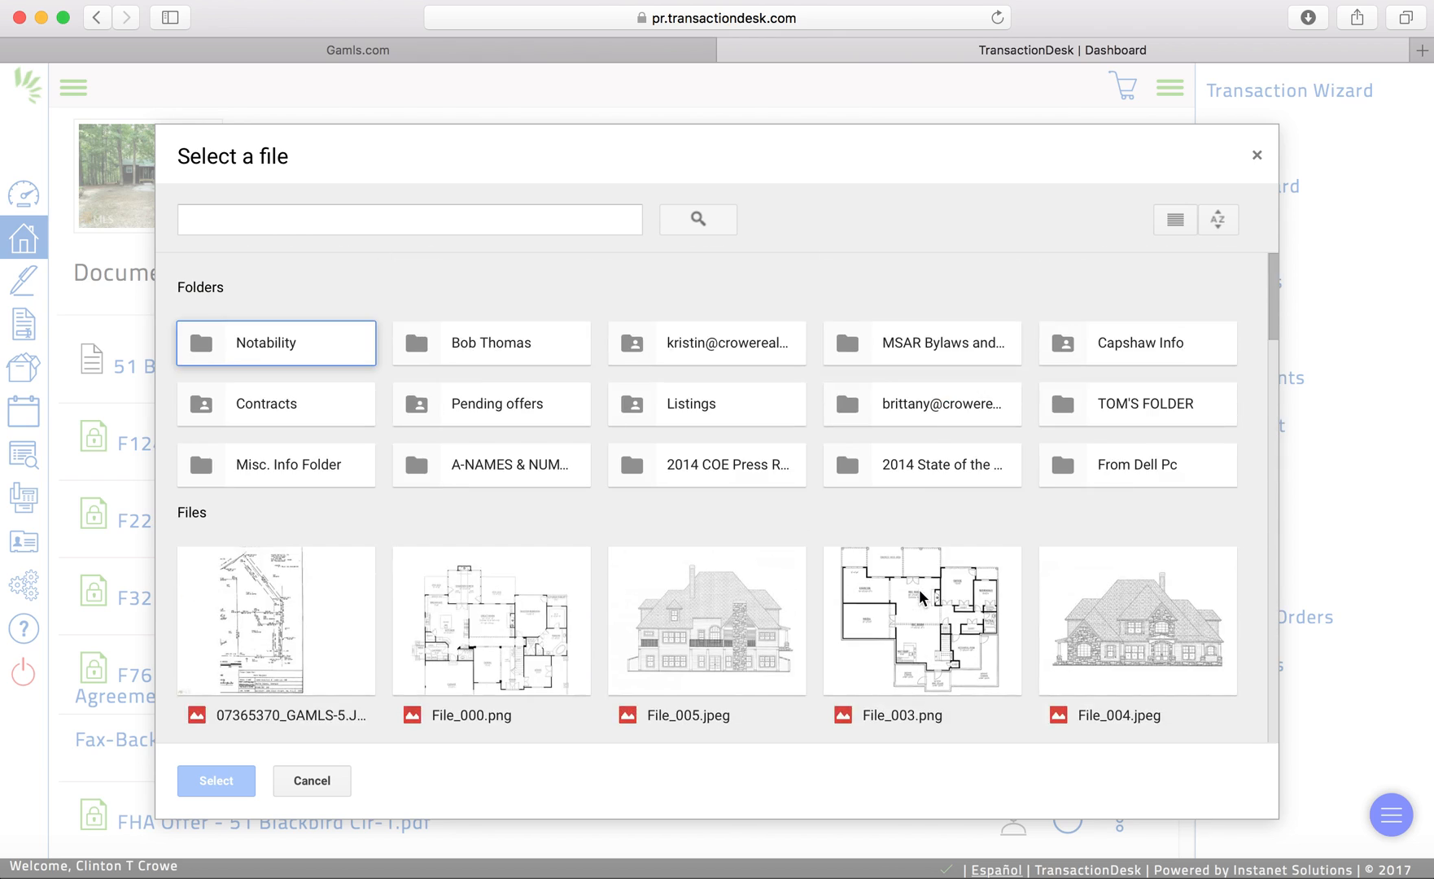
pyautogui.doubleClick(303, 411)
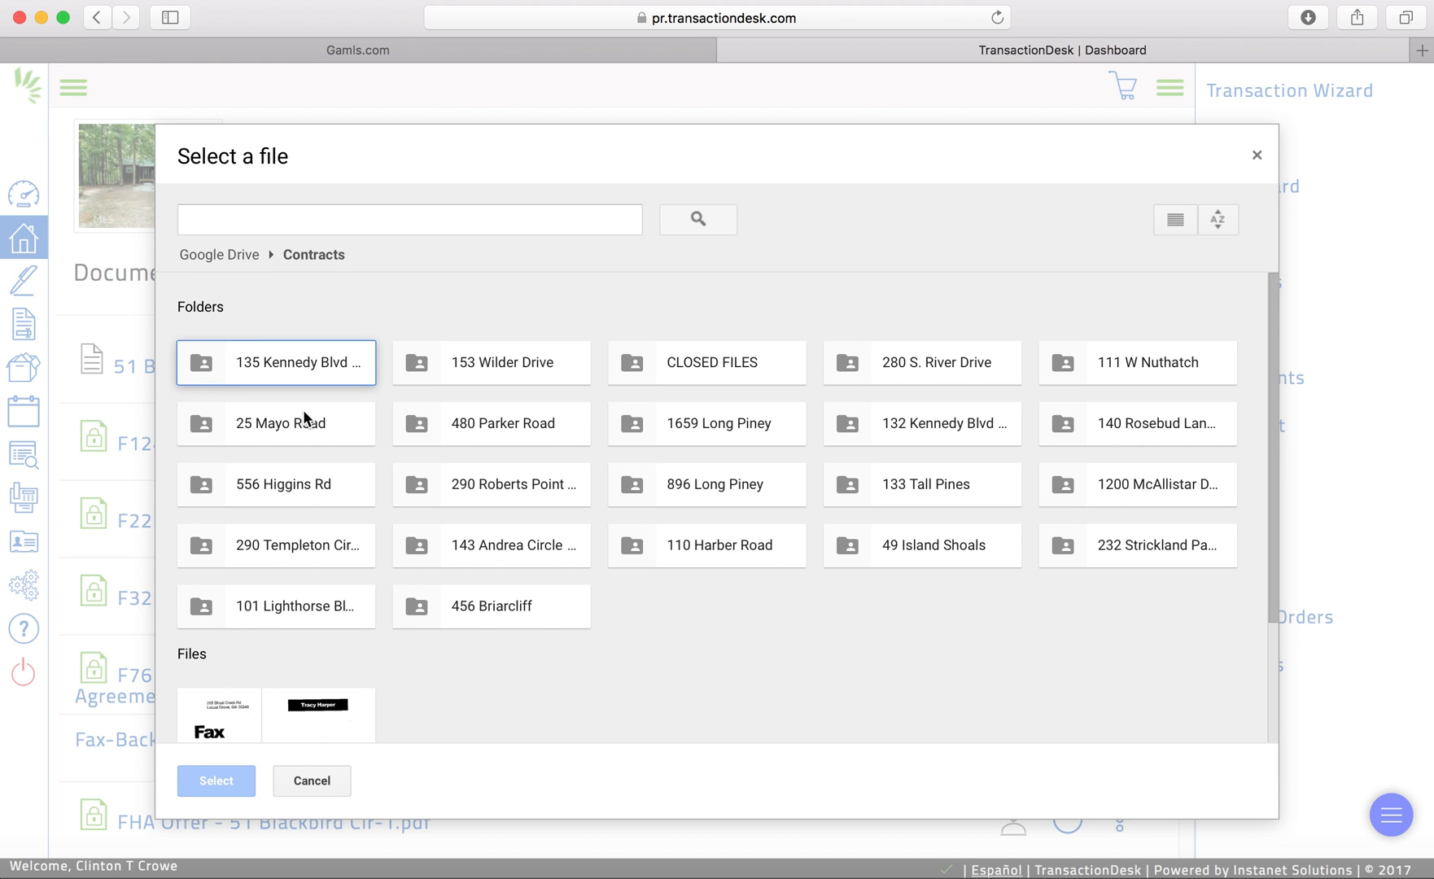
pyautogui.click(310, 780)
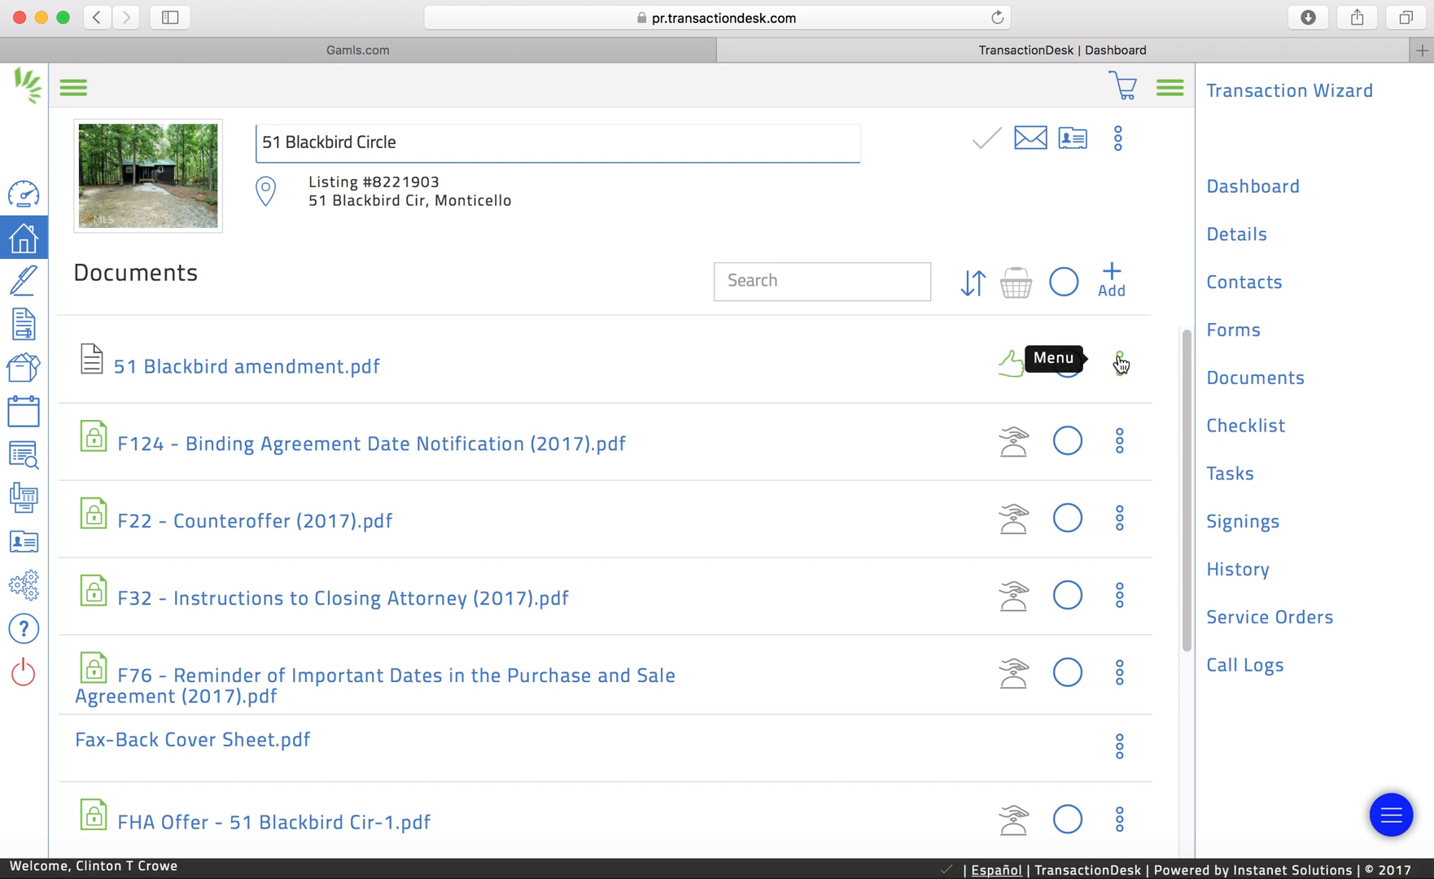
# Show the email upload information for a new document, open a message to that address in Mail, and close the separate inbox window
pyautogui.click(1115, 283)
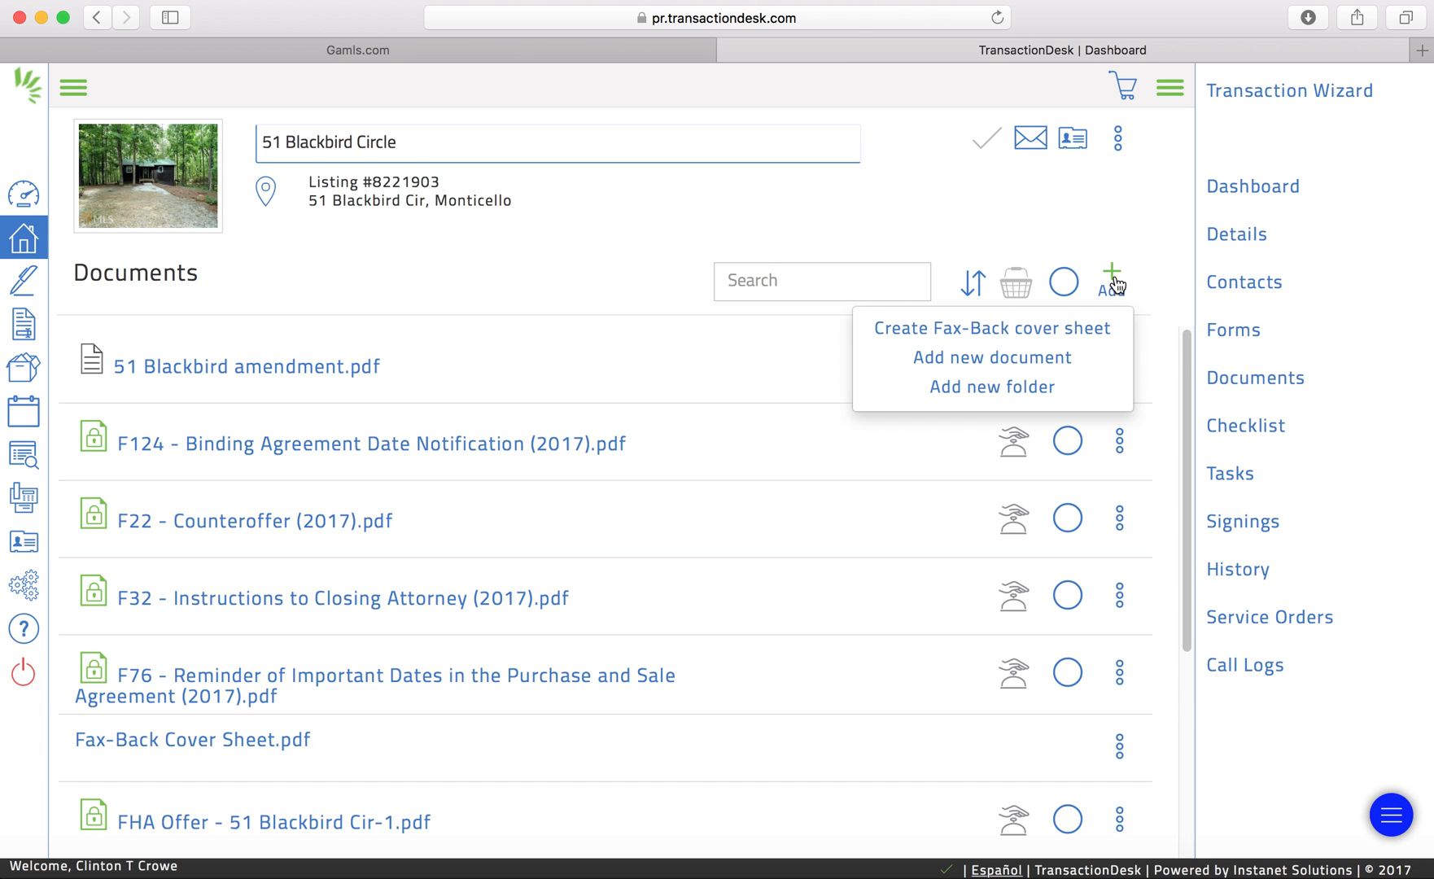
pyautogui.click(996, 358)
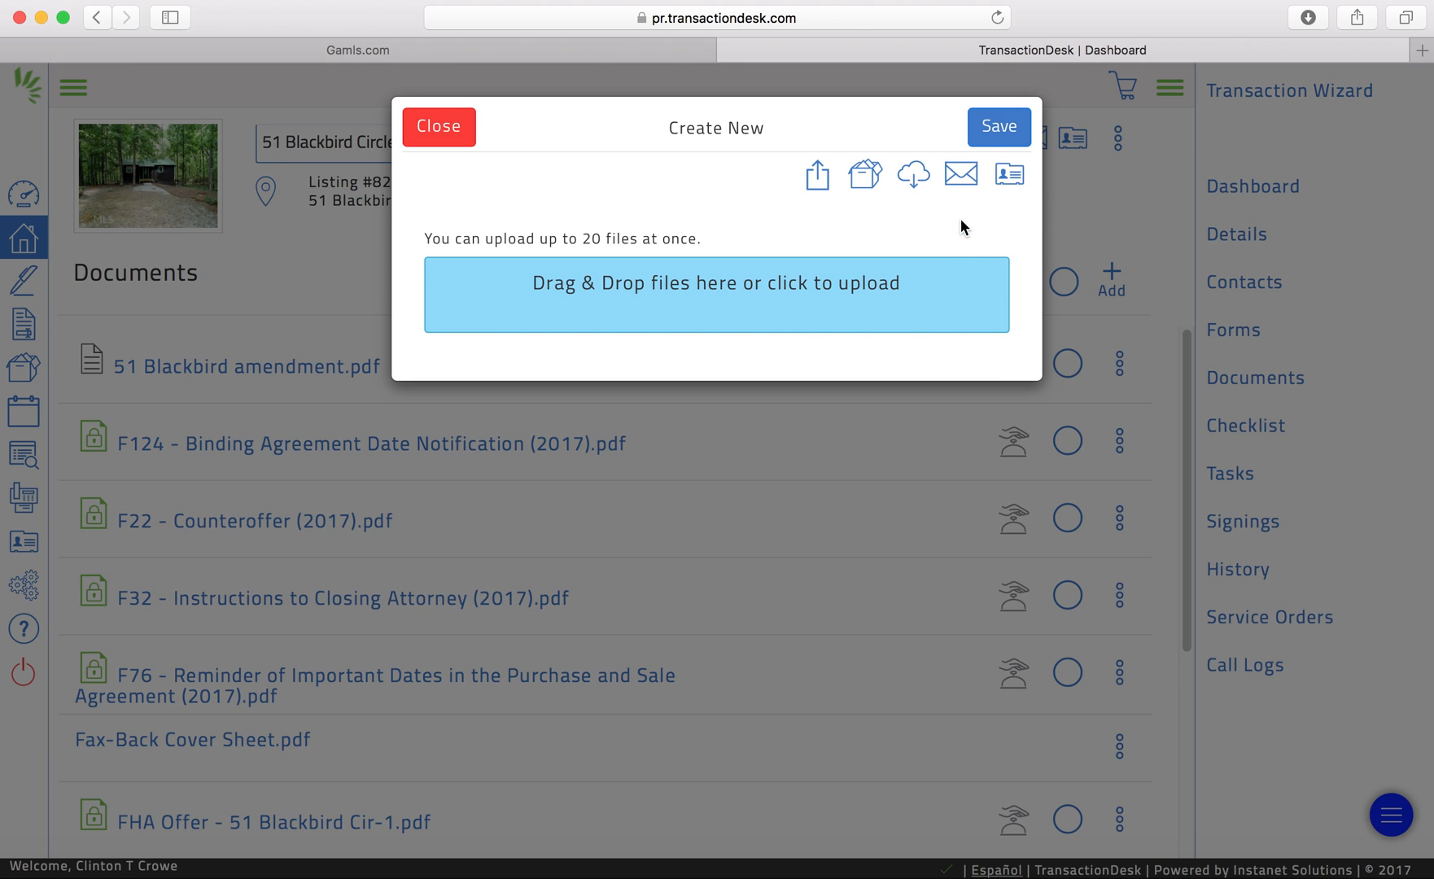
pyautogui.click(962, 177)
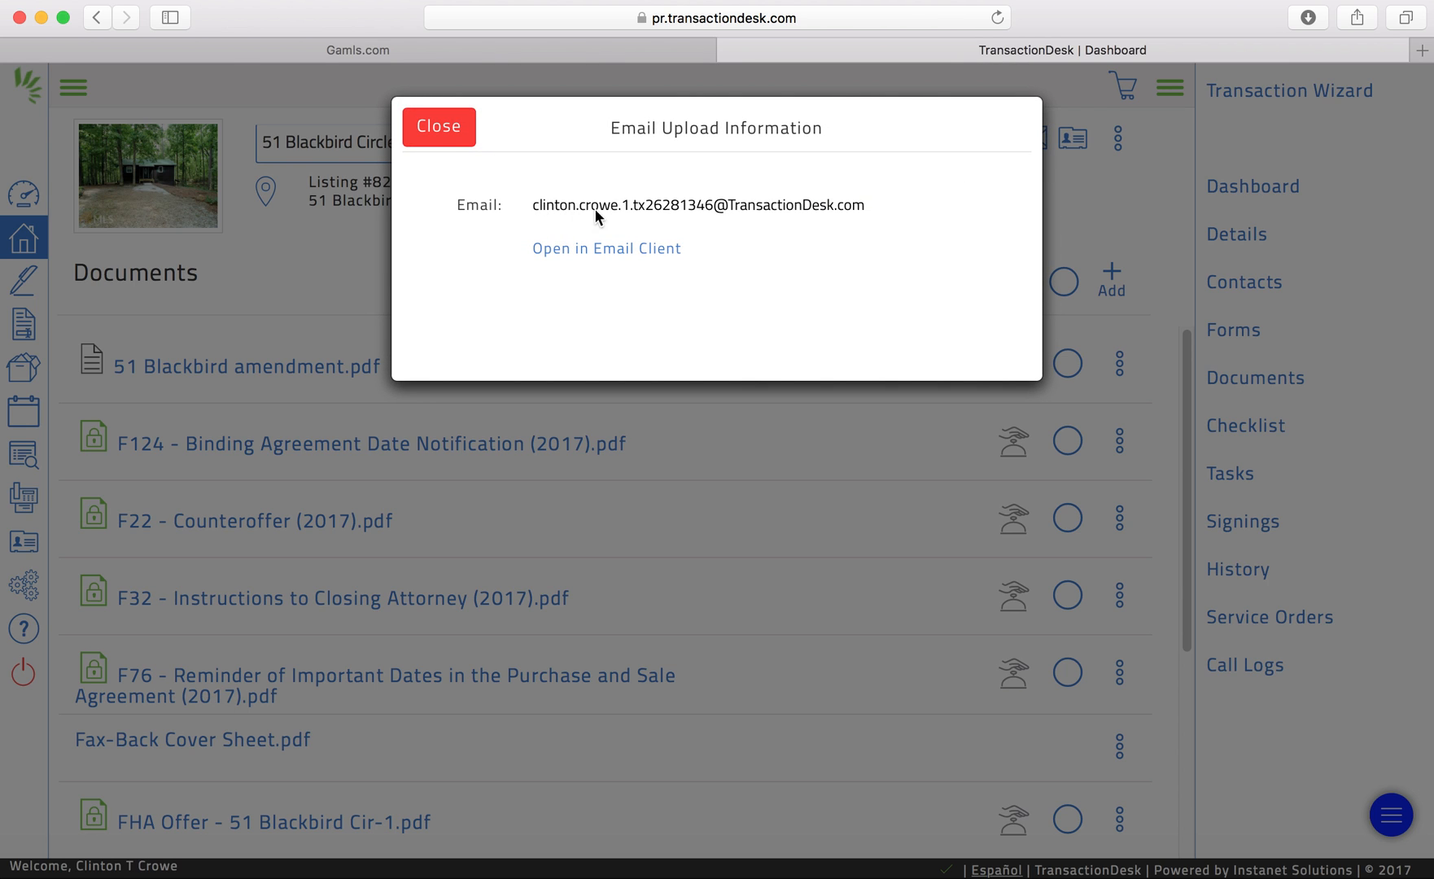
pyautogui.click(614, 254)
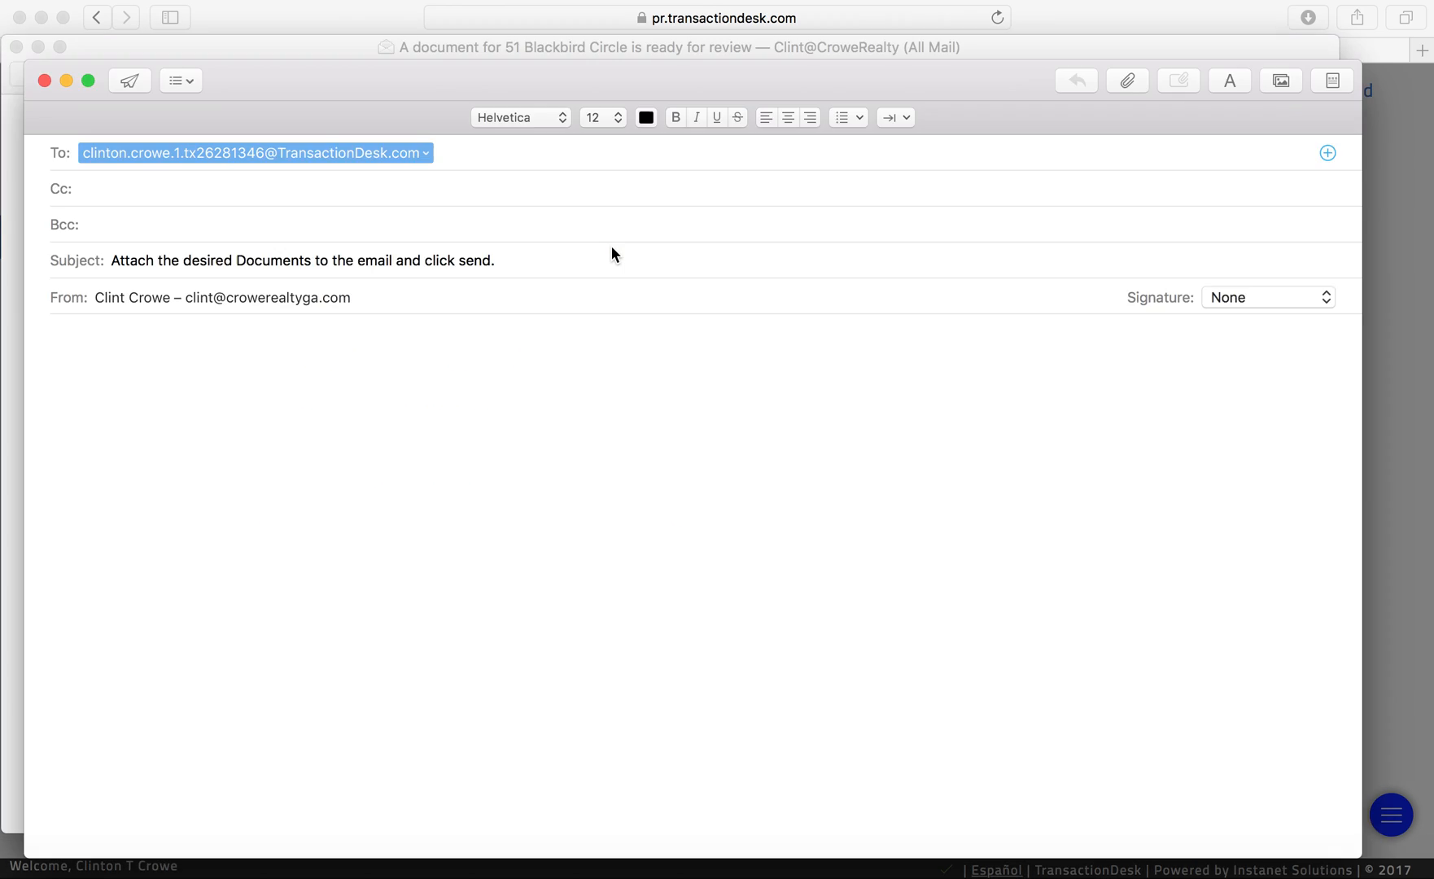
pyautogui.click(231, 211)
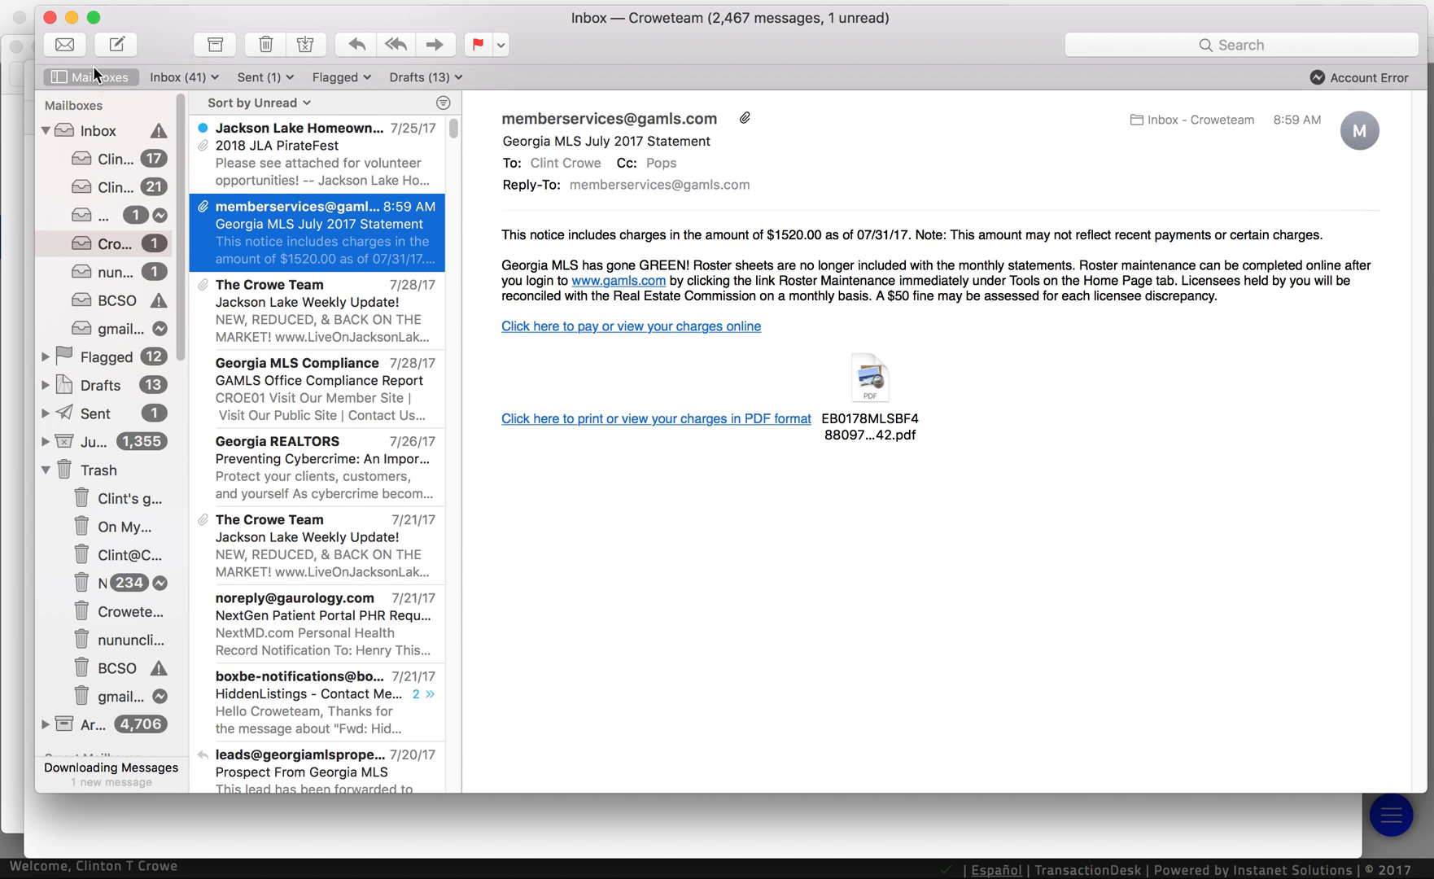
pyautogui.click(49, 17)
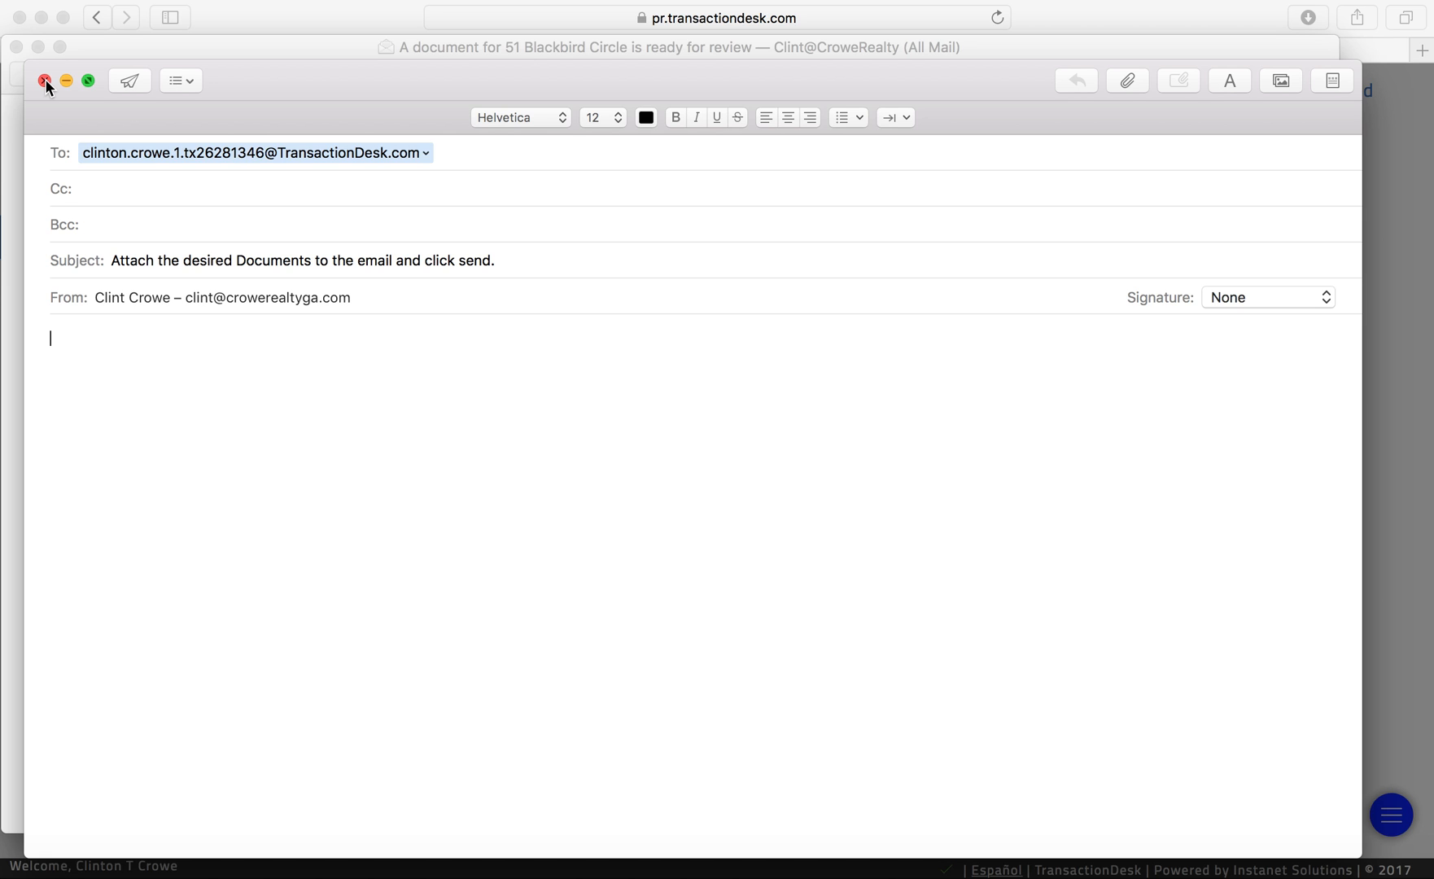
# Attach 51 Blackbird amendment.pdf from the Desktop to the upload email and send it
pyautogui.click(1128, 80)
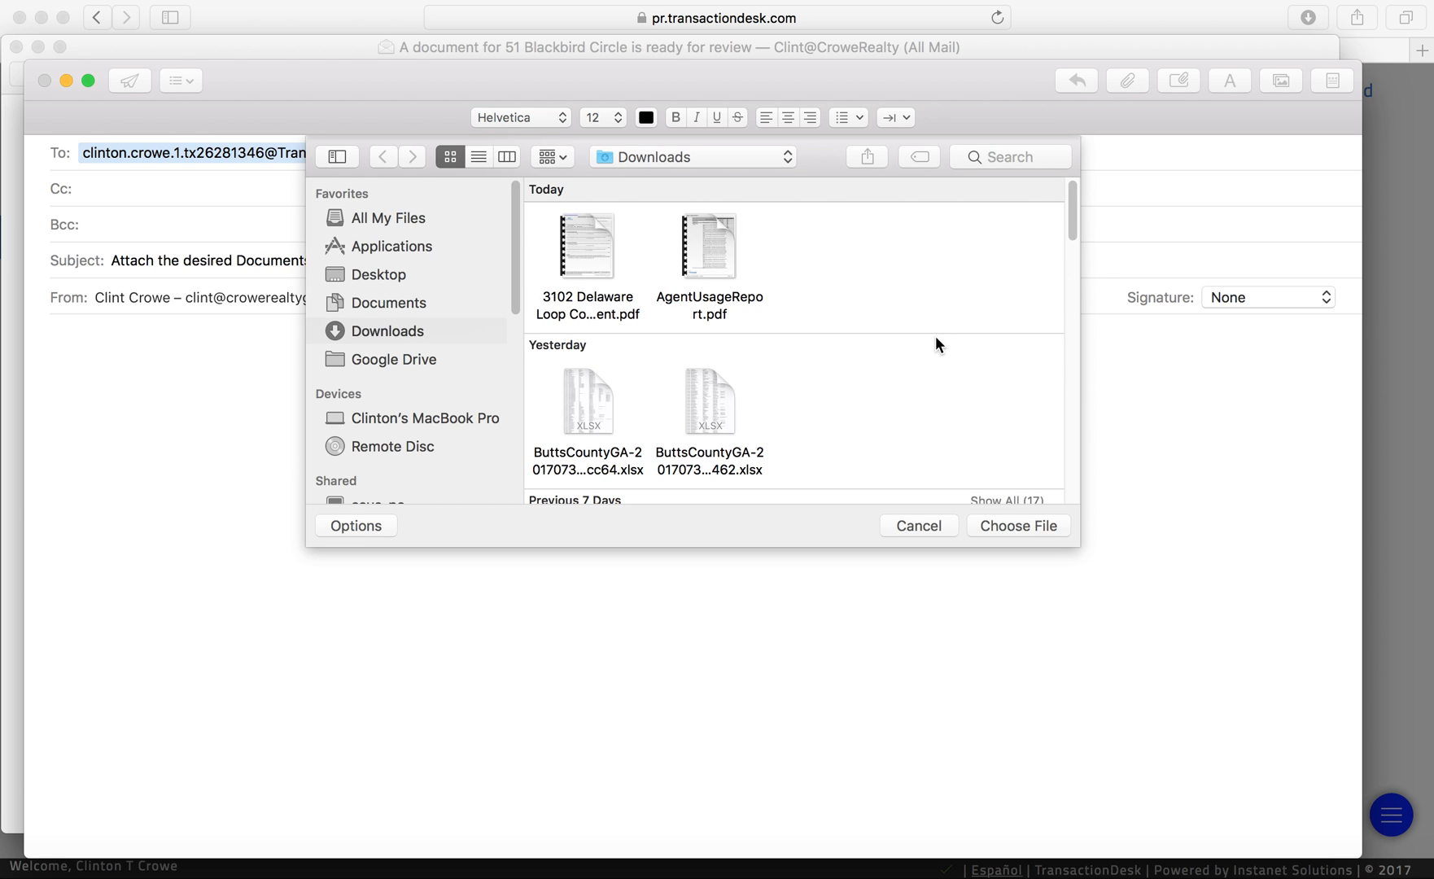
pyautogui.click(369, 274)
pyautogui.click(587, 239)
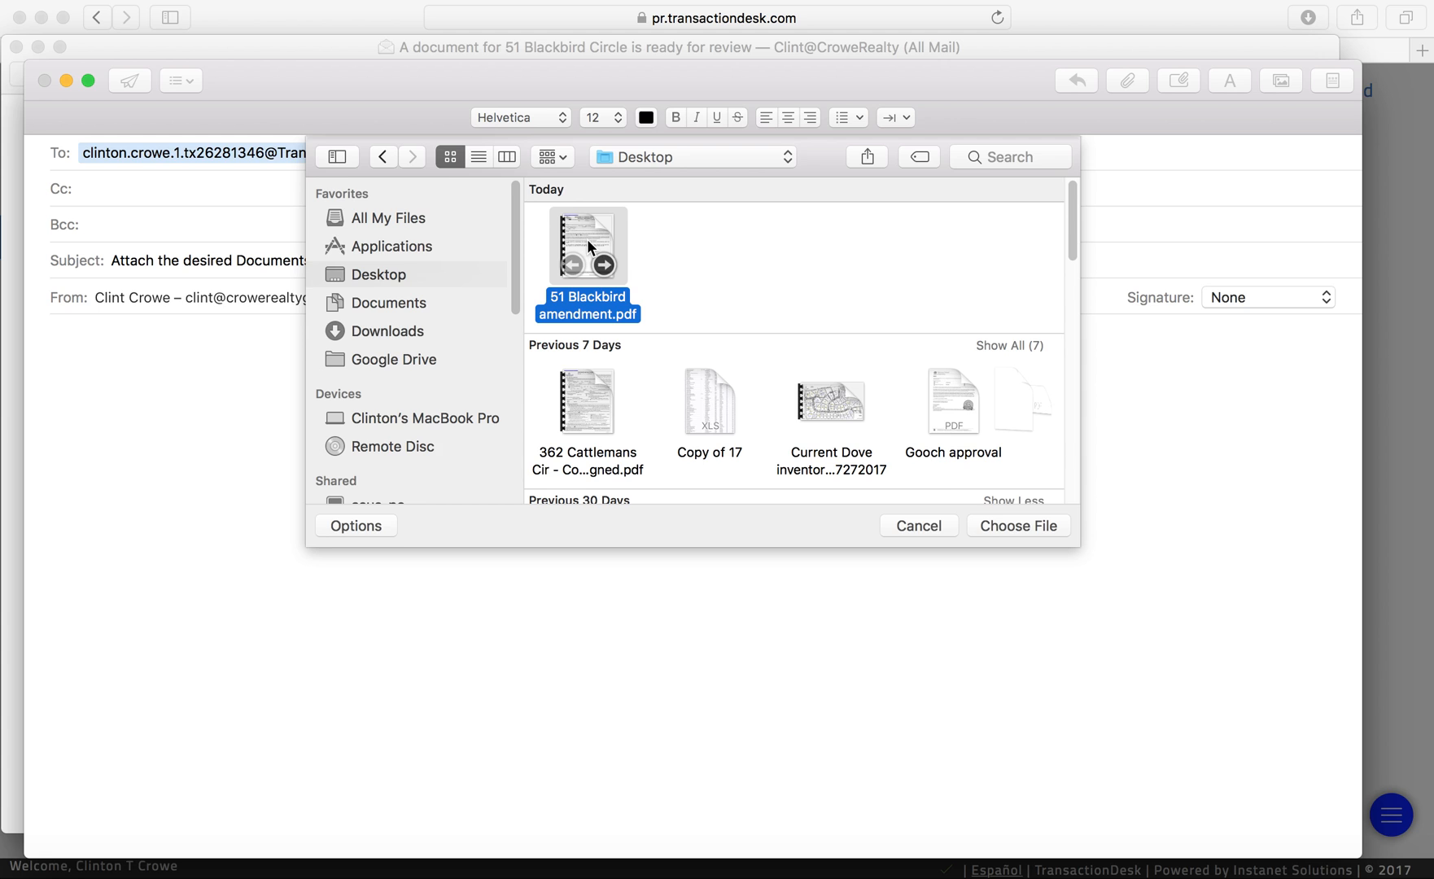
pyautogui.click(1029, 522)
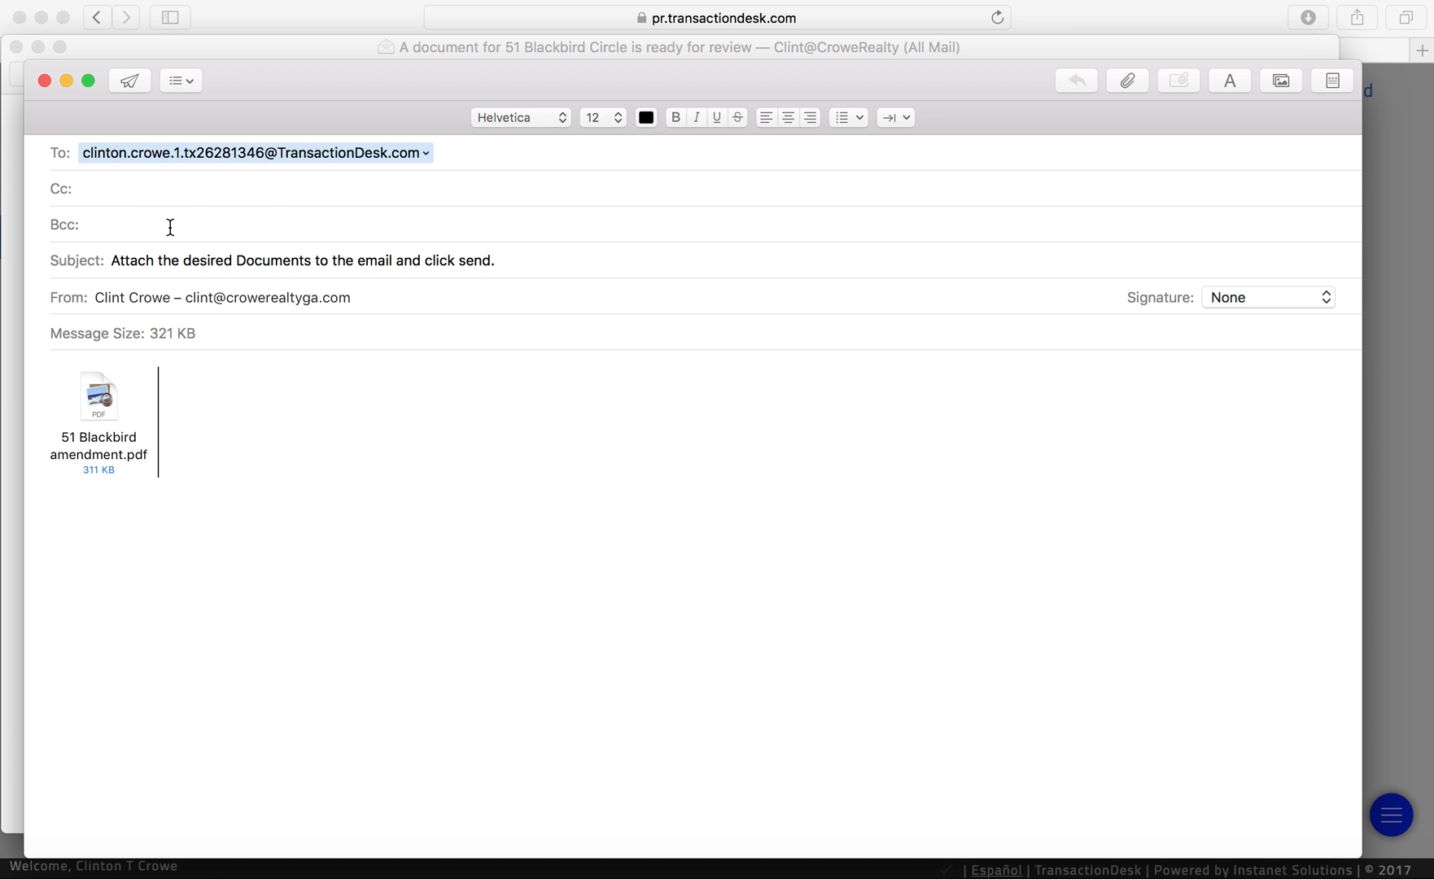
pyautogui.moveTo(99, 416)
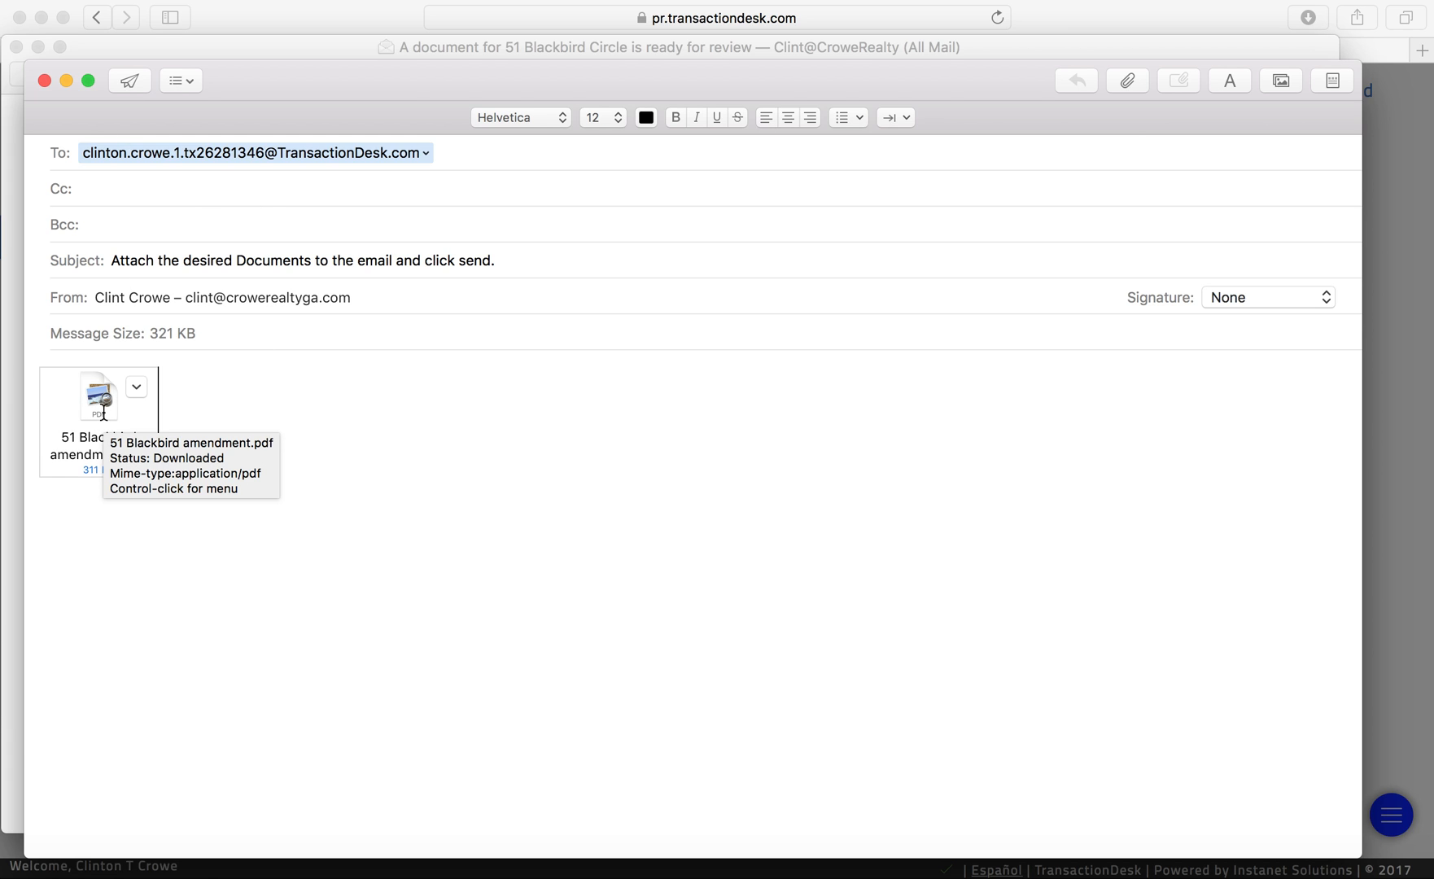
pyautogui.click(130, 81)
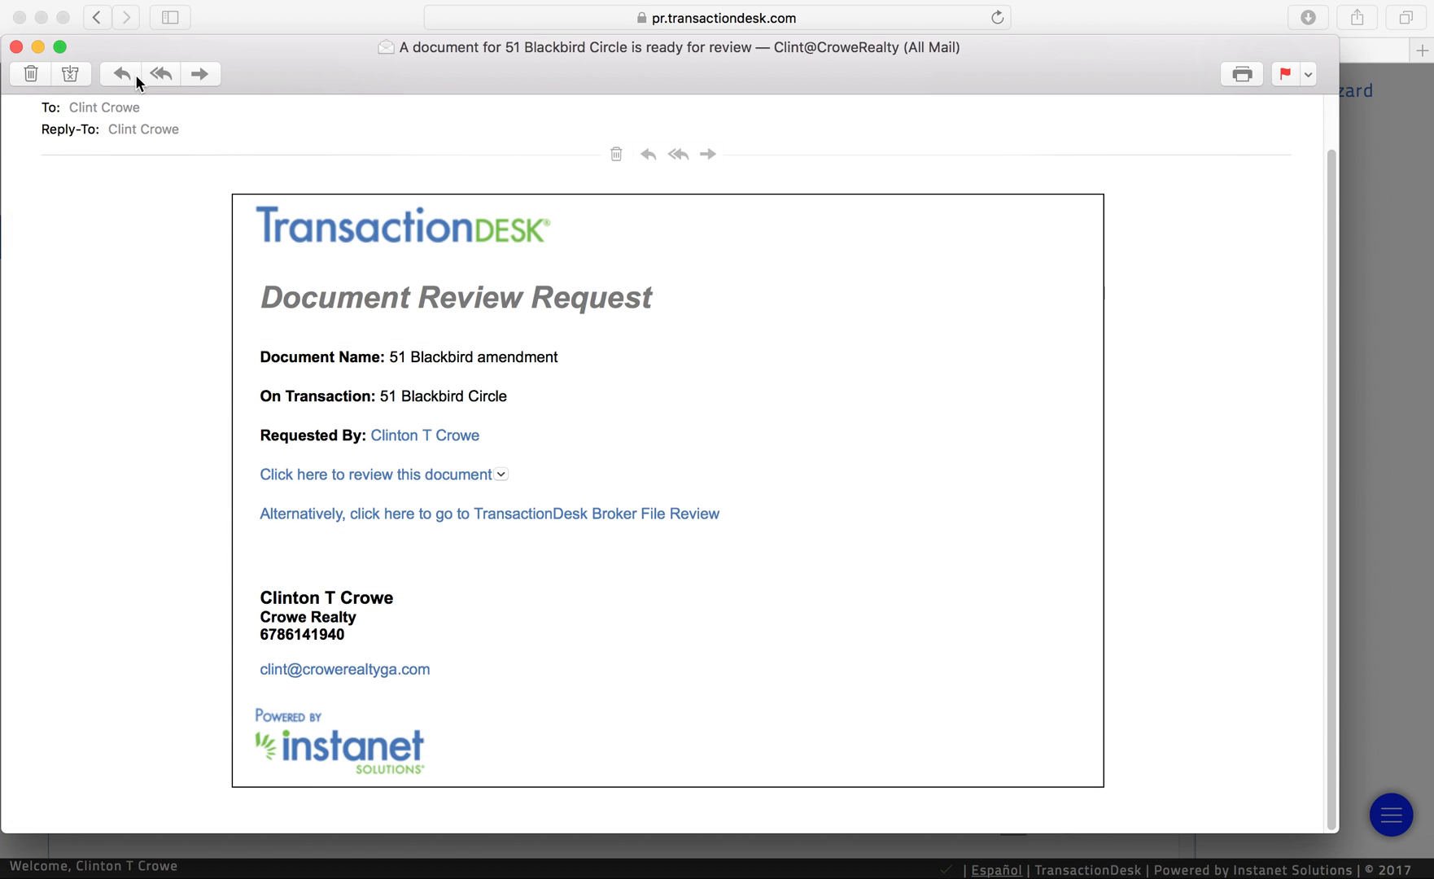
# Close the review request email and the upload dialogs, and refresh the documents page to check for the emailed file
pyautogui.click(16, 48)
pyautogui.click(431, 130)
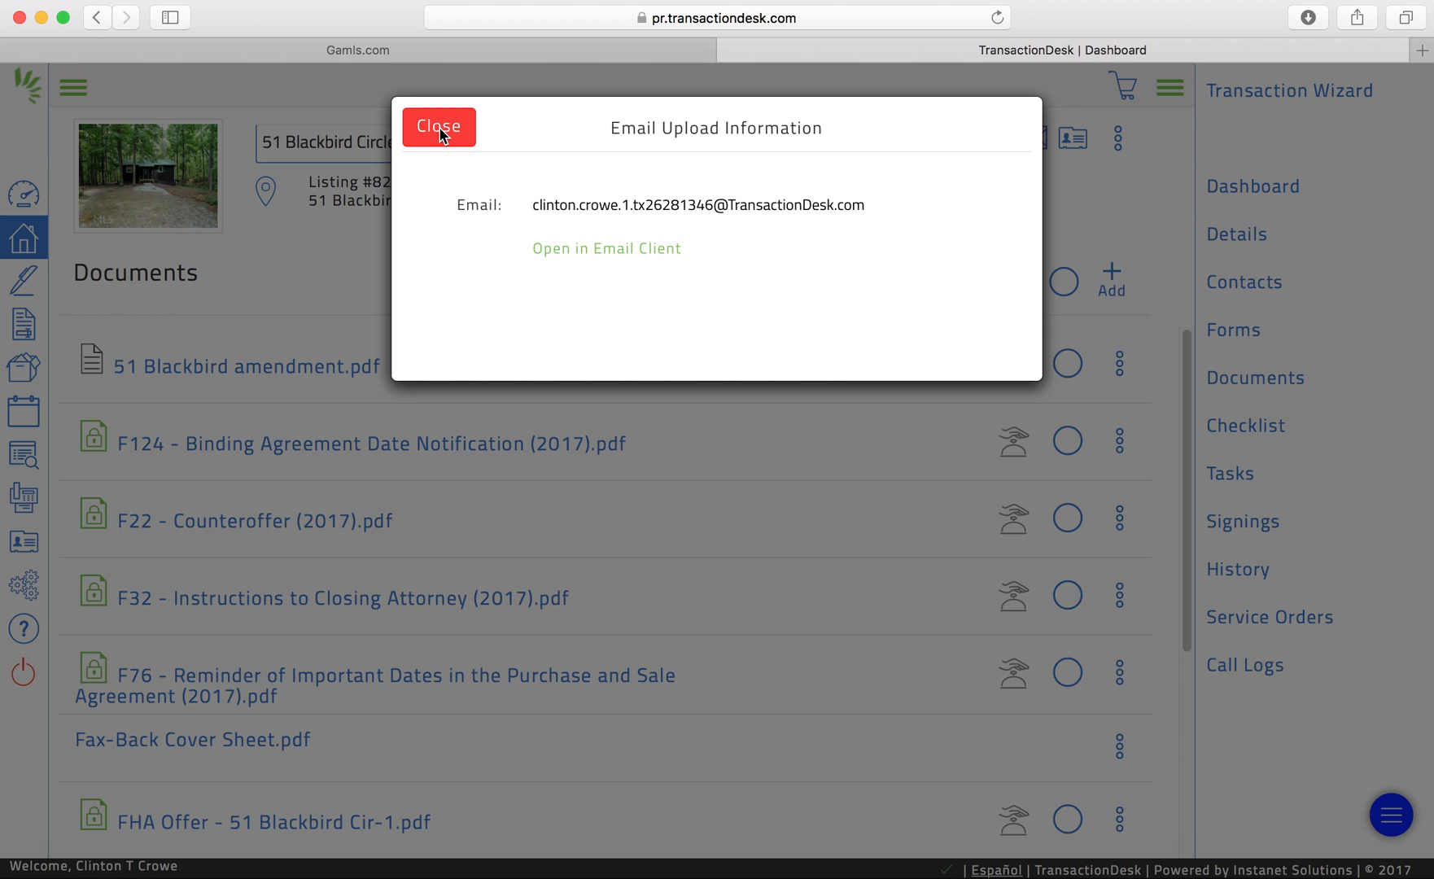
pyautogui.click(451, 131)
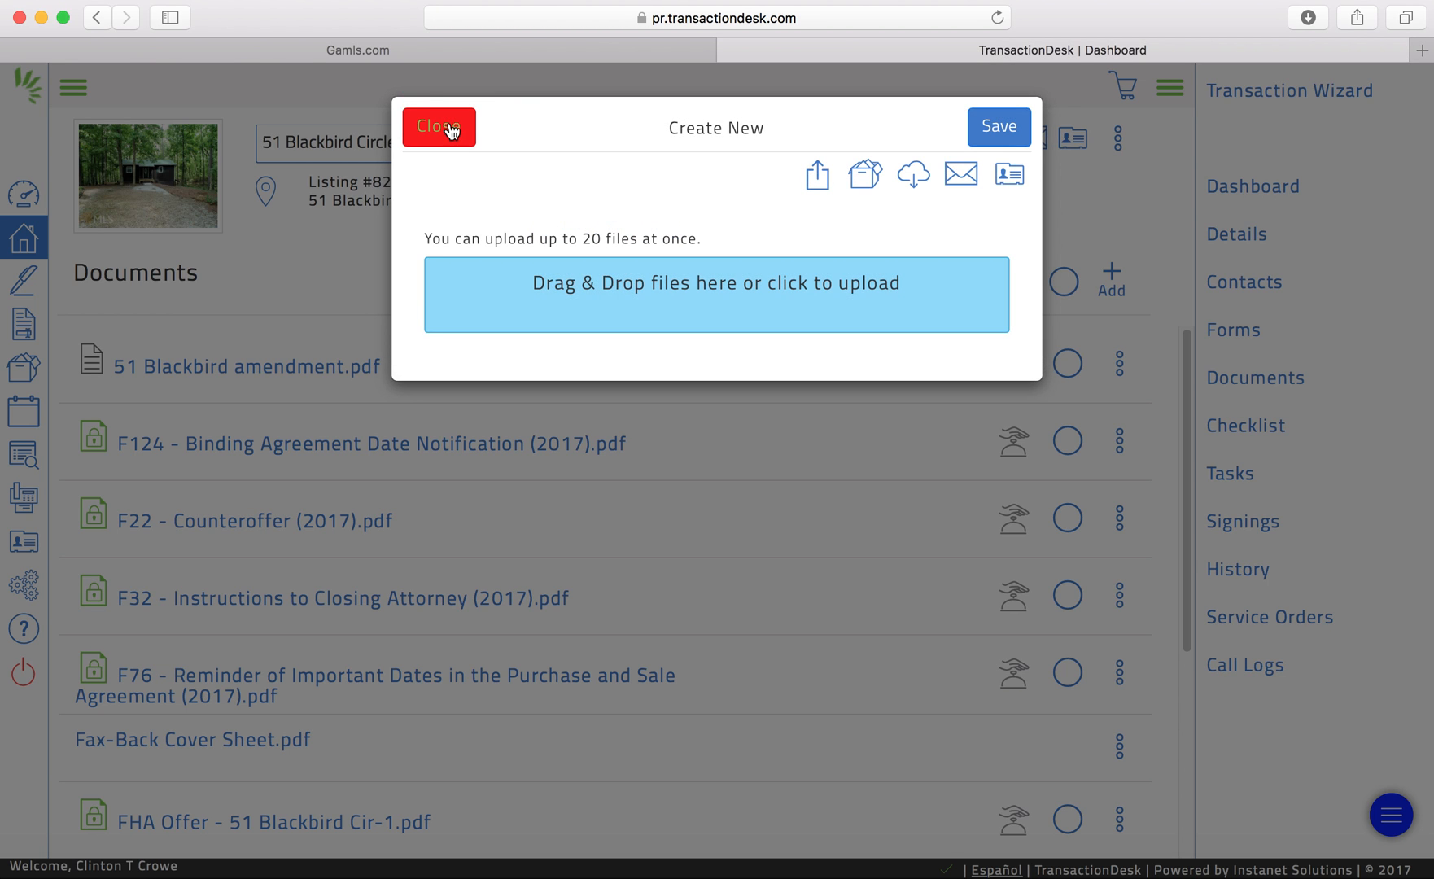
pyautogui.click(450, 131)
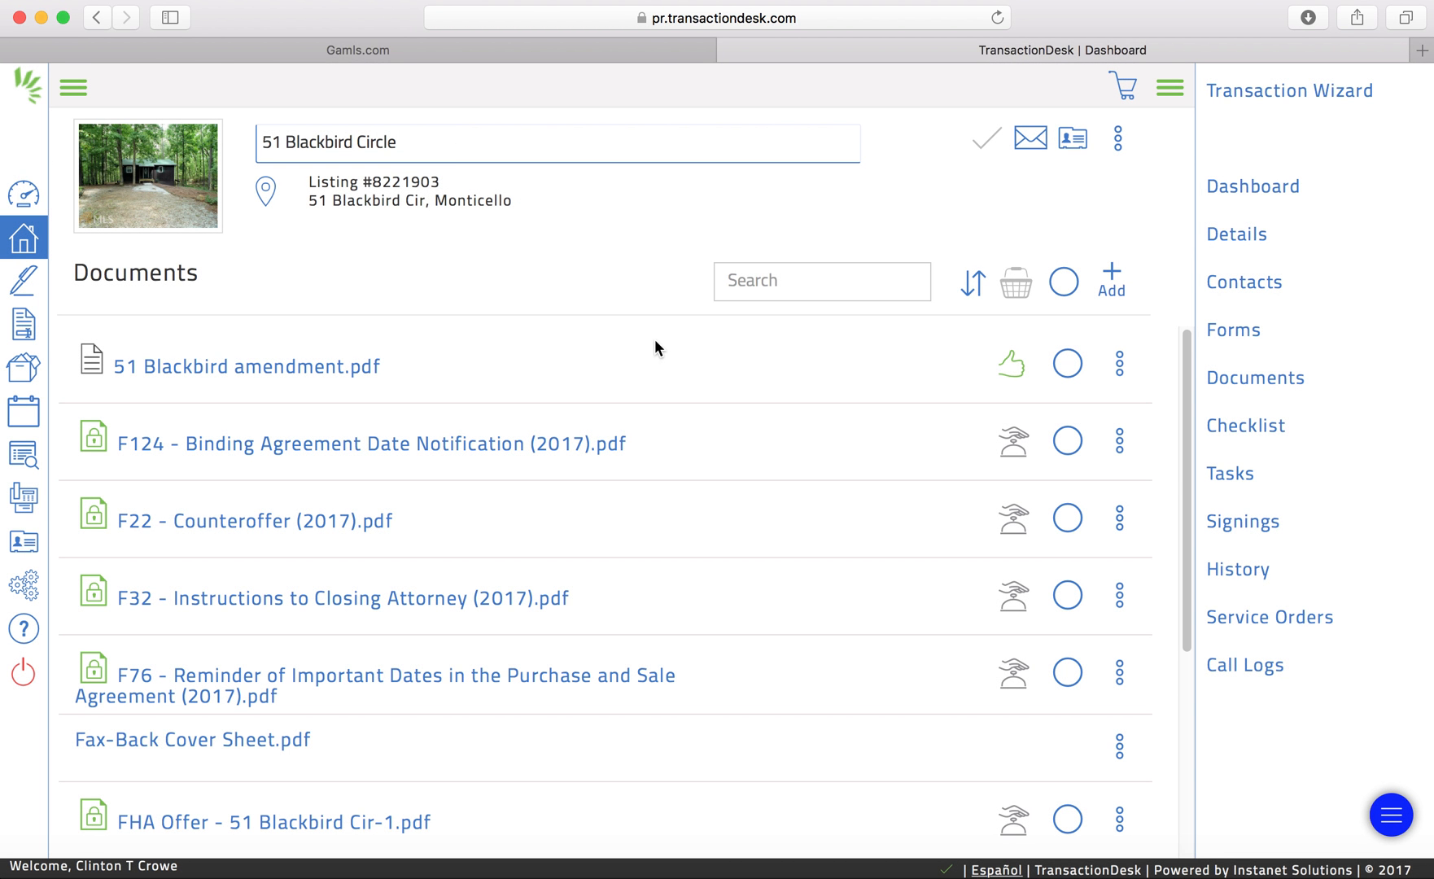
pyautogui.click(993, 20)
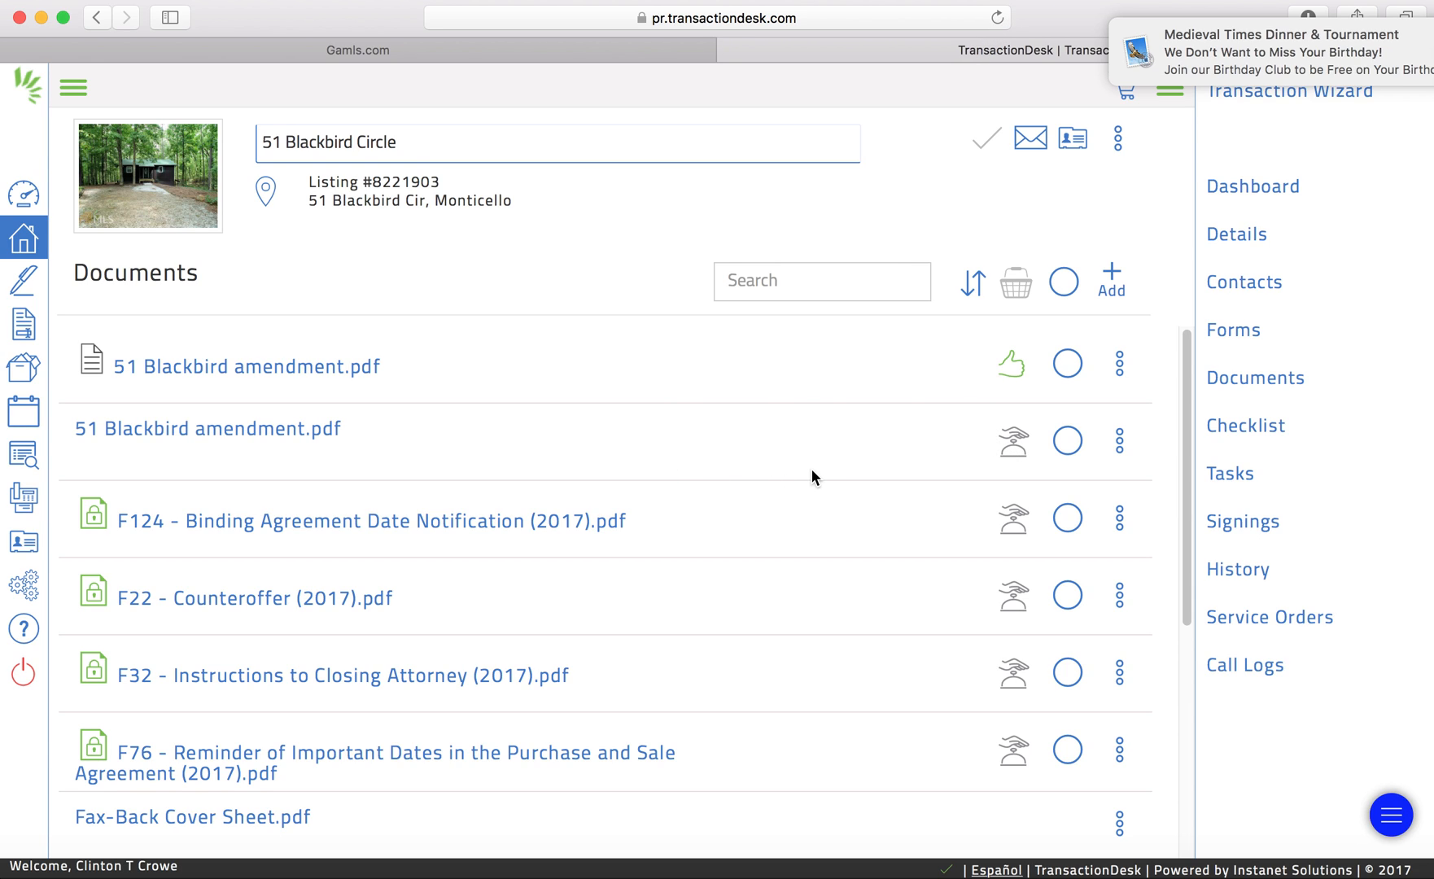
pyautogui.scroll(-2, 813, 474)
pyautogui.scroll(2, 812, 478)
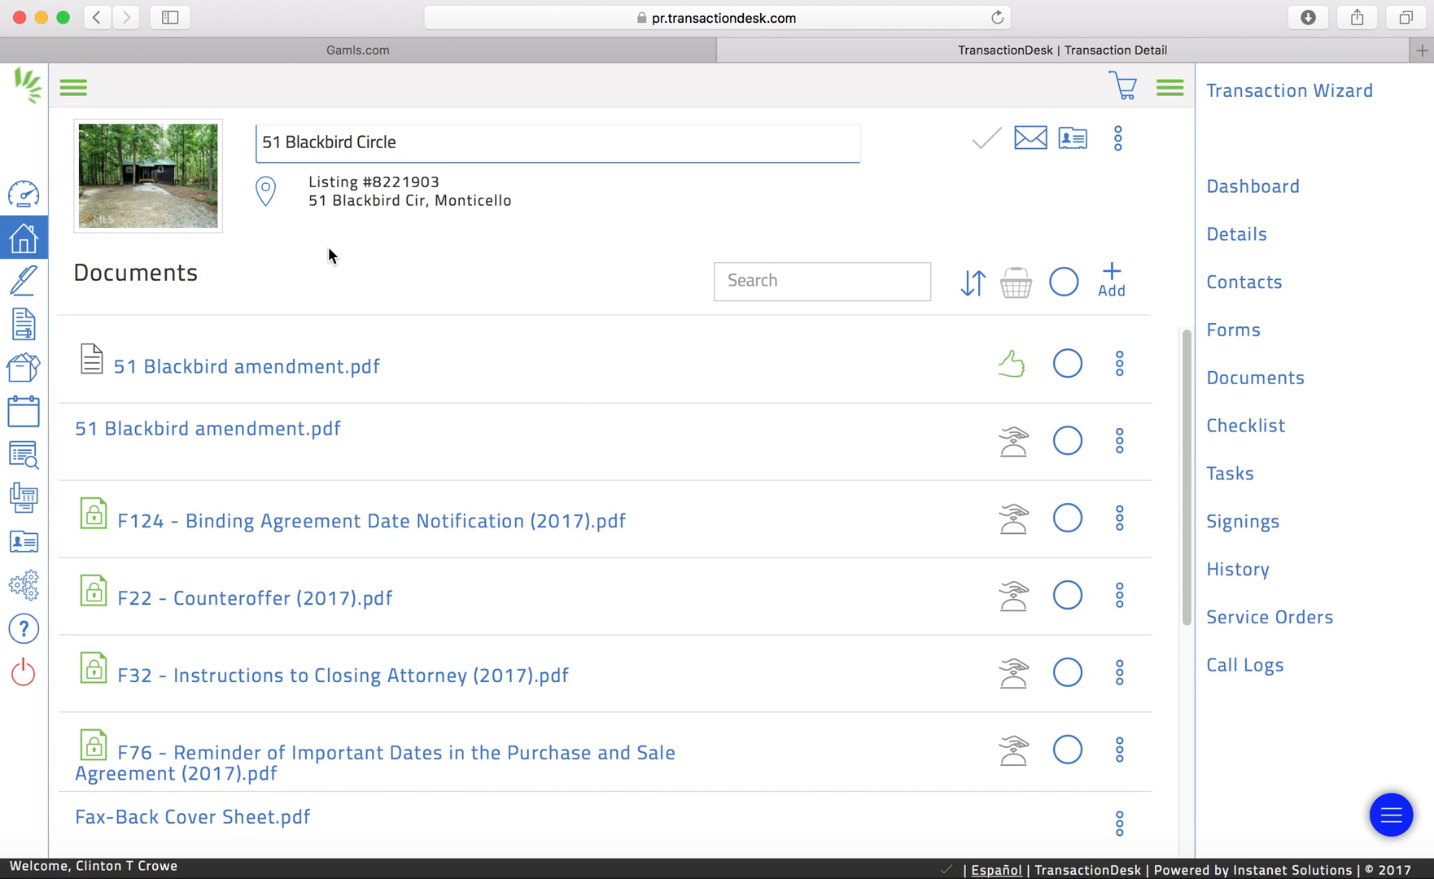
# Return to the transactions list and look through all the transactions
pyautogui.click(27, 239)
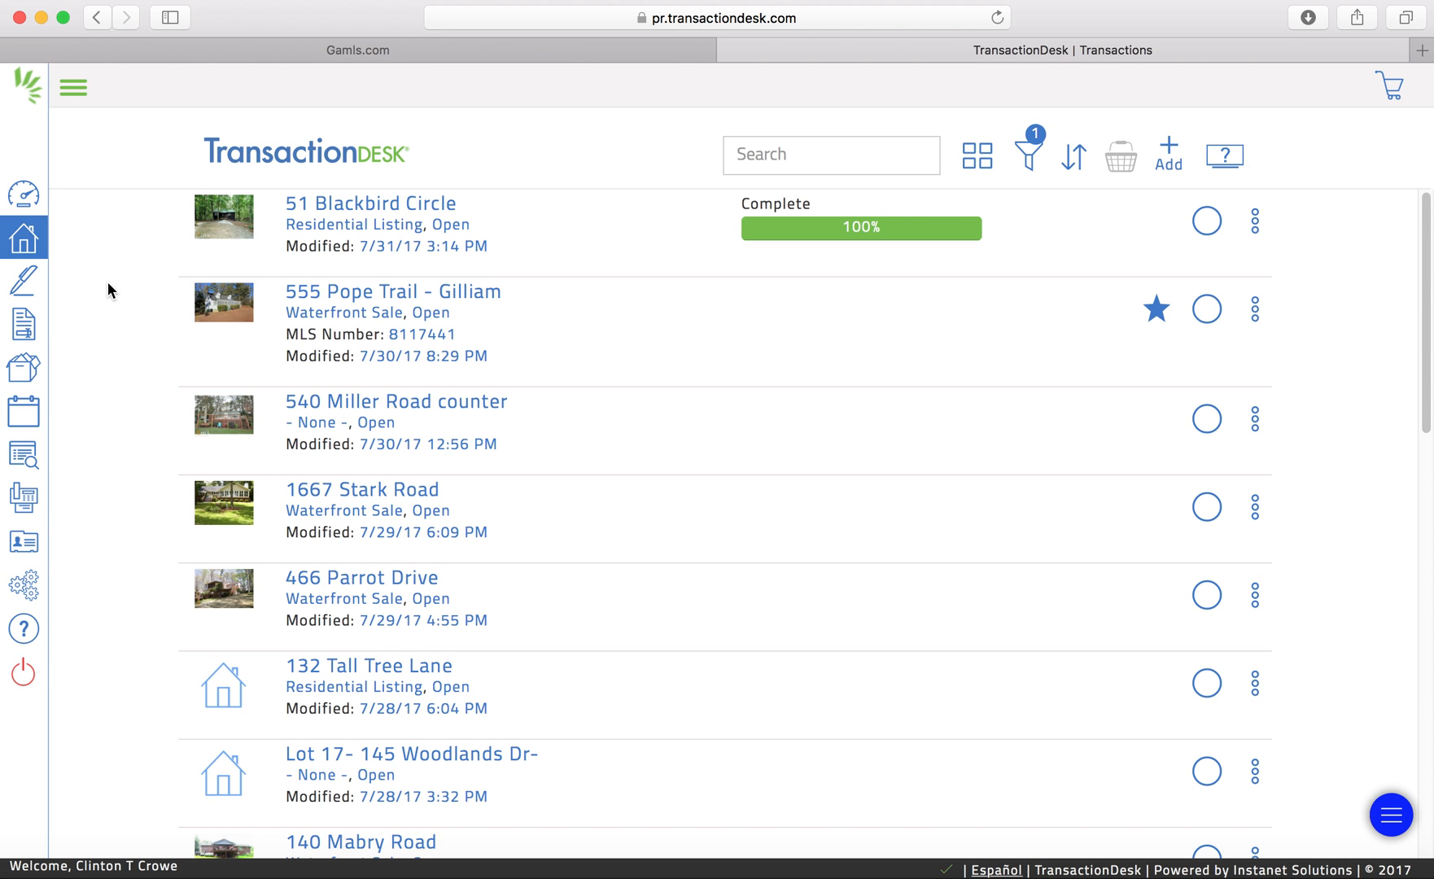
pyautogui.scroll(-10, 109, 282)
pyautogui.scroll(-5, 108, 281)
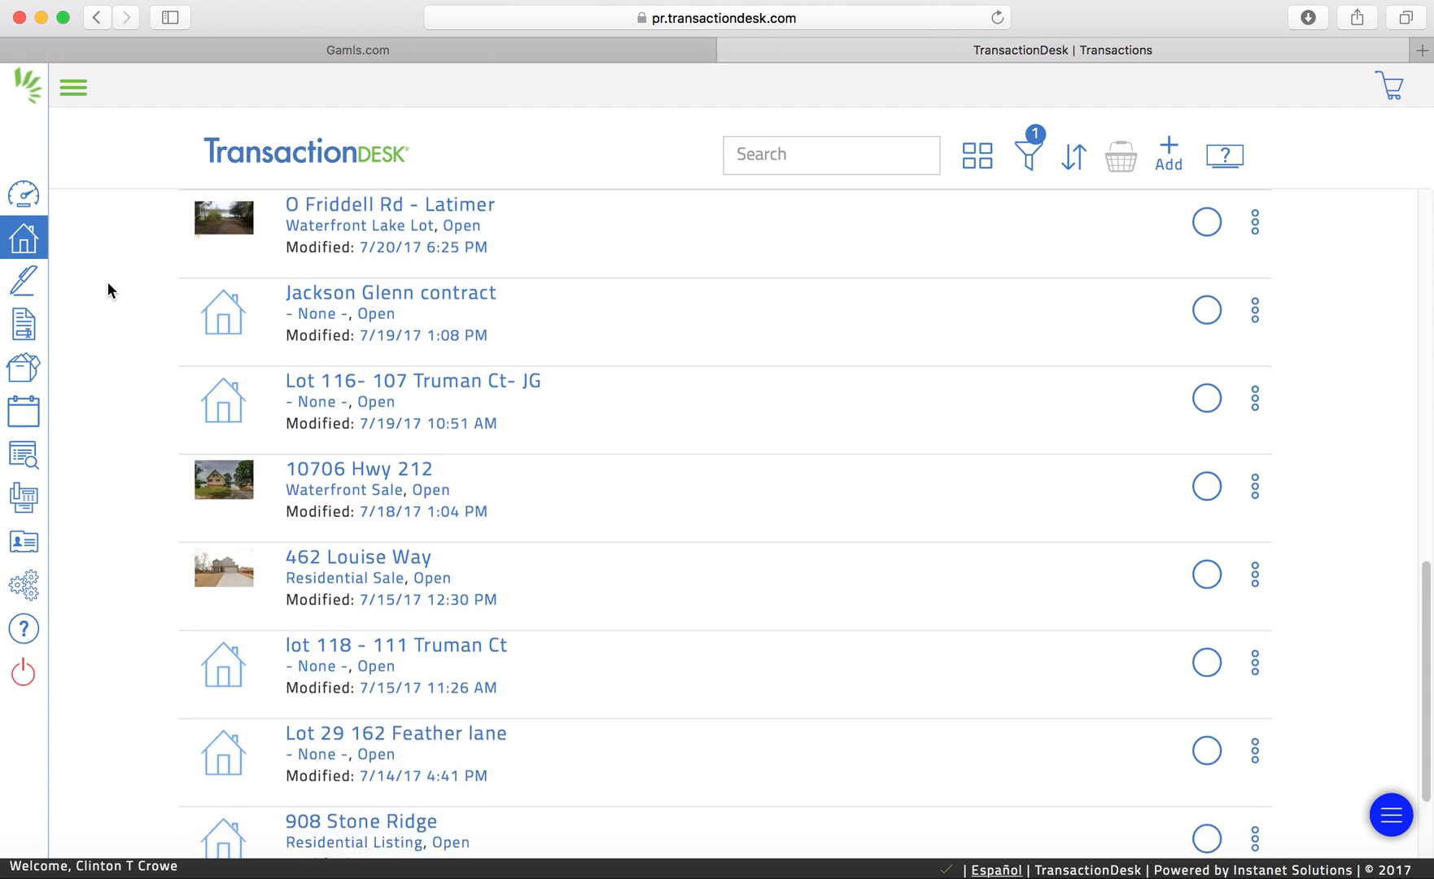
pyautogui.scroll(15, 107, 282)
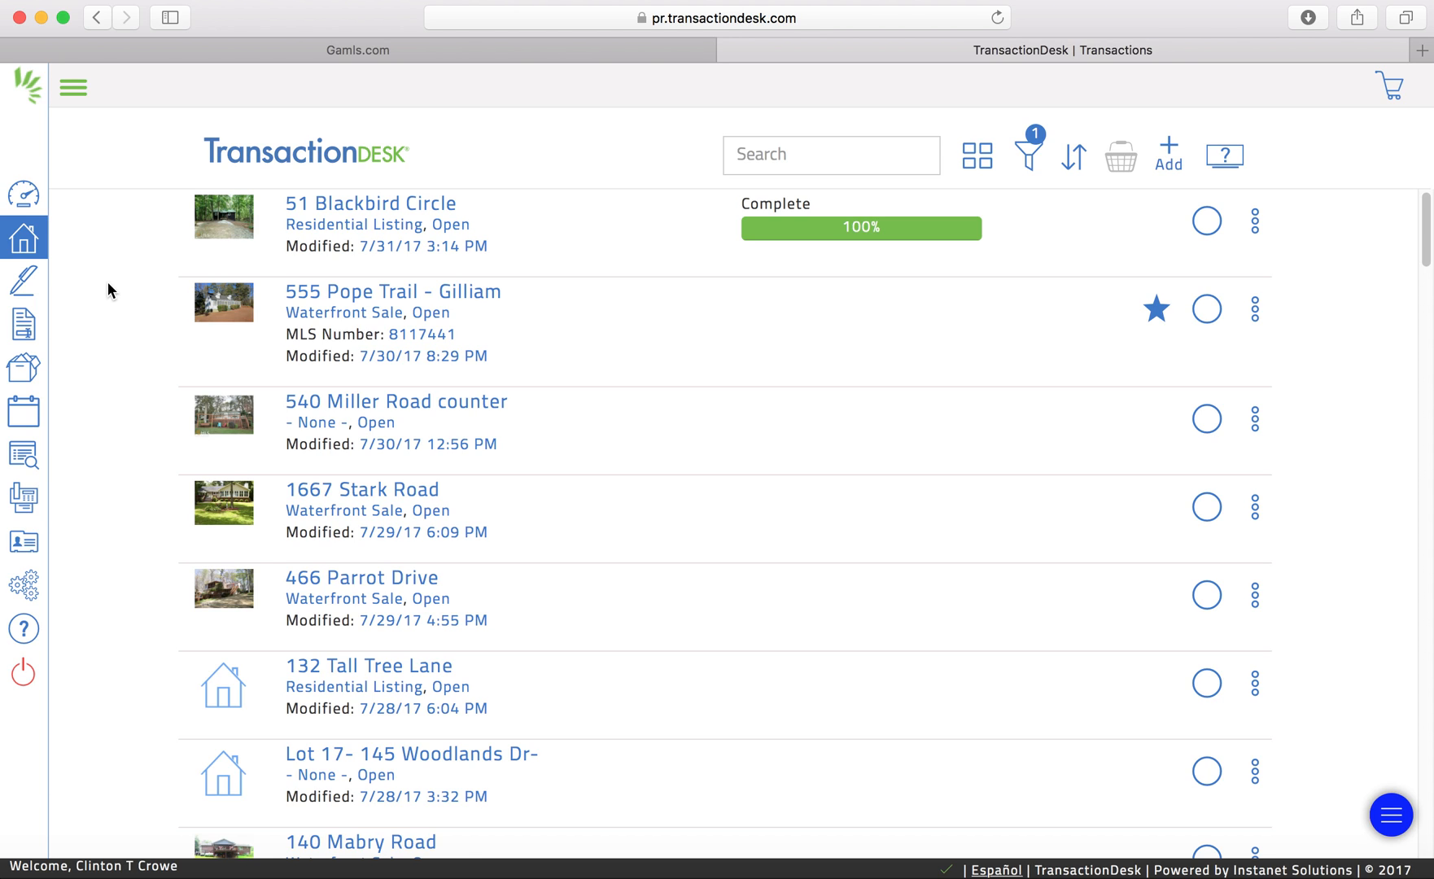
pyautogui.scroll(-8, 108, 282)
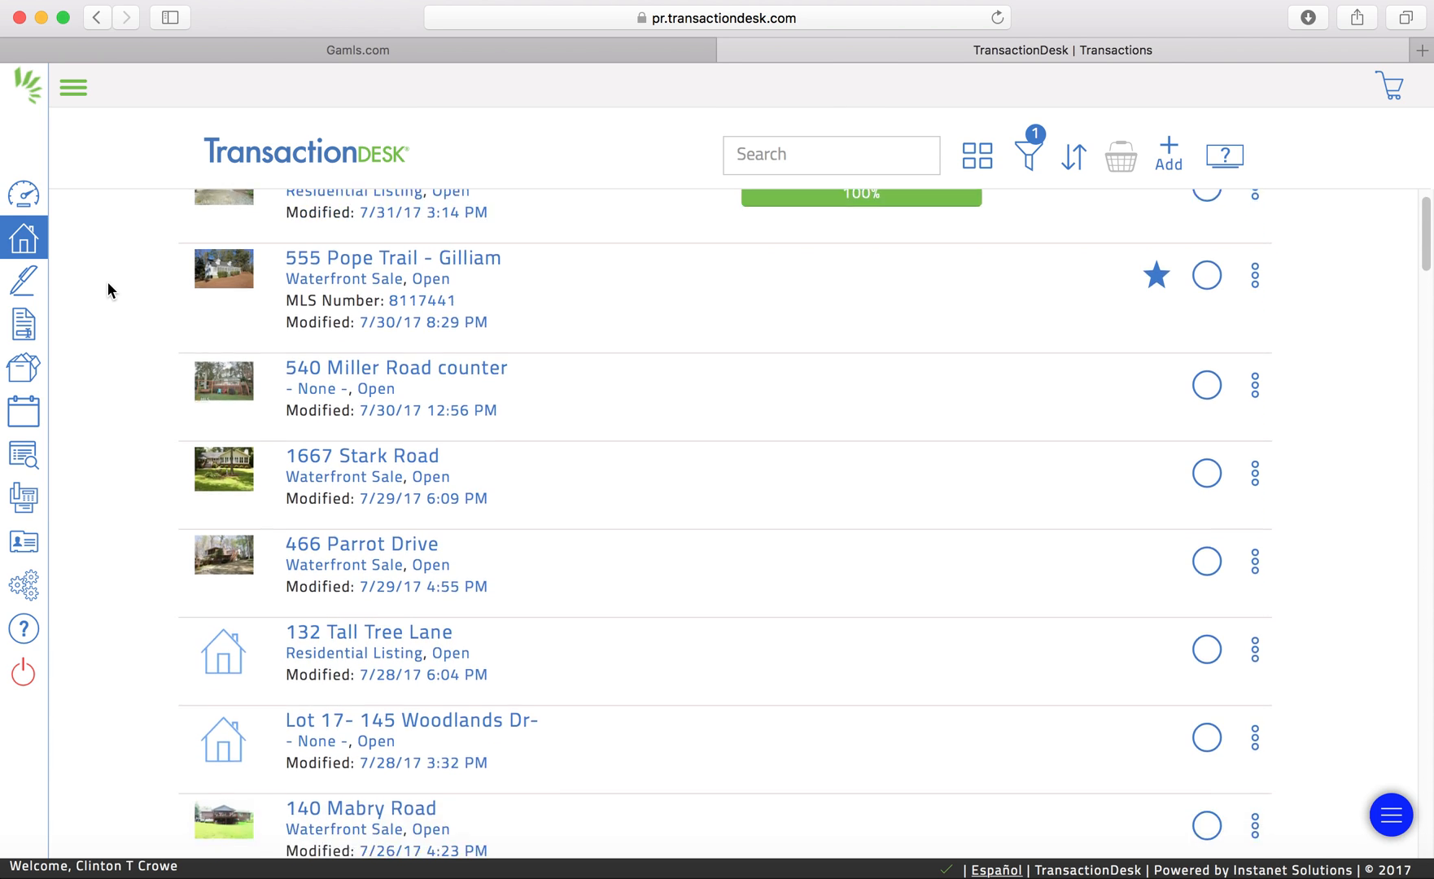
pyautogui.scroll(-9, 107, 282)
pyautogui.scroll(18, 108, 282)
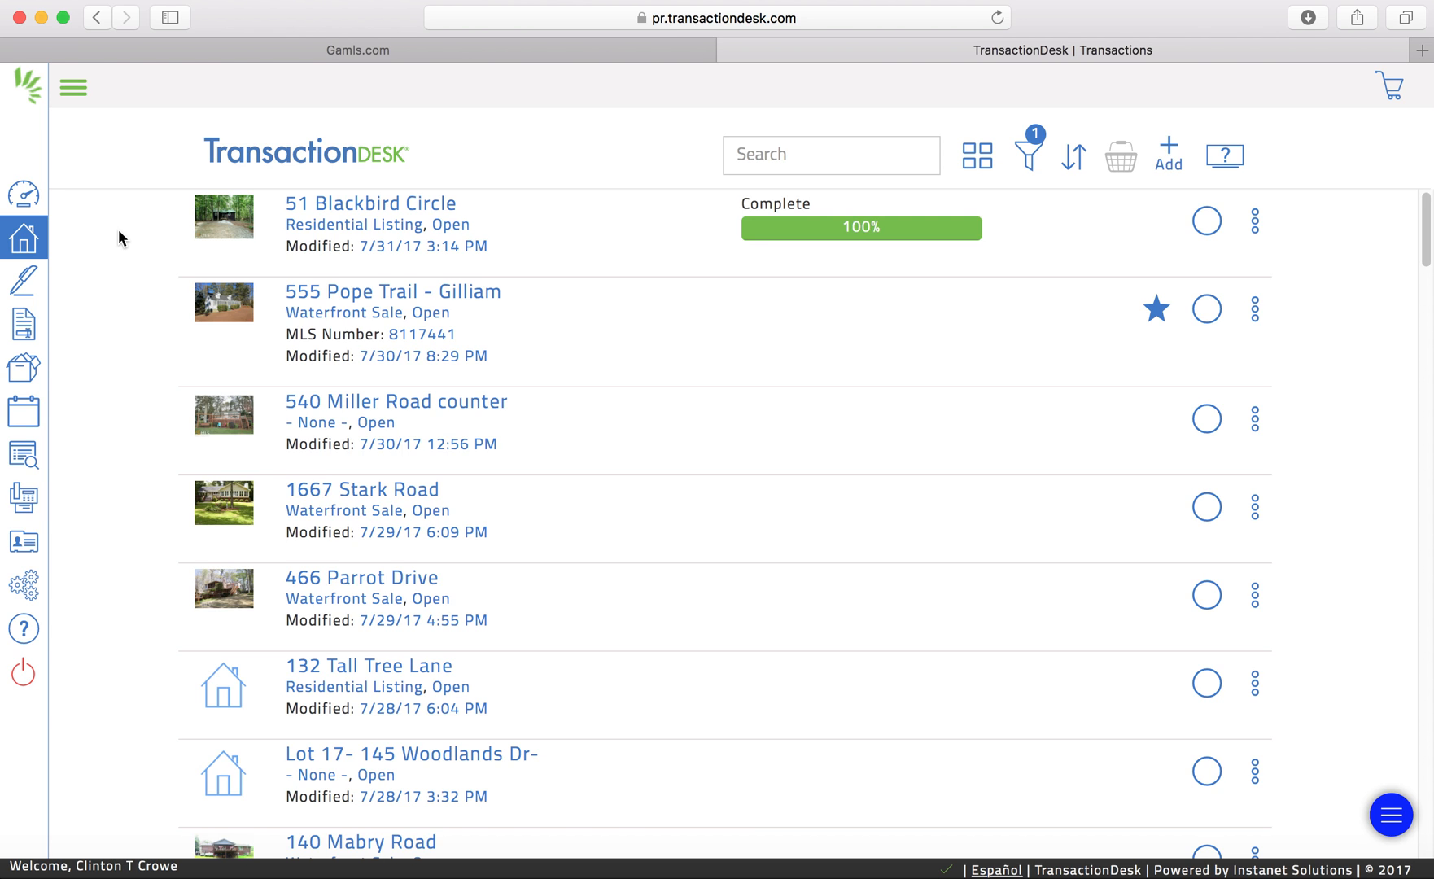
# Go to the main dashboard and switch it from the agent view to the broker view
pyautogui.click(27, 202)
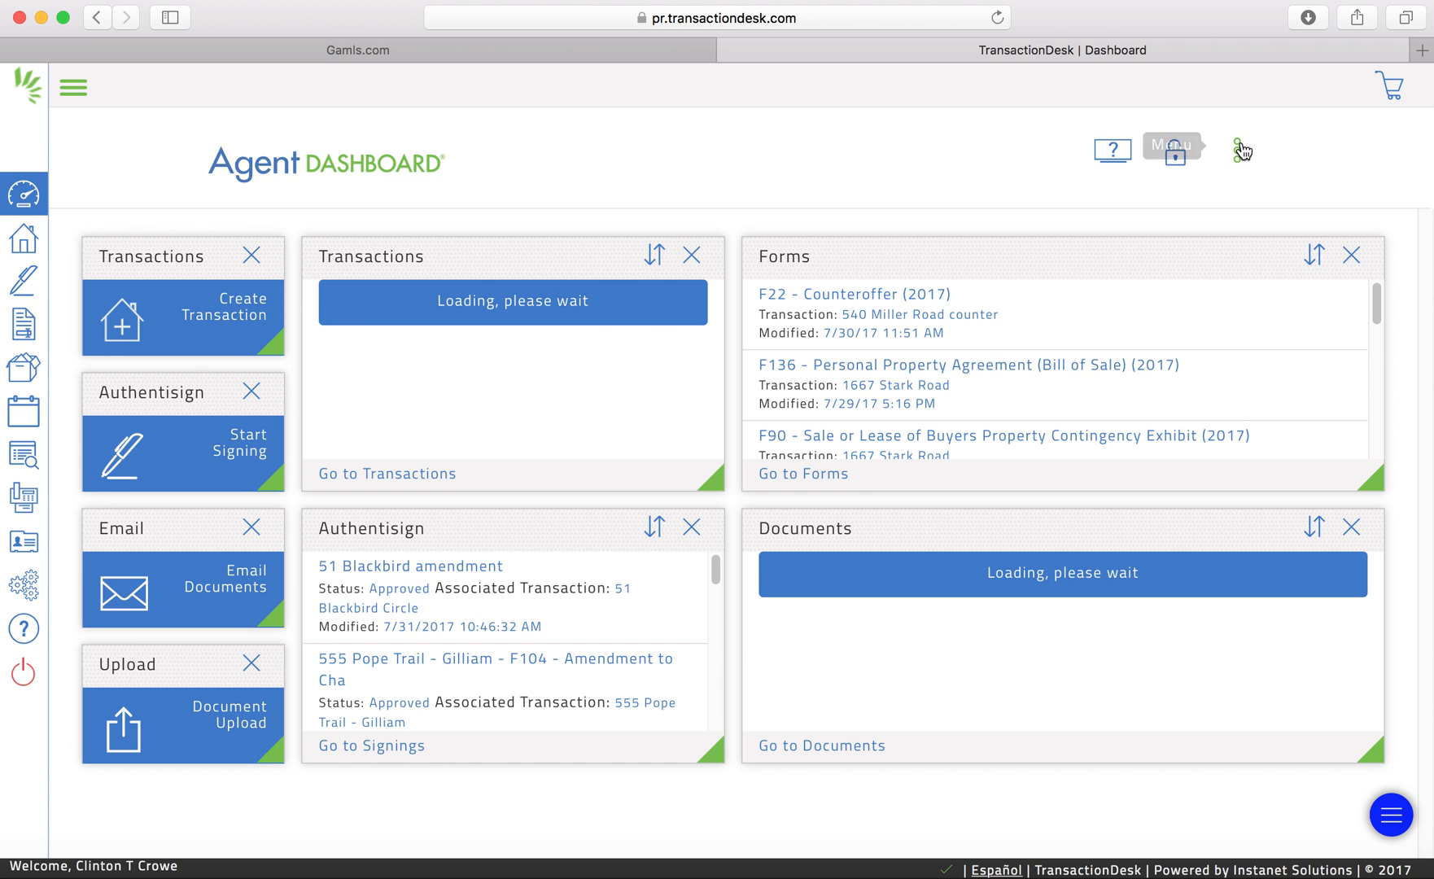
pyautogui.click(1239, 150)
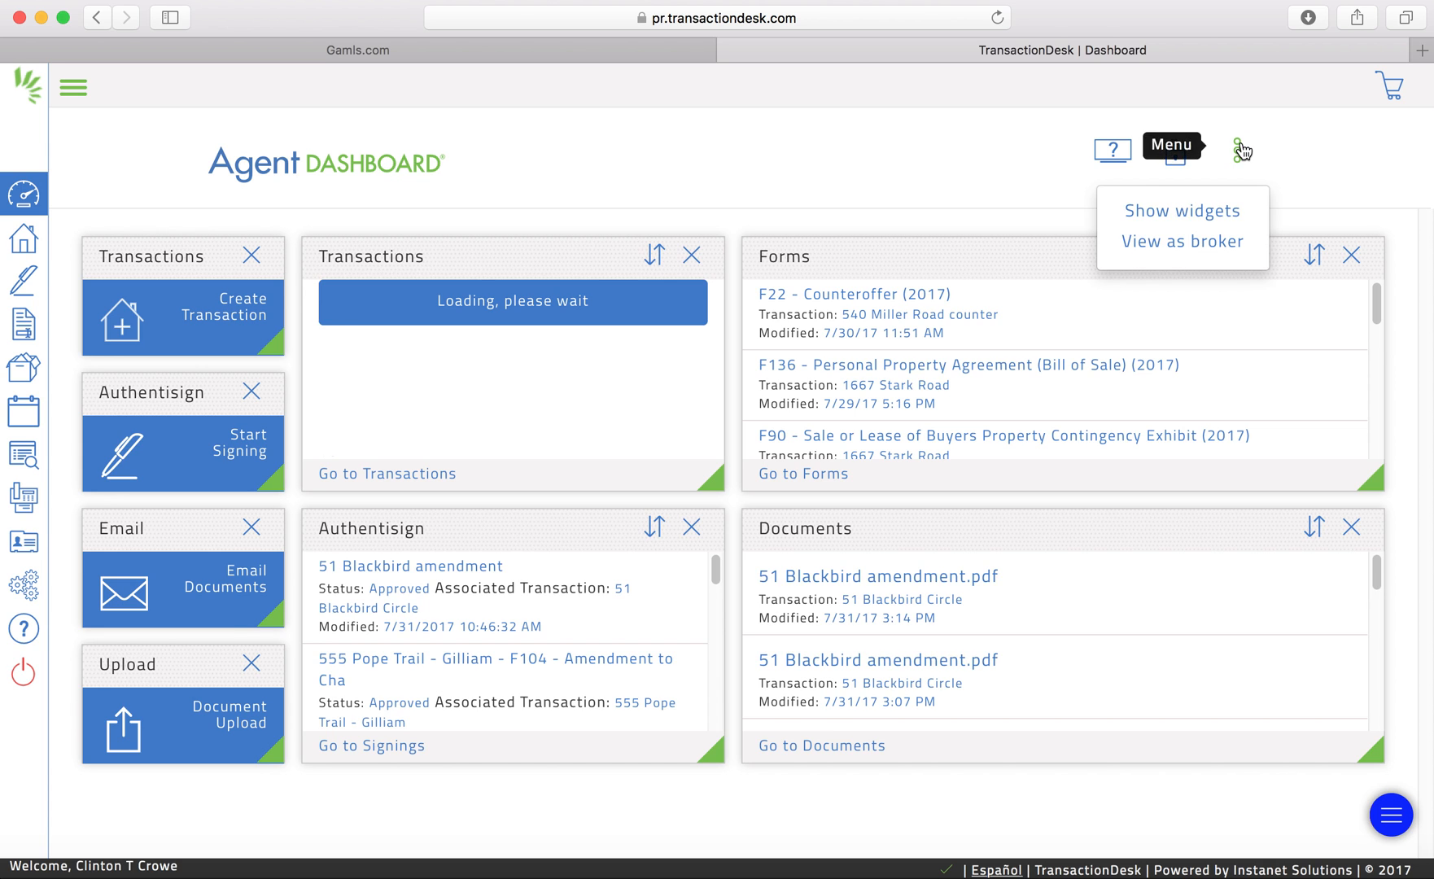
pyautogui.click(1153, 241)
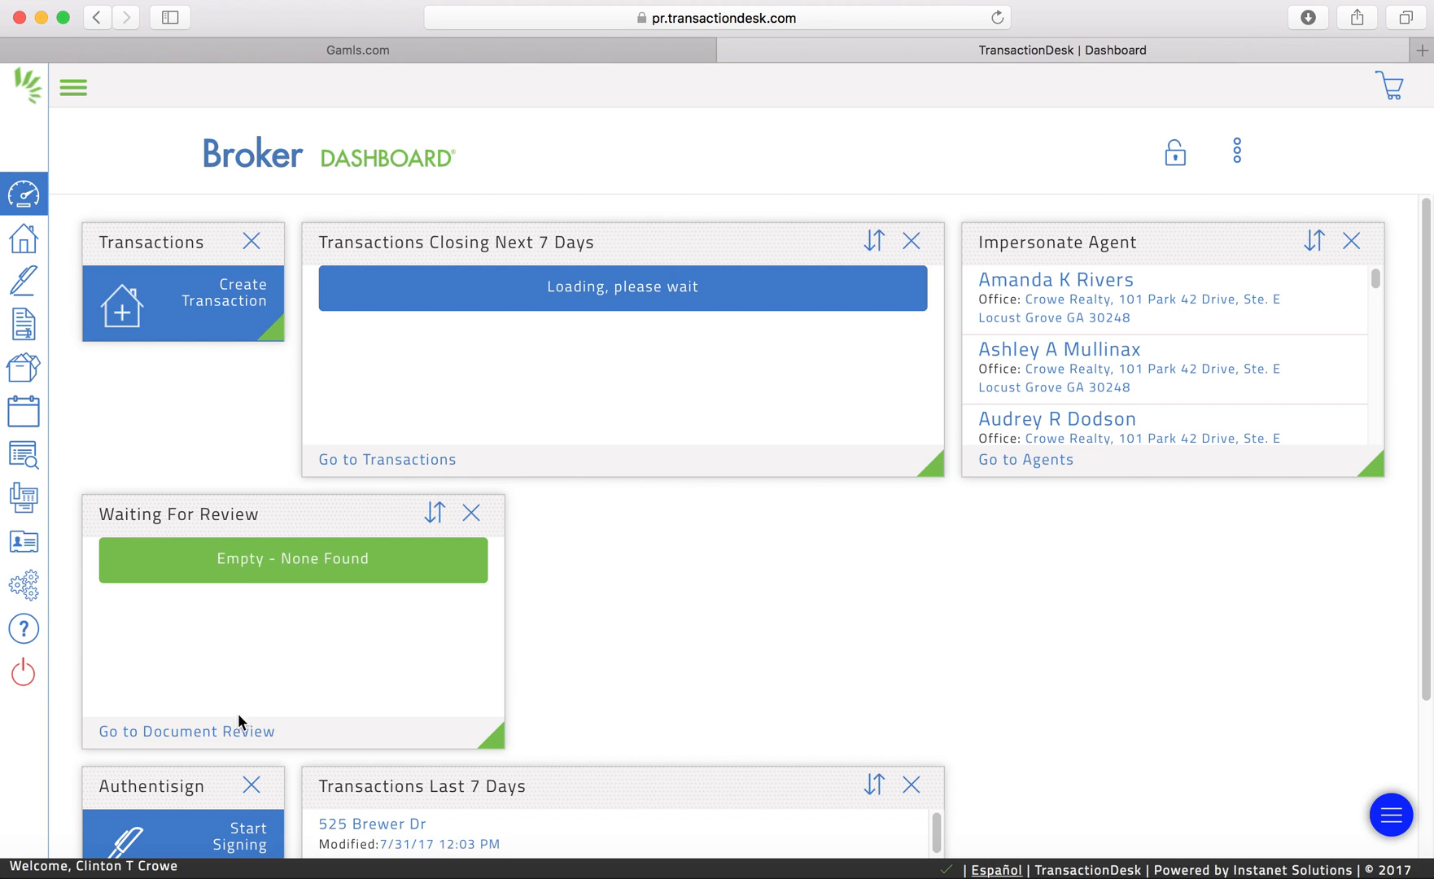
pyautogui.click(214, 731)
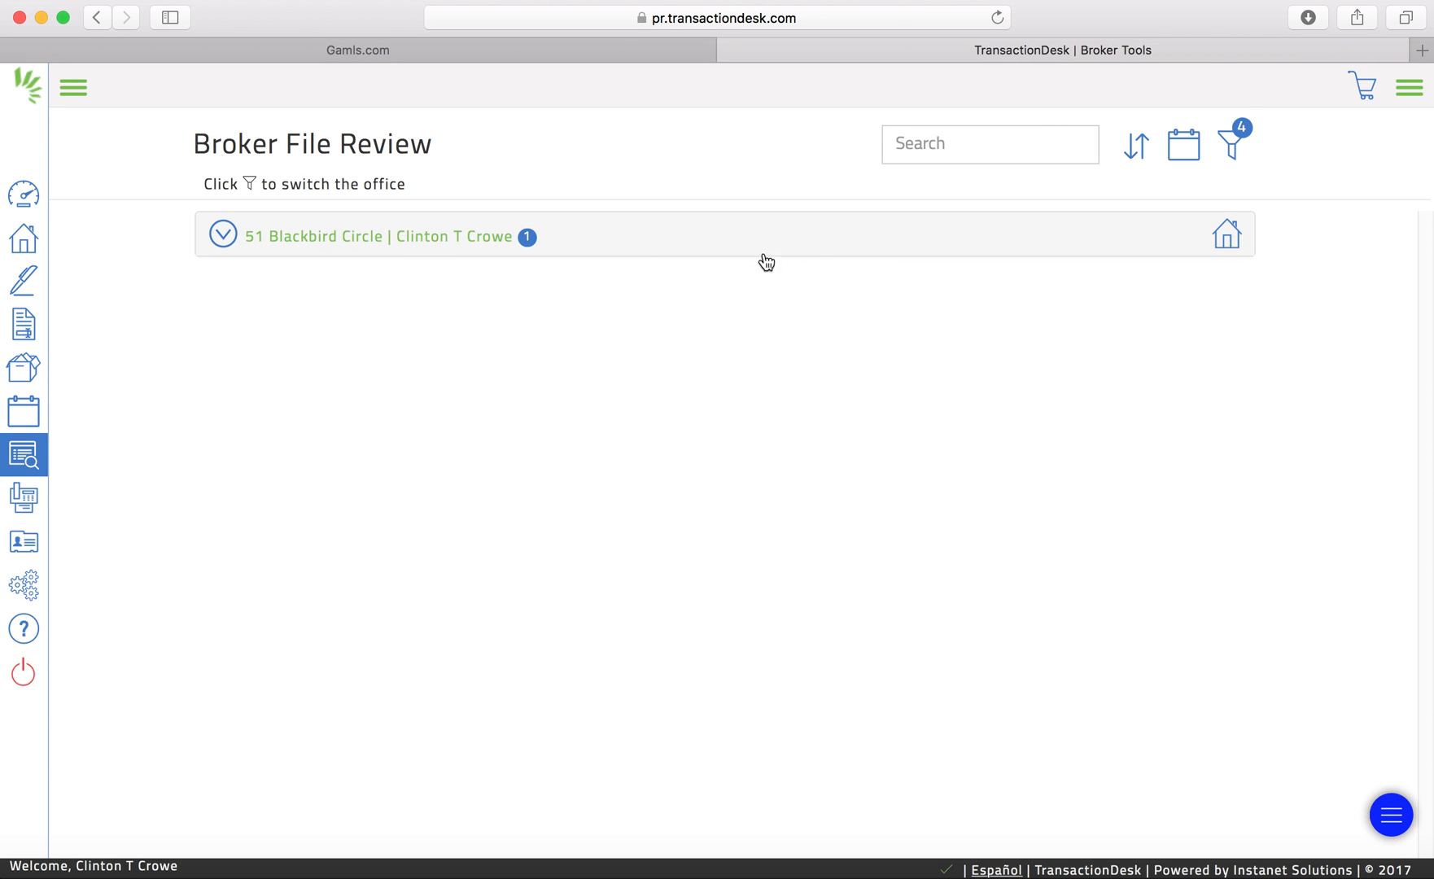
pyautogui.click(529, 241)
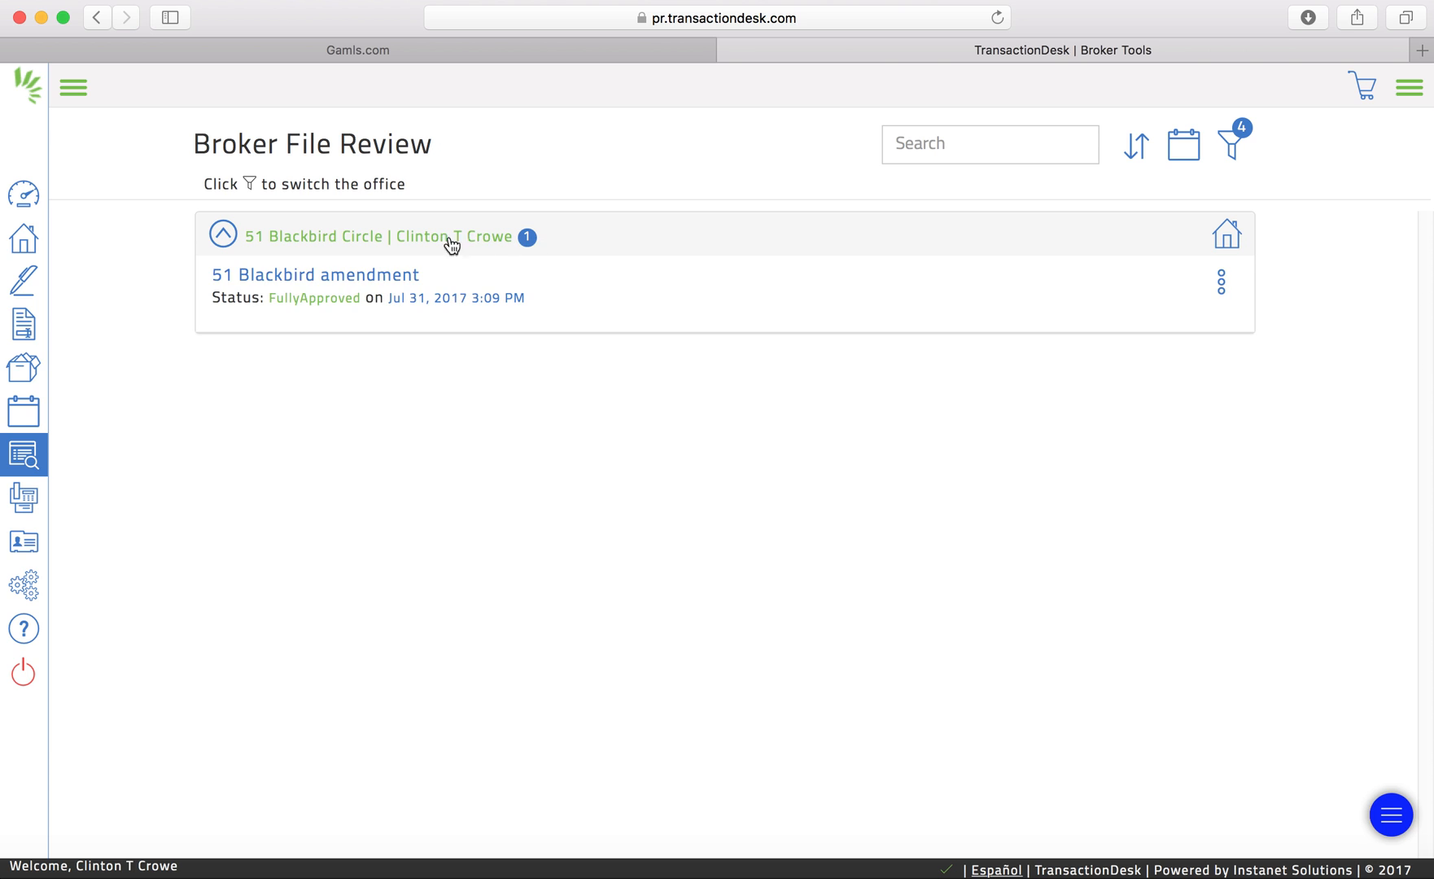
pyautogui.click(223, 237)
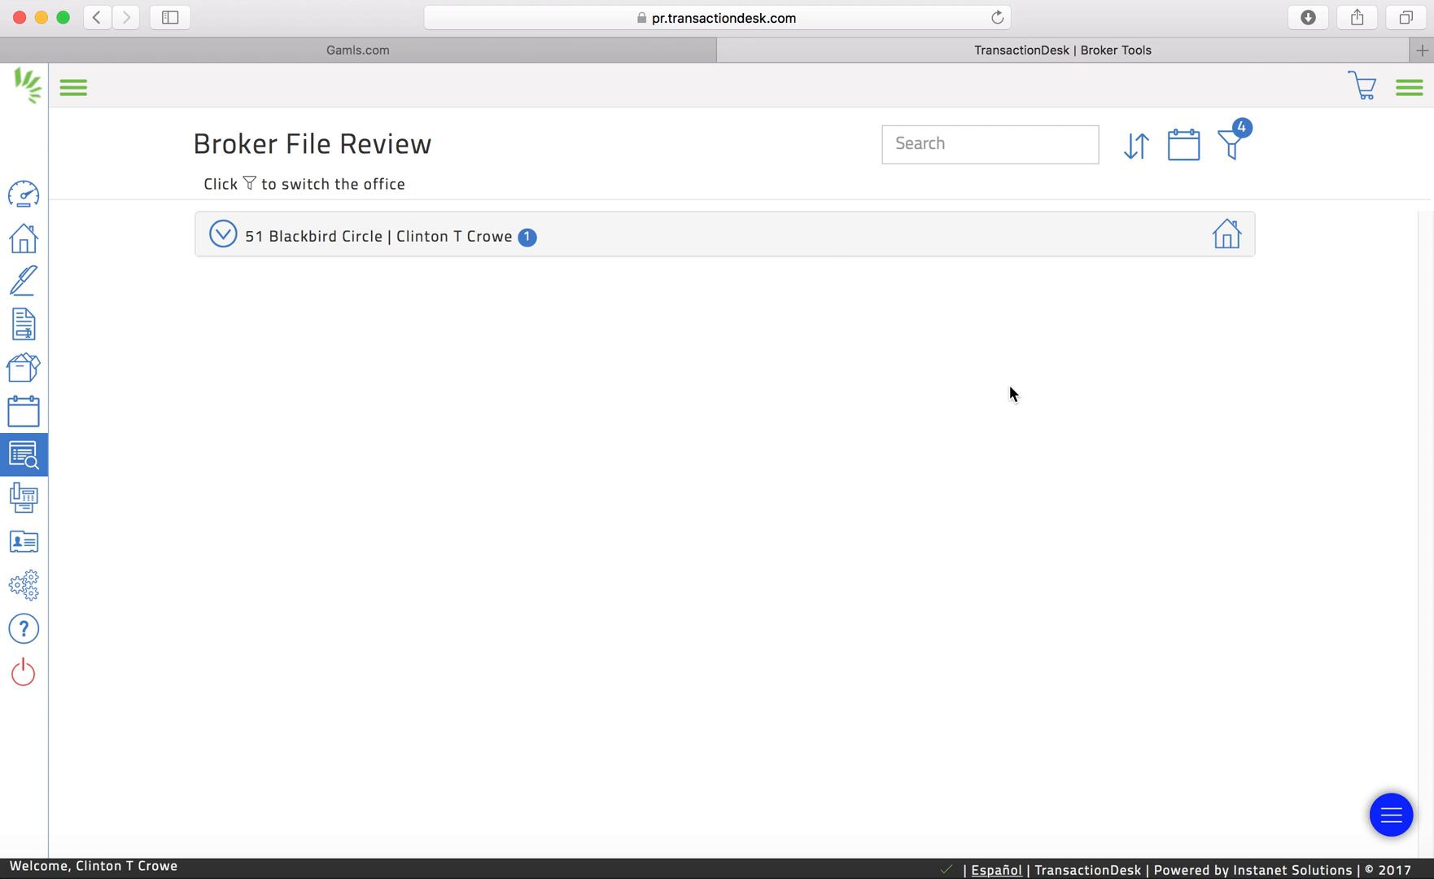